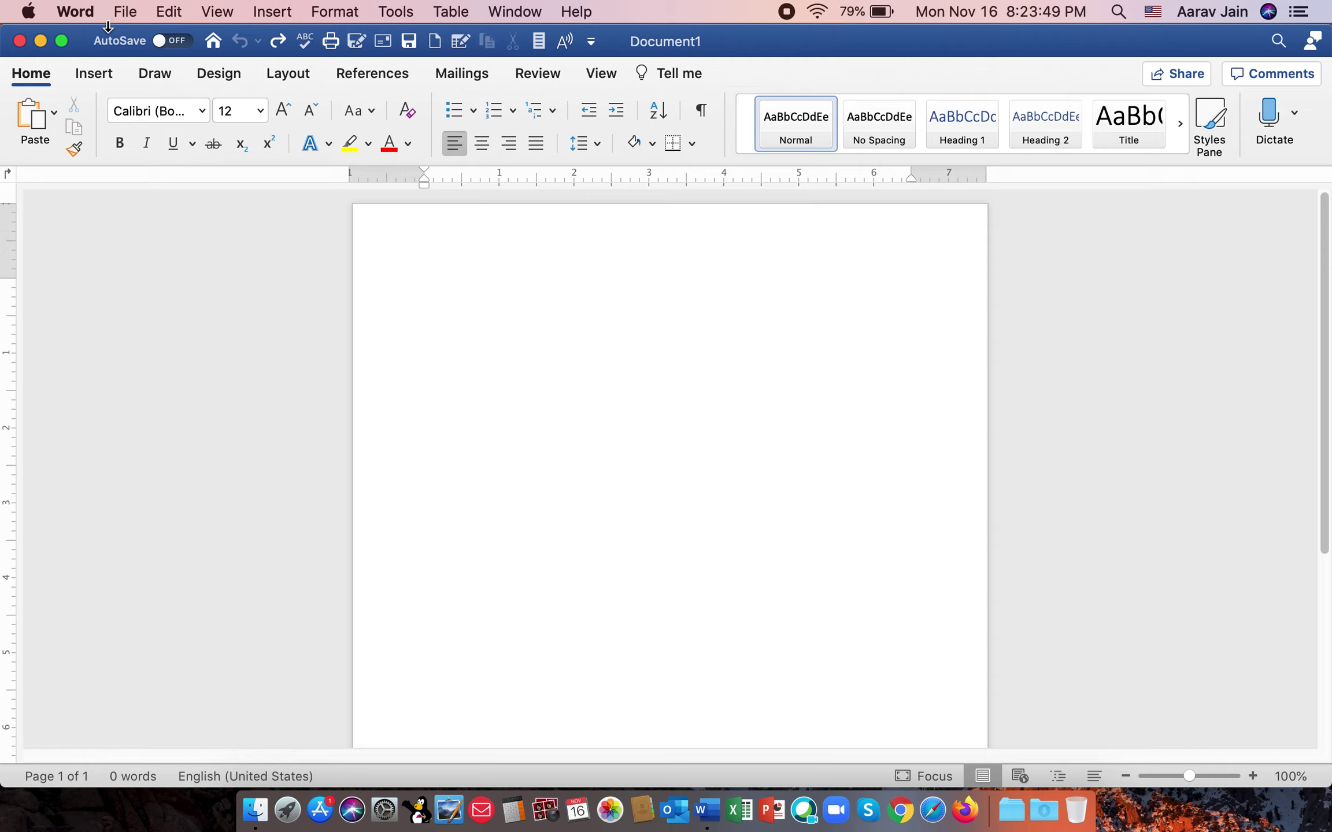
Draw a blue rectangle about 8.47" by 1.58" across the top of the page as a header banner.
click(94, 77)
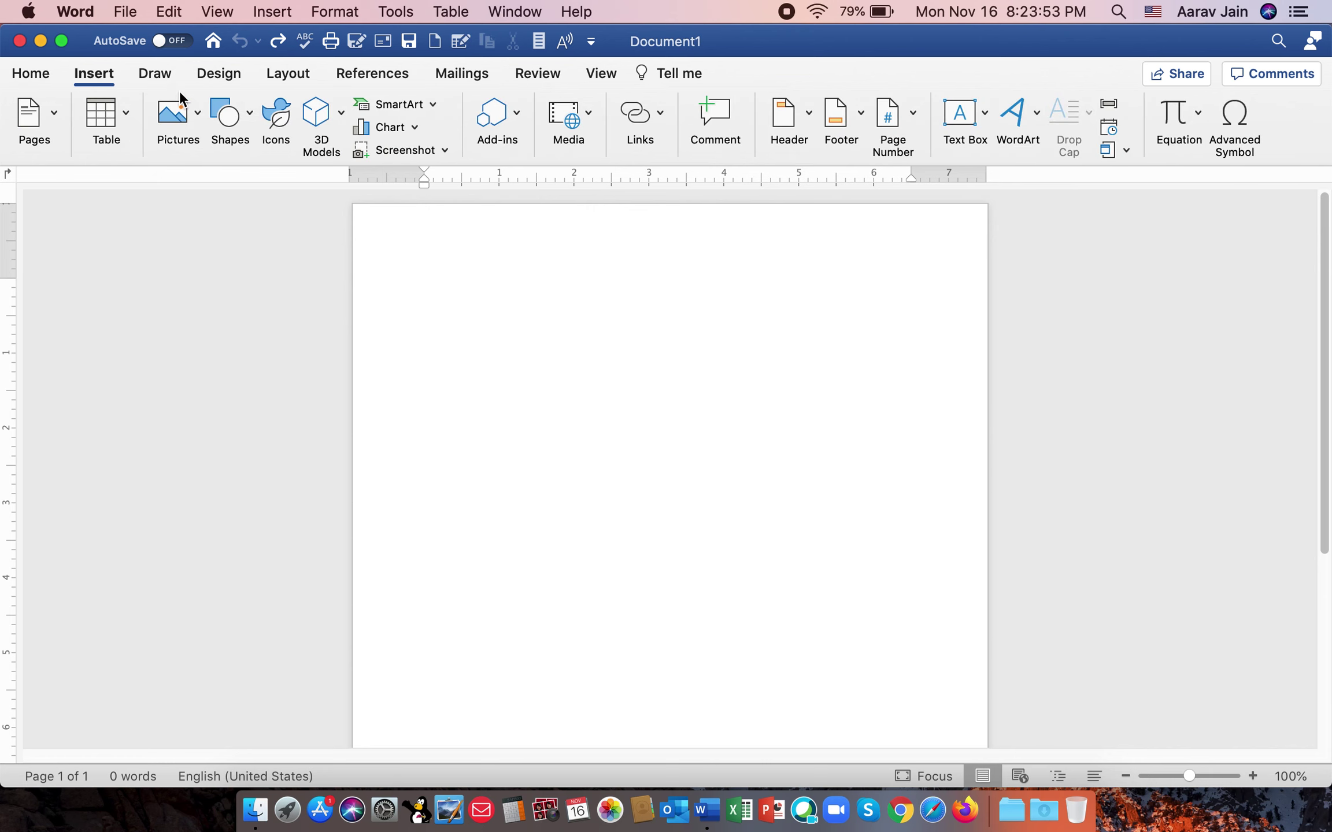
click(222, 113)
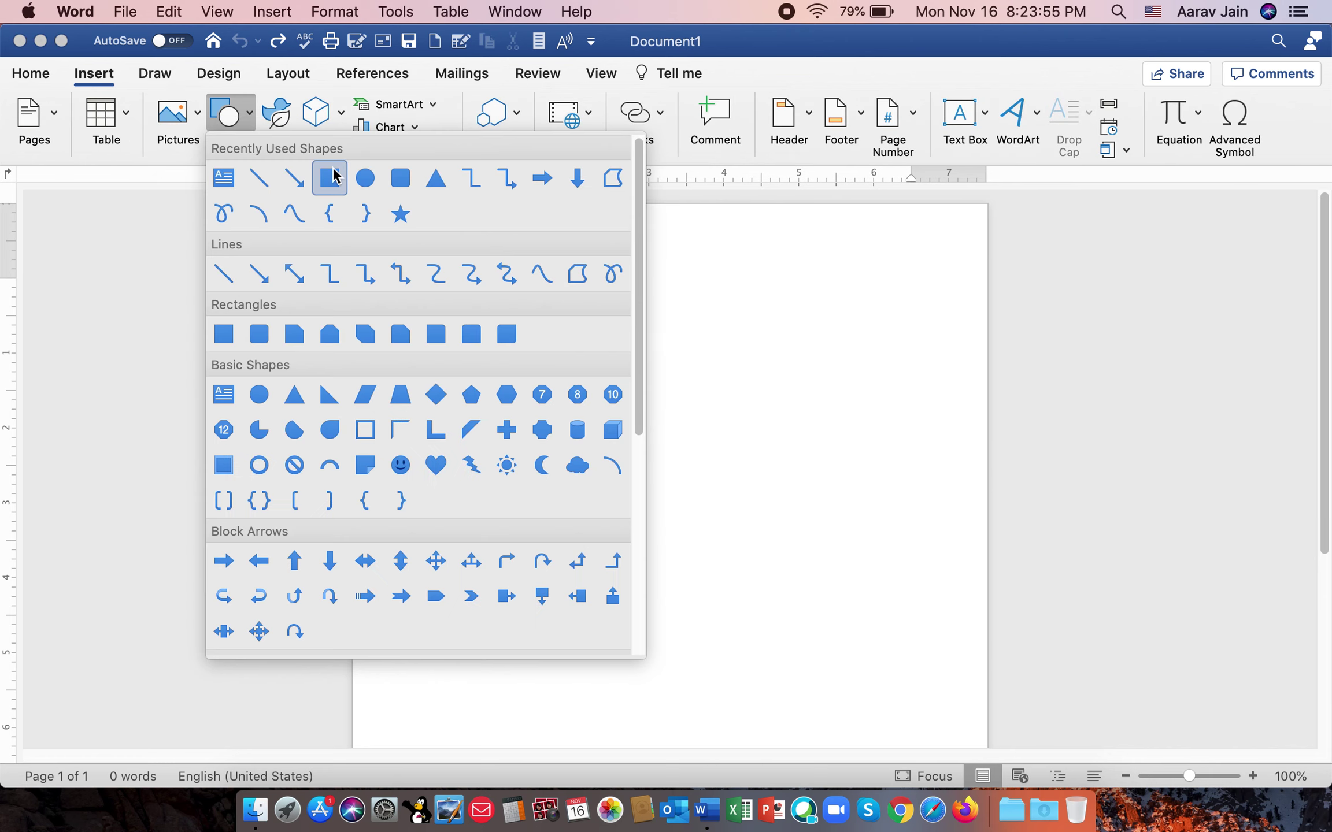
click(334, 175)
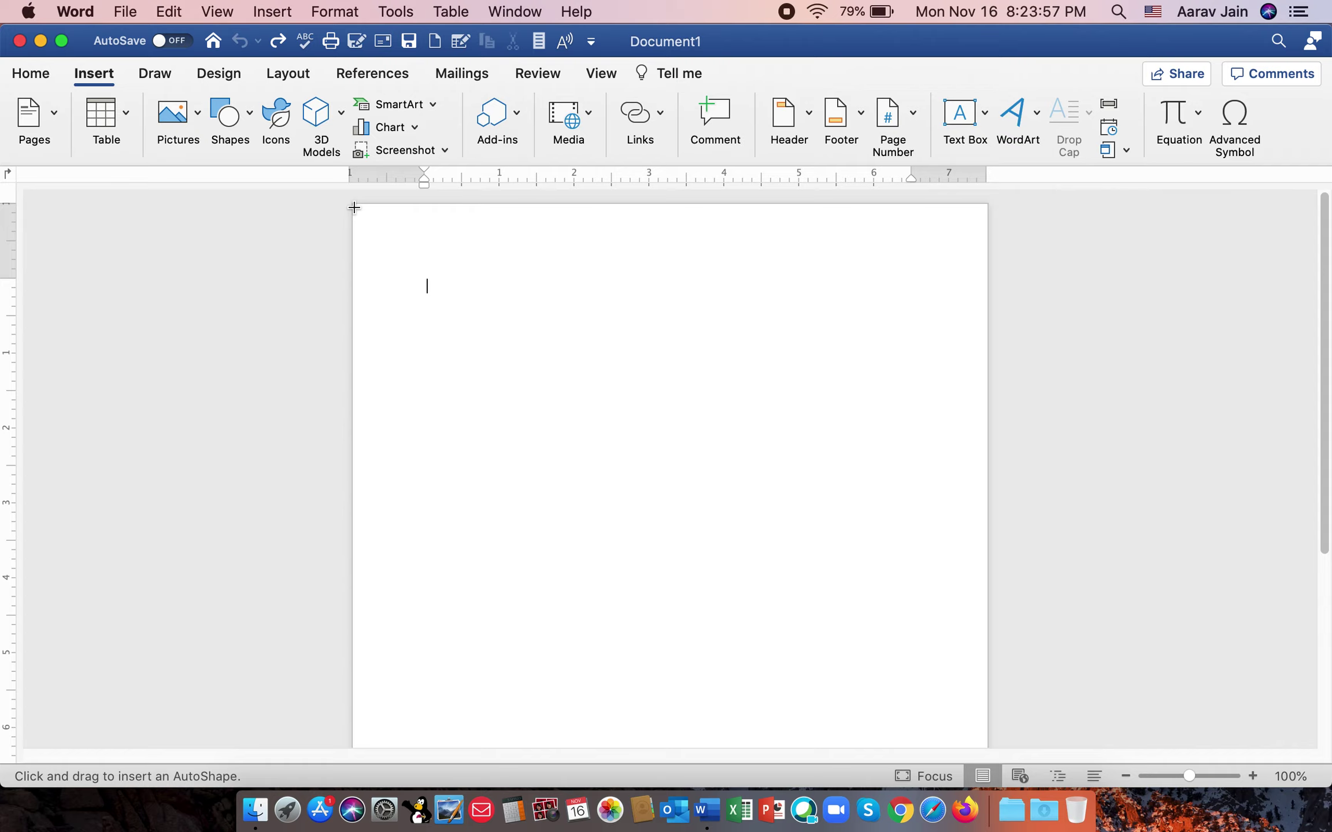
mouse_move(353, 205)
mouse_down()
mouse_move(857, 324)
mouse_move(985, 327)
mouse_up()
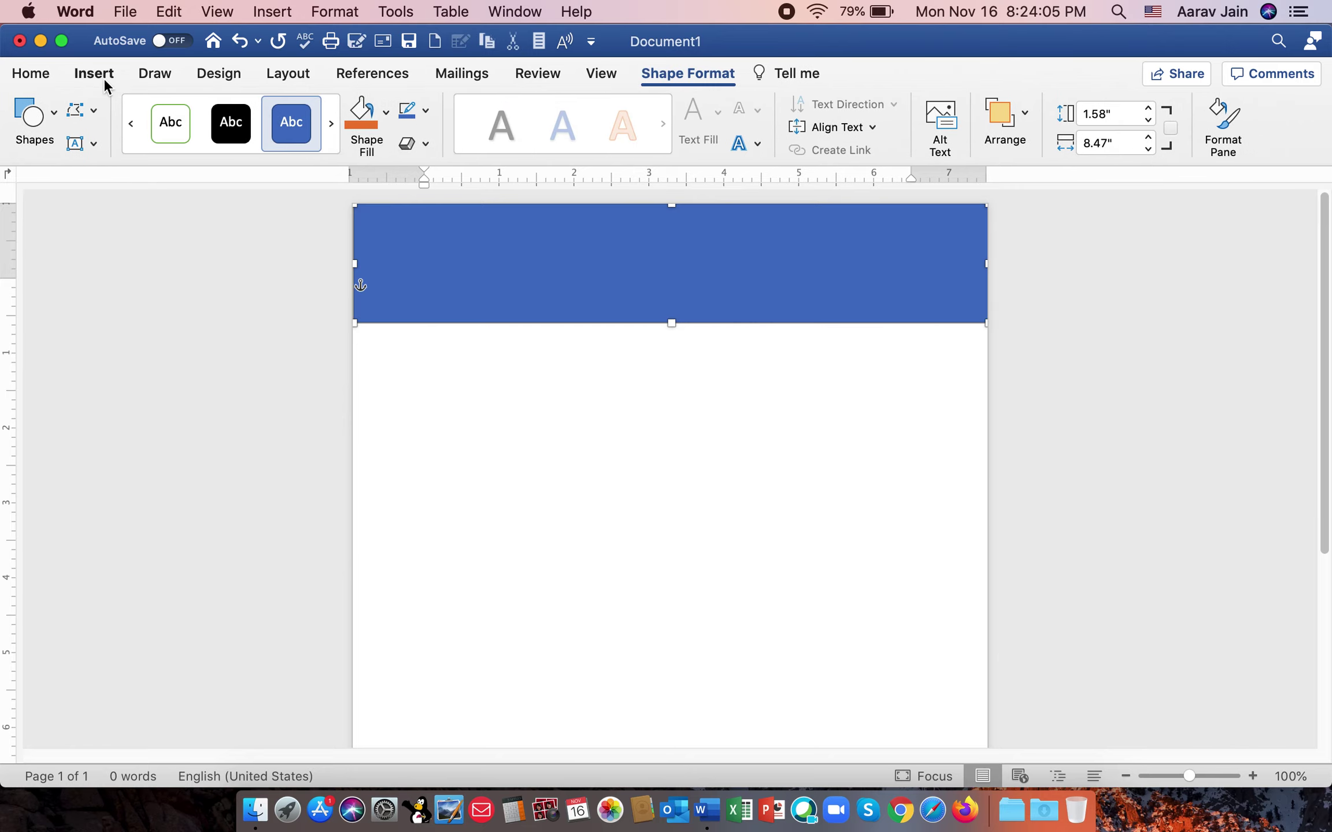
click(697, 75)
With Edit Points, bend the banner's bottom edge into a wave, shallow on the left and deeper on the right.
click(697, 75)
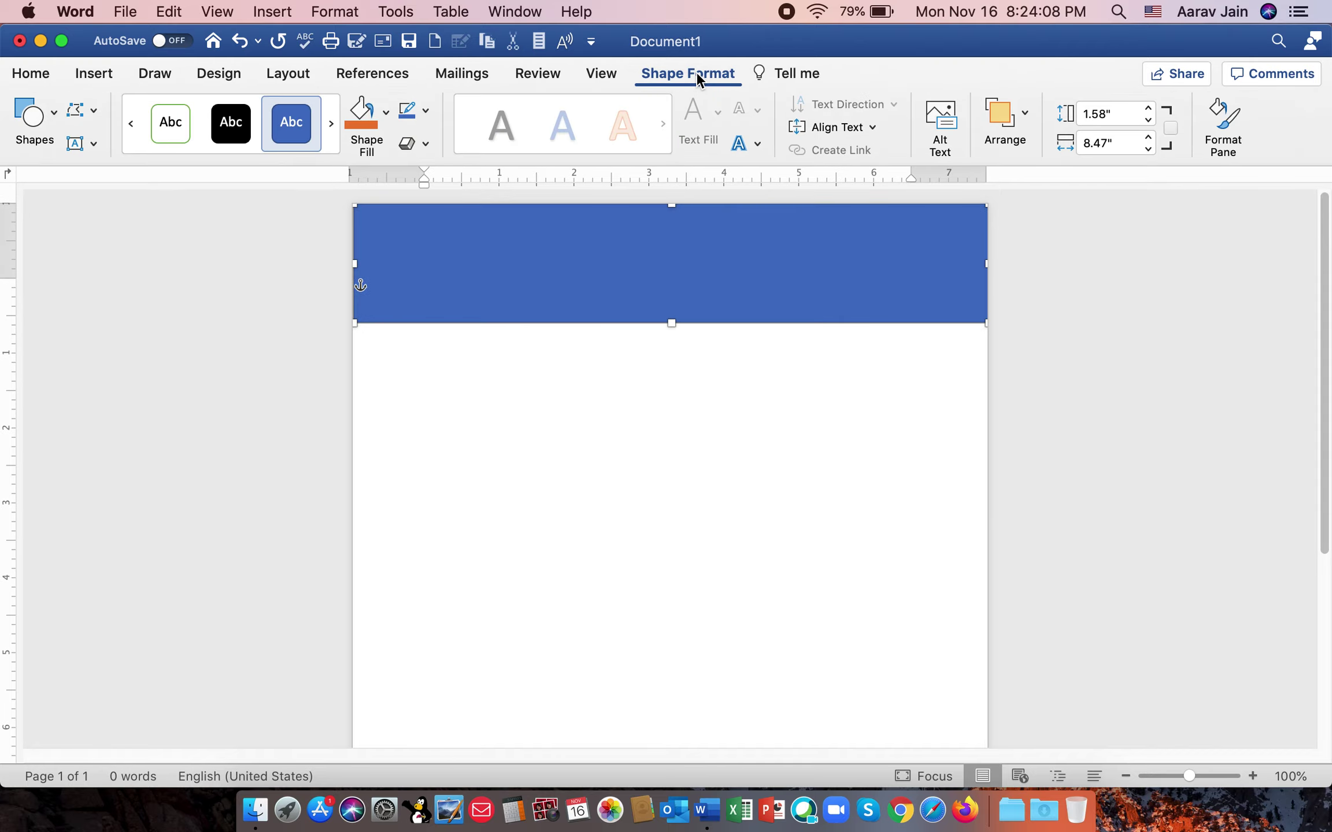
click(93, 116)
mouse_move(156, 139)
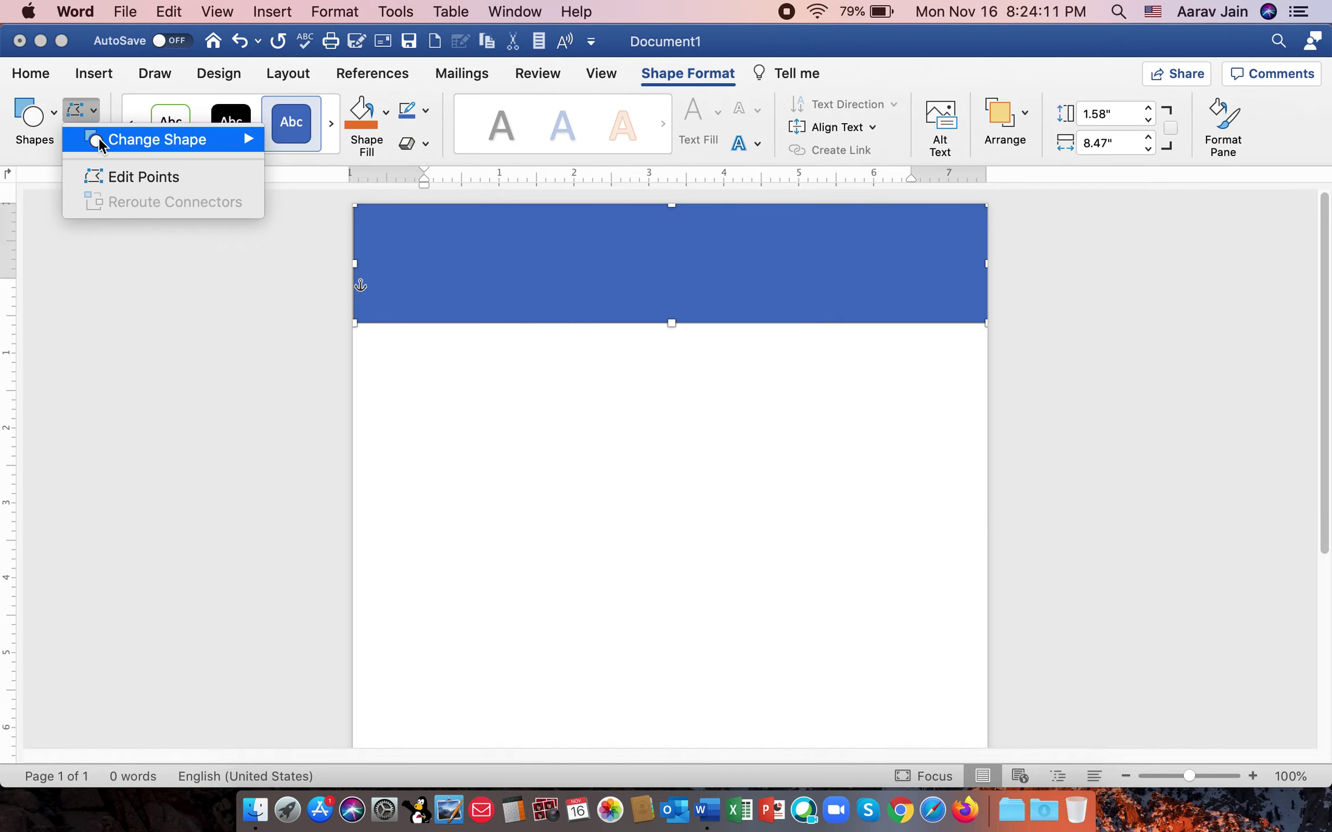
click(43, 259)
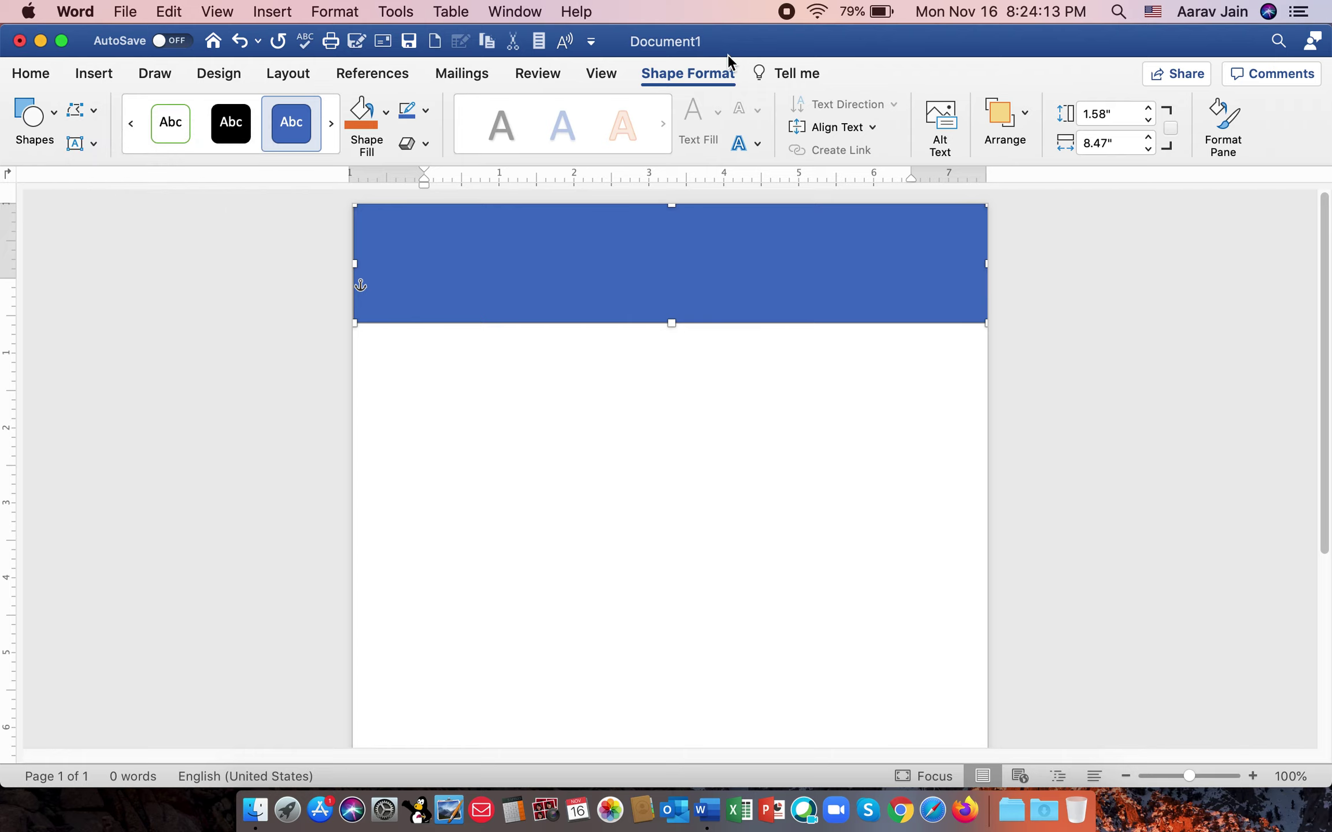
click(76, 113)
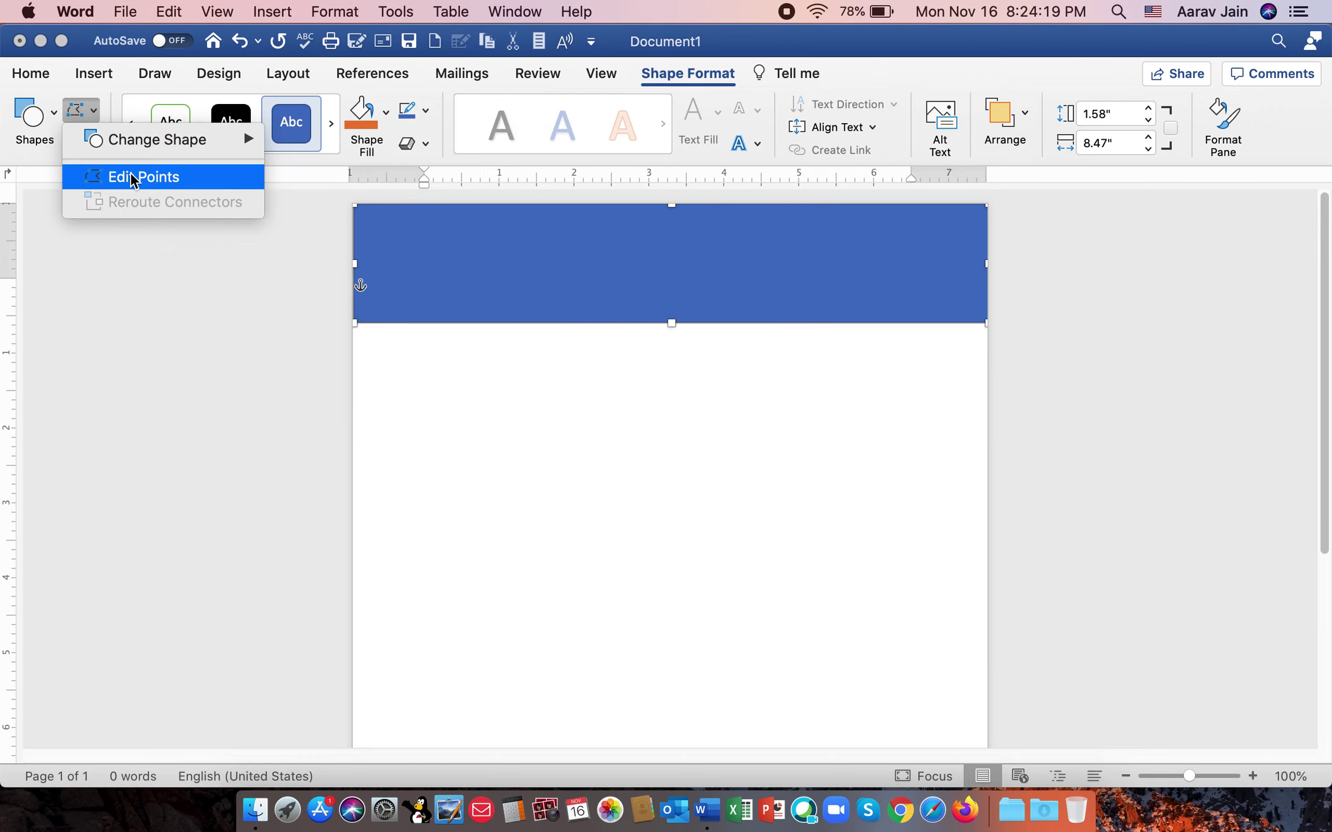
click(132, 178)
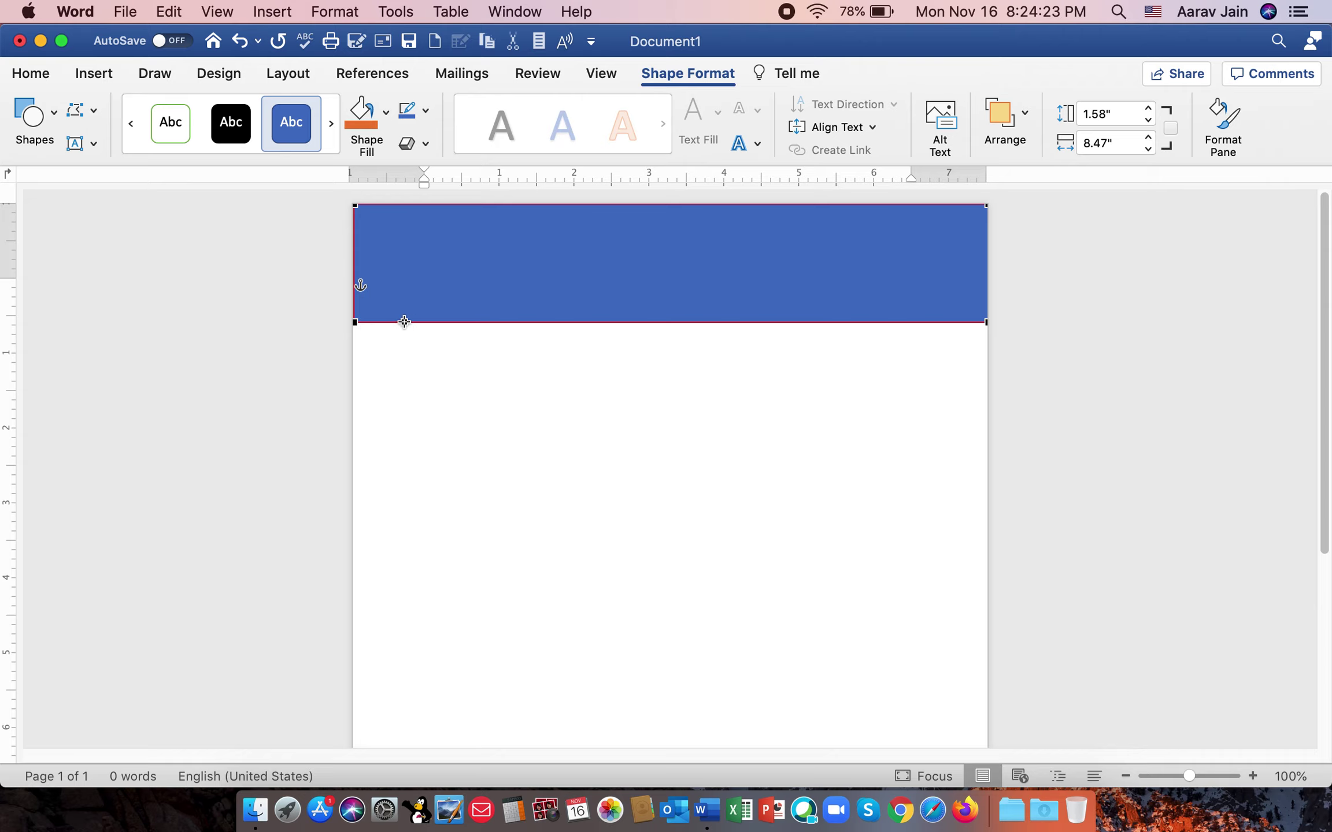
mouse_move(404, 323)
mouse_down()
mouse_move(648, 244)
mouse_move(824, 232)
mouse_move(621, 234)
mouse_up()
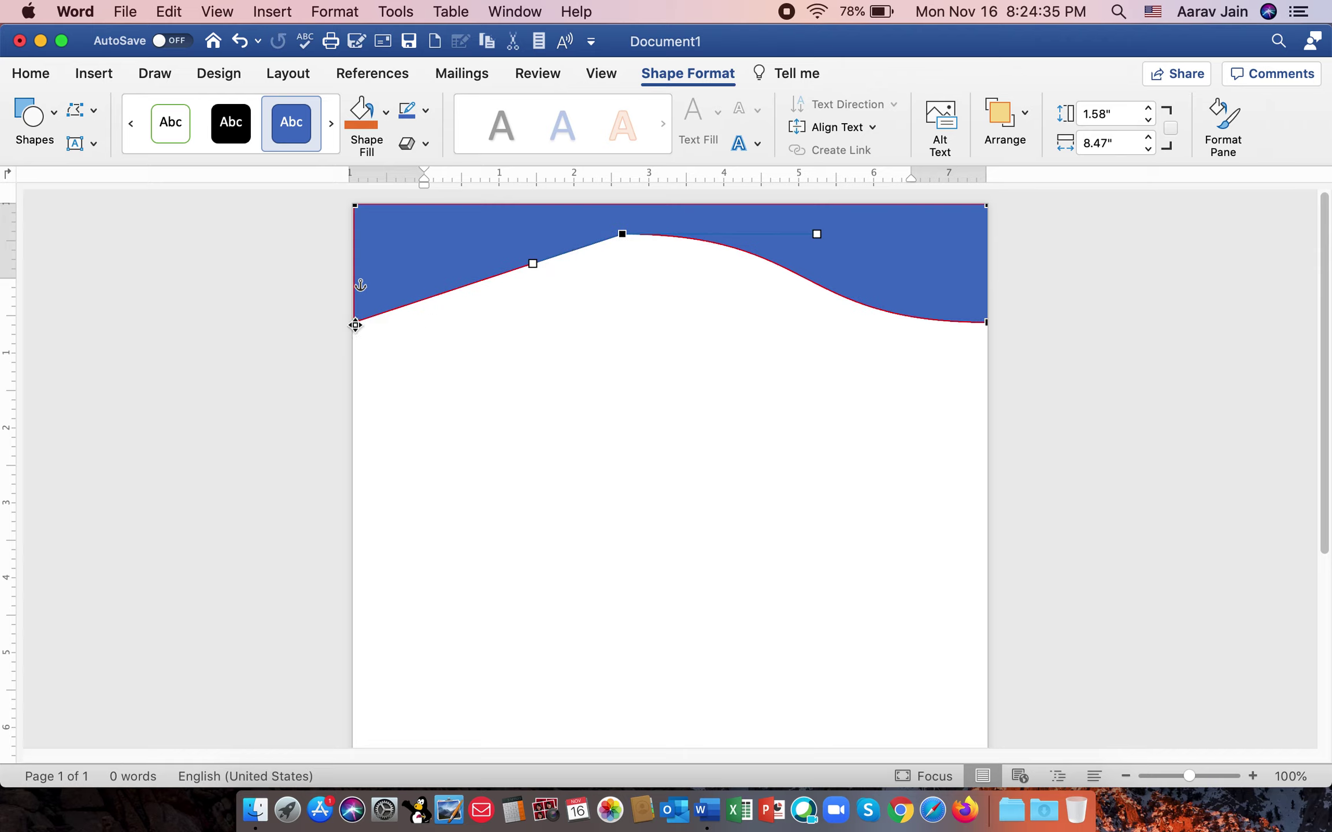
drag(355, 325, 355, 285)
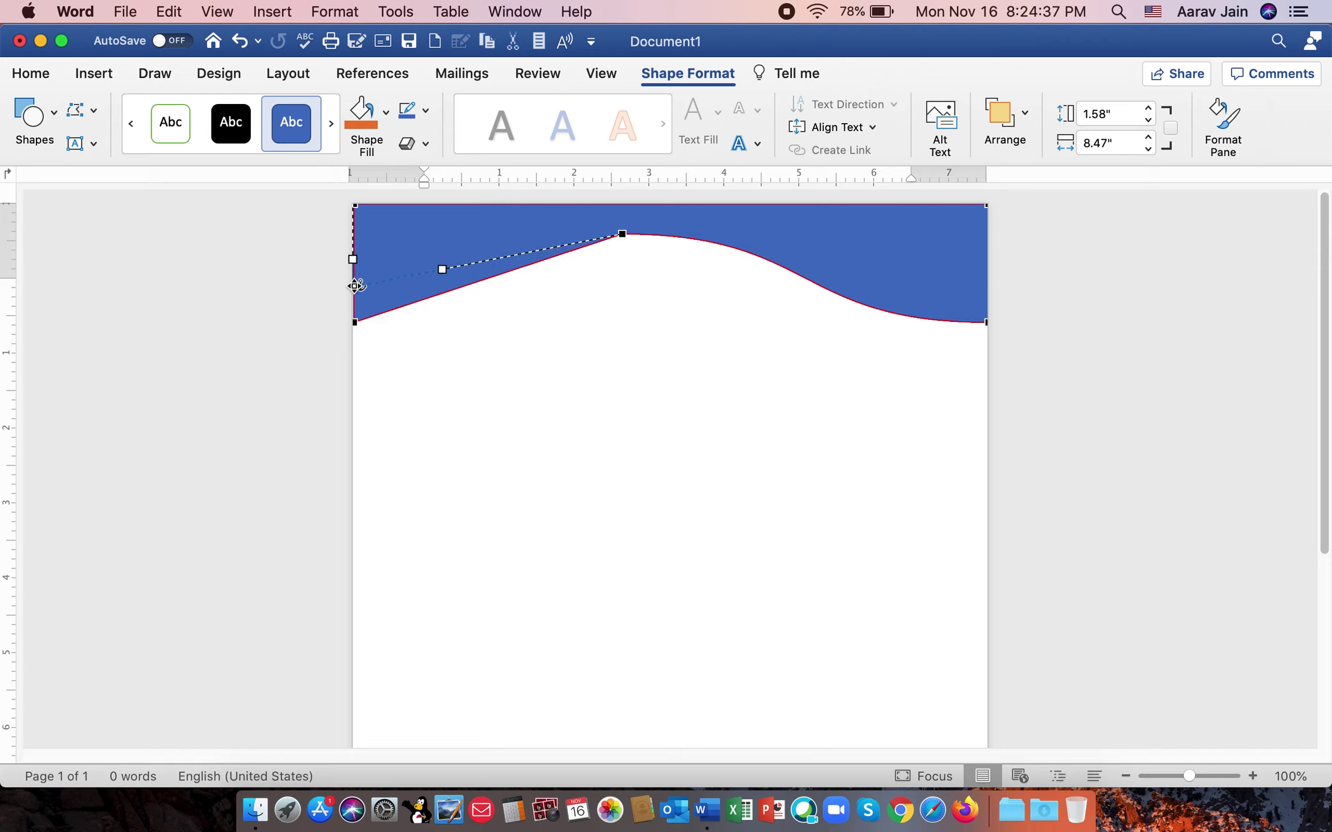
drag(355, 286, 353, 262)
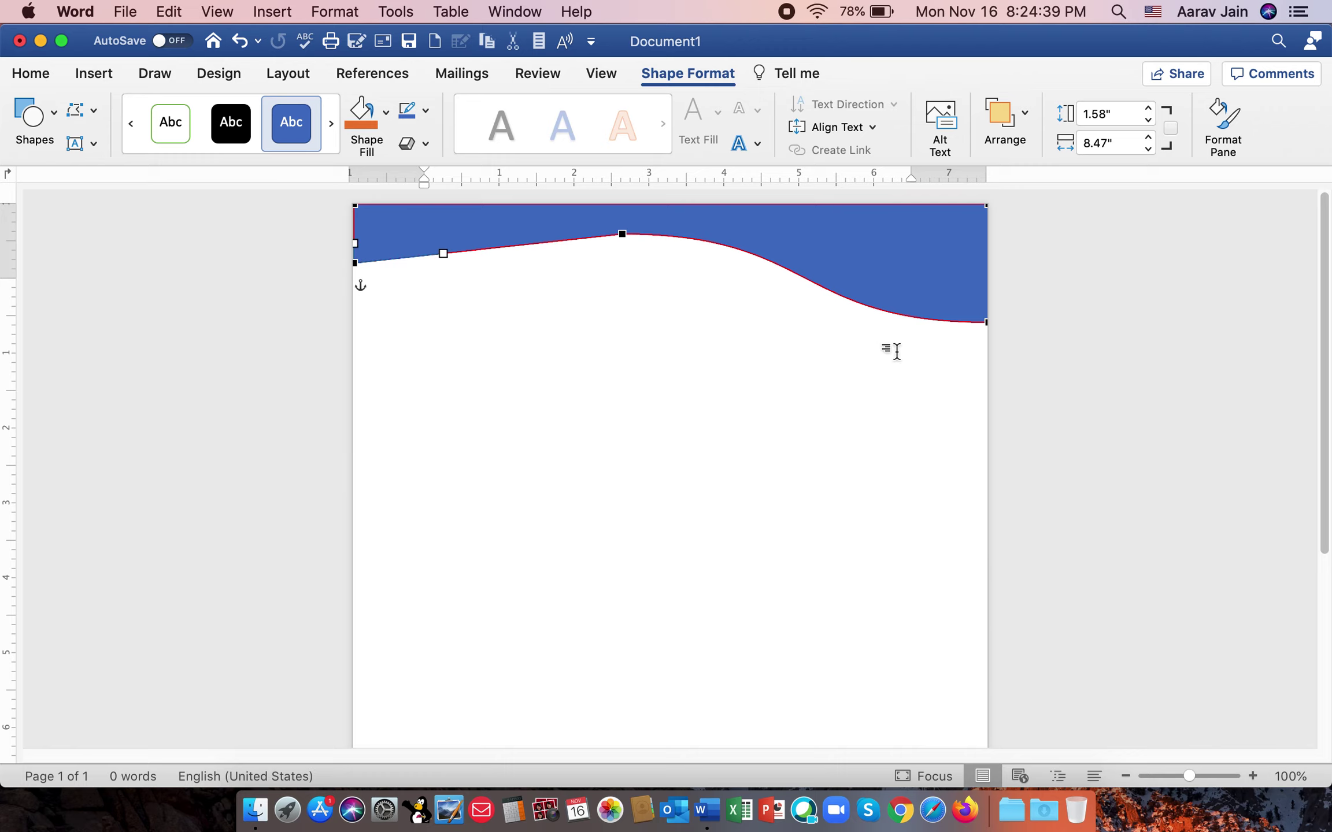
click(865, 359)
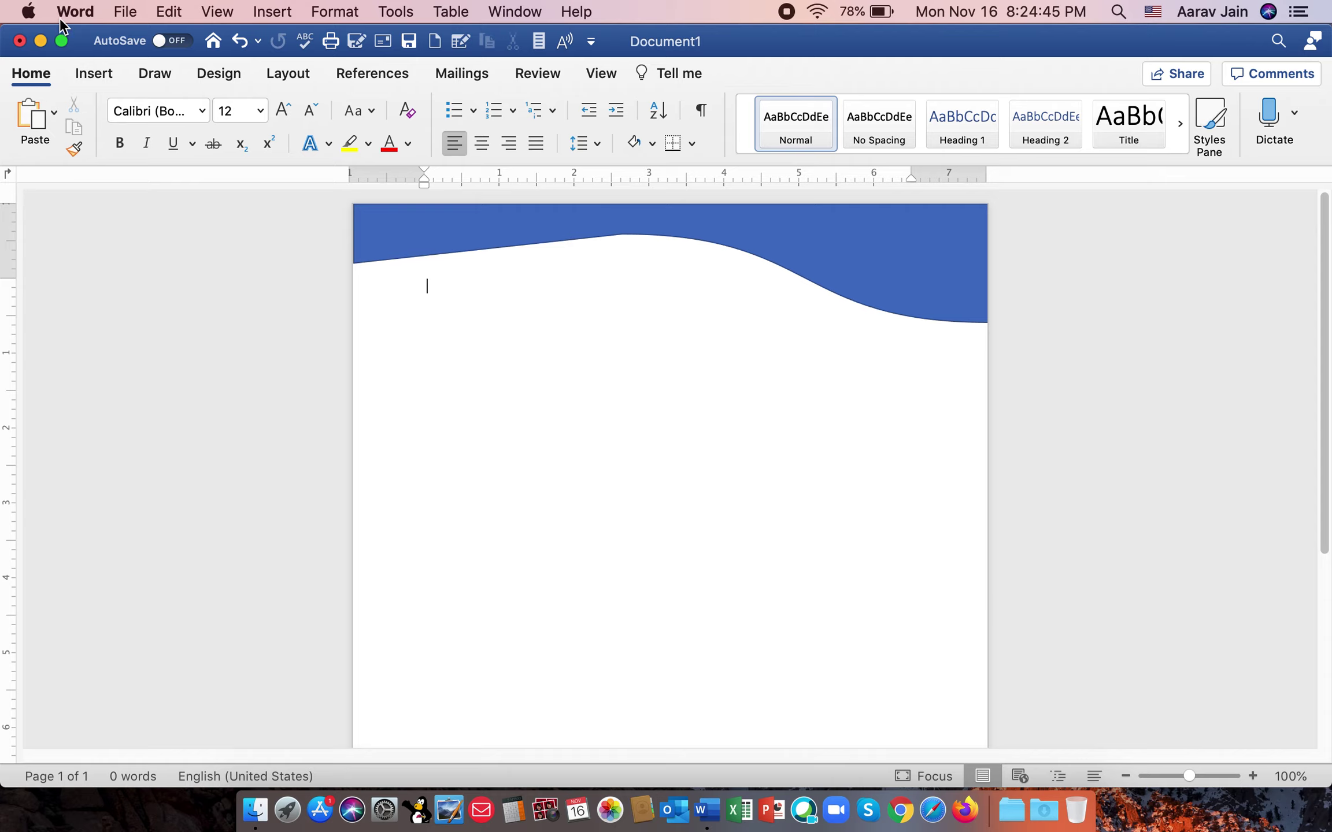
Insert a 1-inch oval circle below the wavy band on the left side.
click(89, 72)
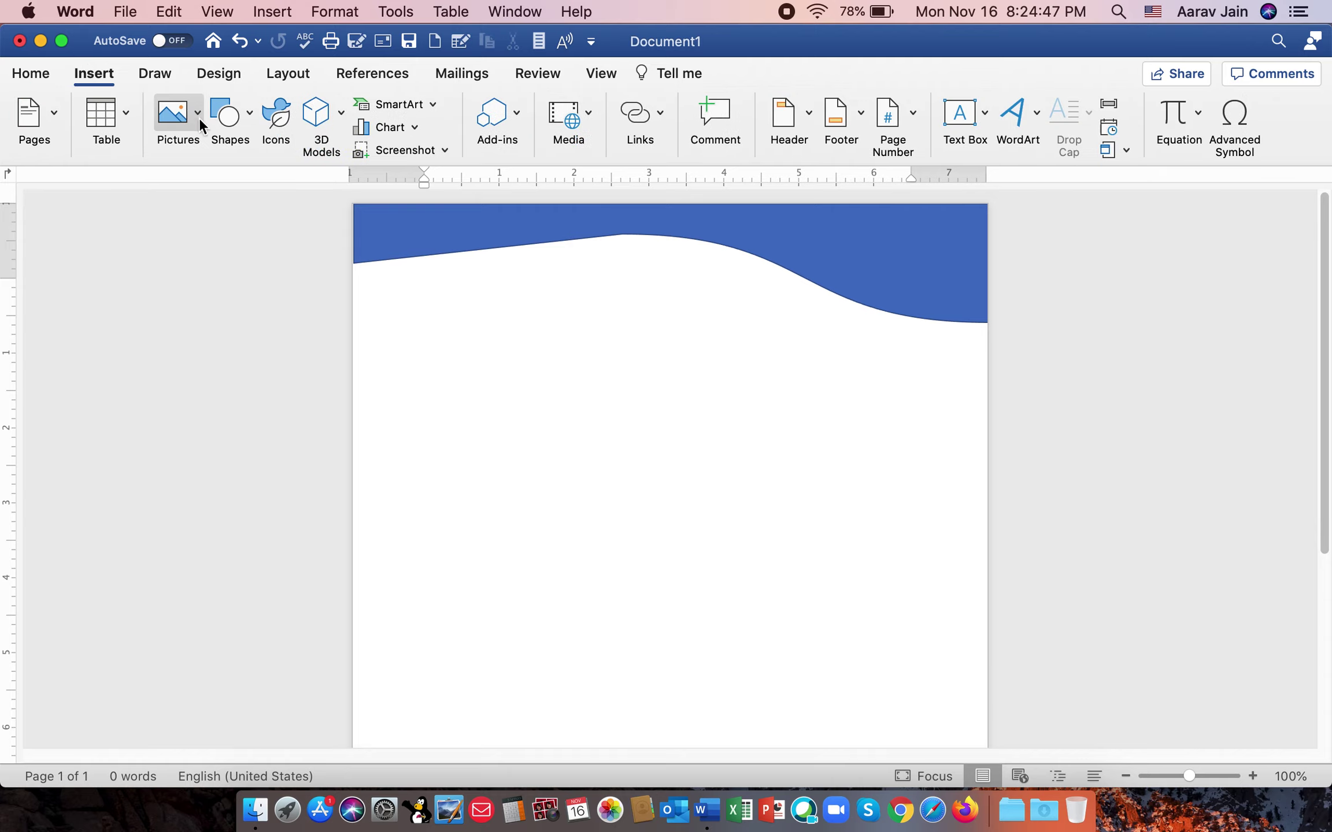
click(224, 125)
click(370, 184)
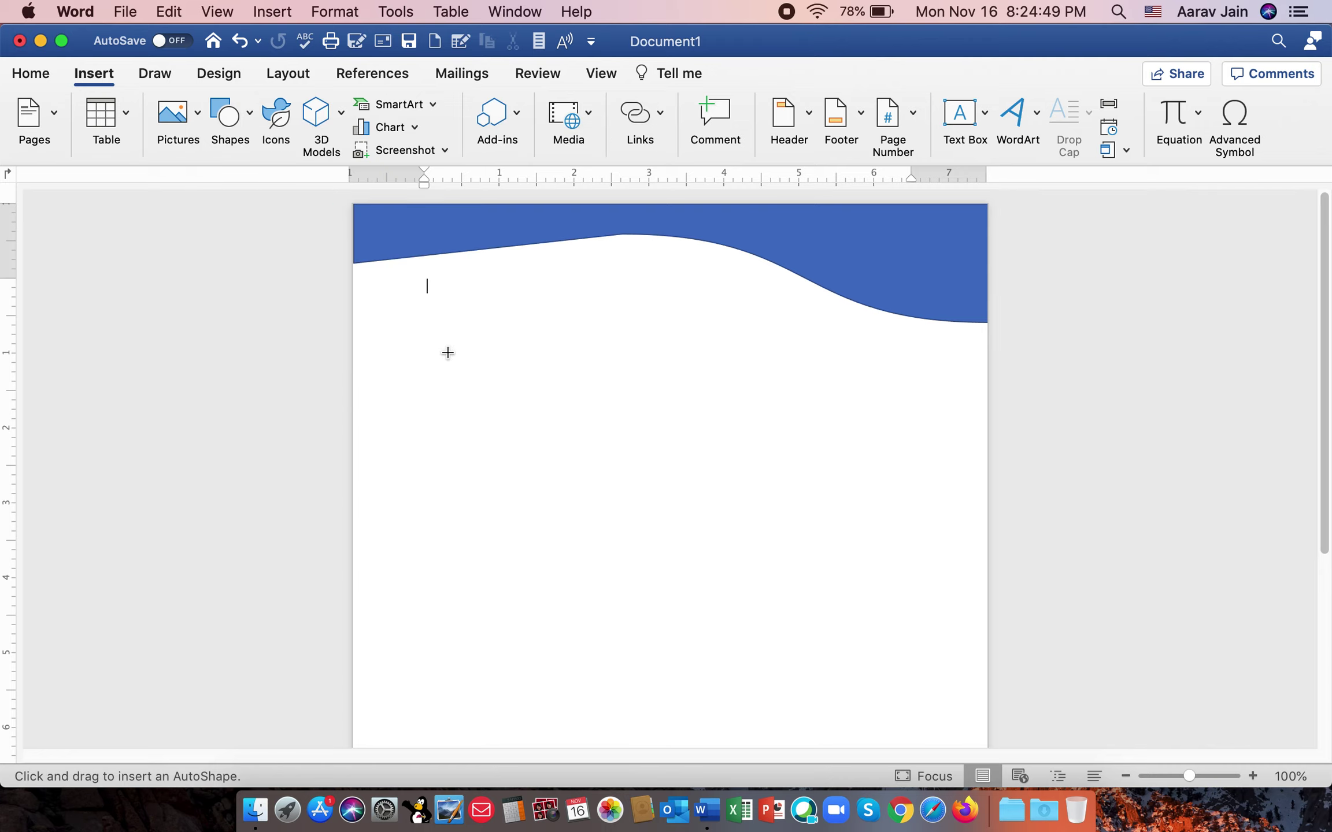
click(447, 349)
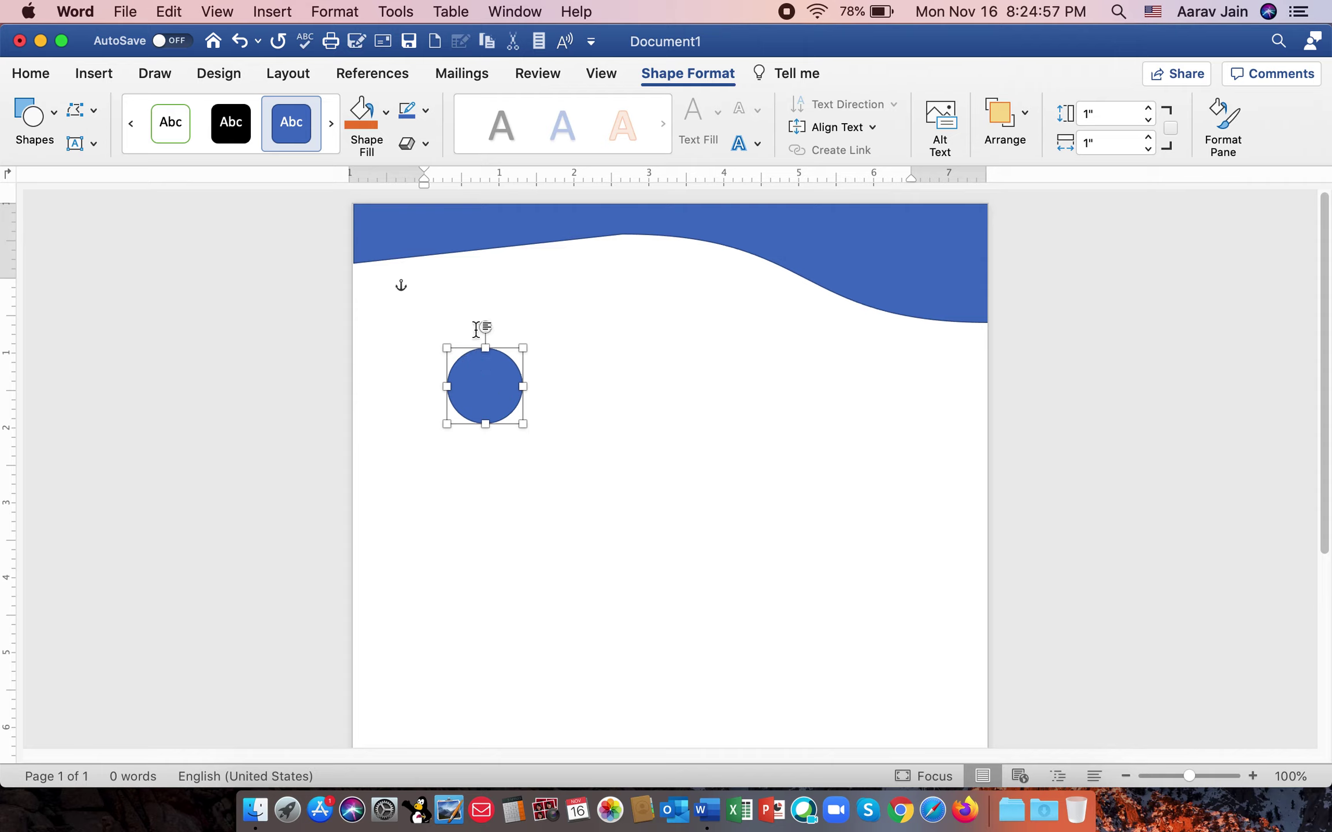
Fill the circle with the wood texture.
click(386, 123)
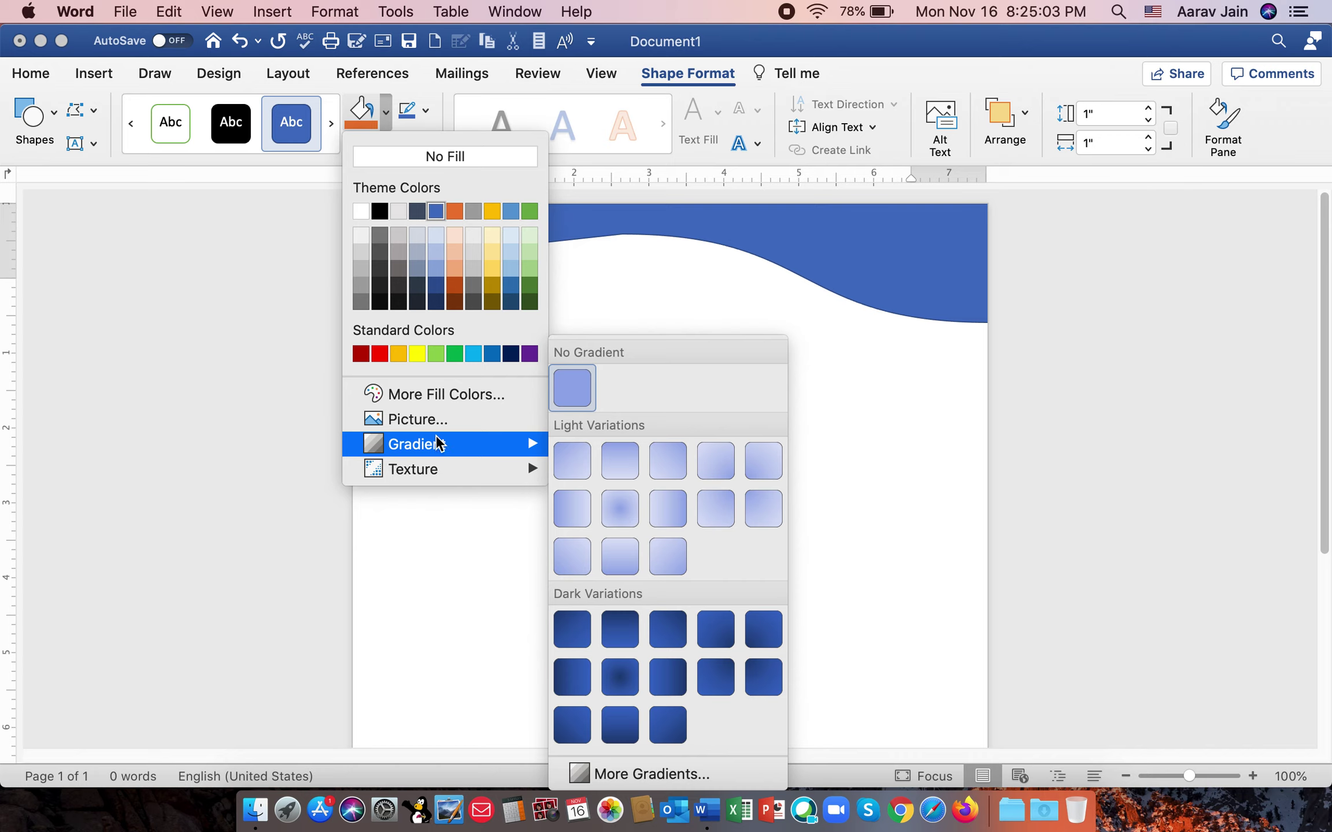
mouse_move(444, 469)
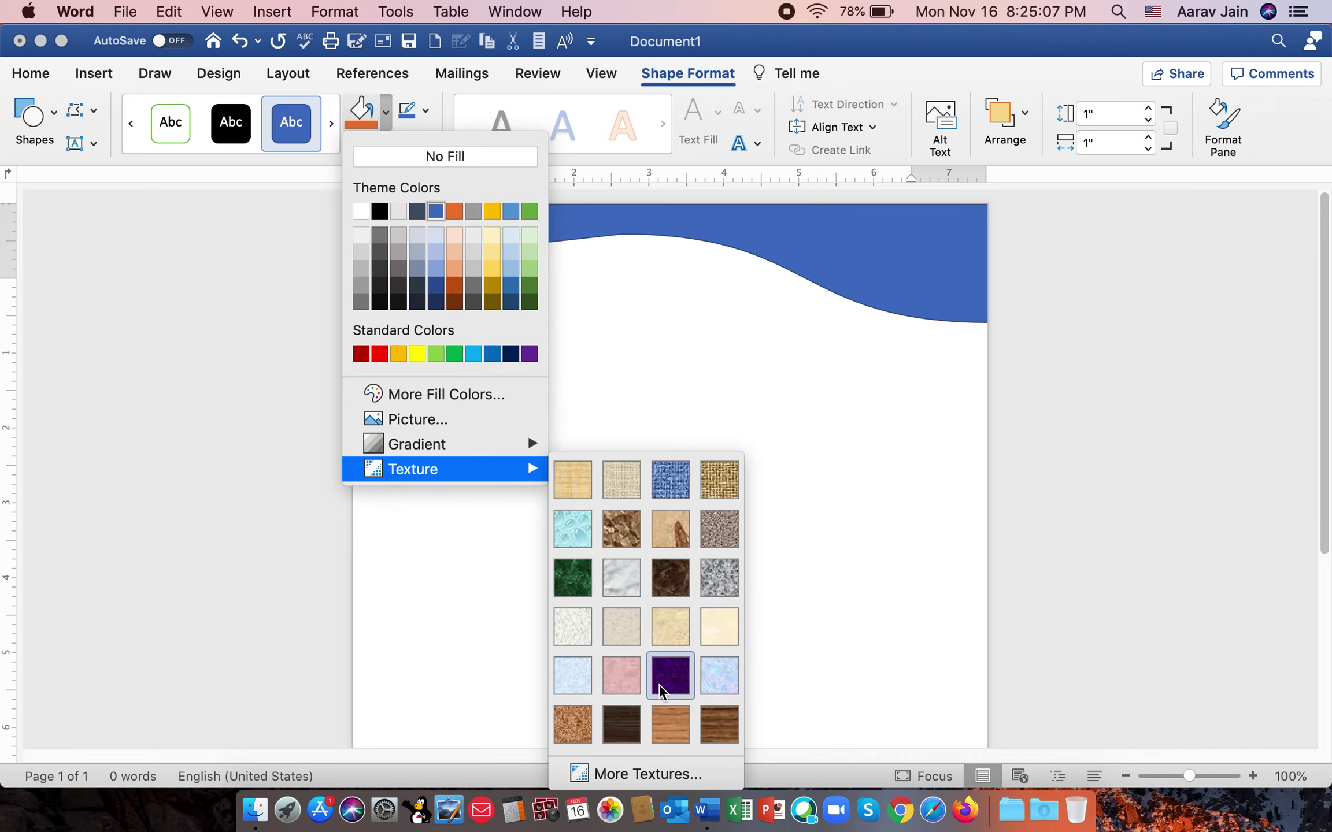
click(669, 725)
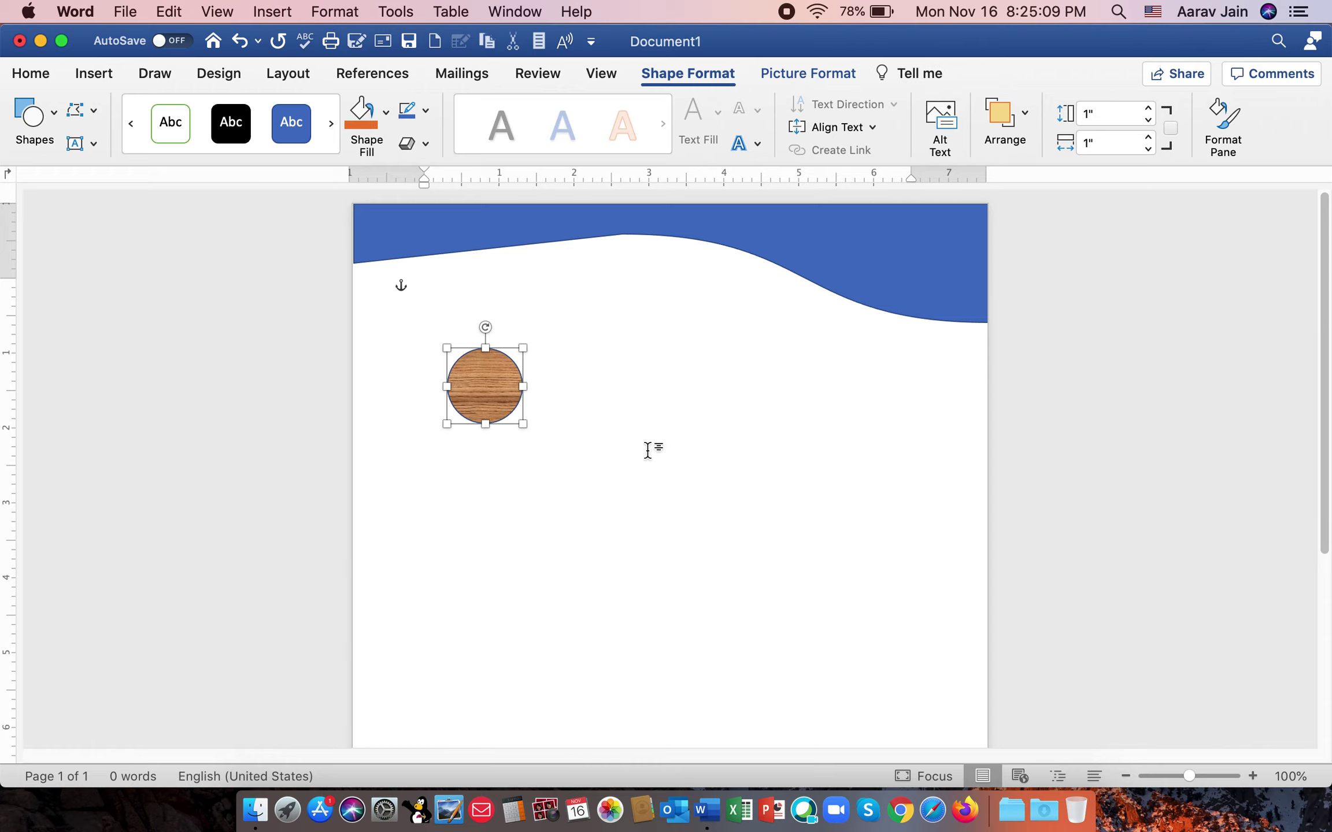
click(588, 396)
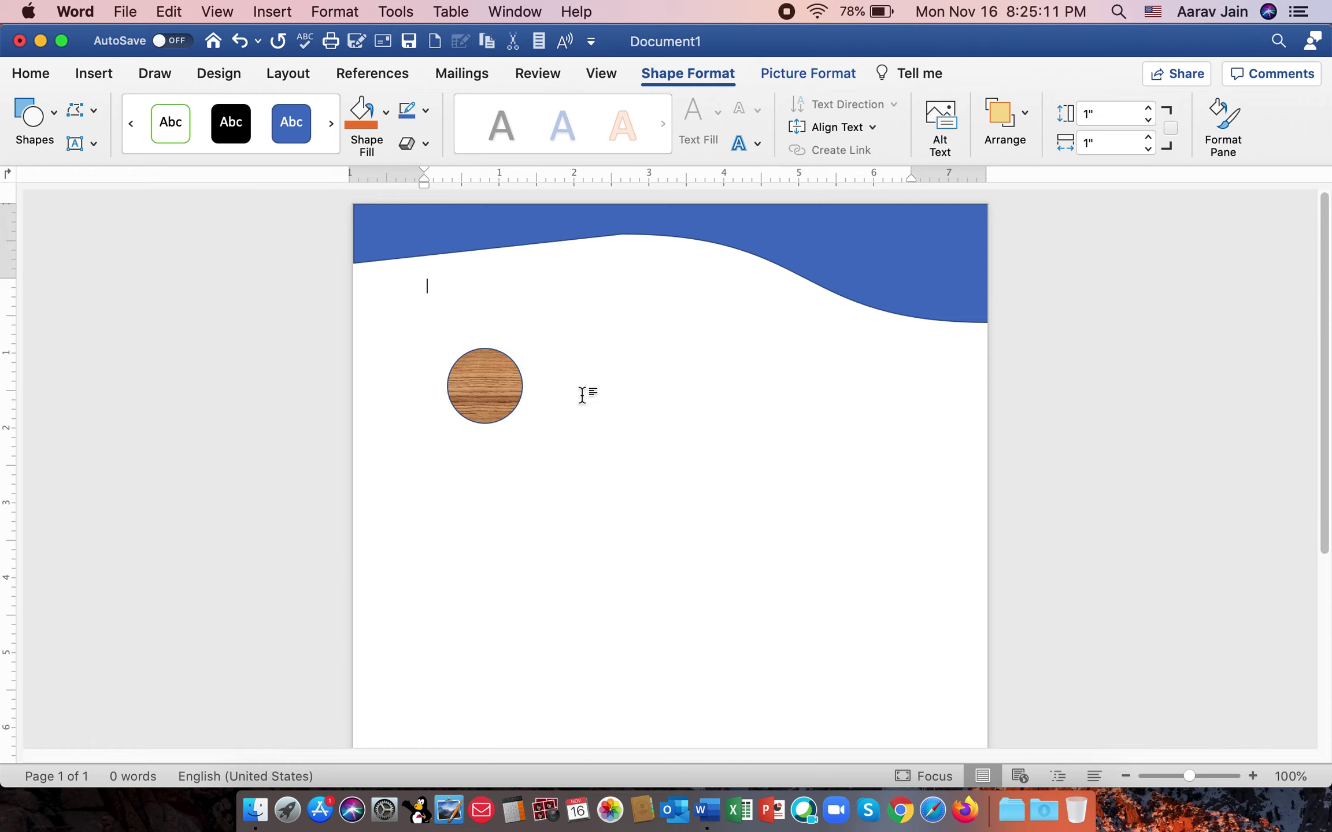
click(469, 388)
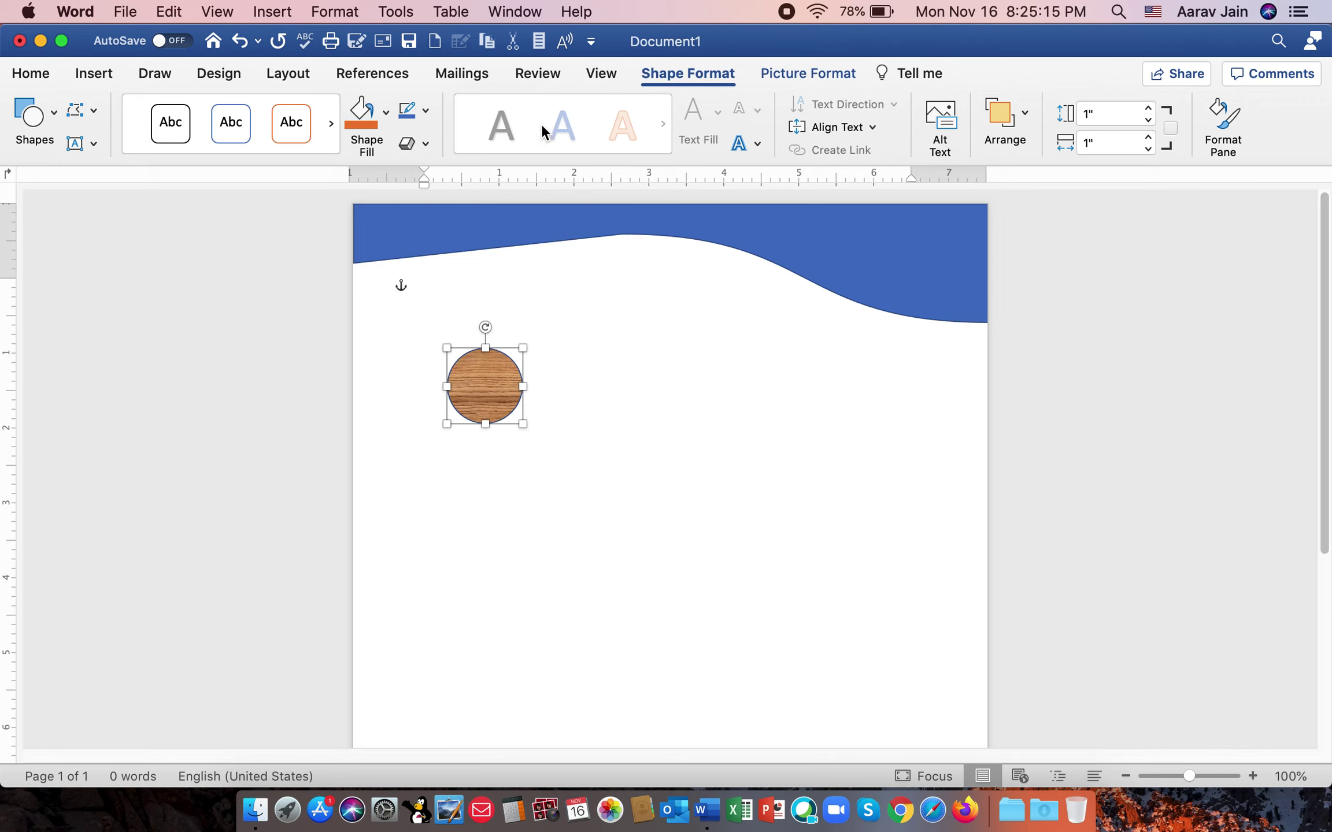
Set the wood circle's Shape Outline to No Outline.
click(427, 113)
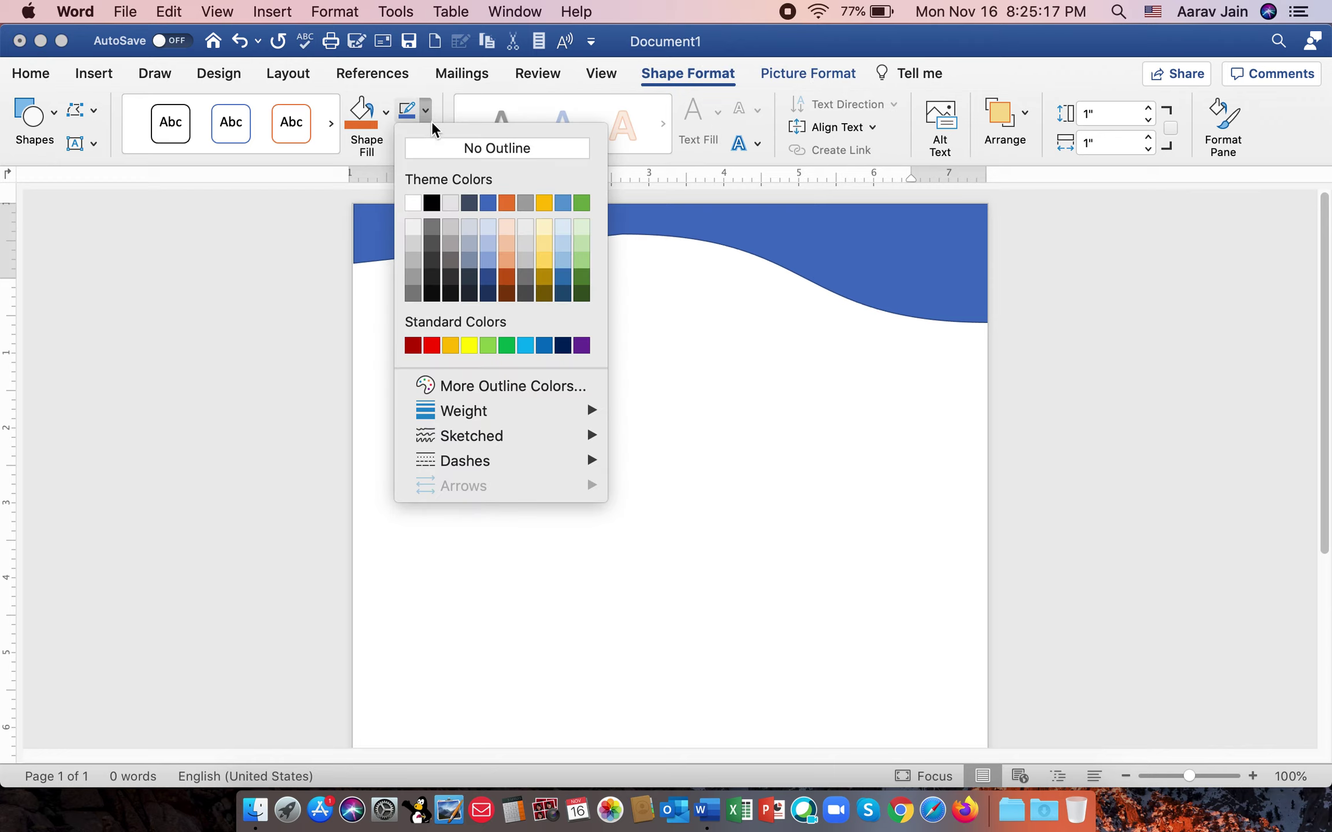
click(440, 147)
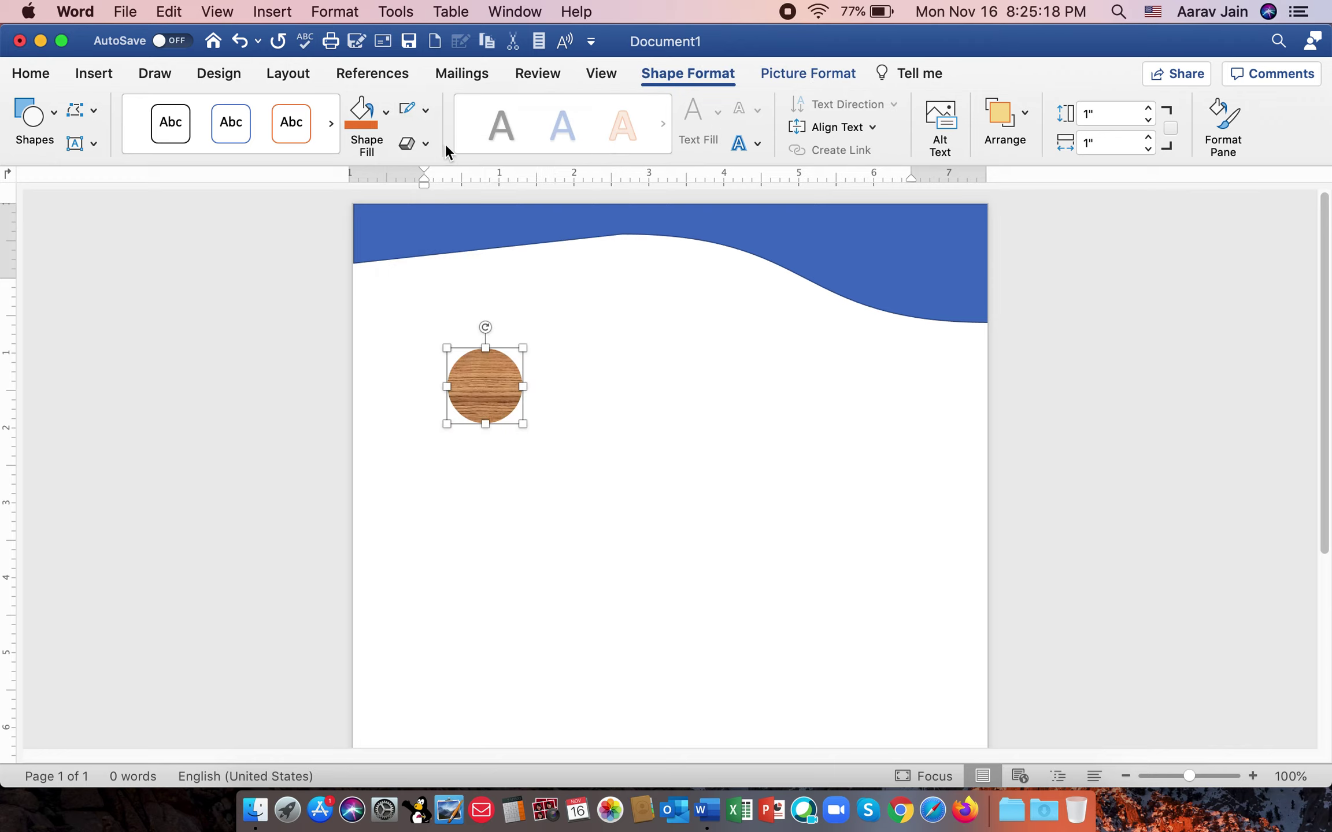
click(793, 79)
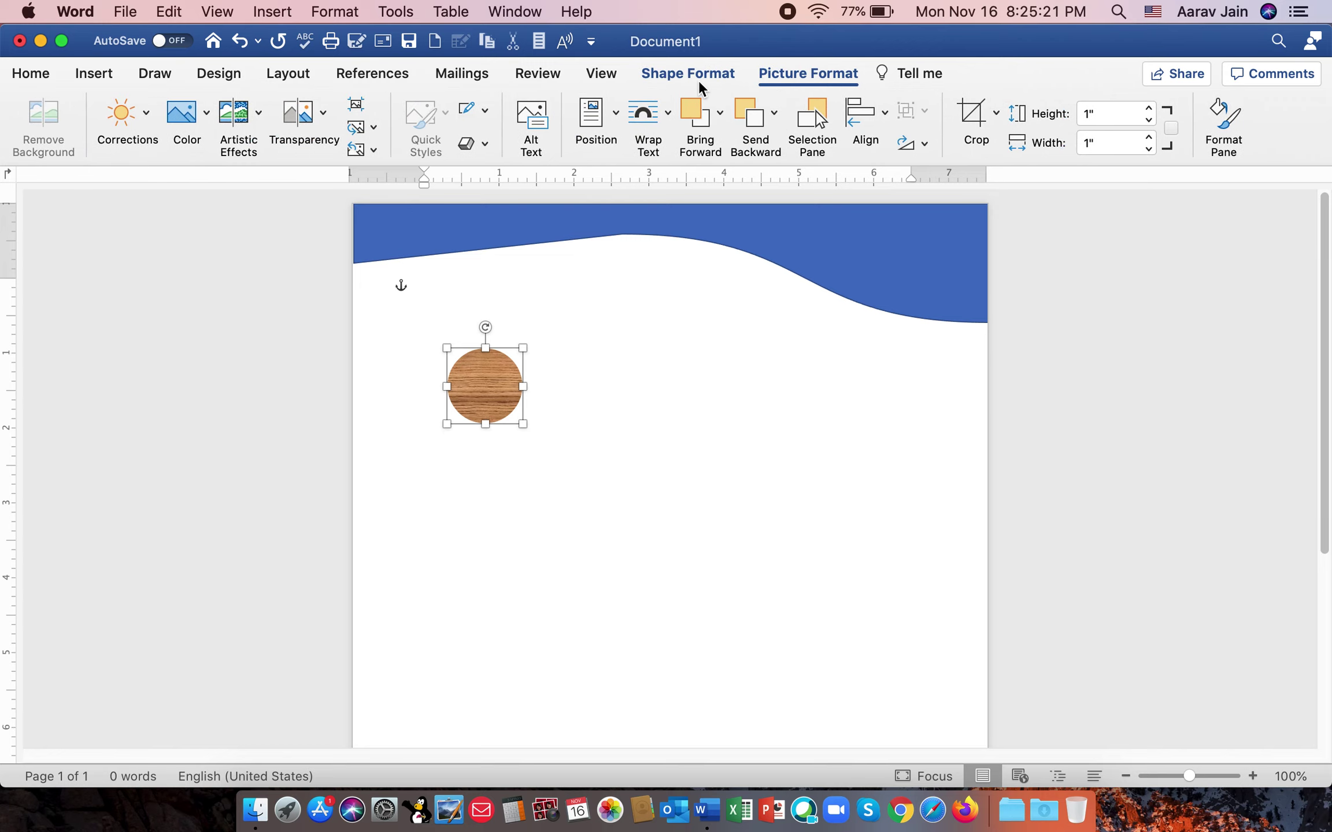
click(80, 75)
click(585, 355)
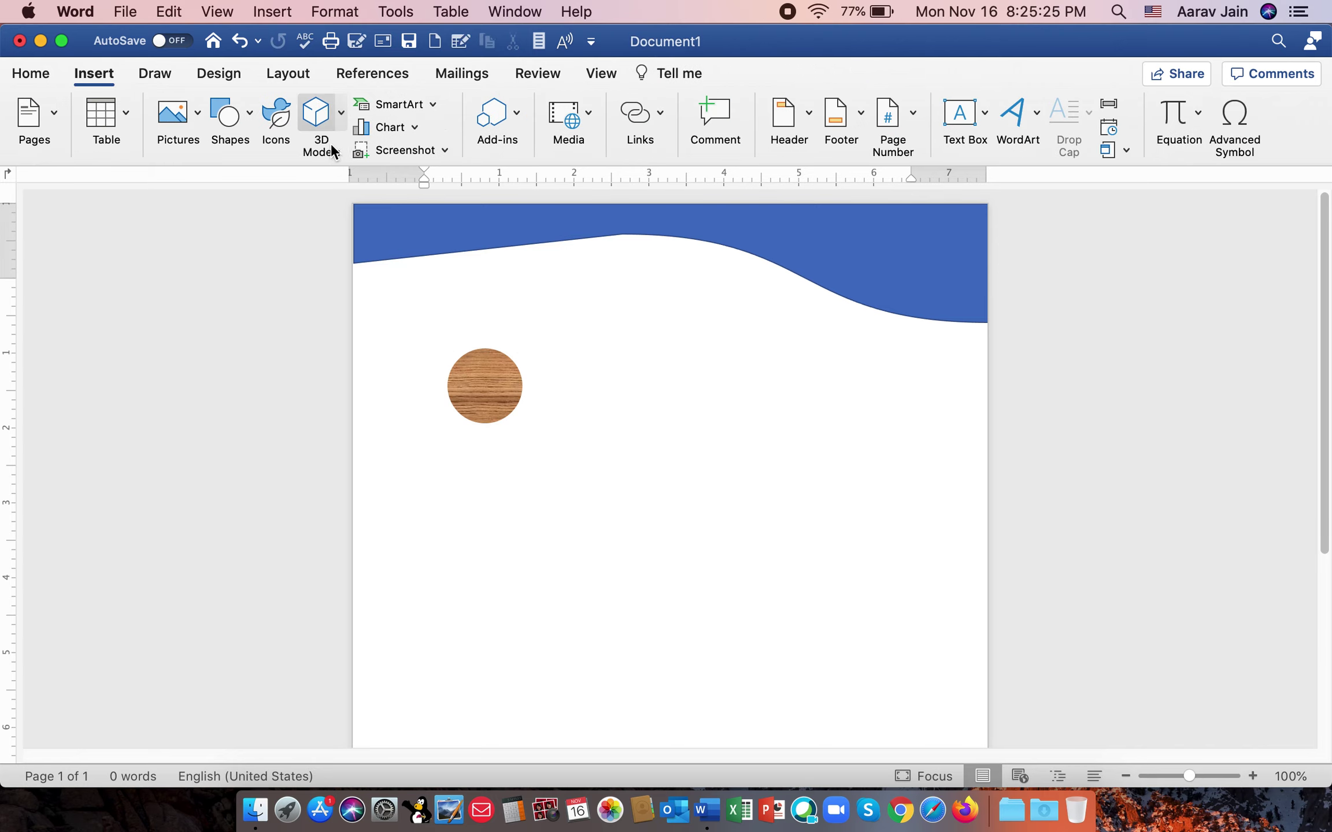
click(944, 121)
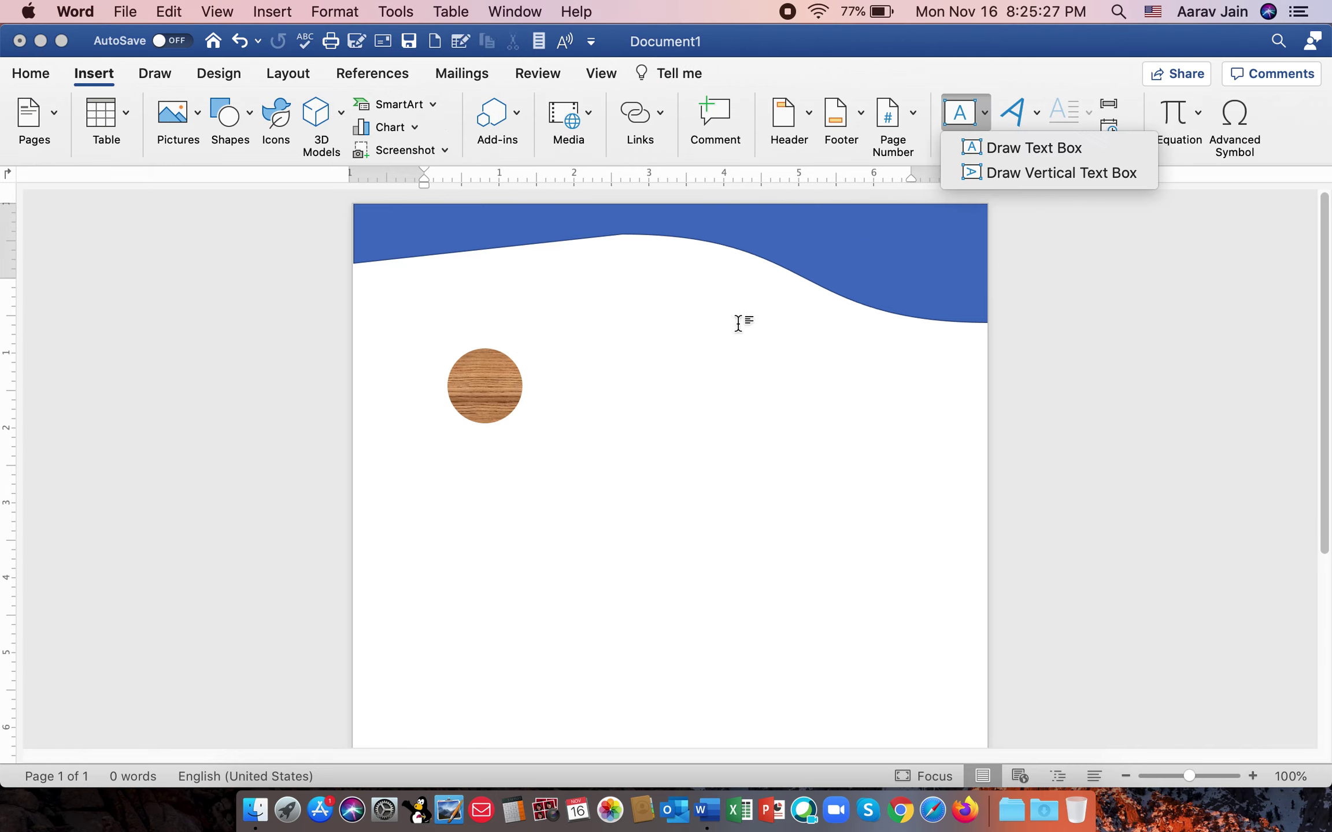
click(579, 335)
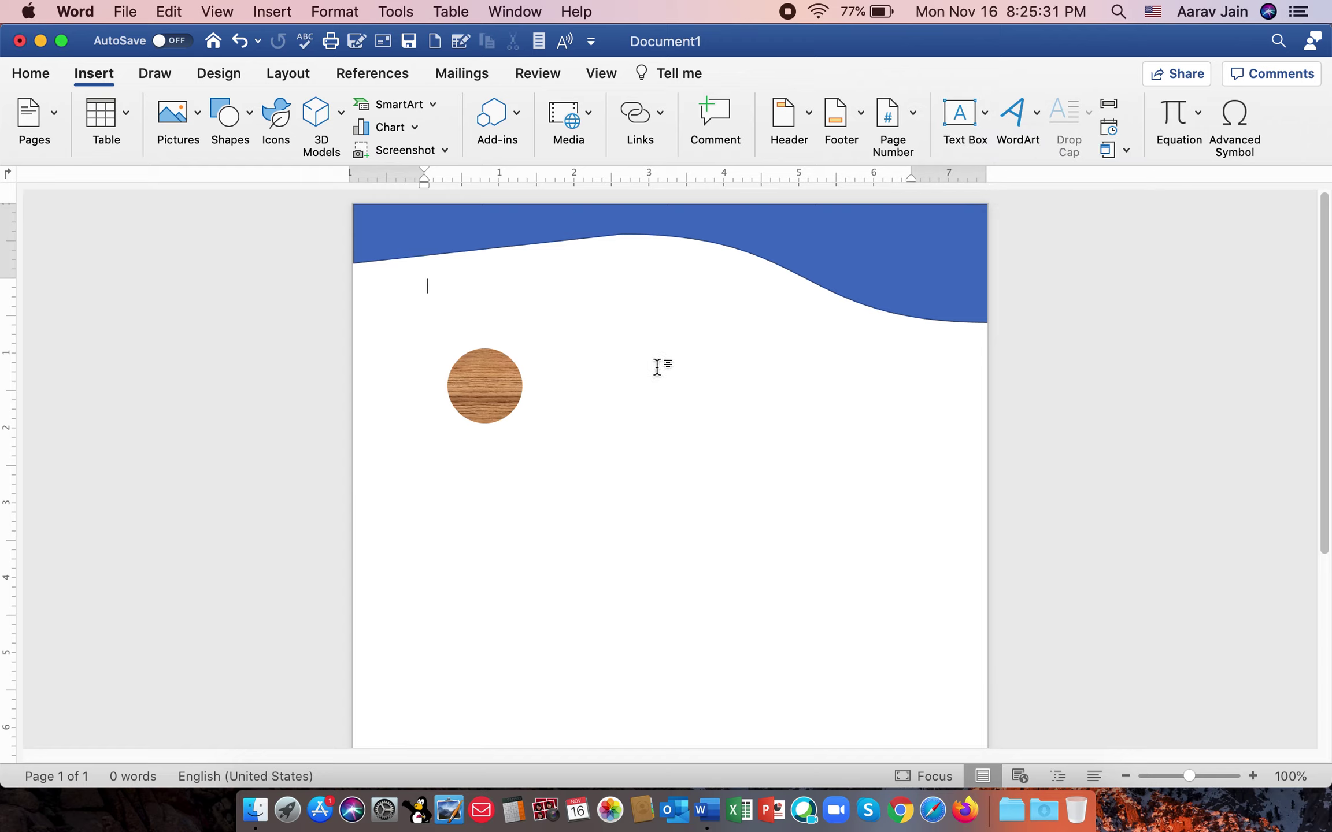
text(Captain AJ)
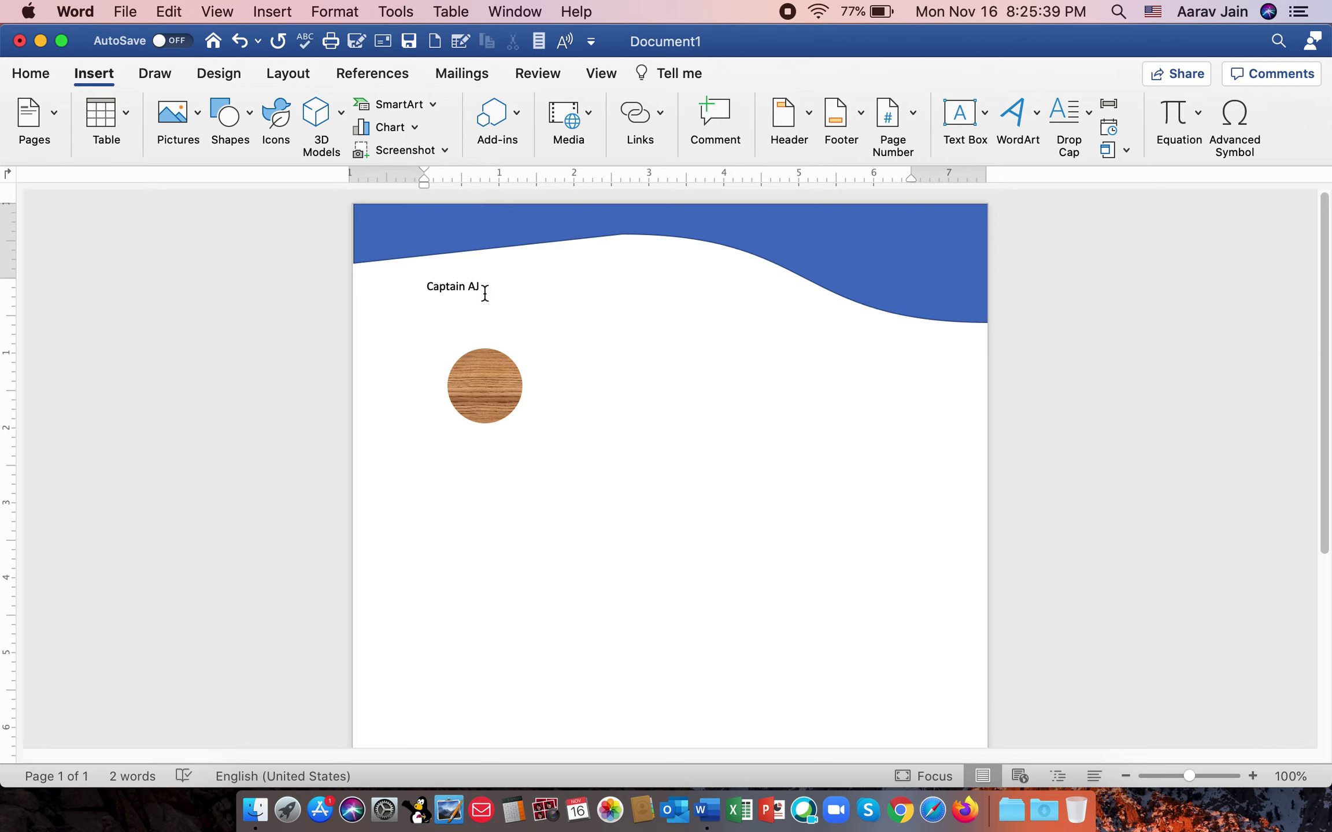
key(super+z)
key(super+z)
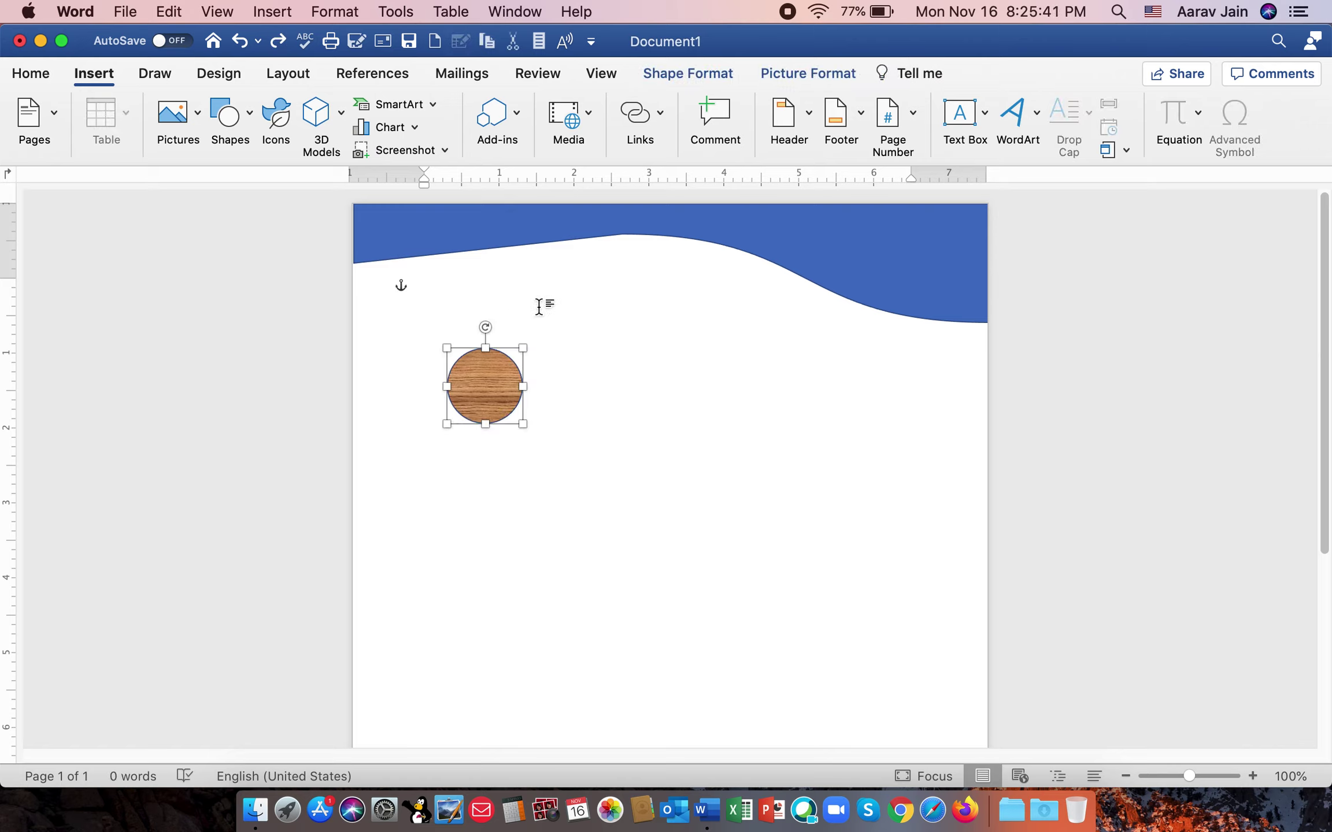
click(600, 321)
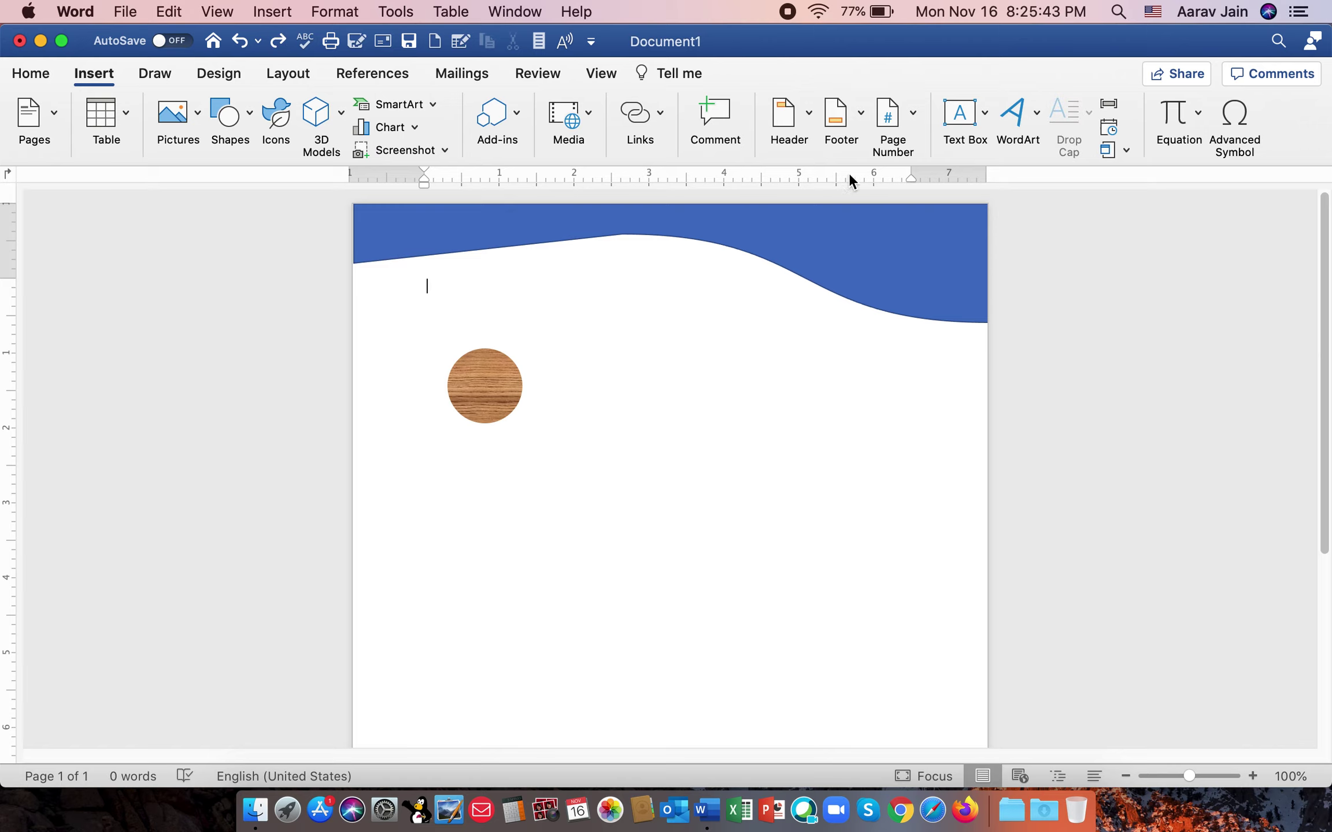
click(983, 113)
Draw a small text box beside the circle and type Captain AJ in it.
click(550, 341)
click(958, 118)
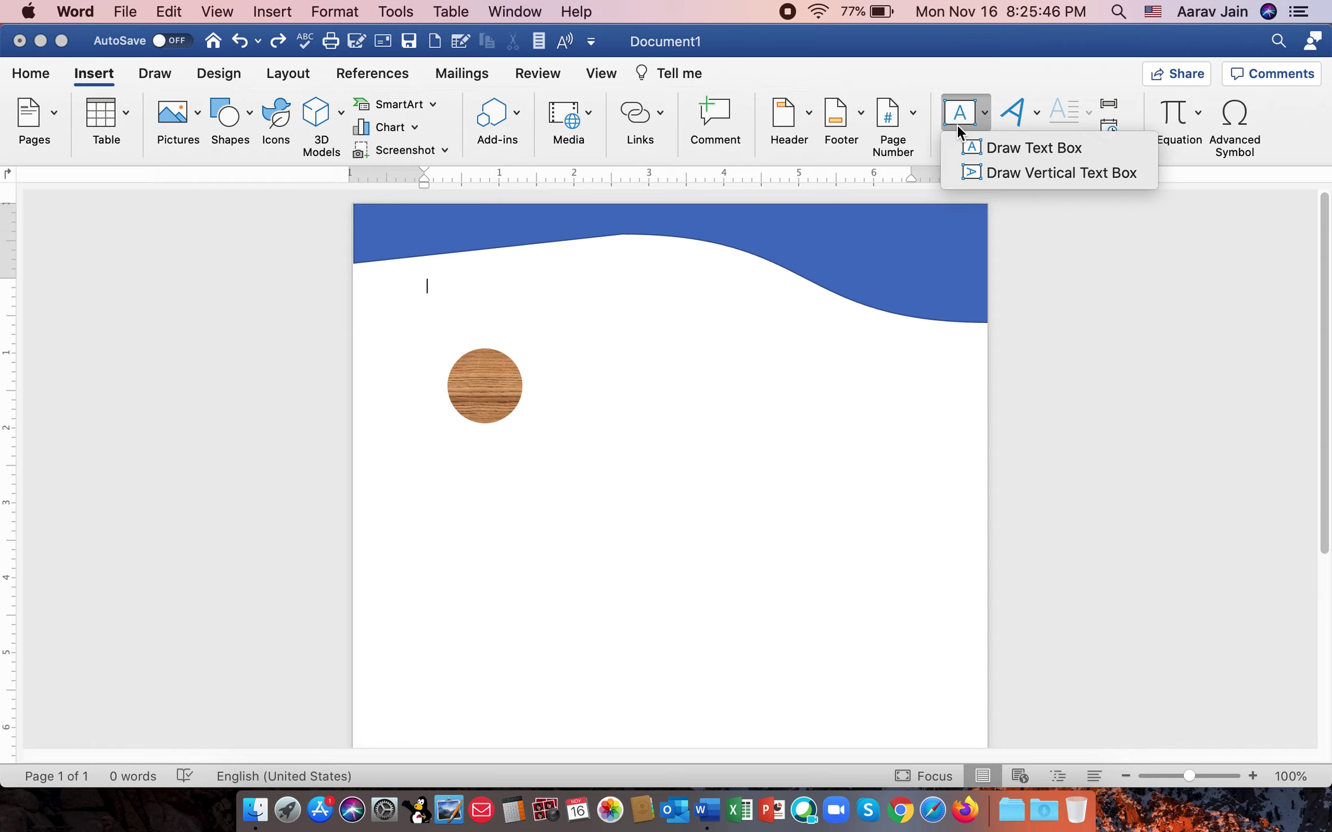
click(984, 151)
drag(680, 349, 776, 370)
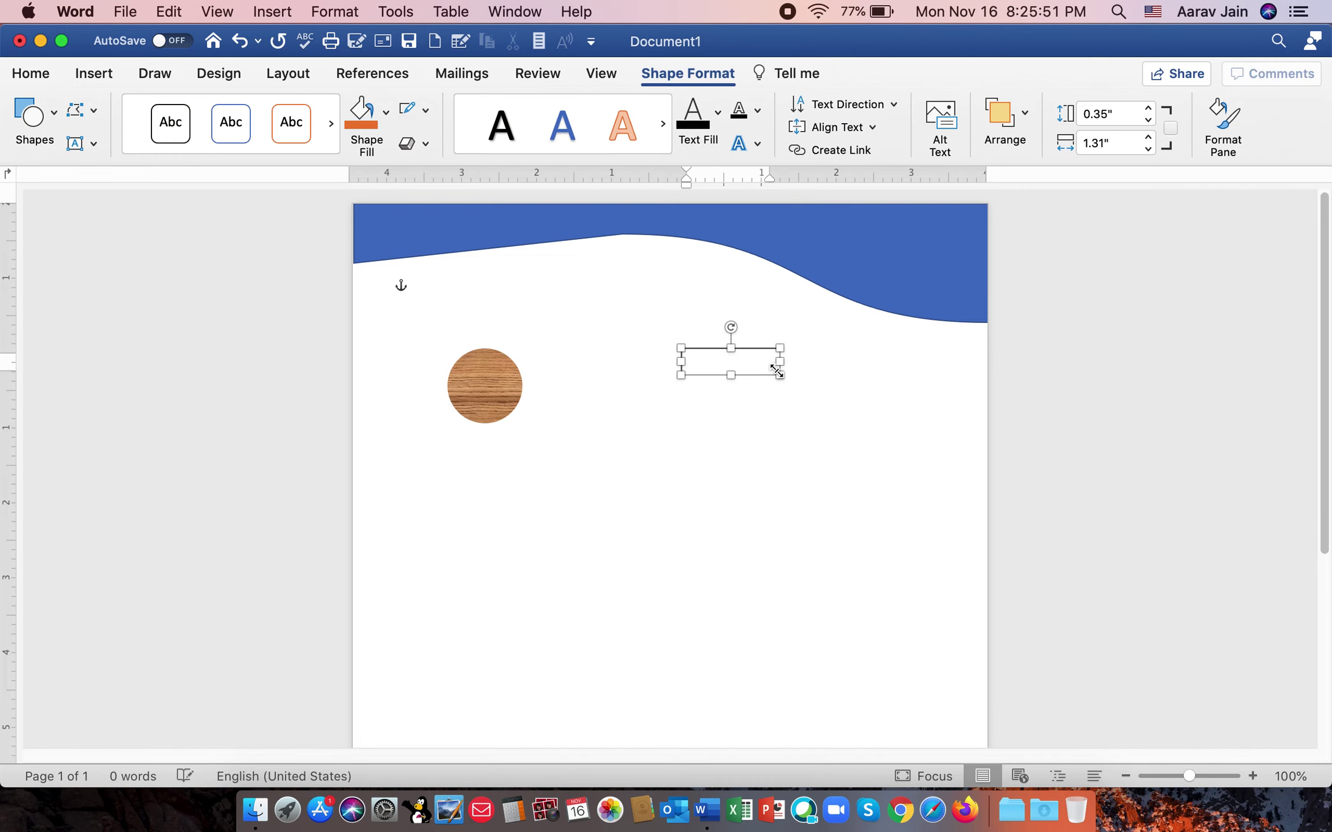
text(Captiaptain AJ)
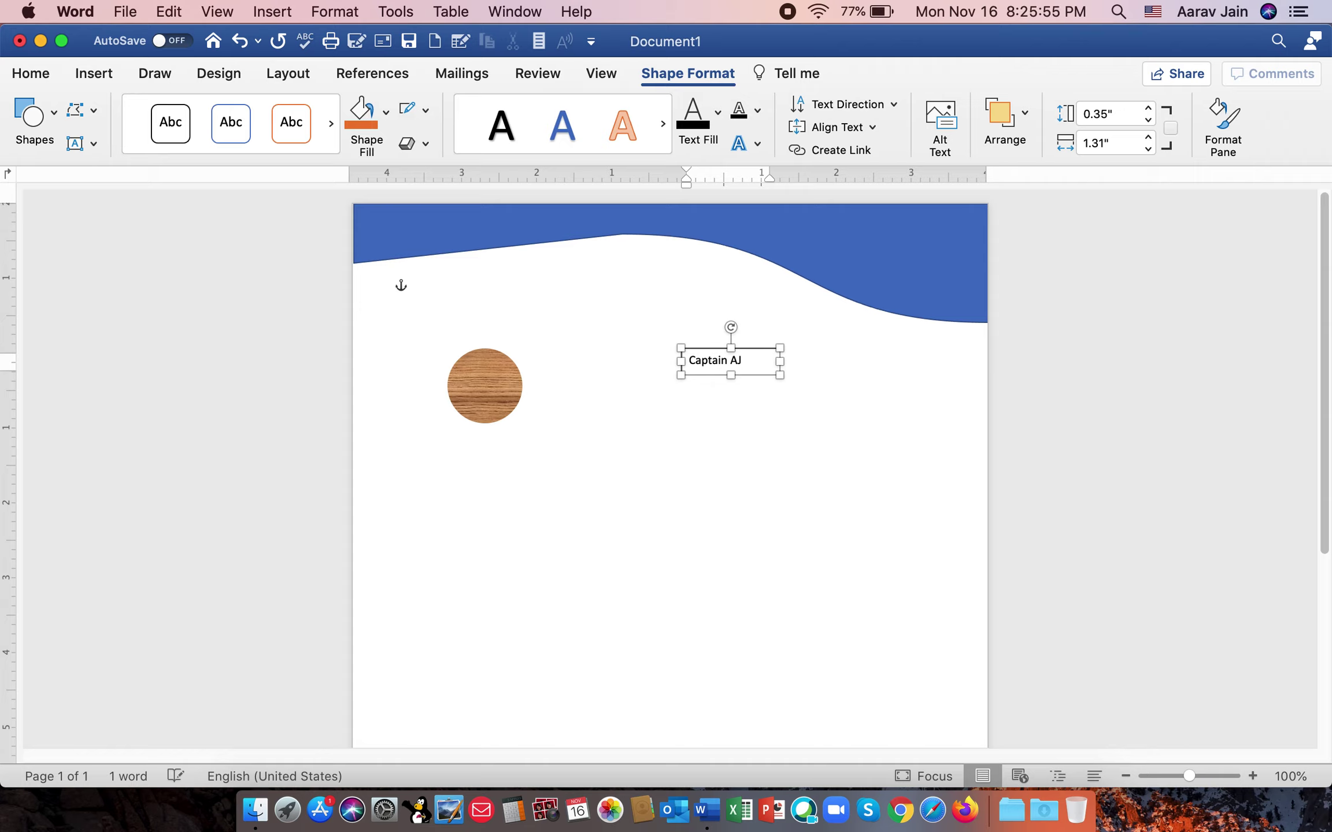
Remove the text box outline and move it up above the wood circle.
click(794, 369)
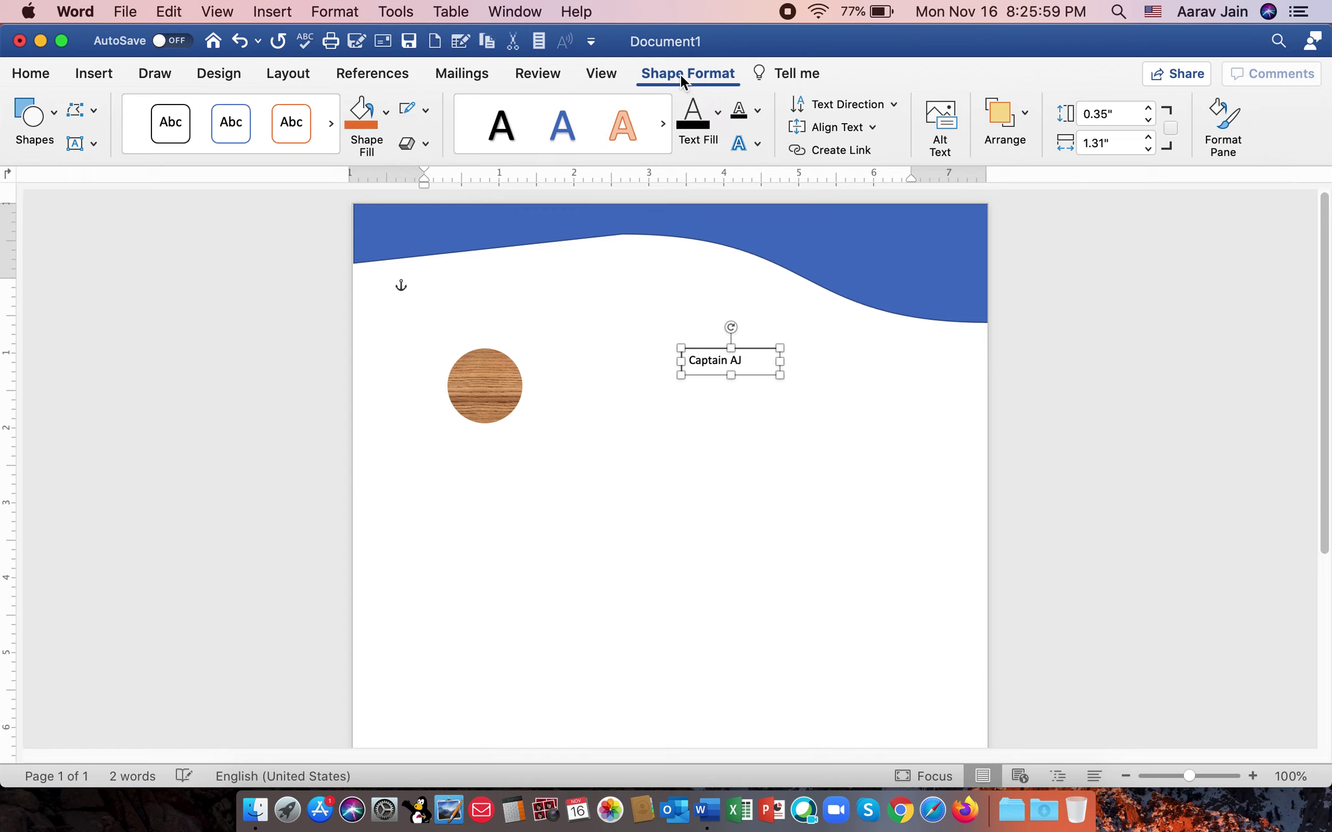
click(427, 109)
click(455, 139)
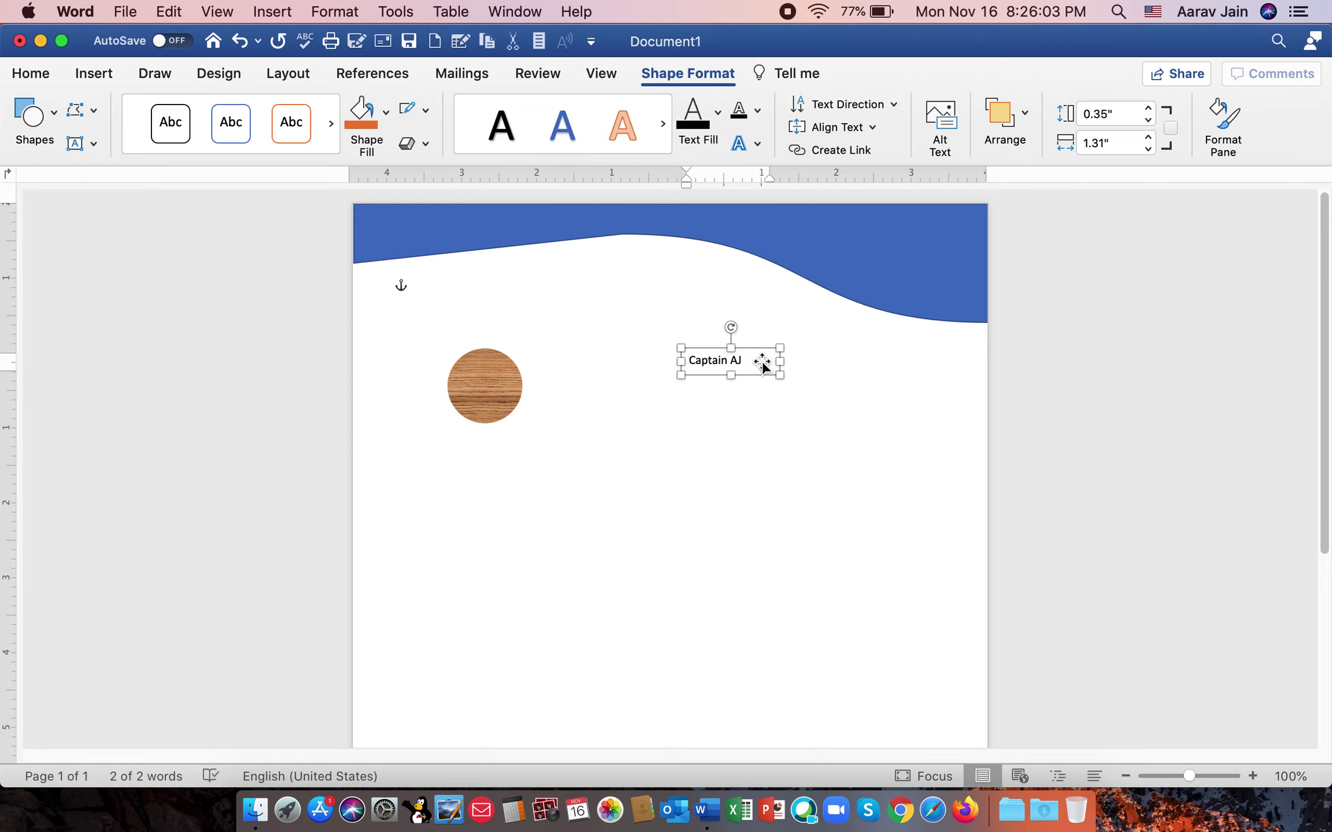
drag(677, 373, 497, 320)
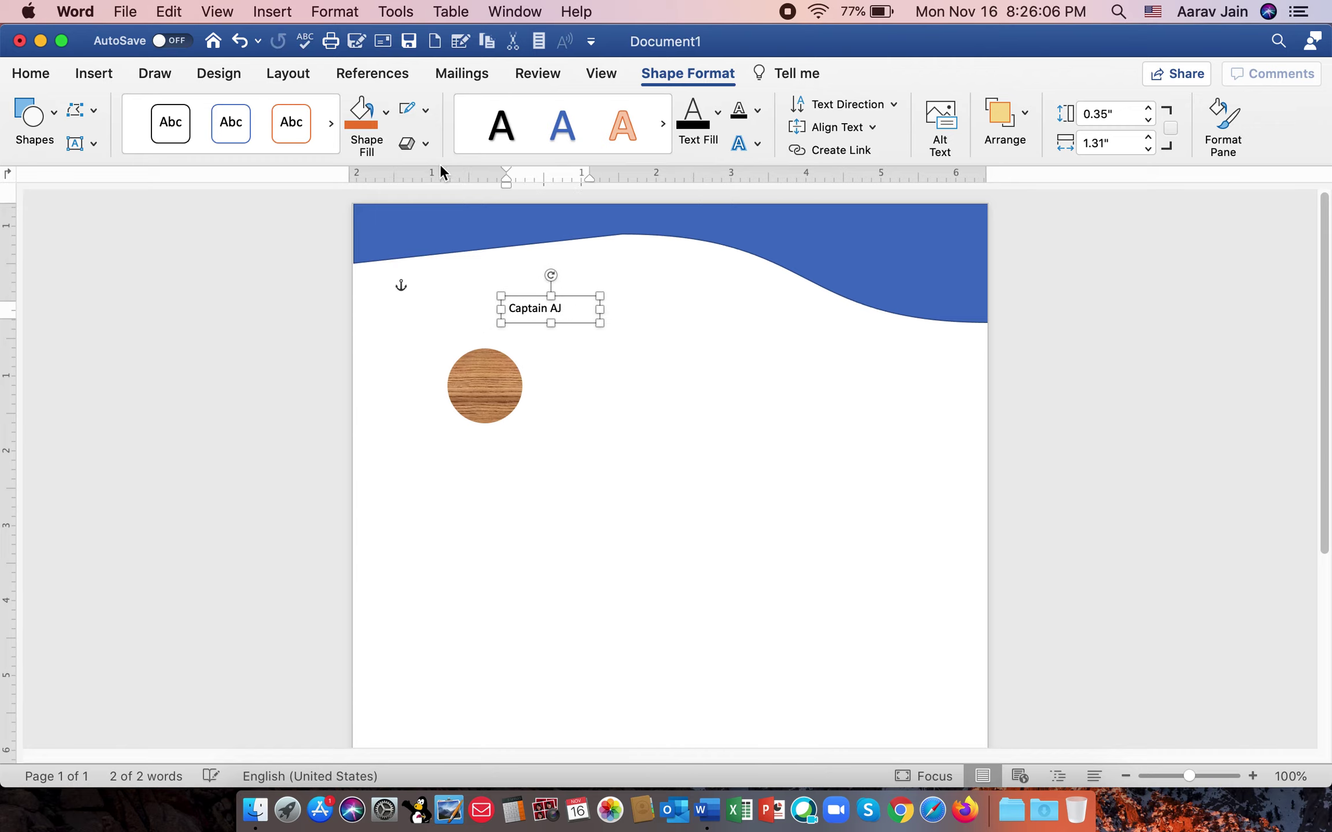
click(88, 79)
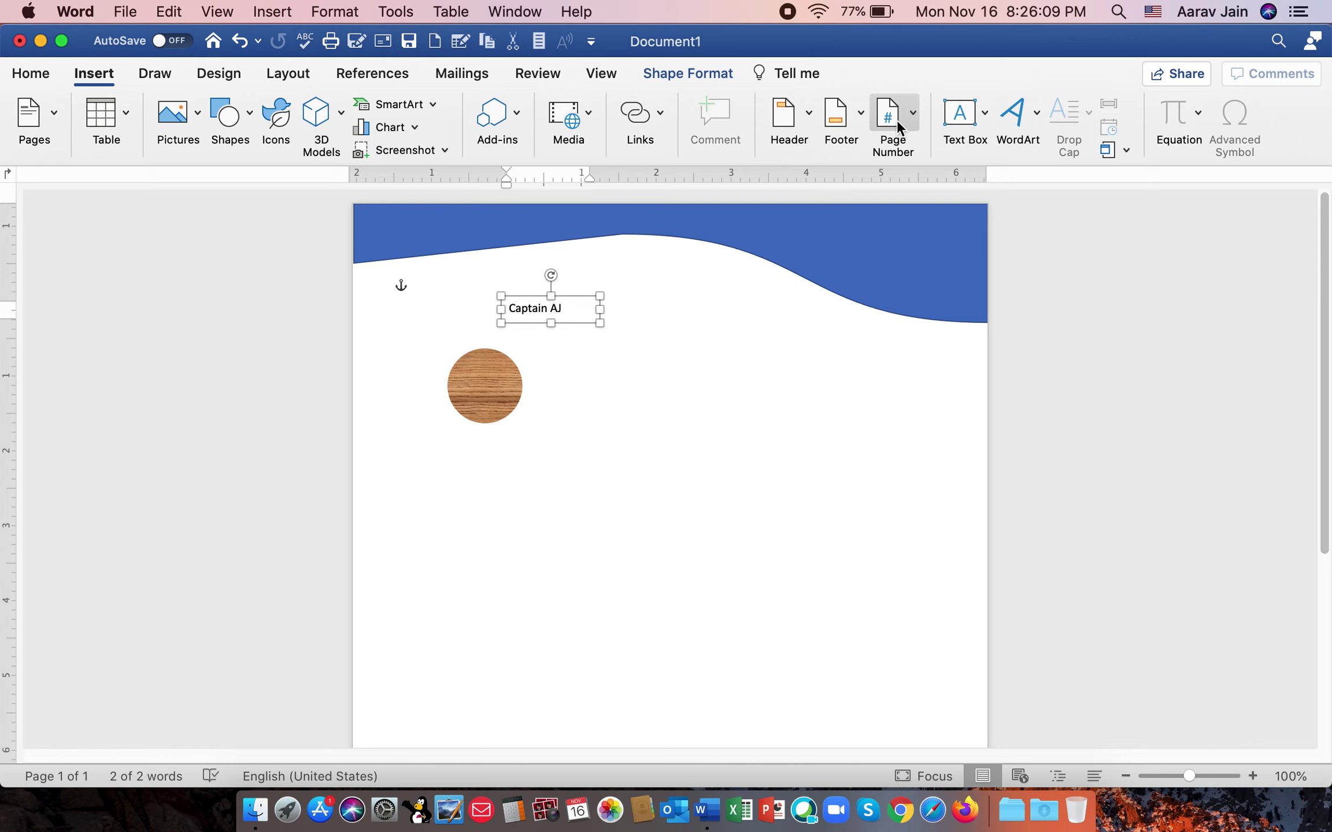
Insert two Captain AJ WordArt titles, one orange-outlined and one in a grey style.
click(1037, 116)
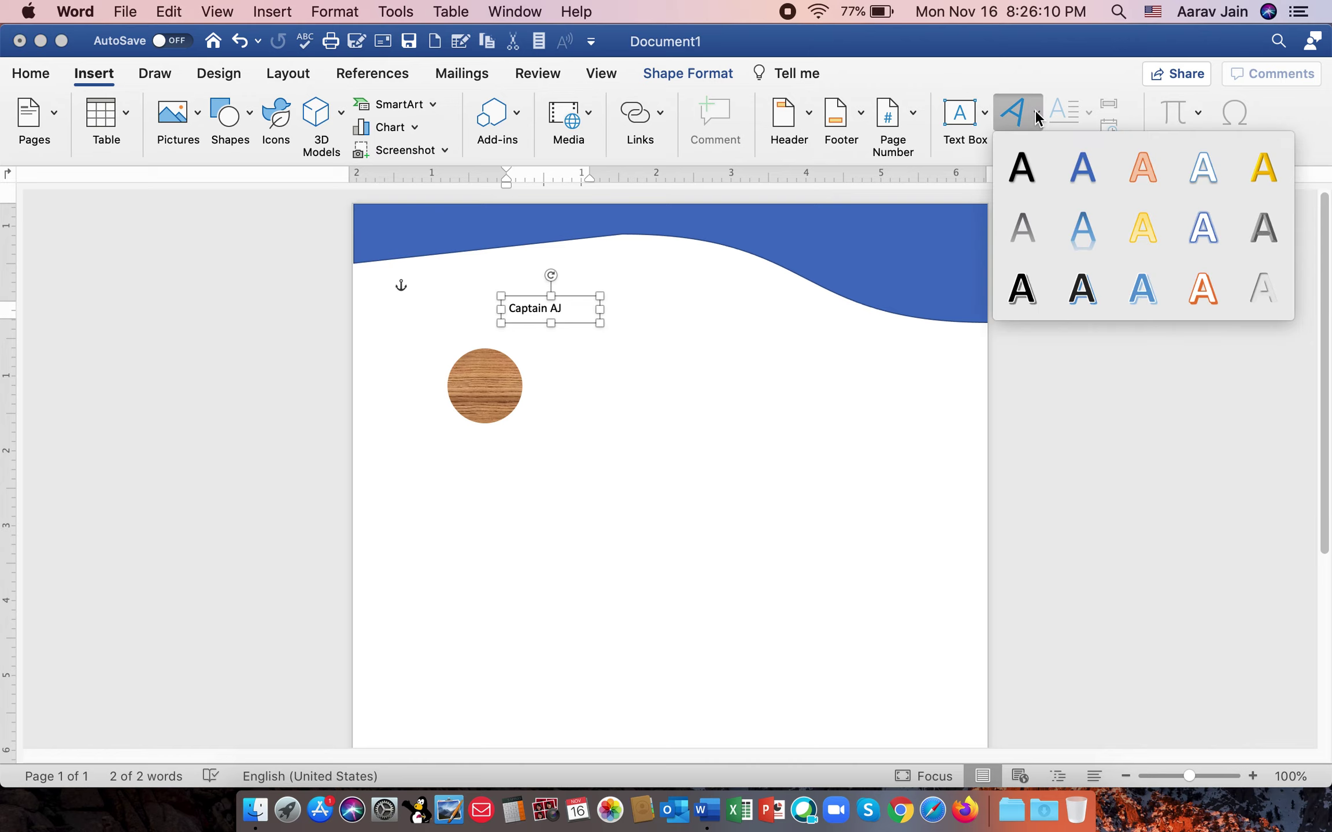
click(1125, 160)
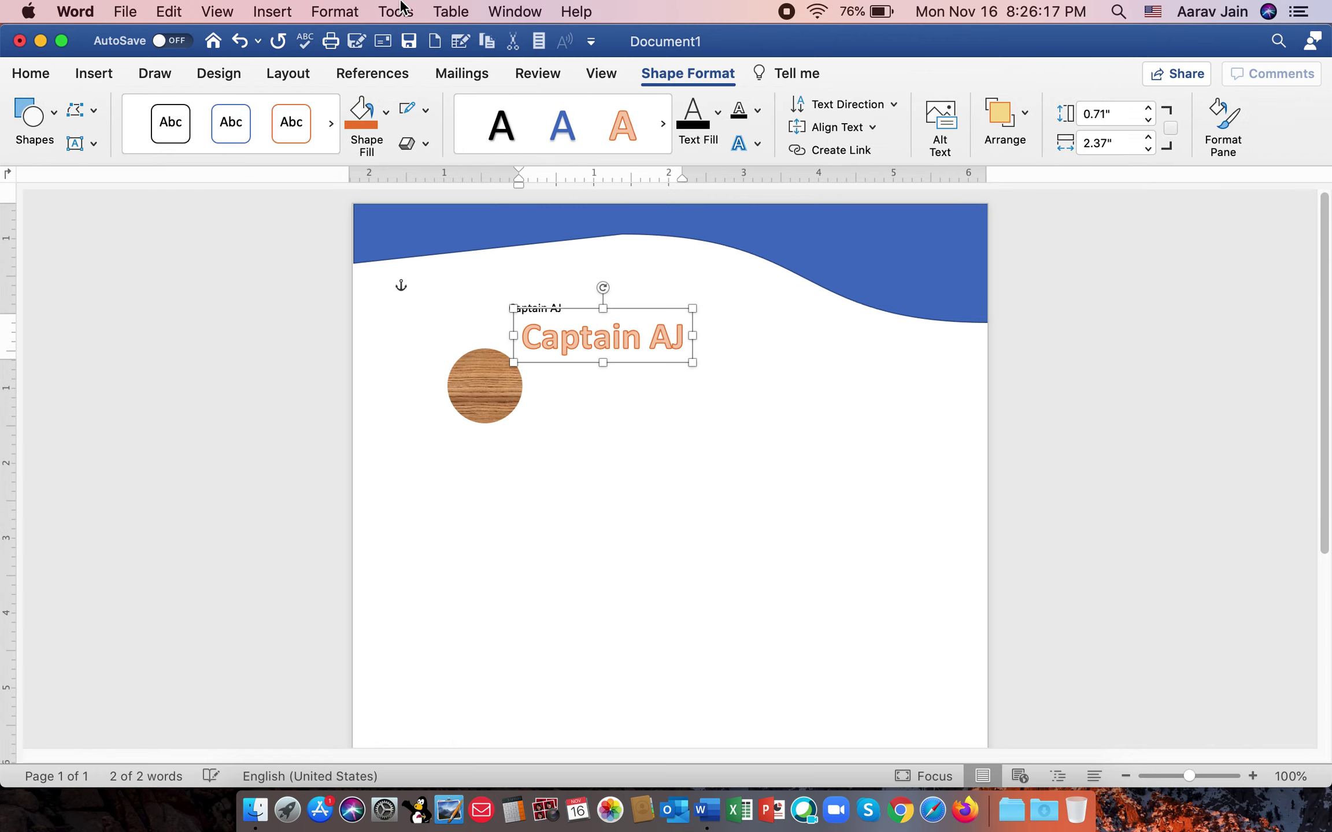
click(93, 72)
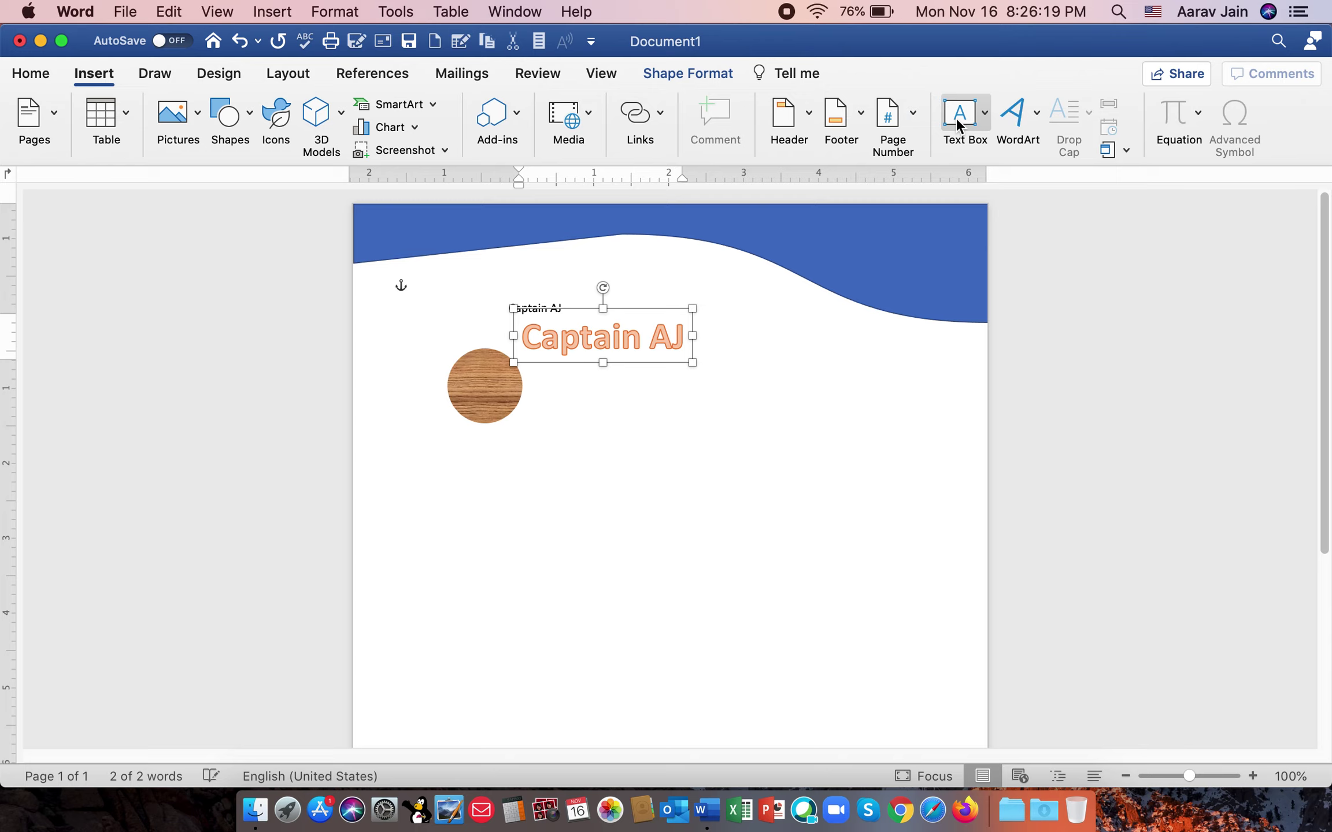
click(1037, 129)
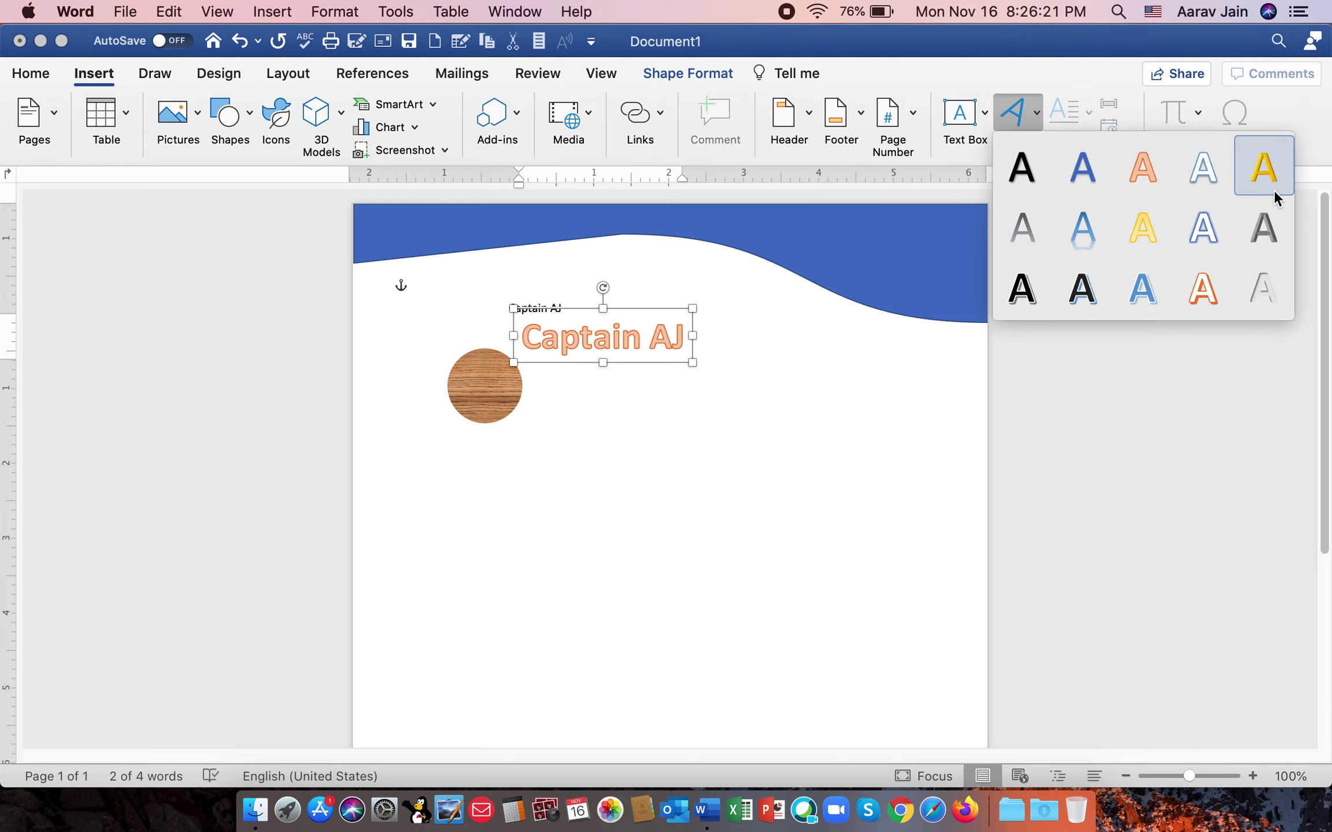
click(1268, 206)
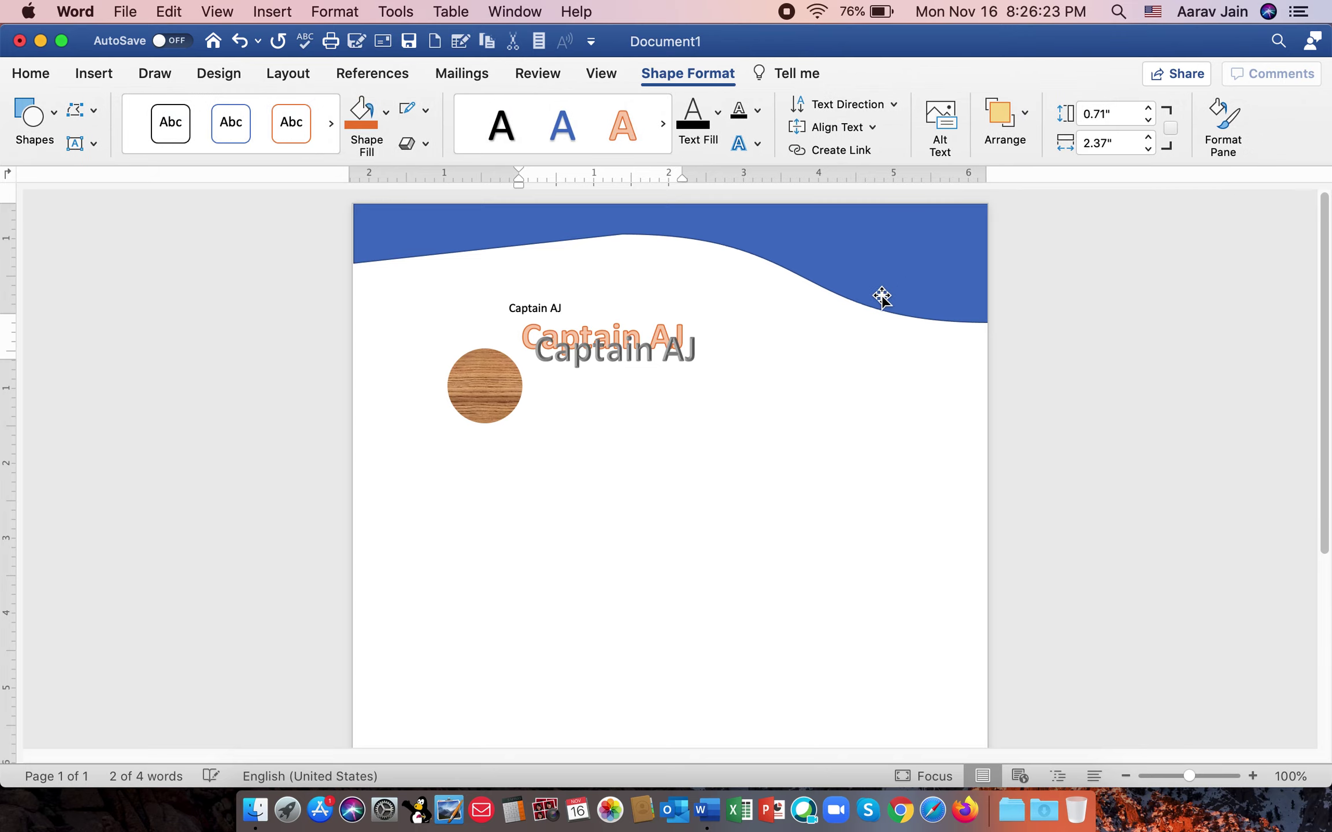
Cut the small text box and the orange WordArt, then place the grey WordArt just above the circle.
drag(646, 346, 737, 396)
click(520, 309)
right_click(522, 306)
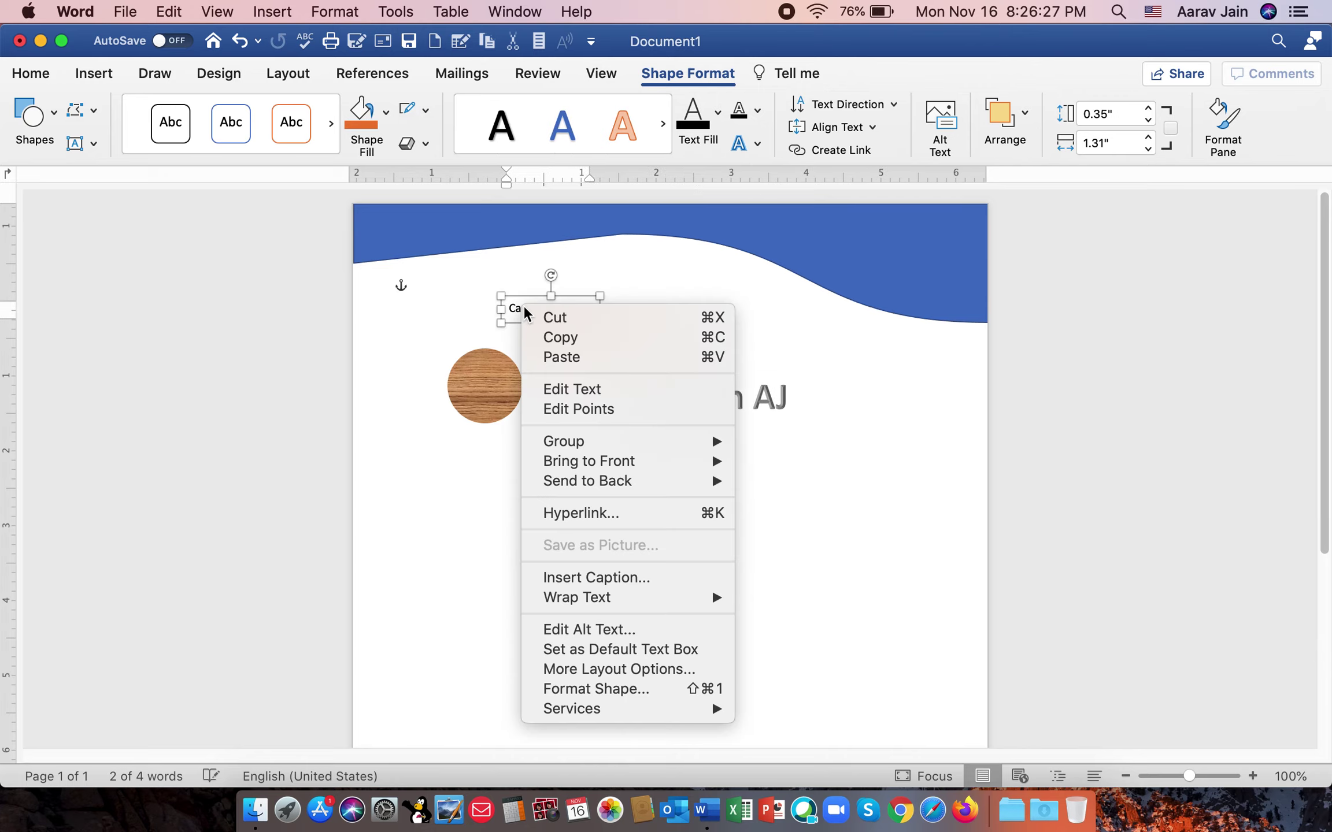
click(556, 315)
click(610, 362)
right_click(593, 342)
click(618, 350)
drag(706, 398, 511, 324)
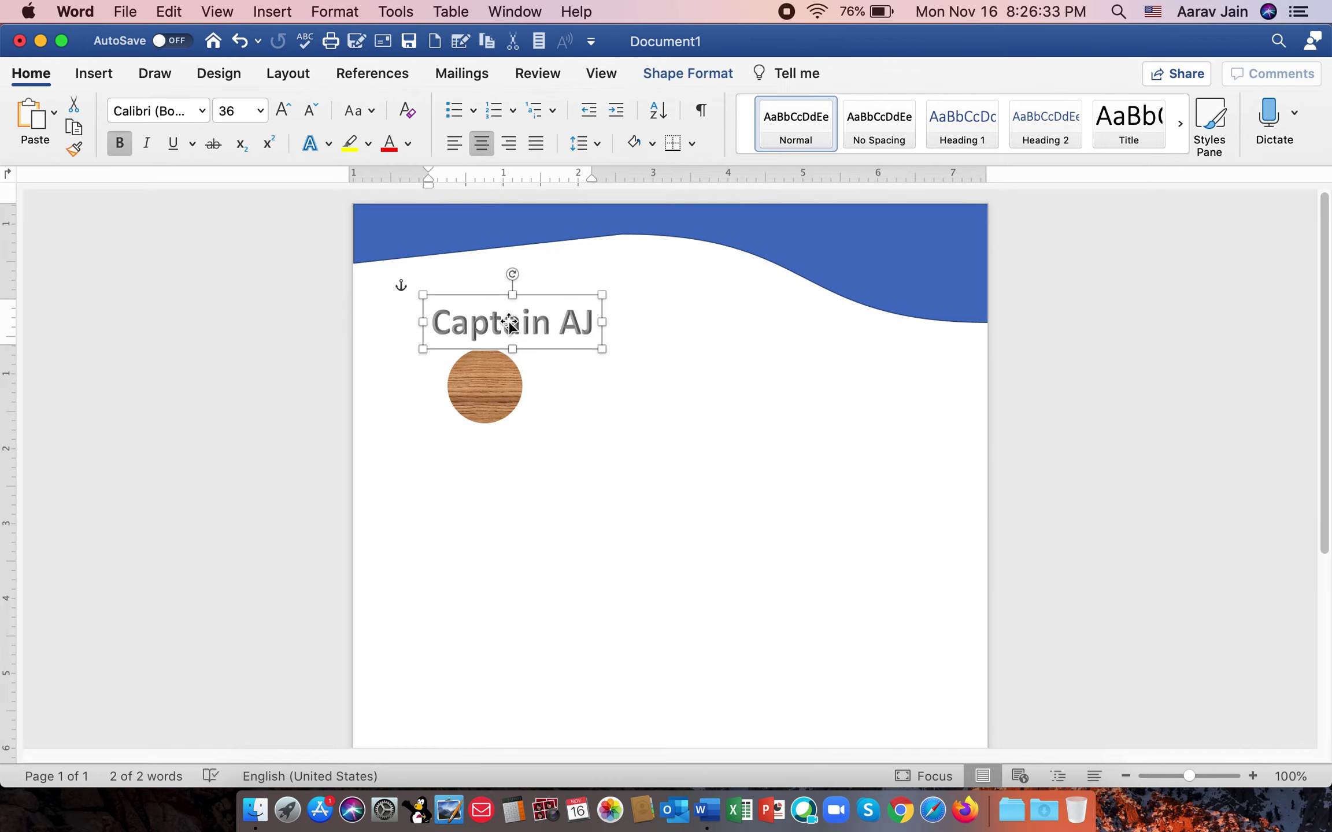
click(508, 322)
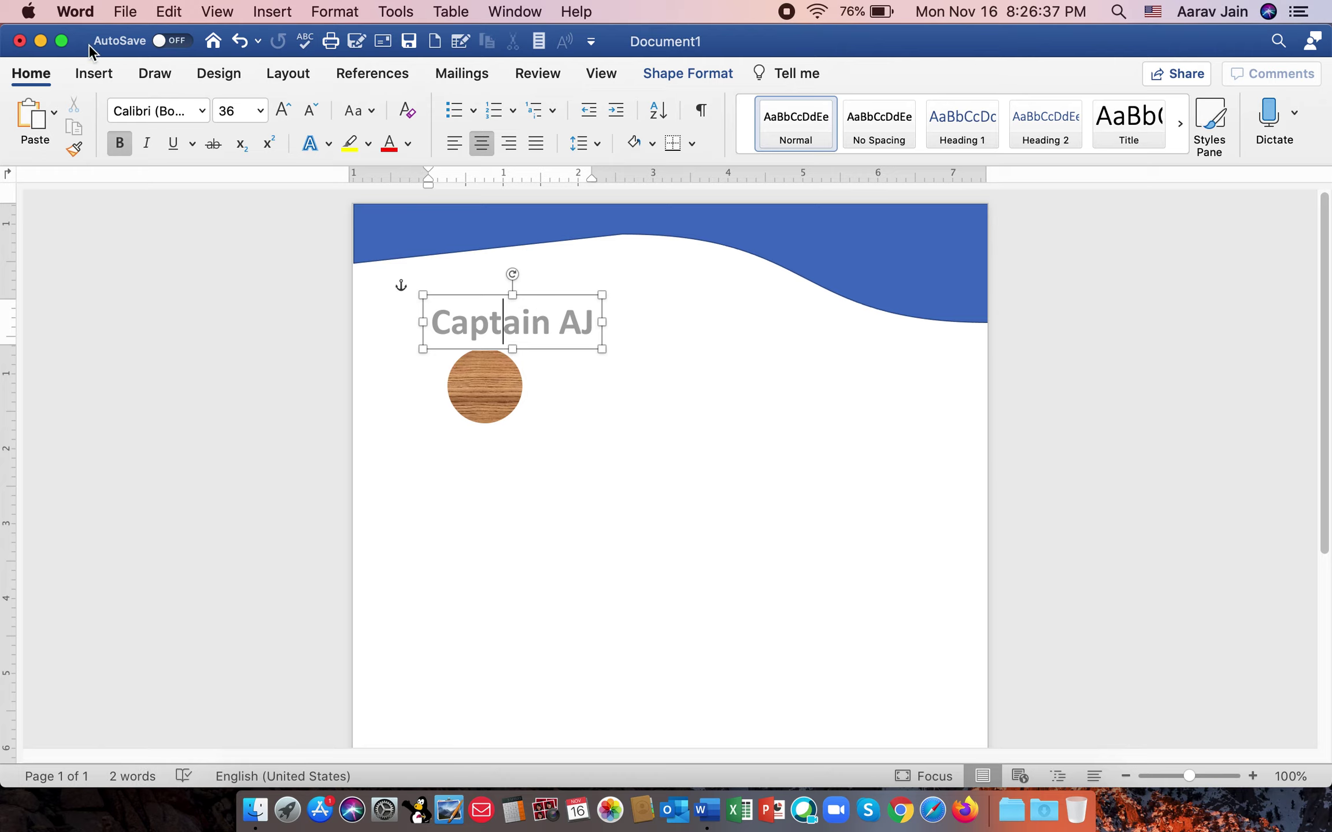
click(96, 74)
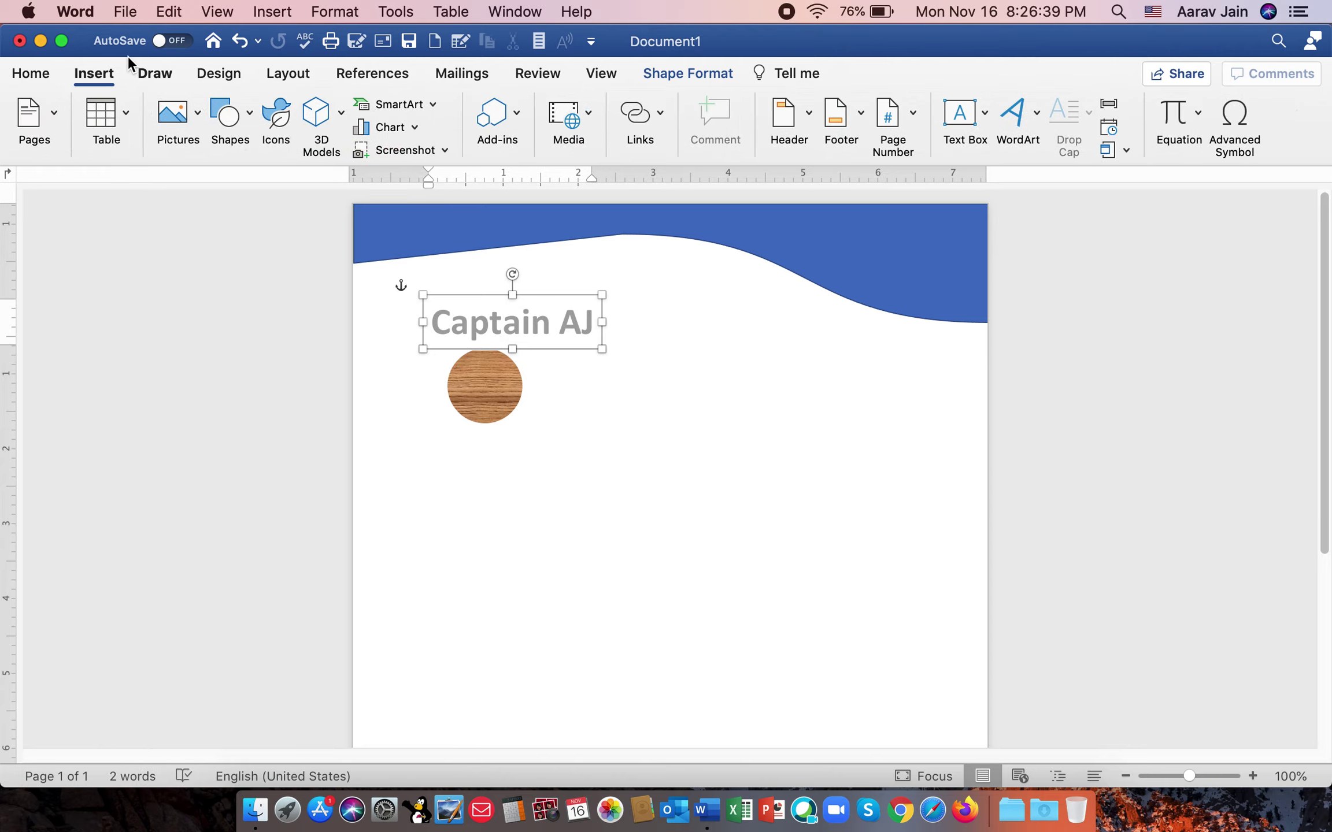
click(506, 386)
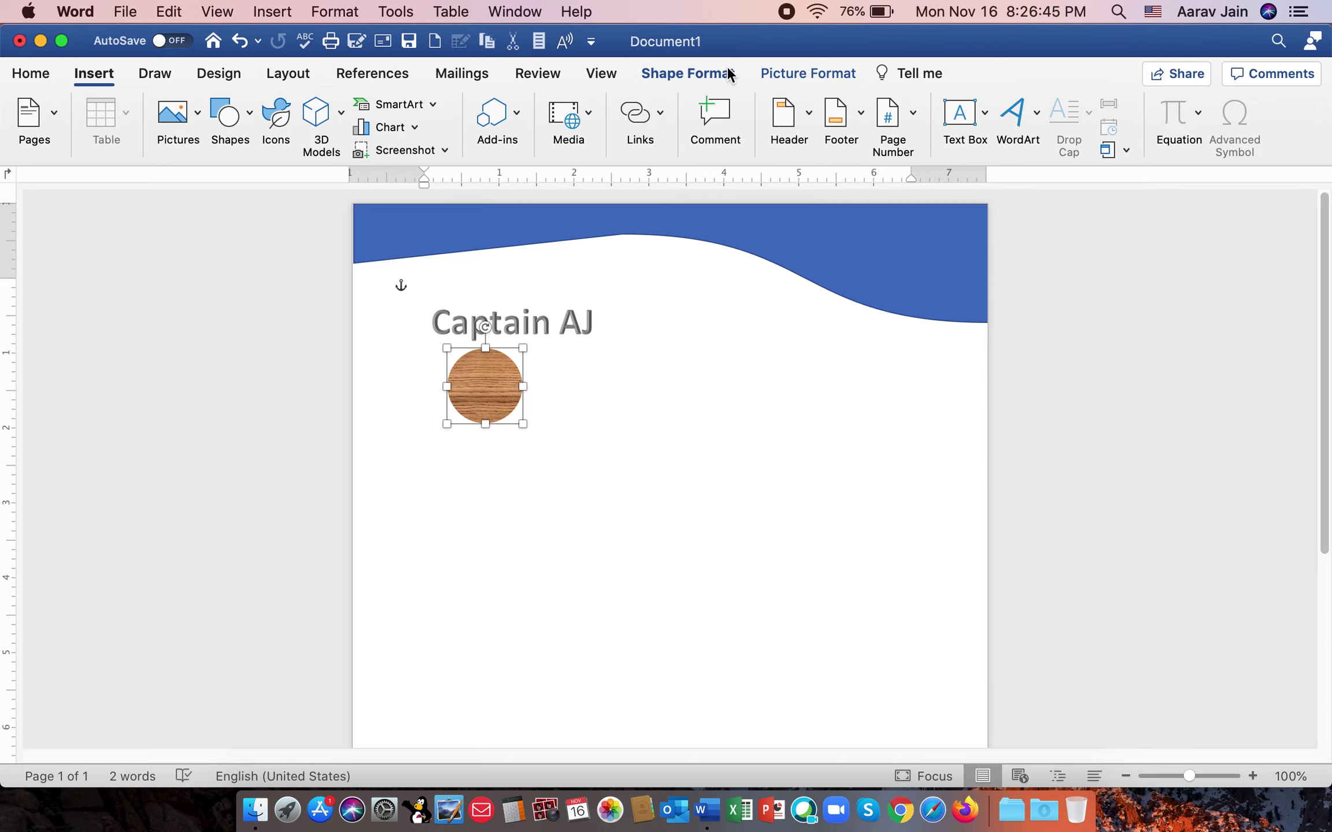
click(690, 74)
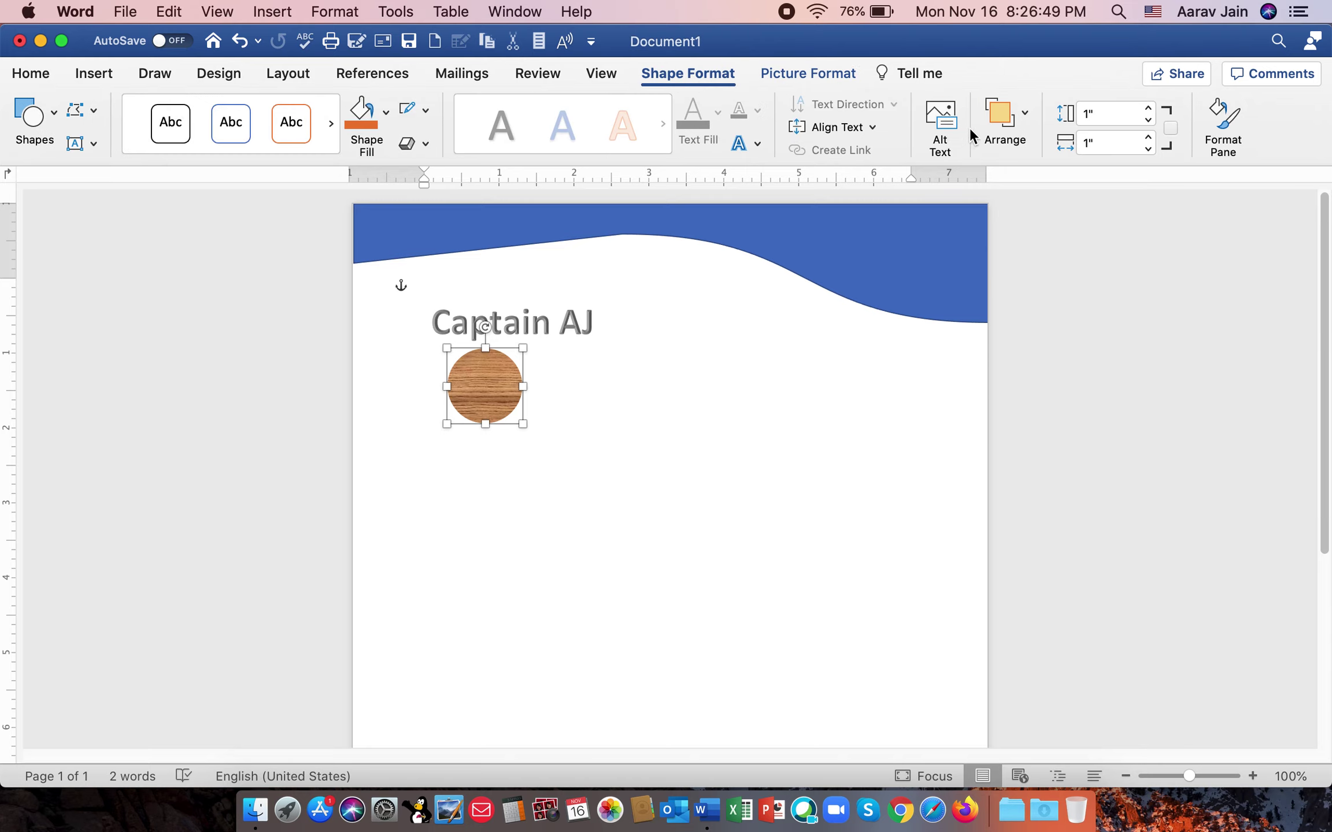
click(529, 320)
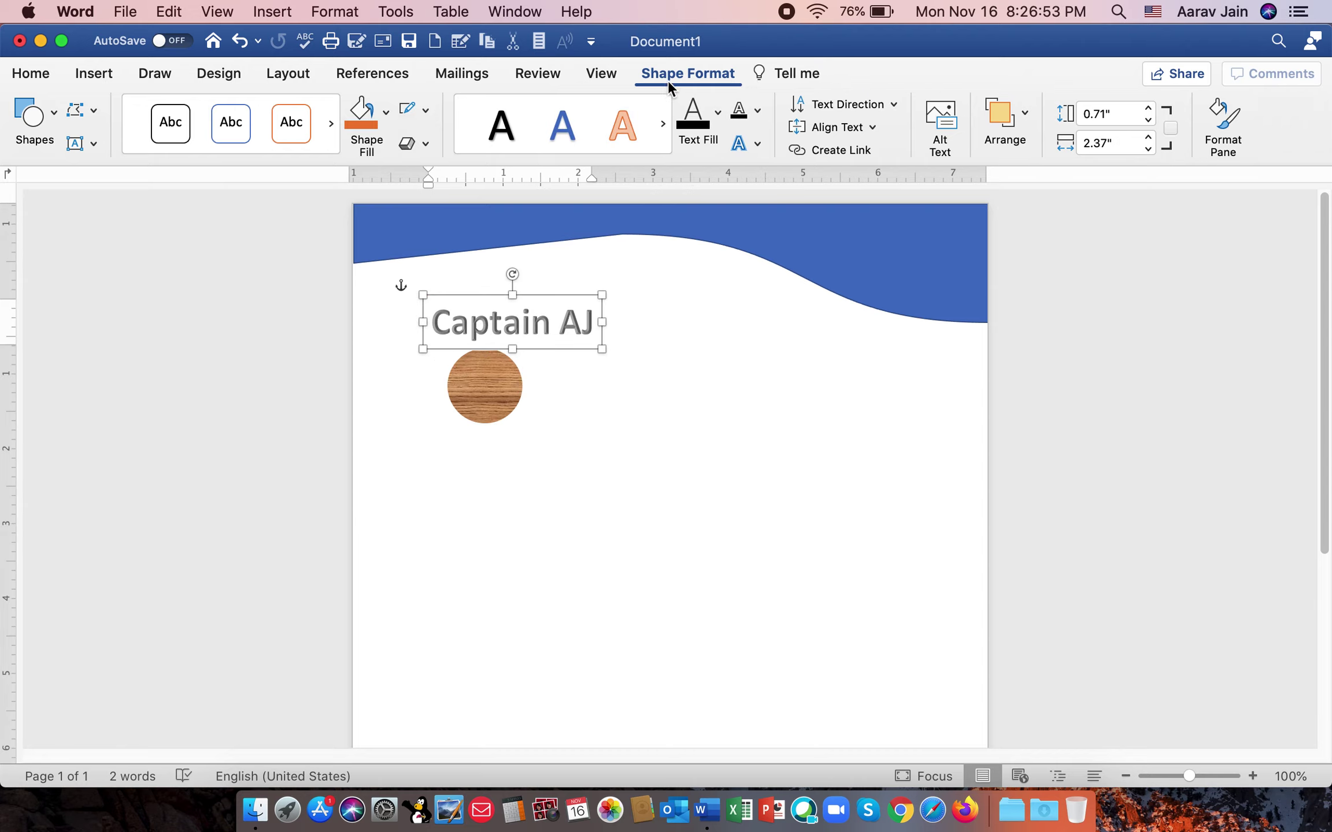
right_click(560, 318)
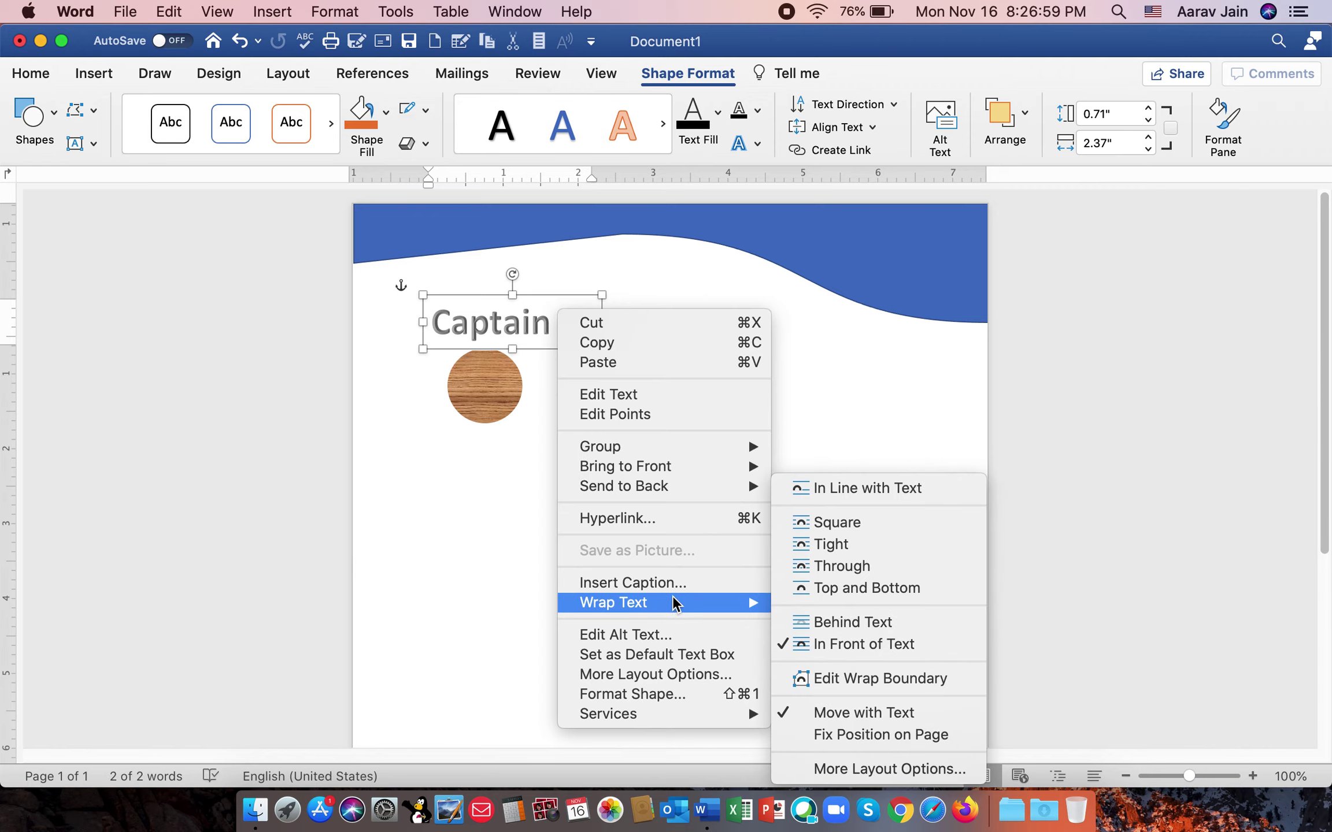
mouse_move(624, 603)
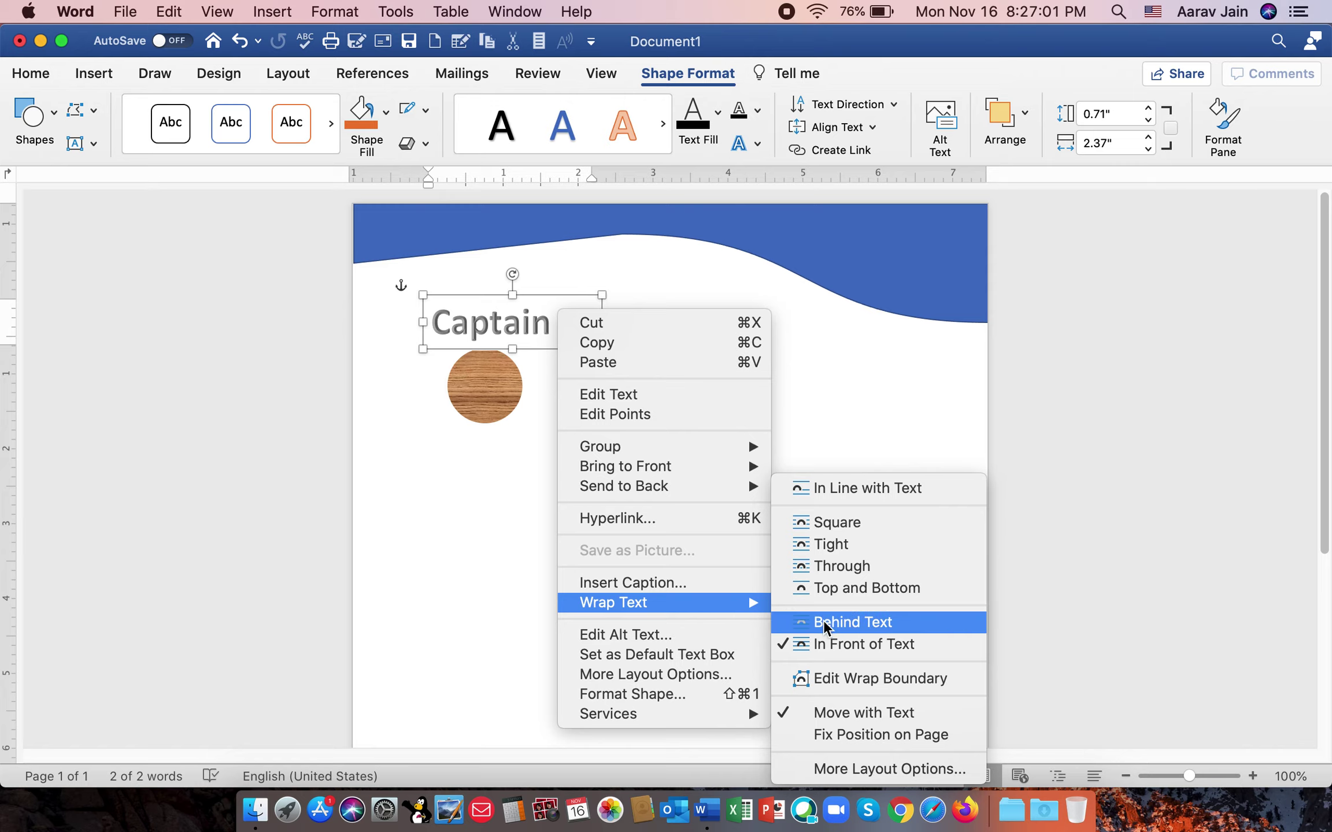
Drag the WordArt's bottom wrap points together into a triangle dipping toward the circle.
click(841, 678)
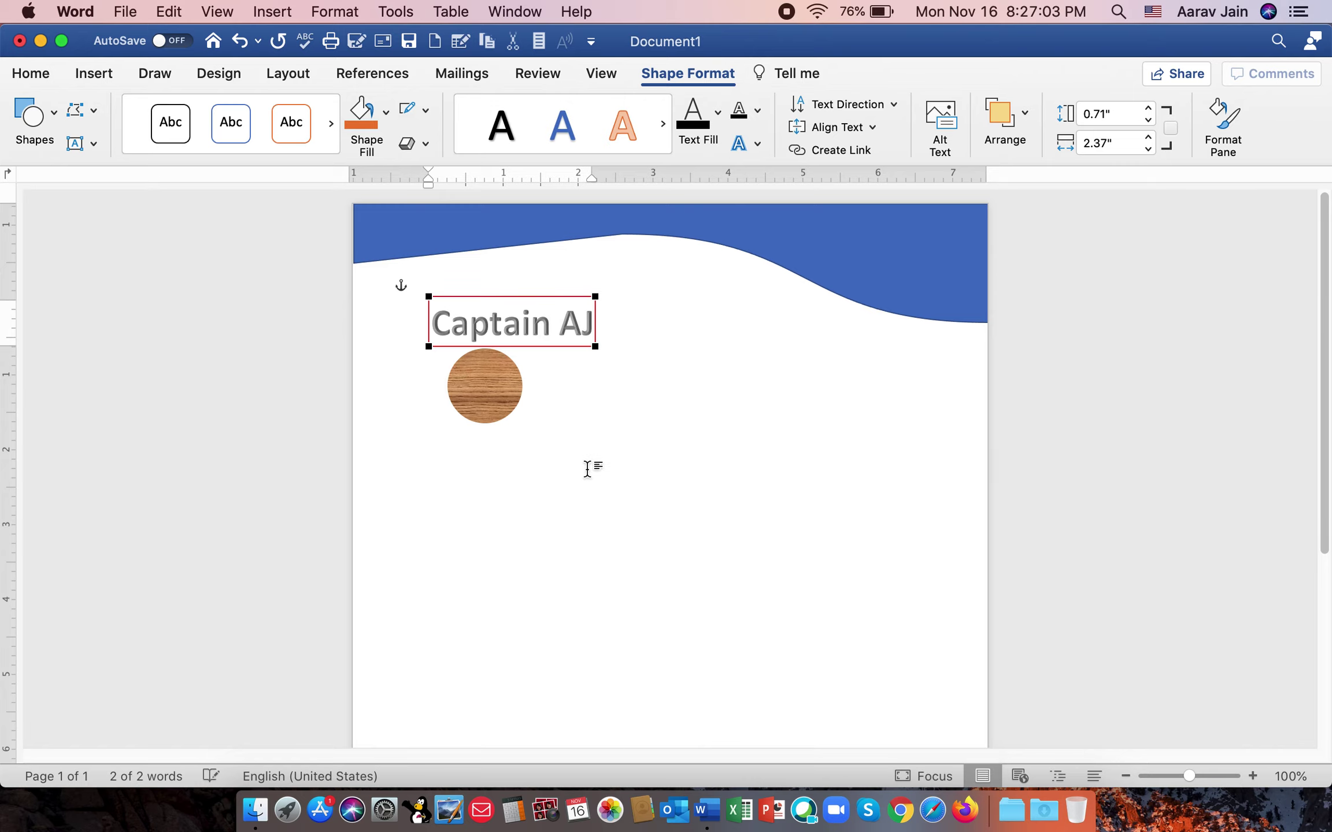
drag(596, 350, 531, 379)
drag(431, 343, 519, 383)
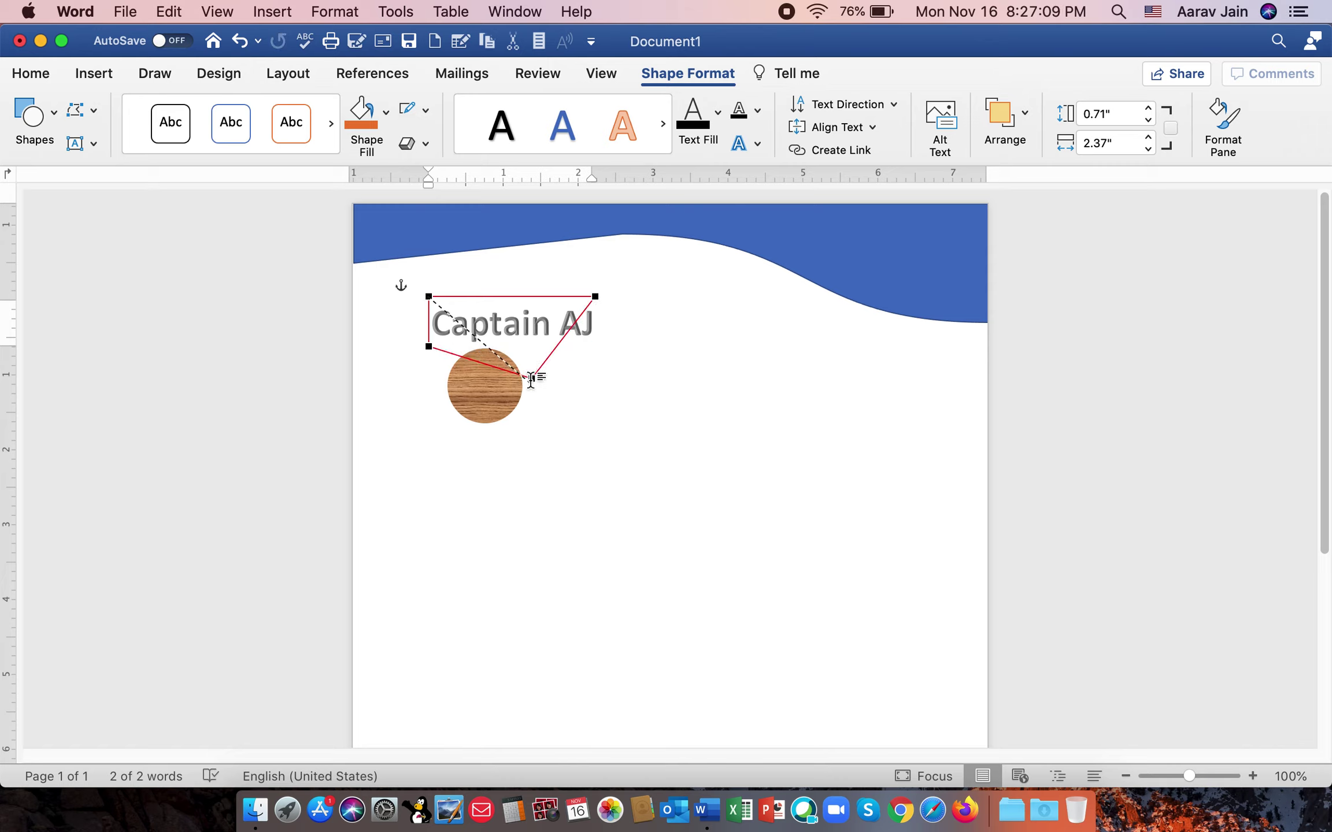
drag(519, 383, 531, 380)
click(601, 386)
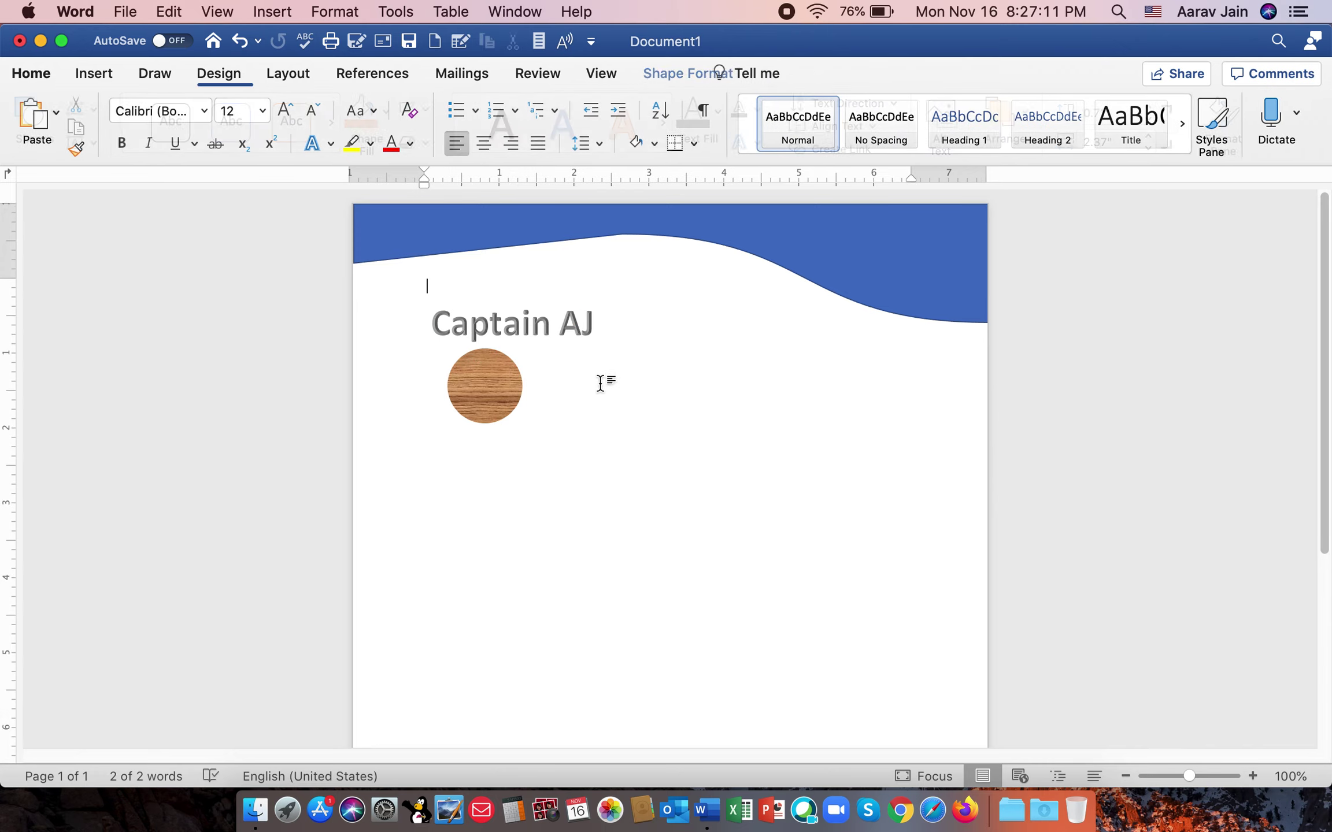
Nudge the Captain AJ WordArt slightly left and pick the multicolour galaxy pen on the Draw tab.
mouse_move(524, 318)
mouse_down()
mouse_move(516, 349)
mouse_move(500, 324)
mouse_up()
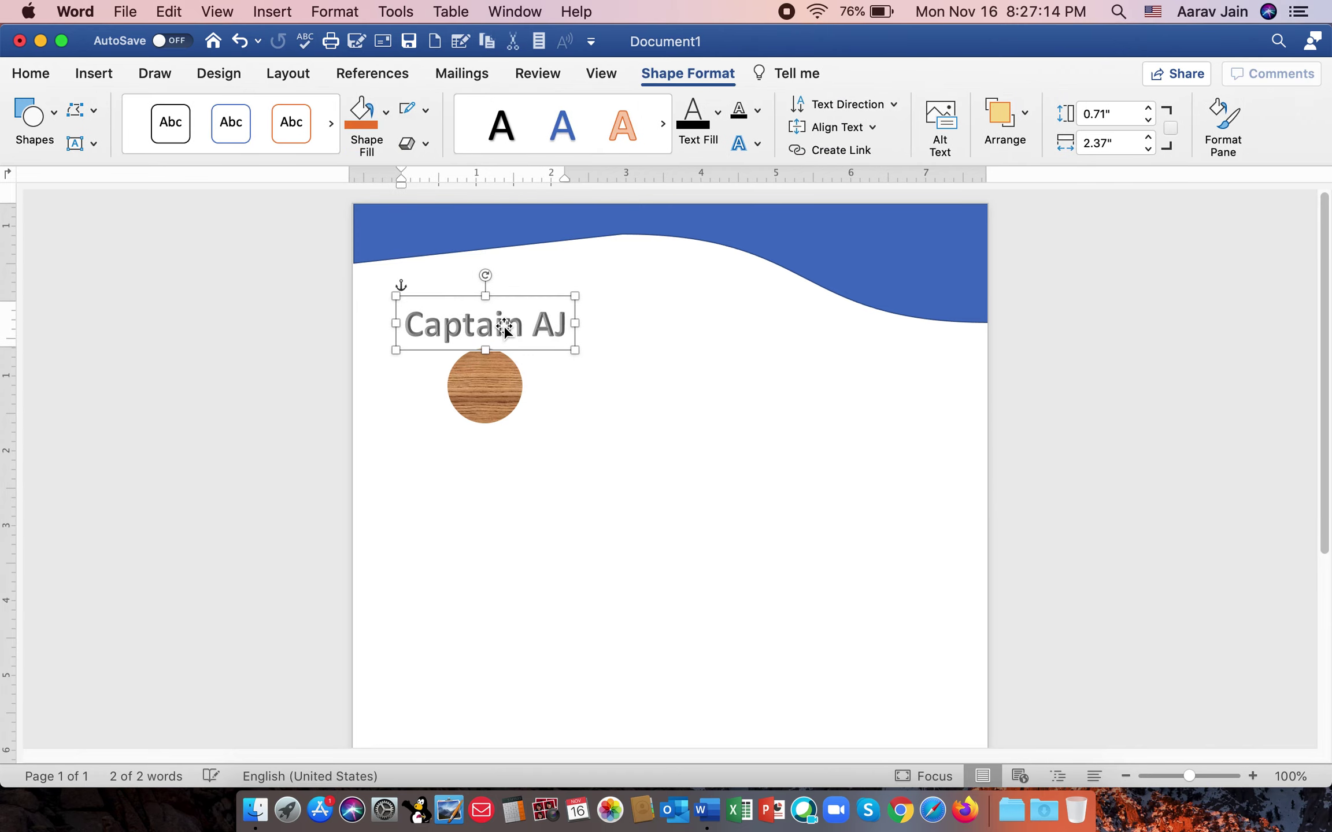
click(98, 145)
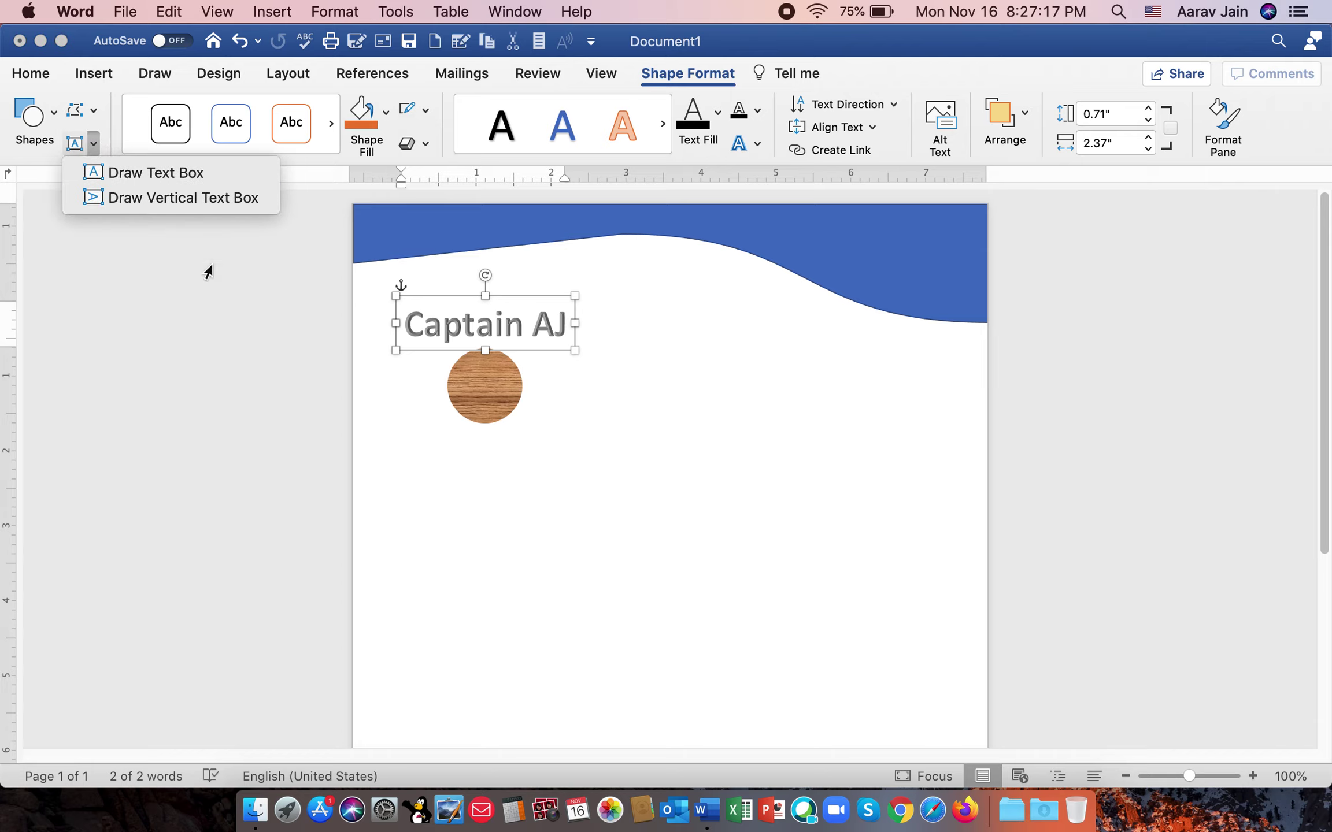
click(258, 391)
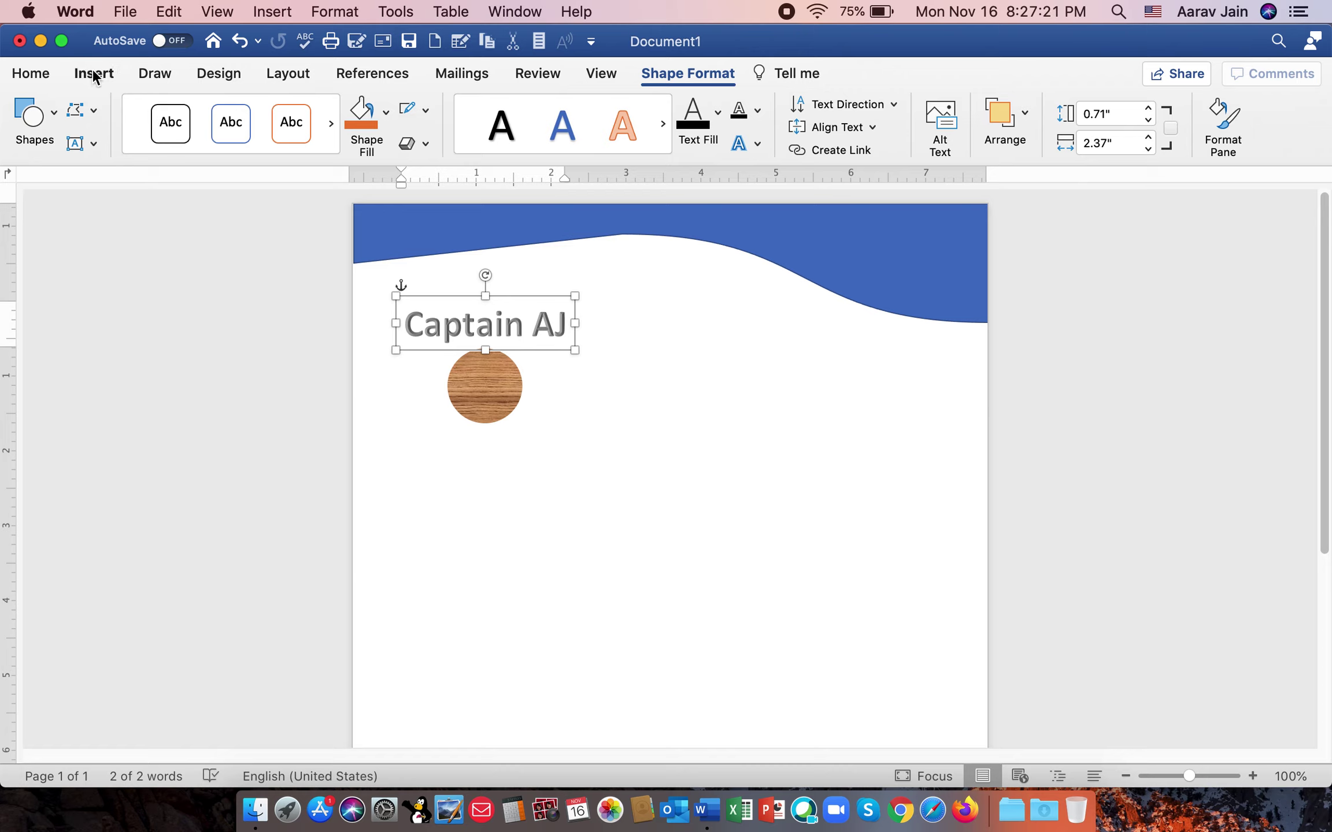
click(144, 76)
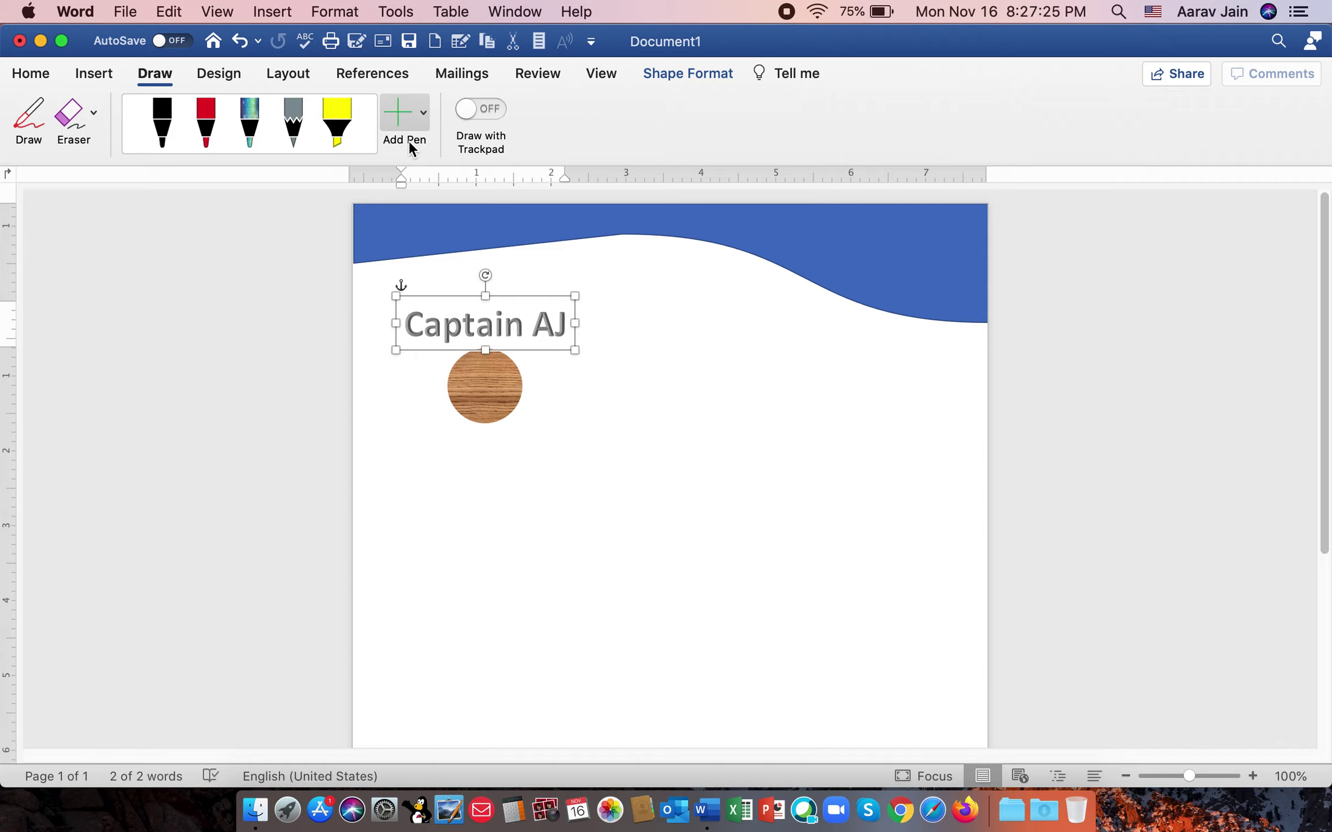
click(259, 134)
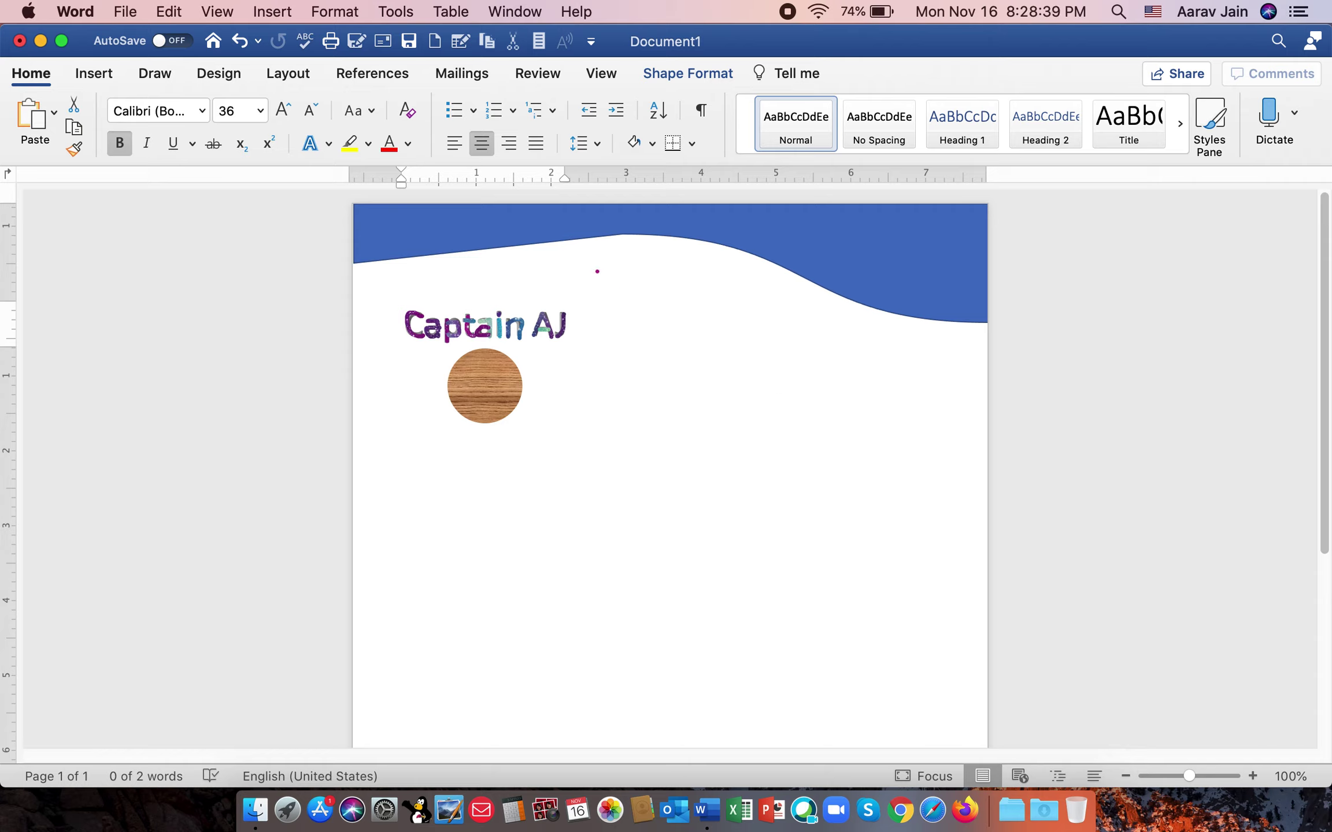
Undo the stray ink dots, then draw a trial text box and cut it off the page.
key(super+z)
click(427, 286)
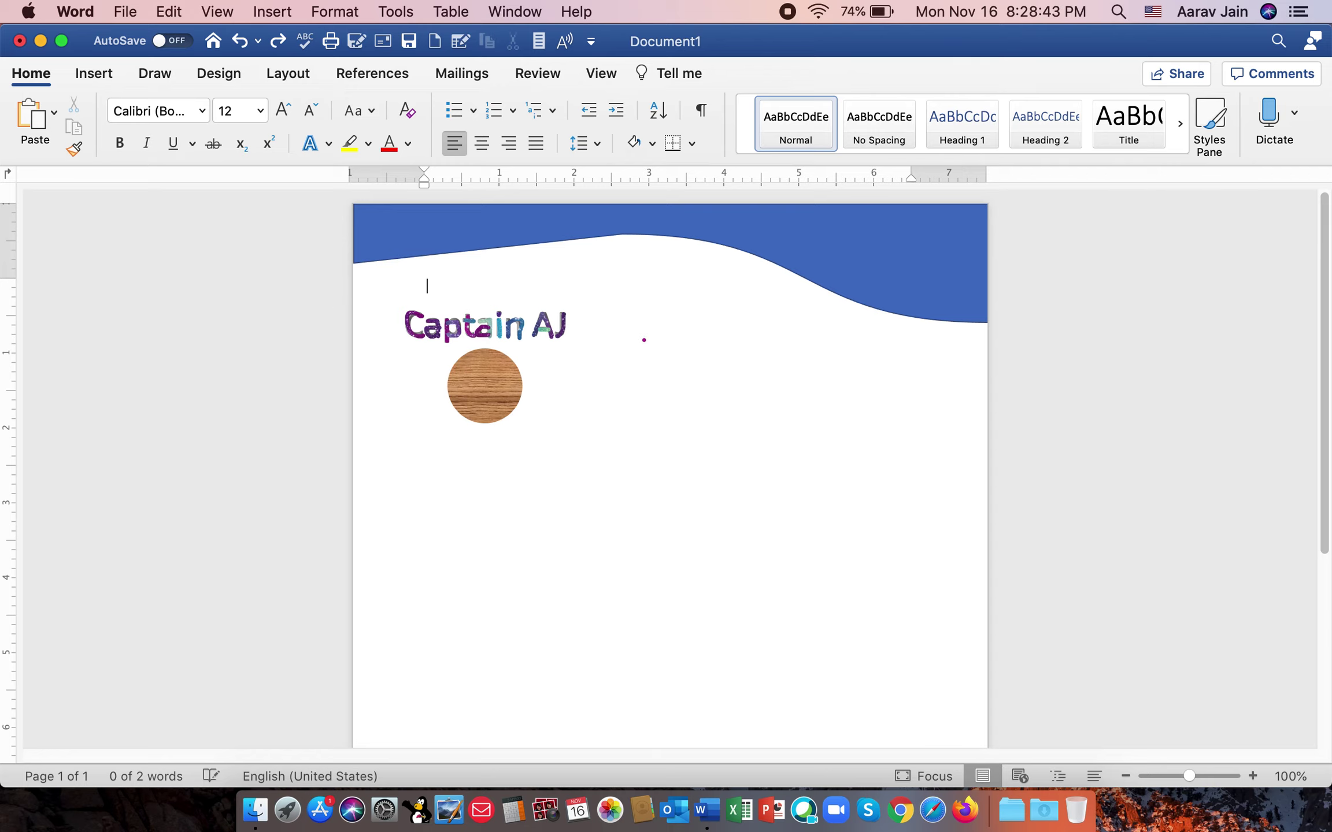
click(105, 74)
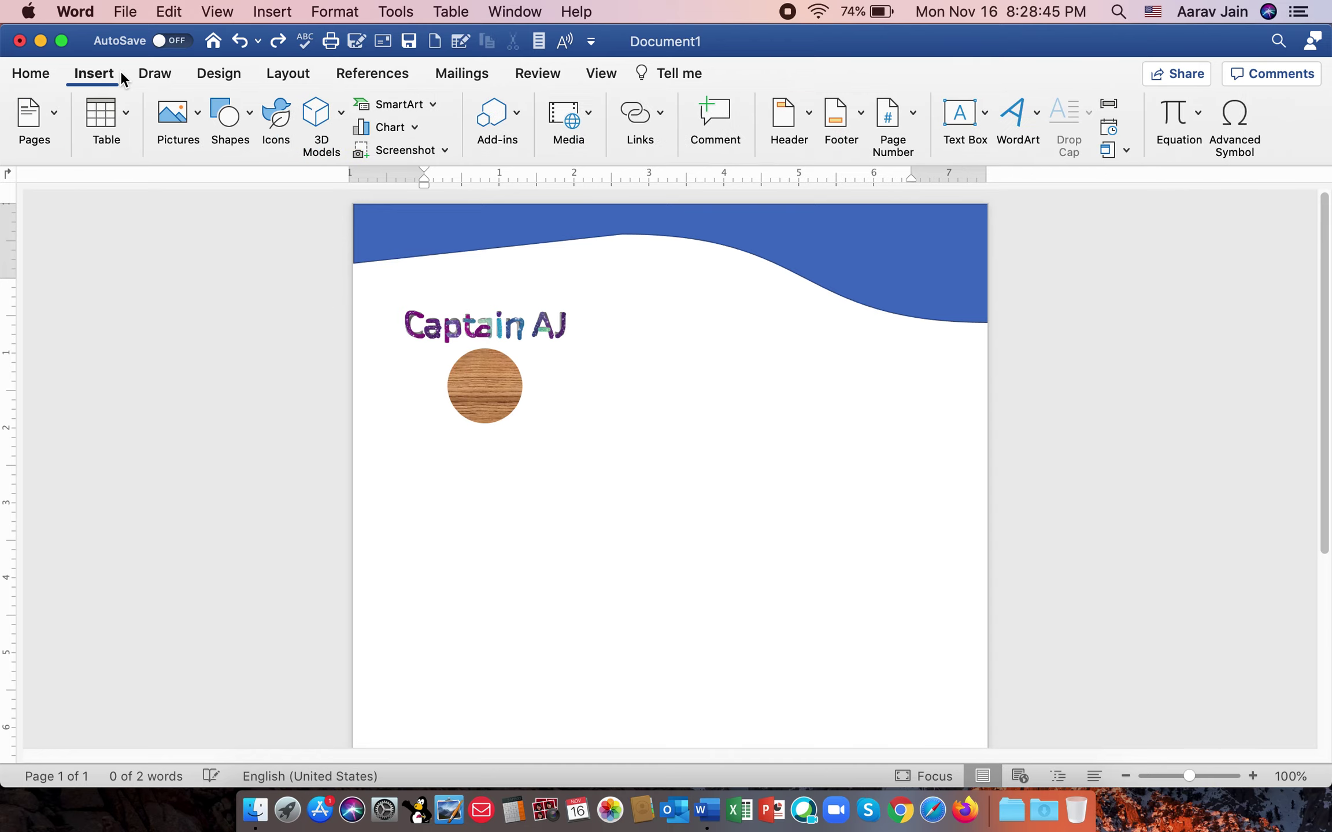
click(984, 113)
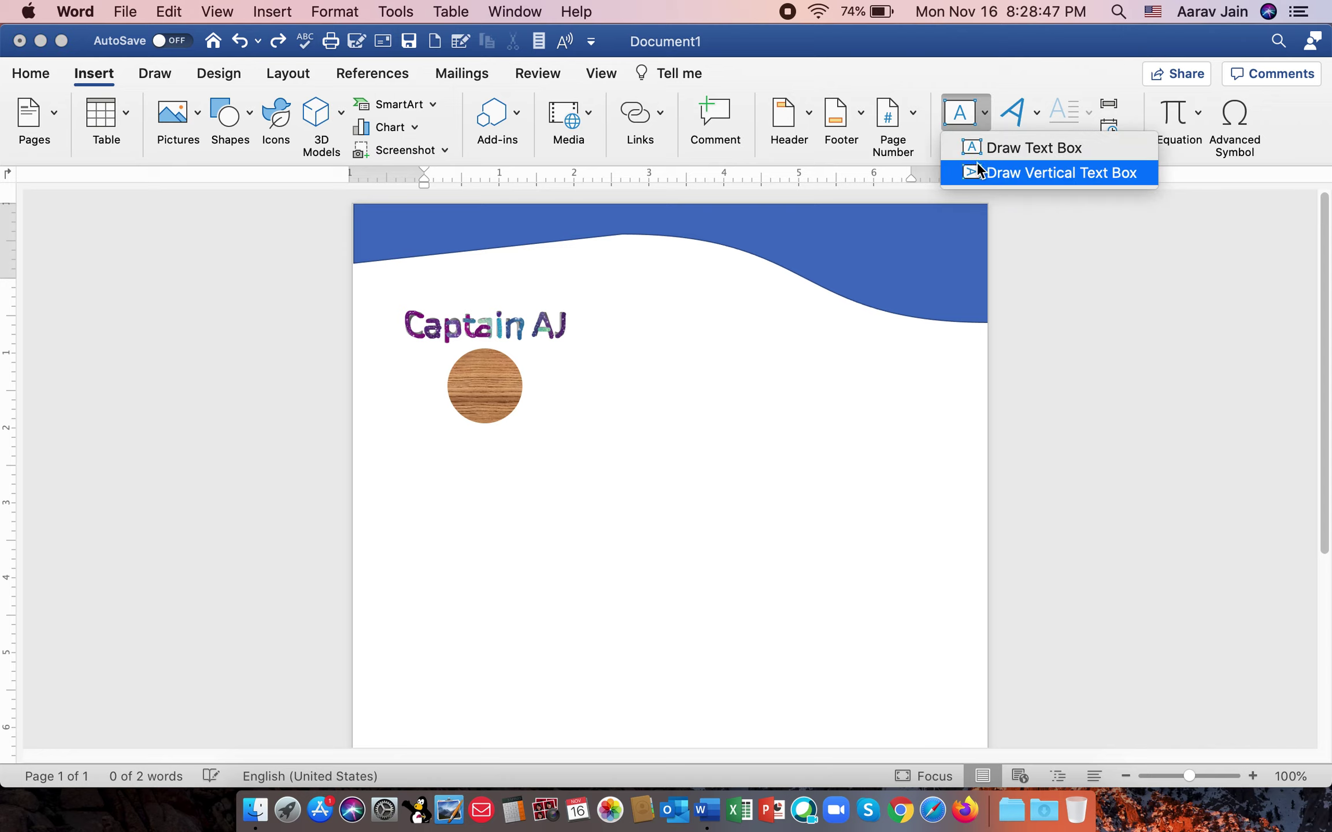
click(1006, 146)
drag(684, 345, 754, 399)
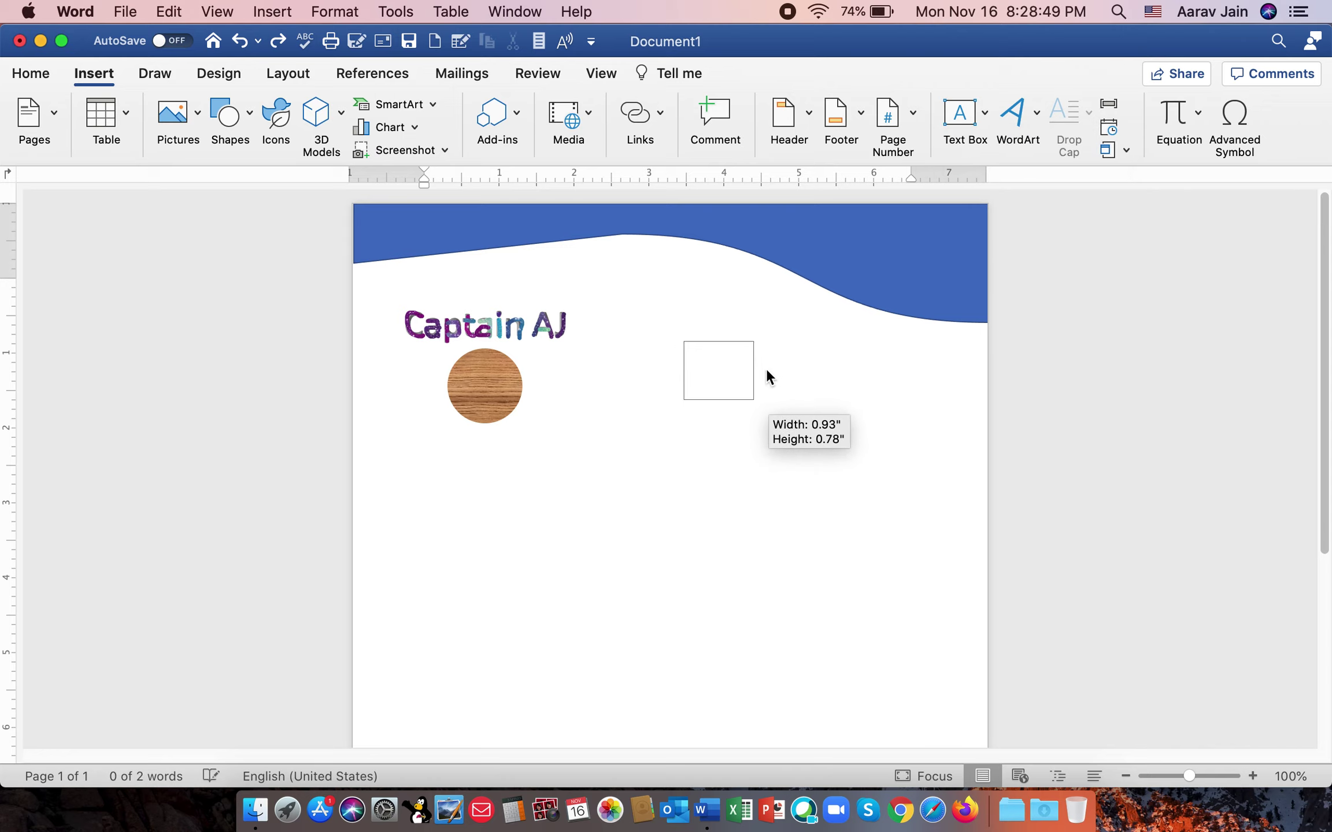
click(800, 363)
click(717, 365)
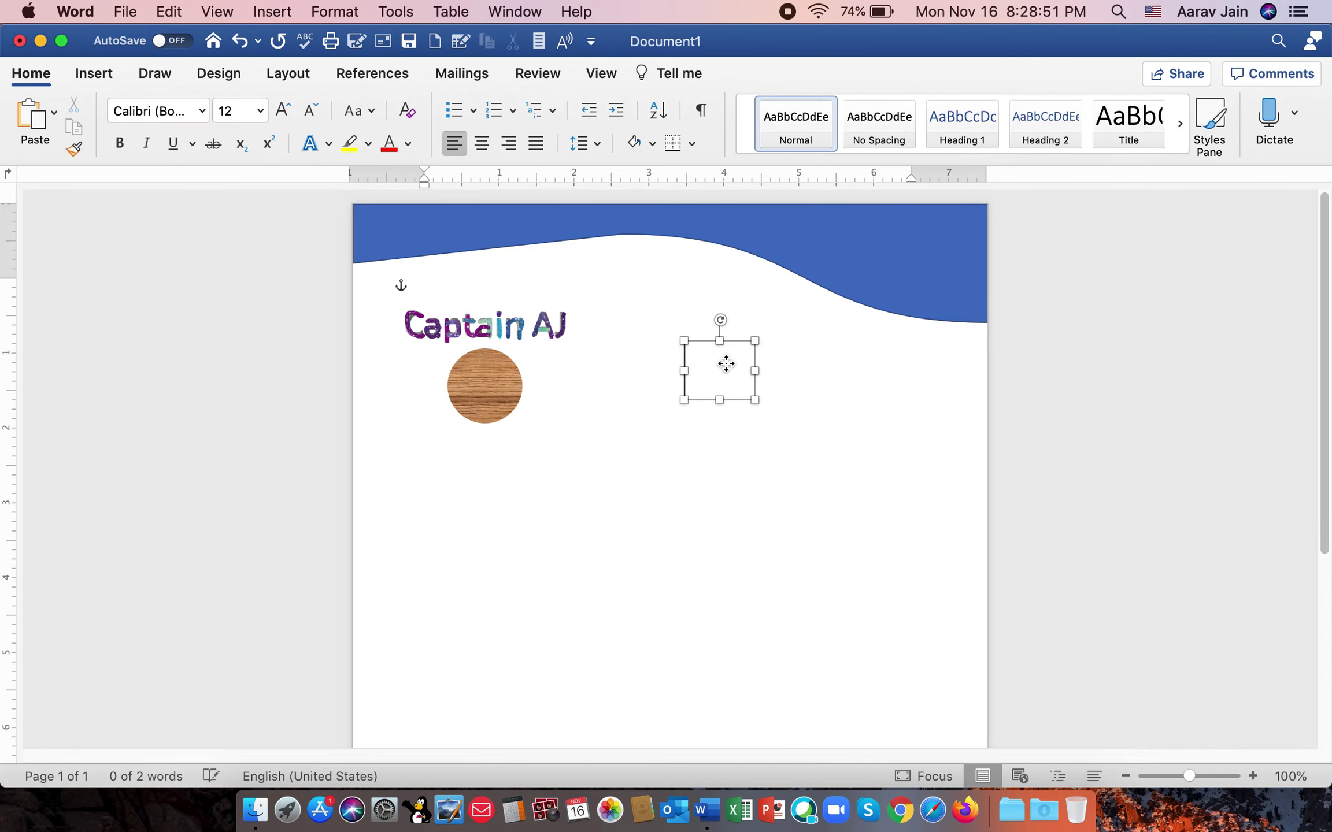
right_click(729, 367)
click(737, 373)
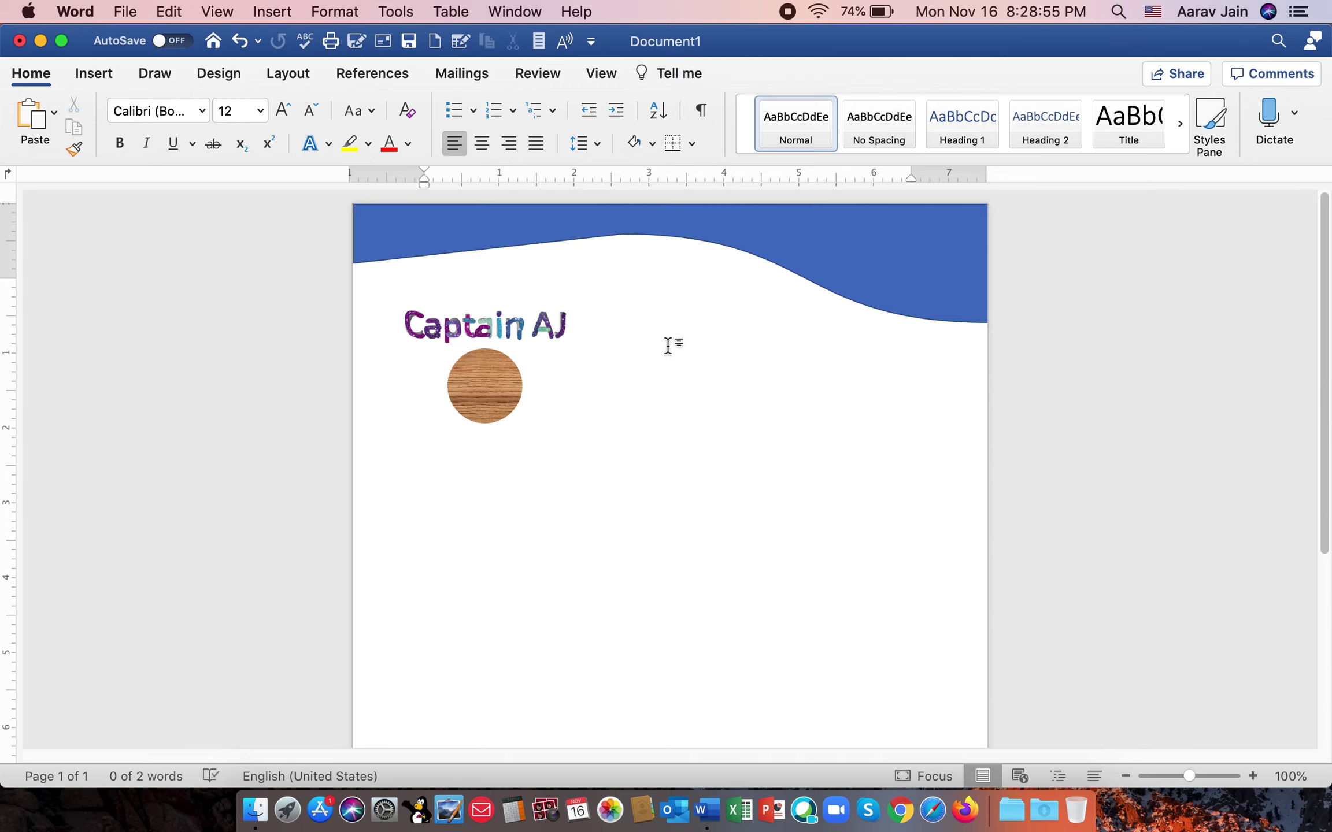
Cut the wood-textured circle from the page.
click(817, 266)
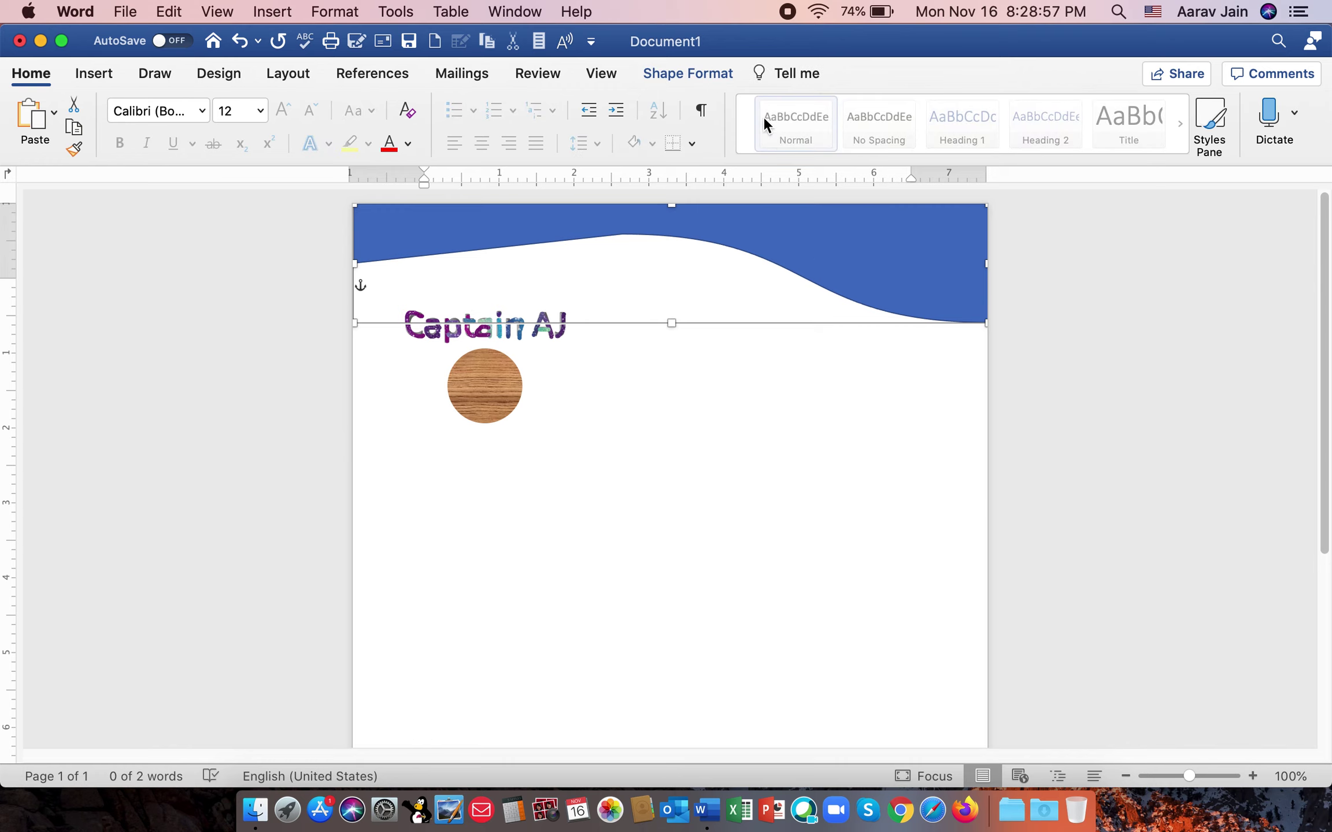
click(701, 75)
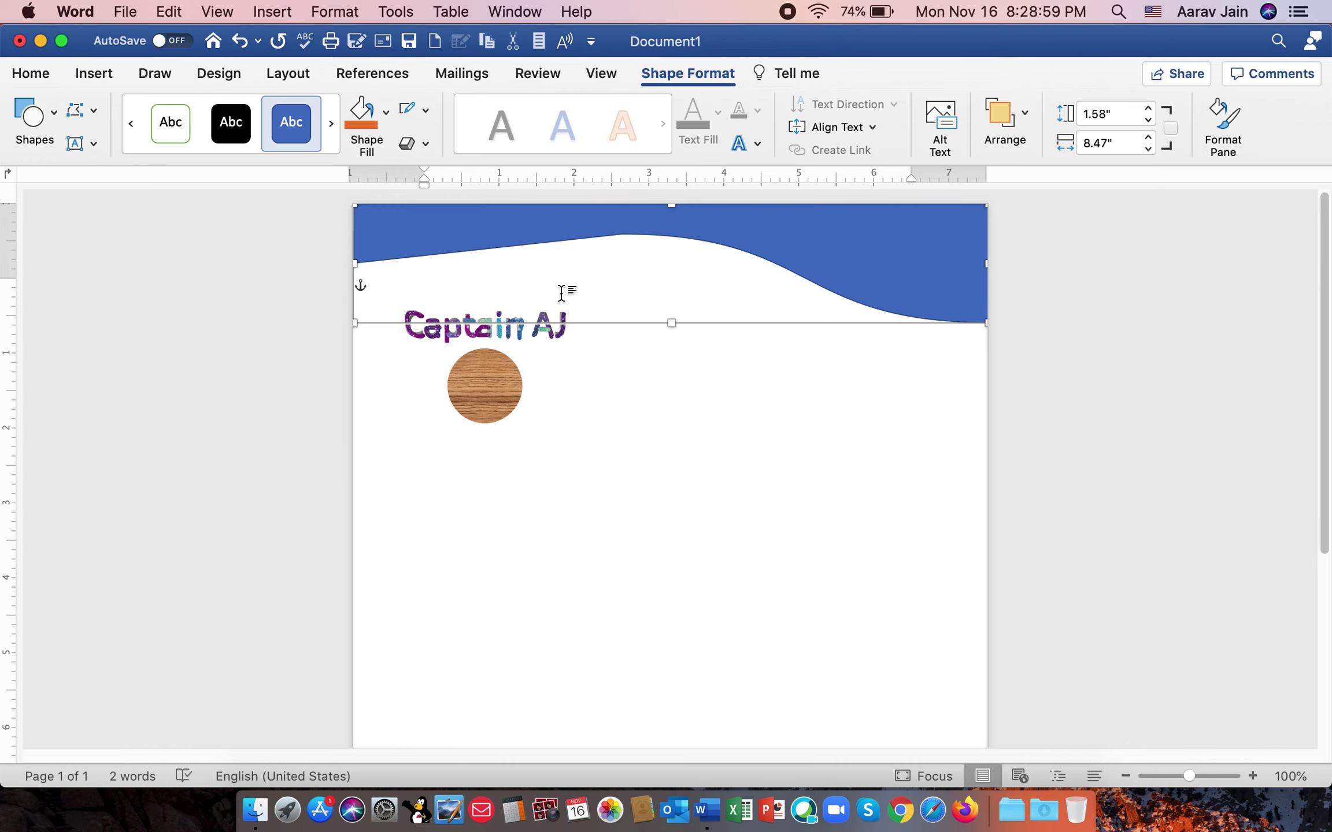
click(487, 403)
right_click(487, 403)
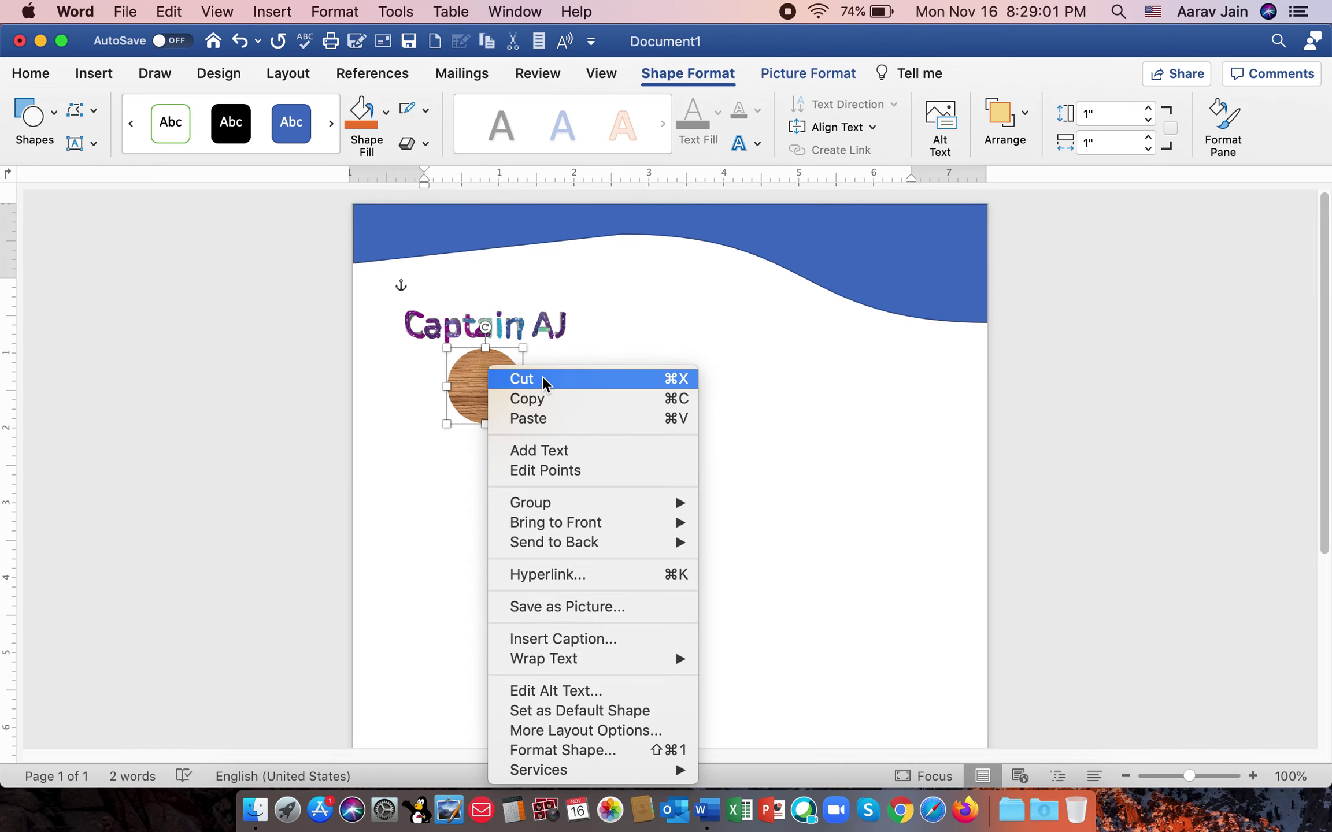
click(542, 377)
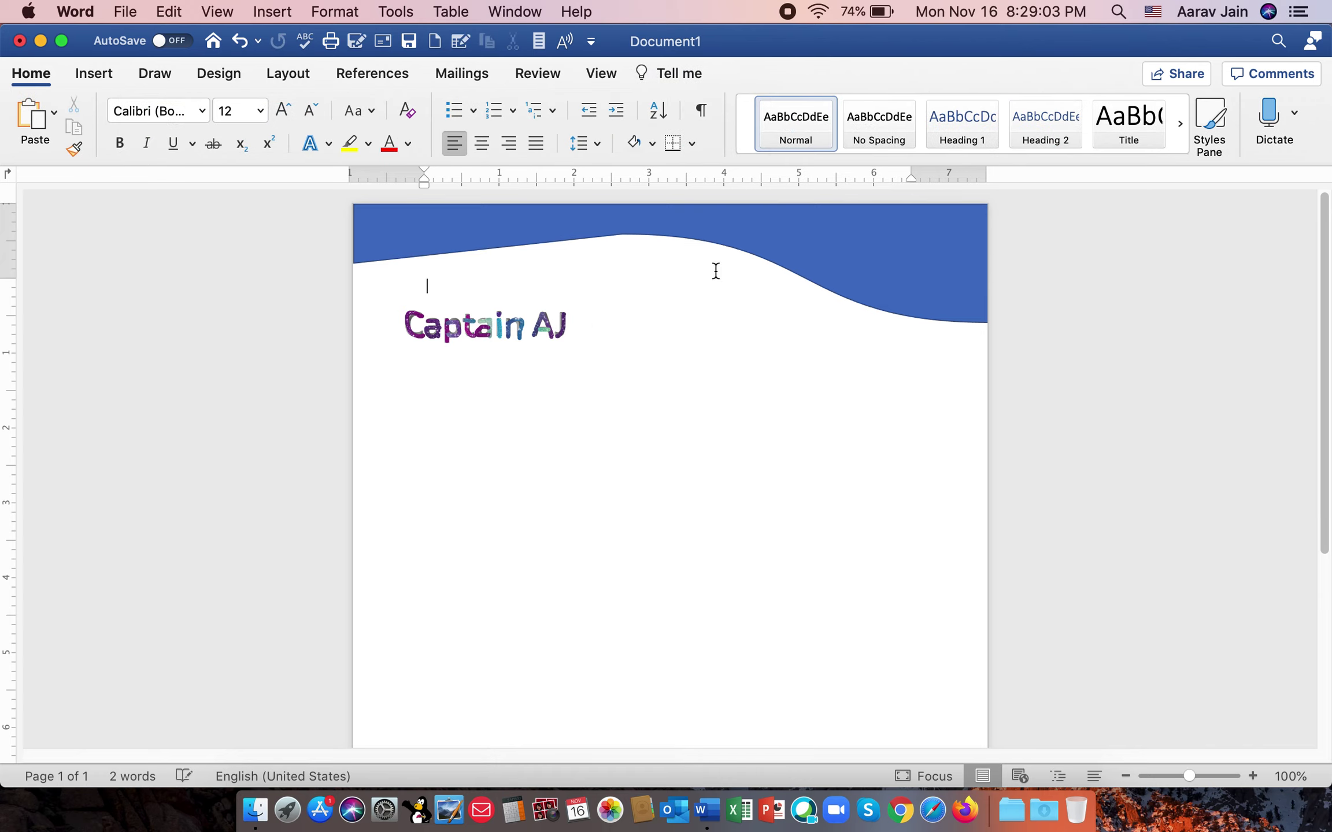
click(87, 73)
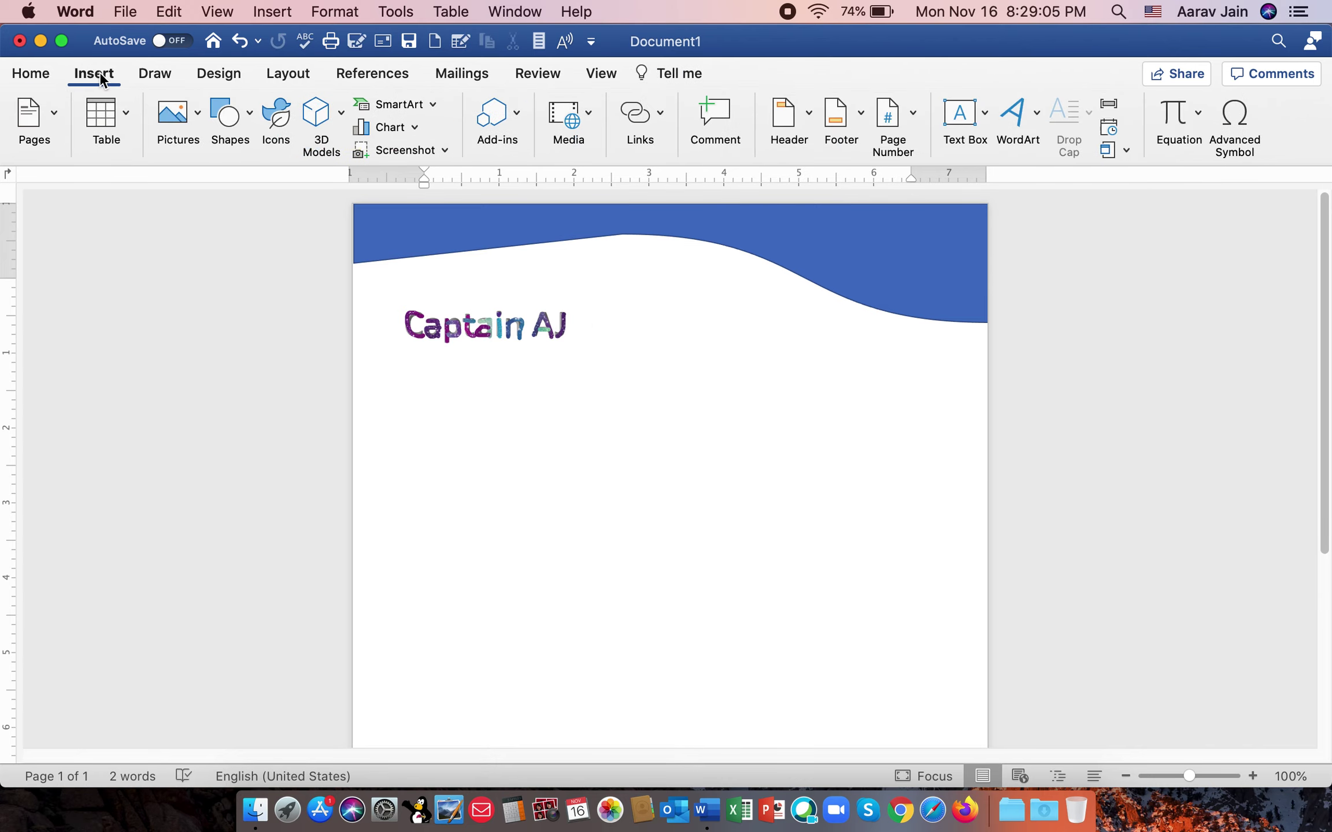
Choose the Rectangle shape from the Shapes gallery and set the page zoom to 60%.
click(195, 112)
click(263, 110)
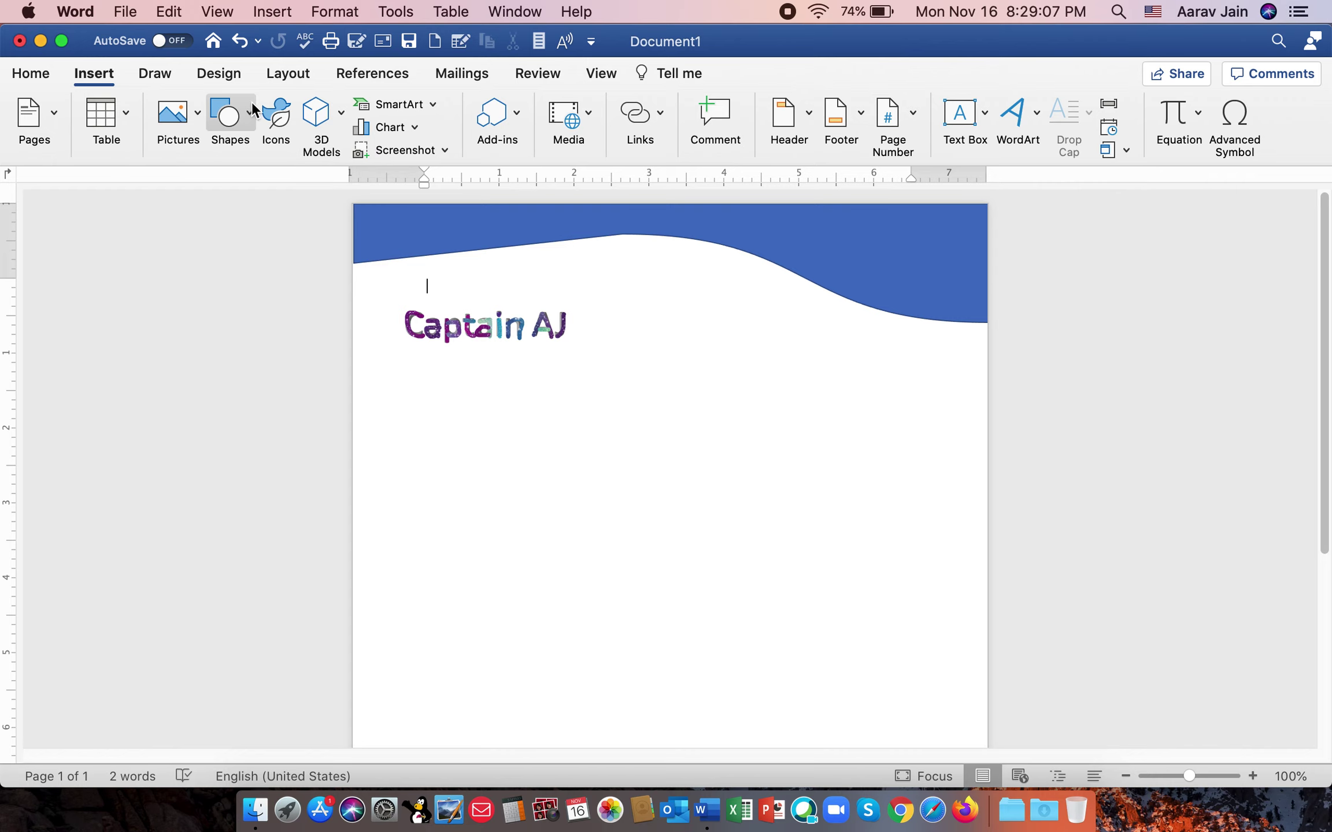
click(245, 111)
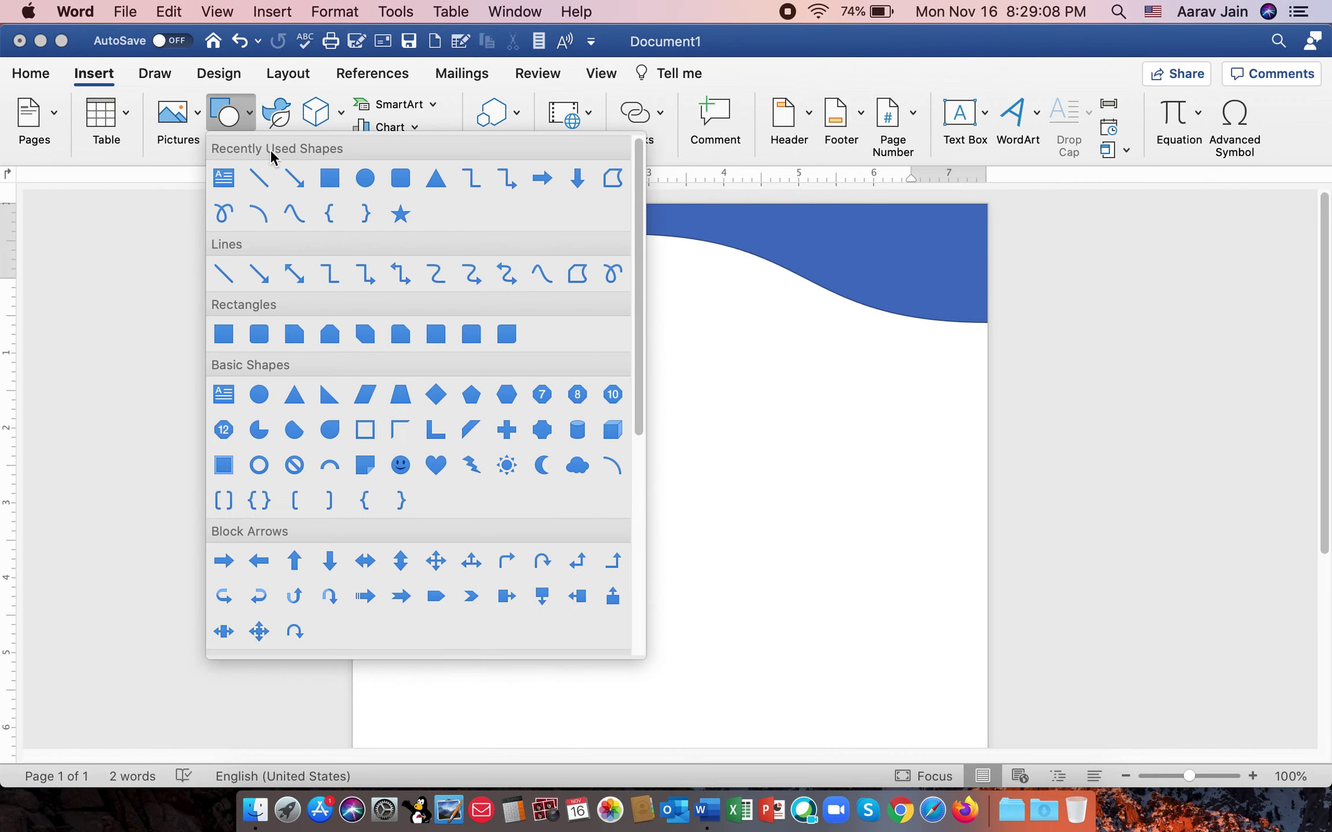
click(329, 178)
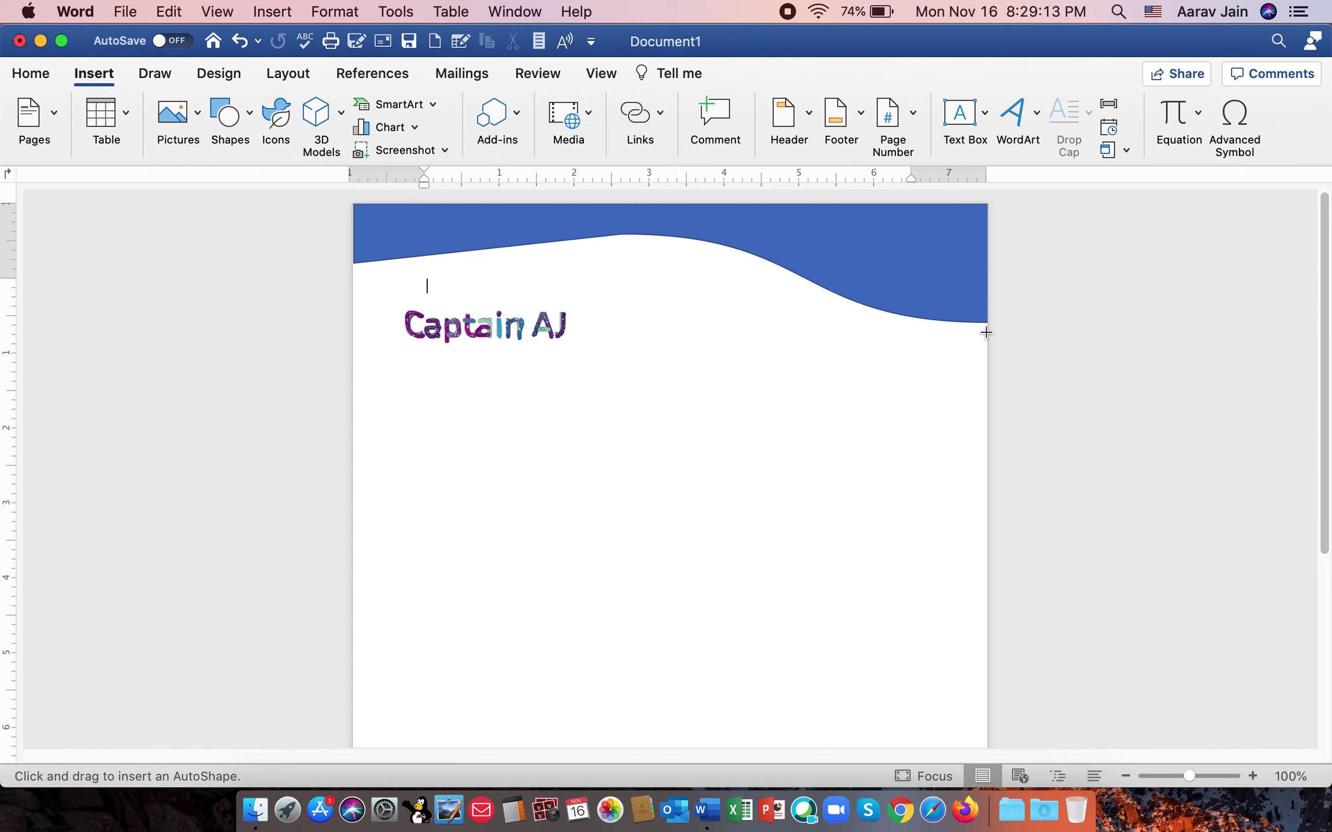
click(1127, 776)
click(1127, 776)
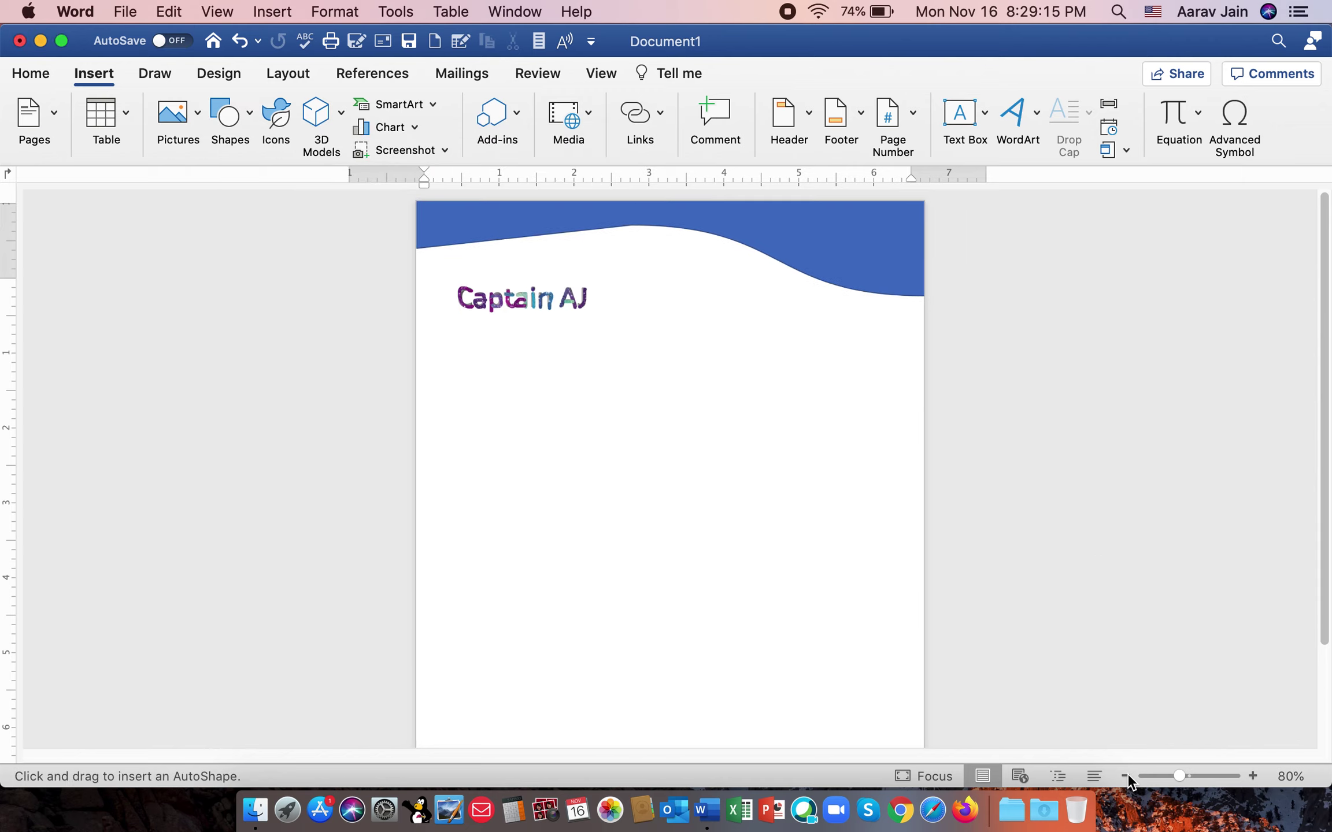
click(1126, 775)
click(1127, 775)
click(1127, 774)
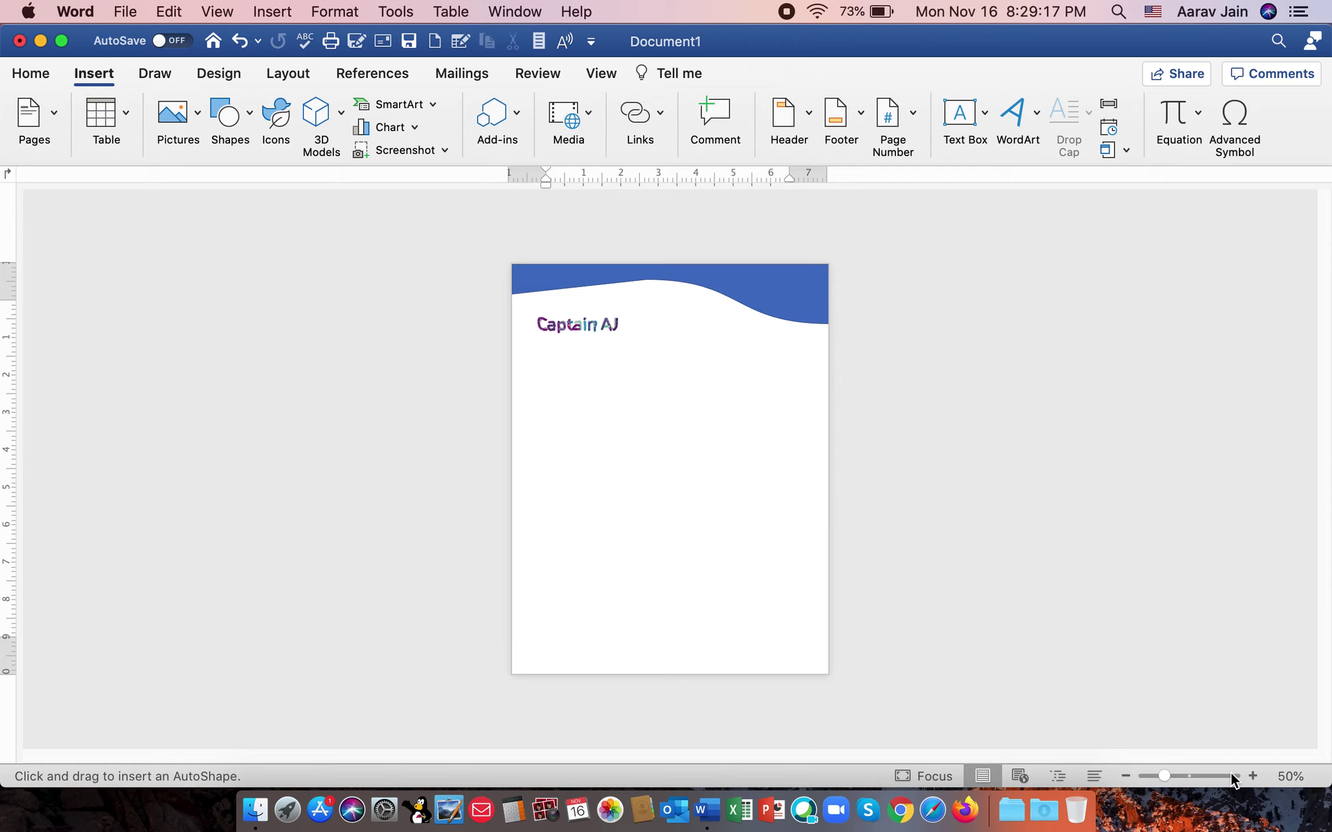
click(1249, 776)
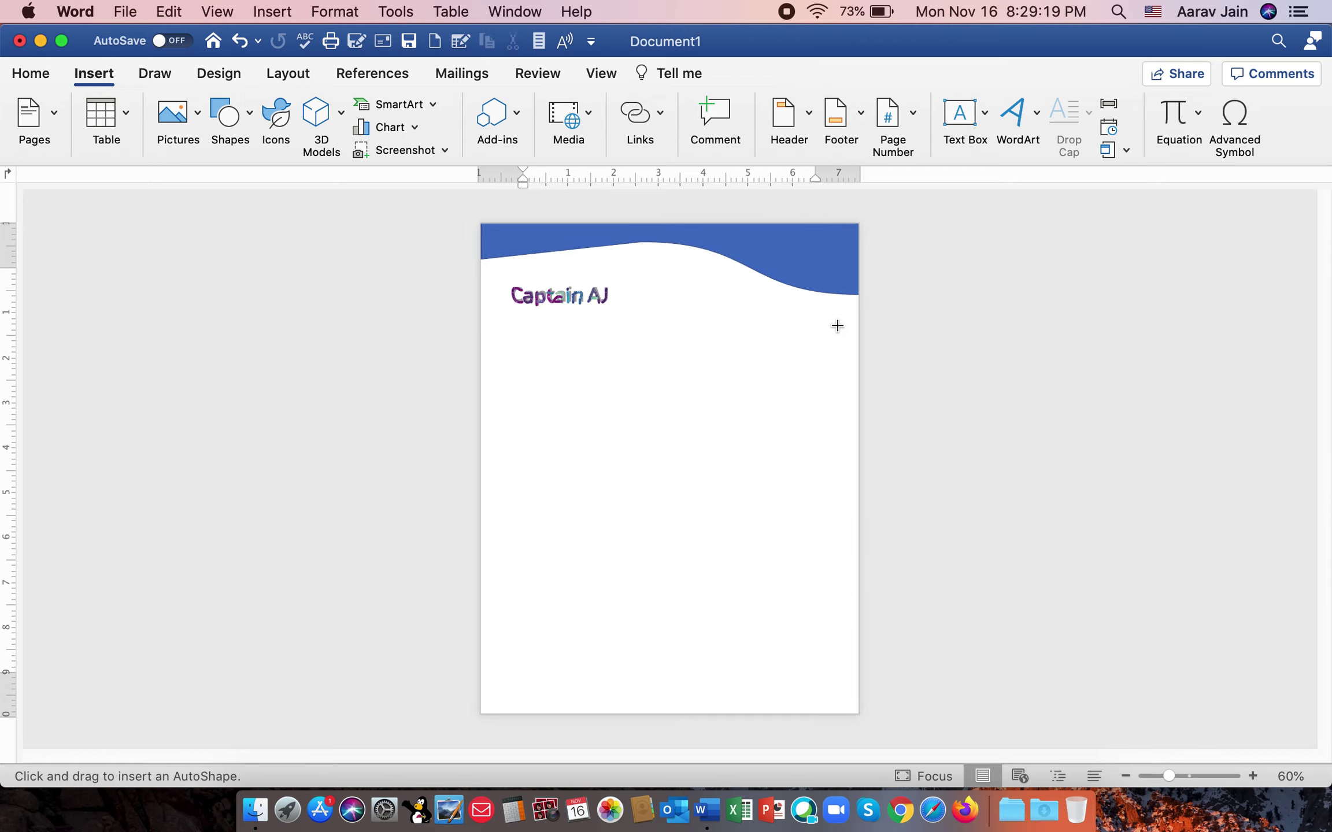
Draw a tall blue rectangle down the right page edge, then cut it away.
drag(857, 297, 778, 713)
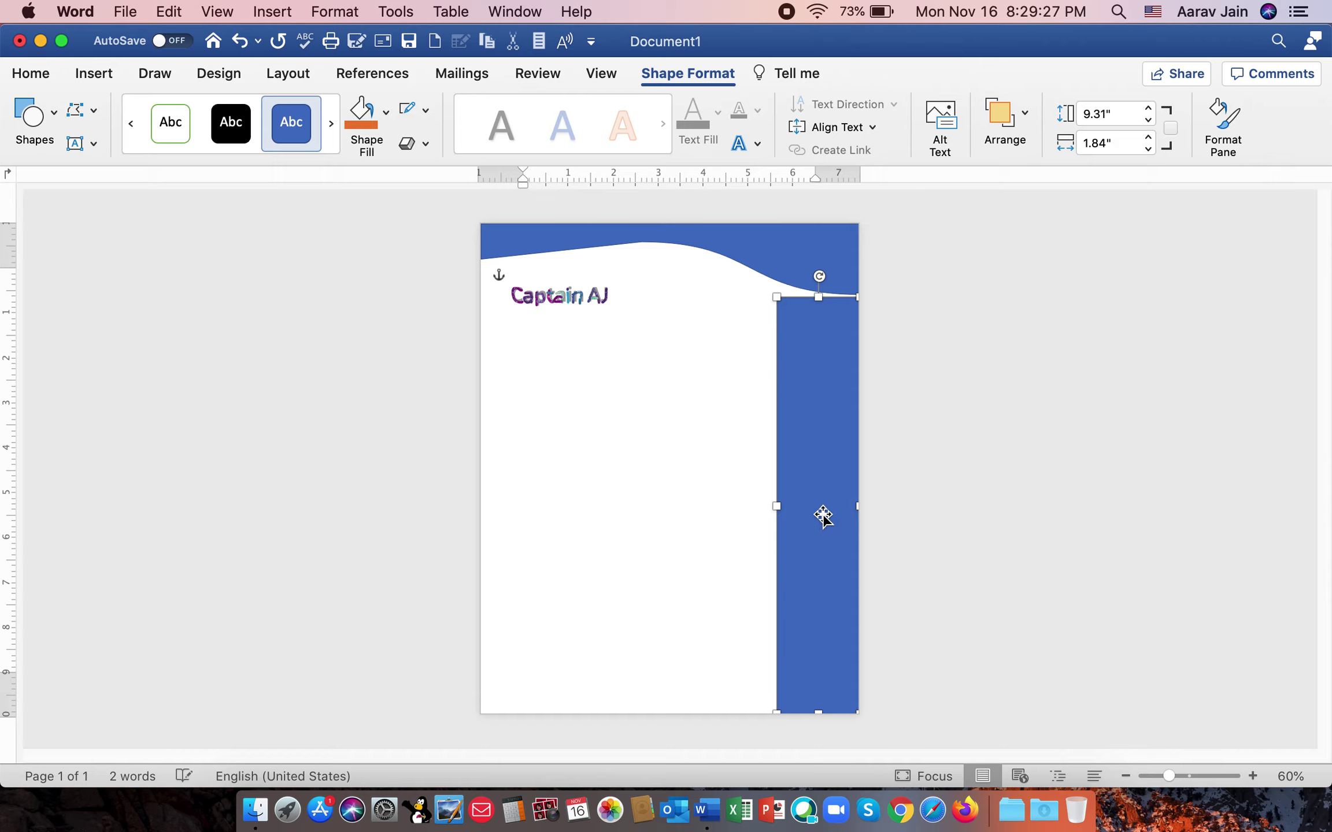
drag(821, 514, 819, 517)
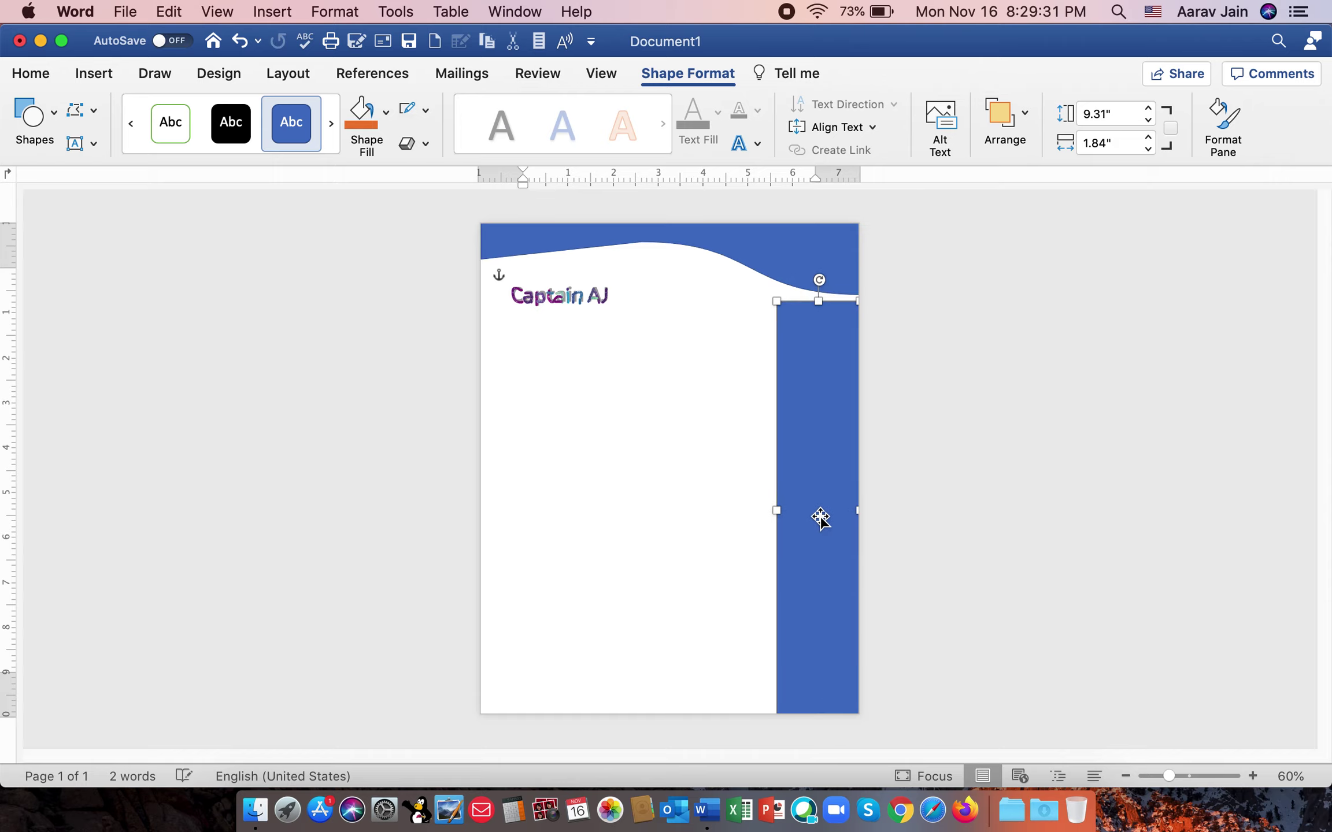
right_click(818, 516)
click(849, 379)
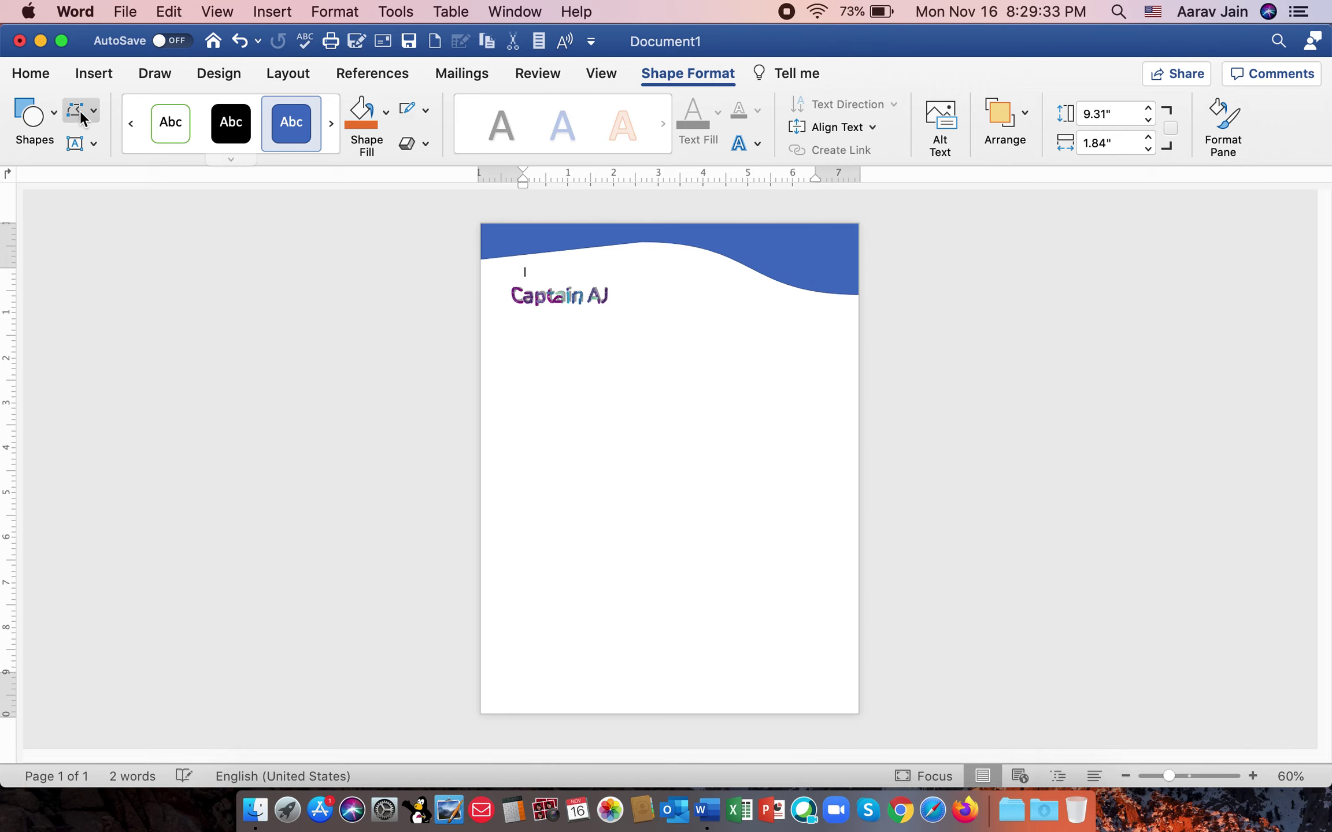
Draw a small 1.39" × 0.73" rectangle just below the wave's right end.
click(101, 79)
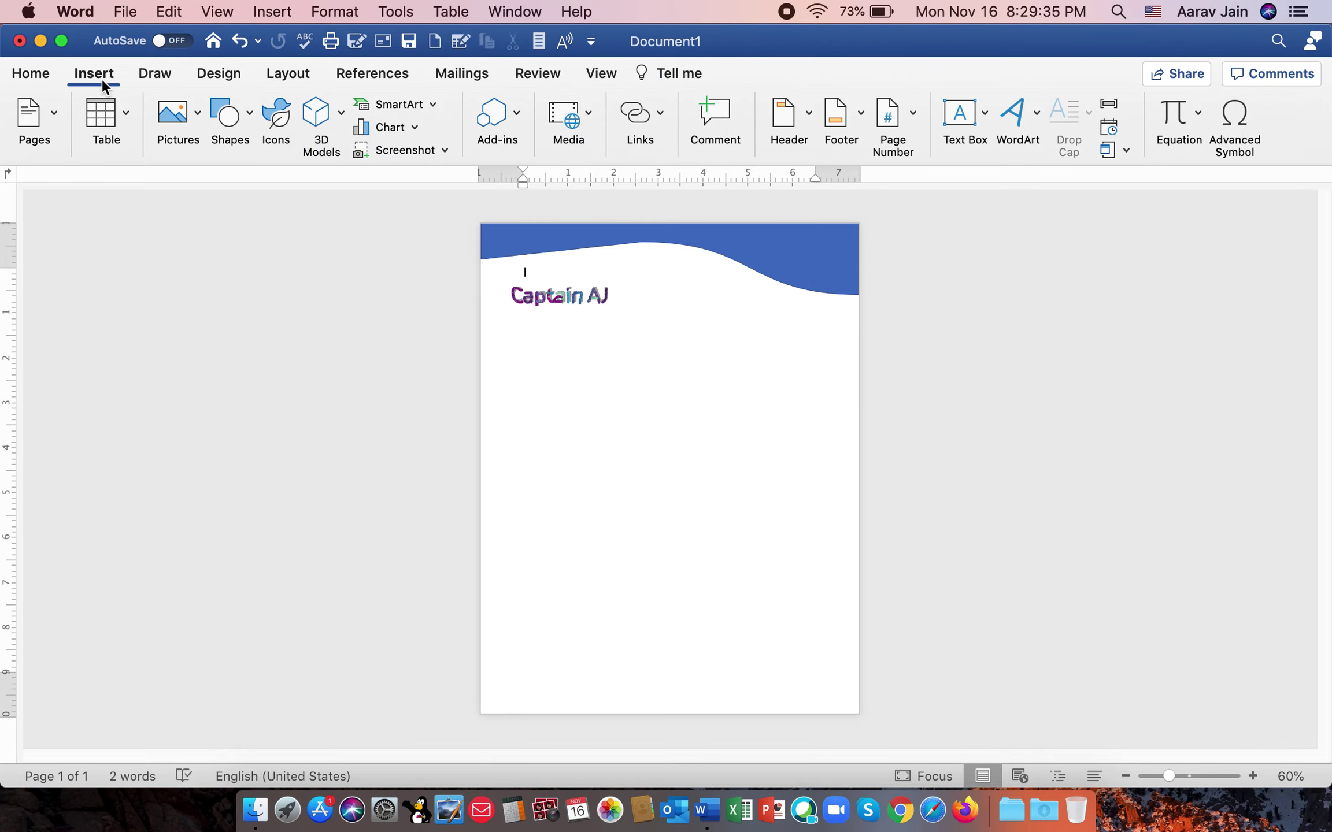
click(186, 100)
click(215, 106)
click(224, 109)
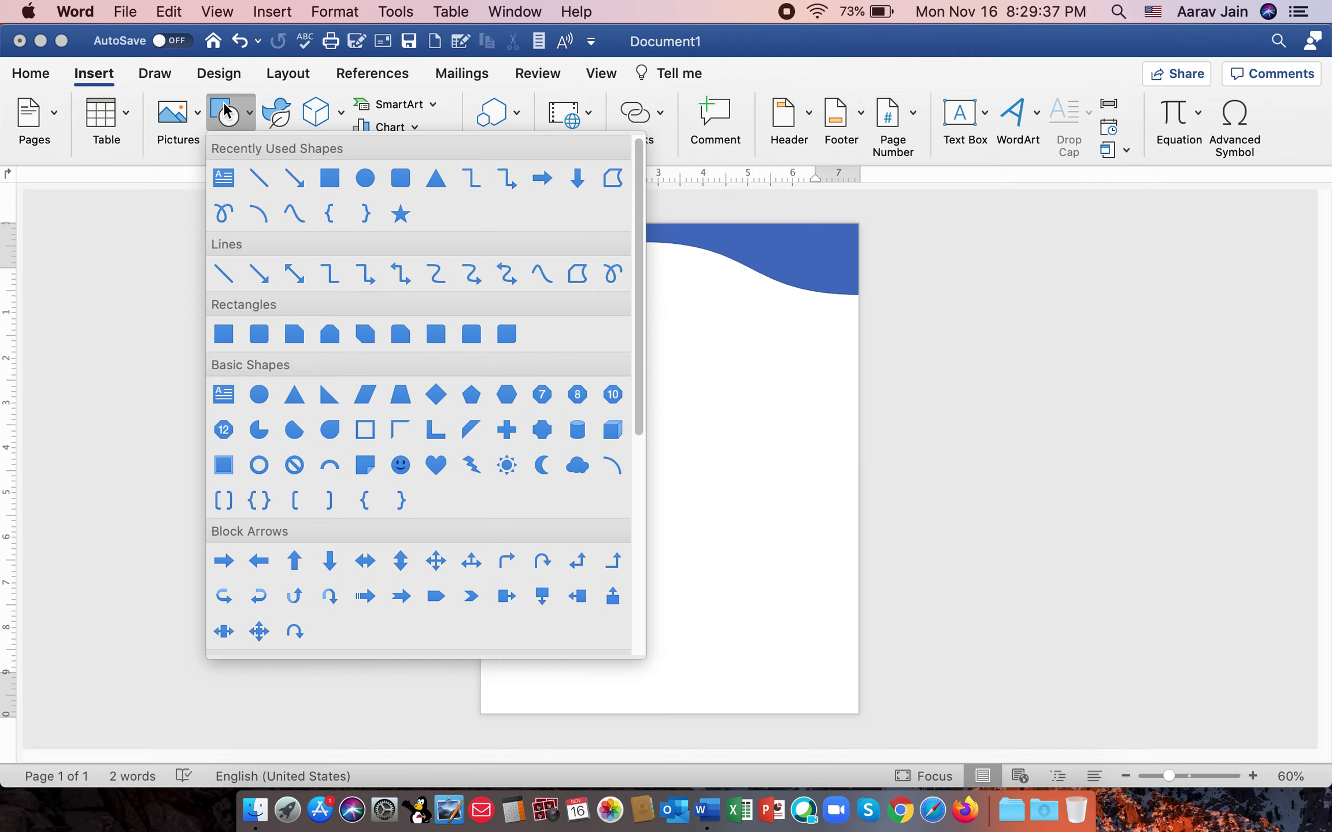
click(328, 177)
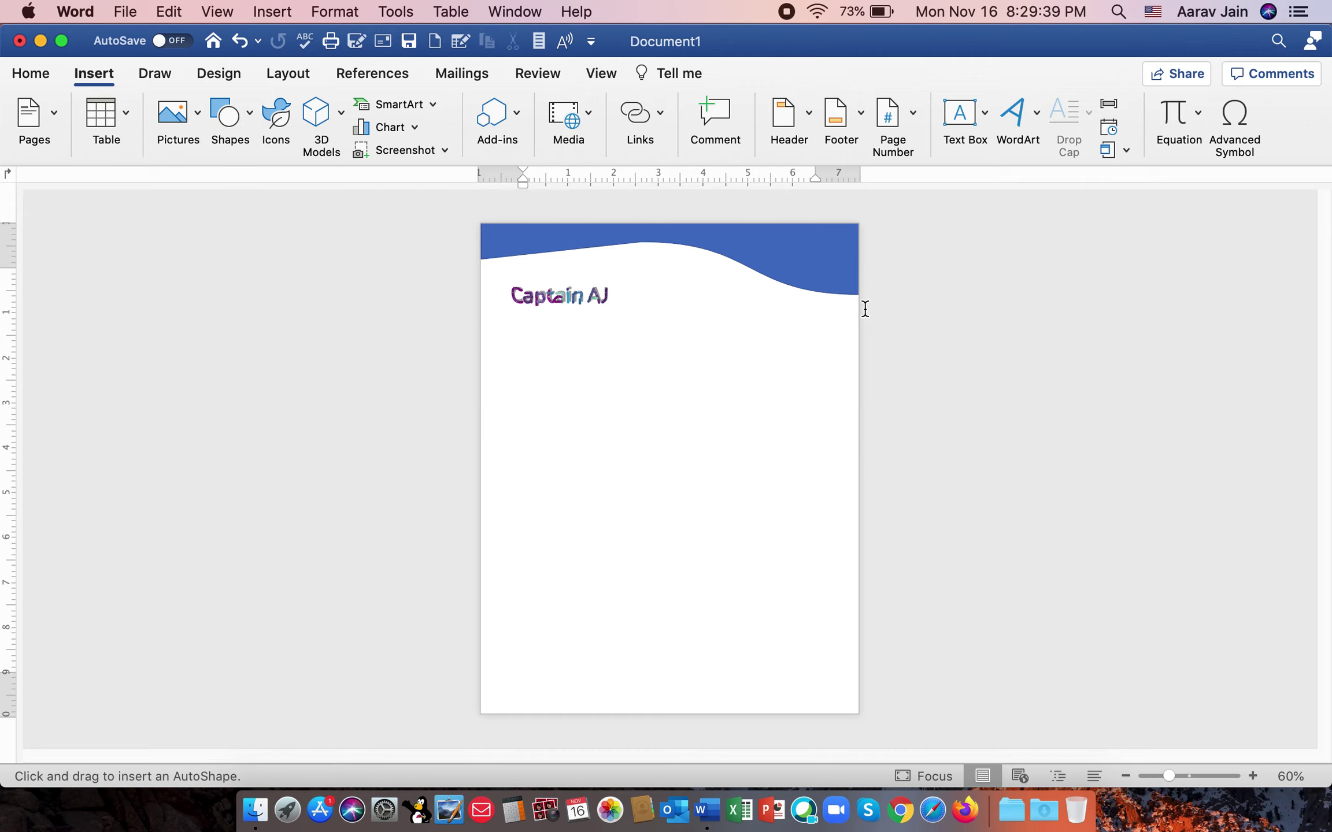
drag(858, 295, 834, 341)
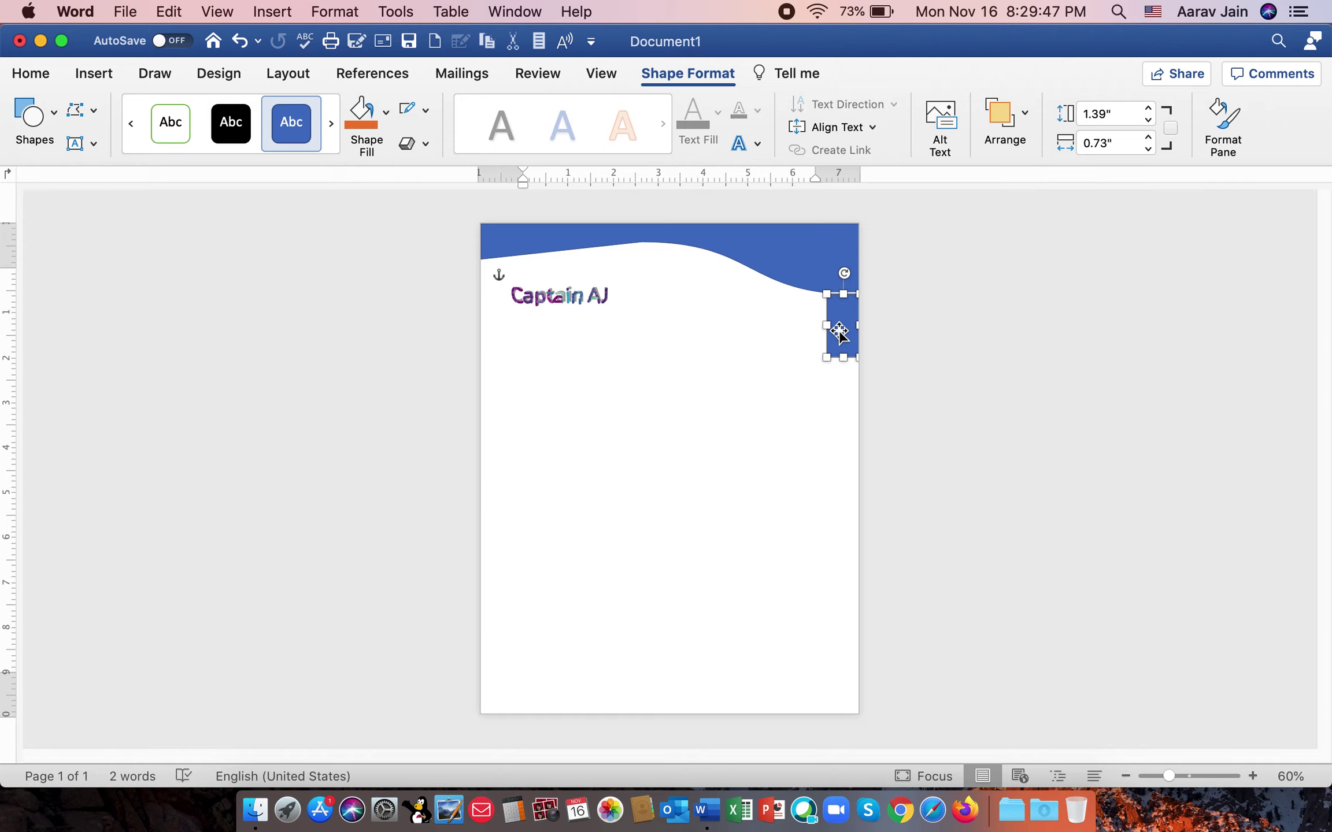
Remove the rectangle's outline and stretch it into a 1.05"-wide bar down to the page bottom.
key(super+z)
click(430, 118)
click(501, 143)
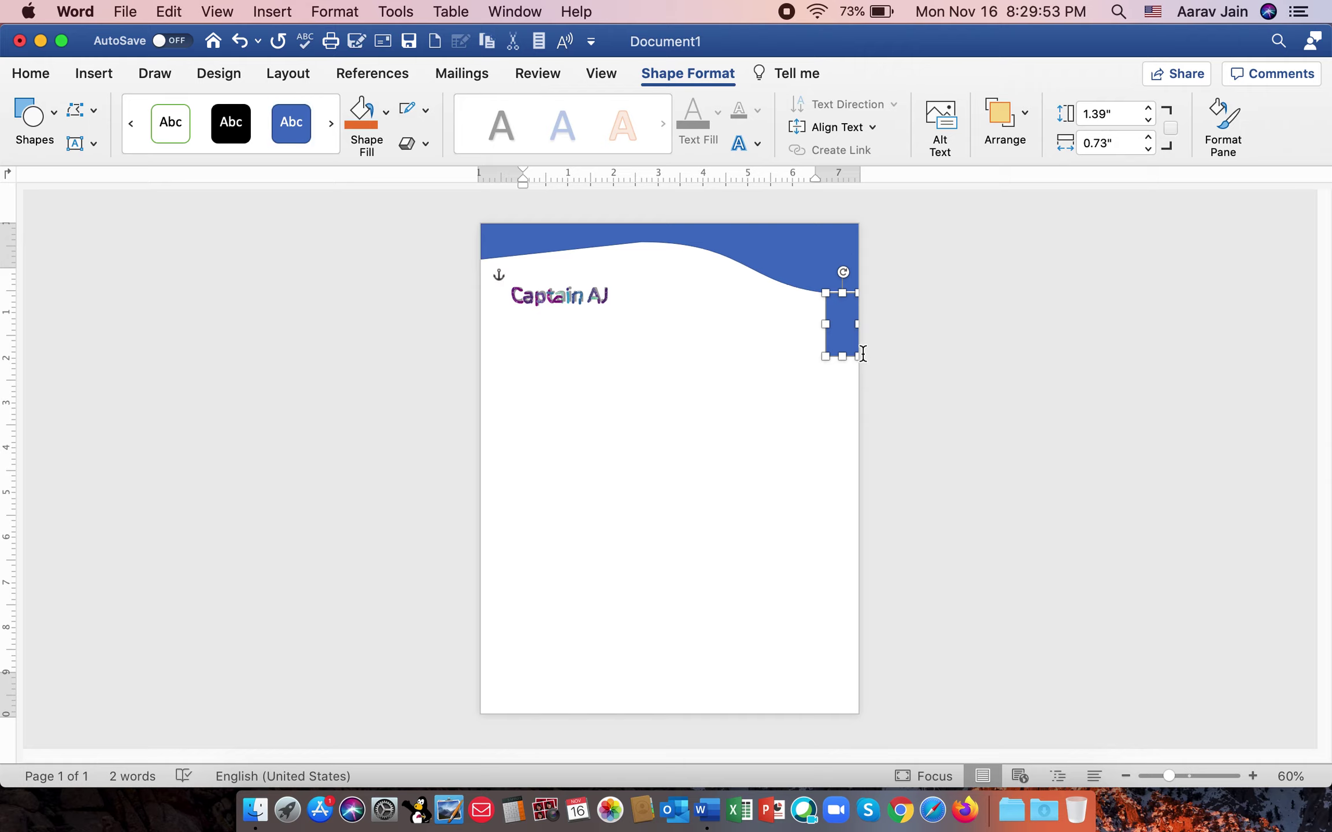
drag(842, 356, 835, 713)
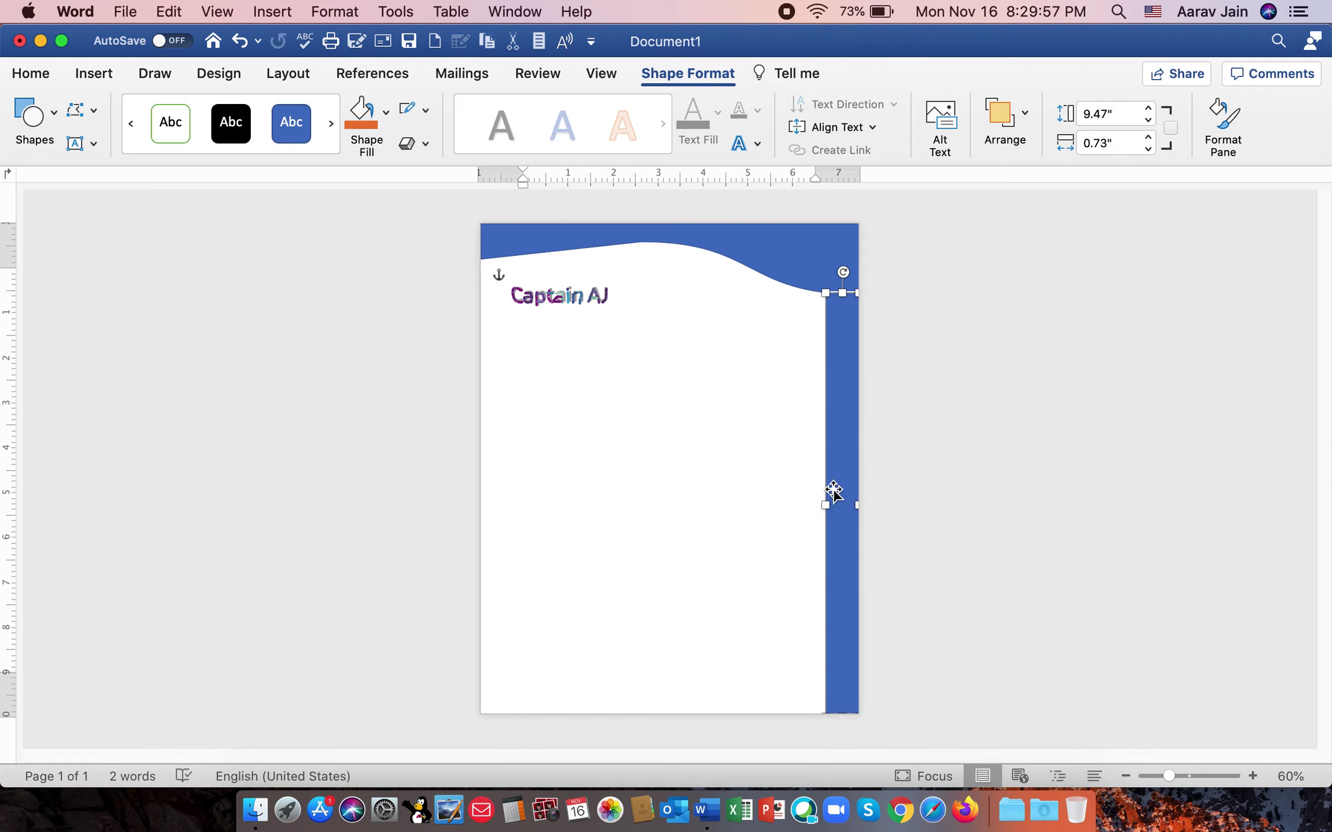
drag(825, 505, 814, 511)
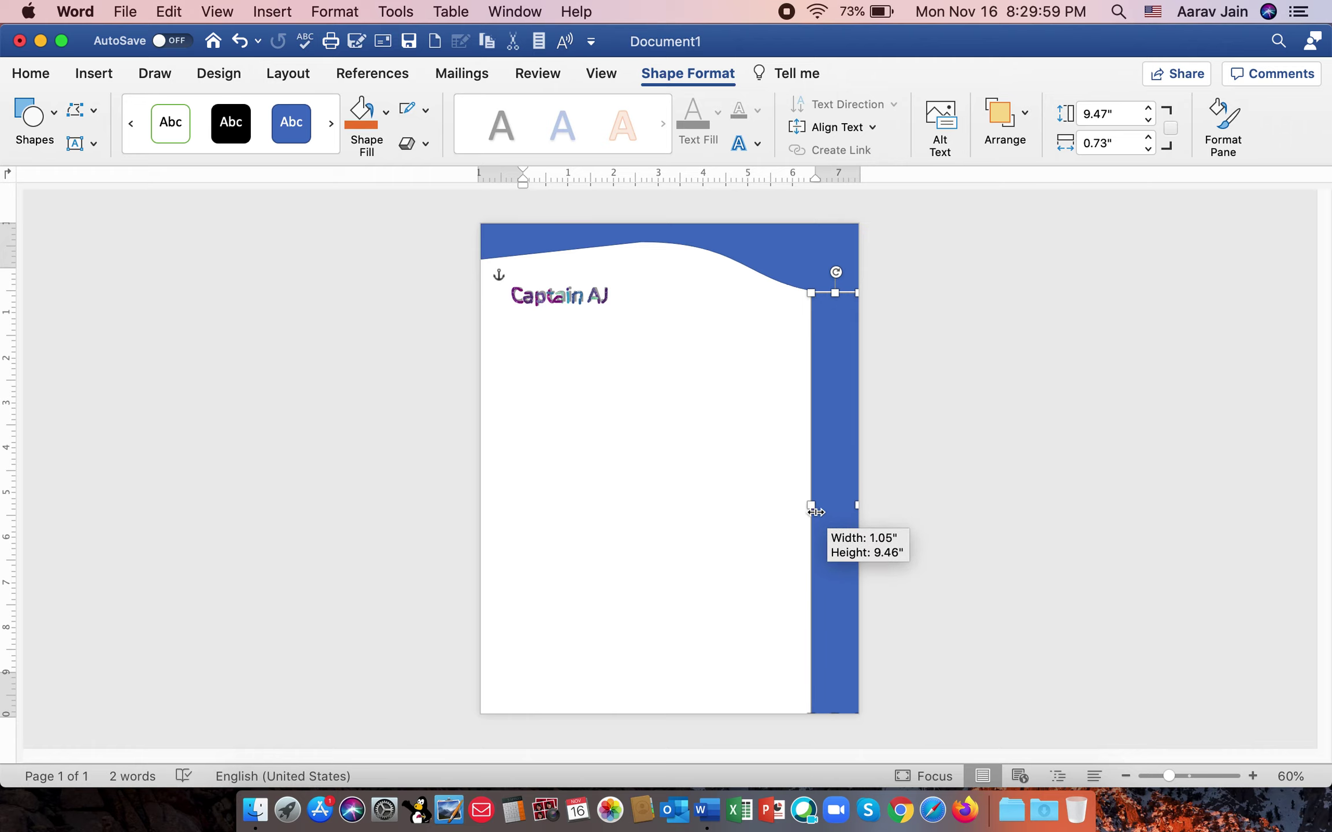
click(841, 441)
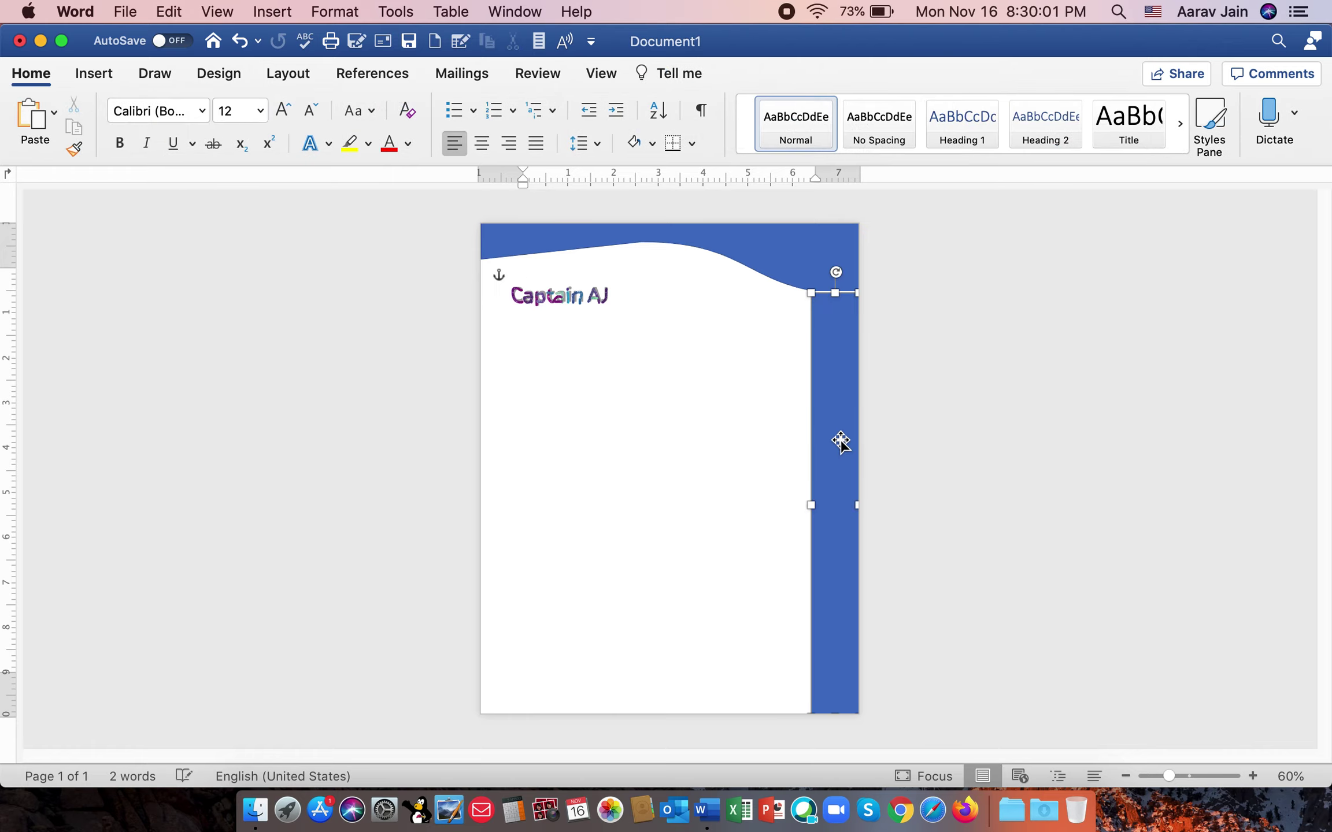
drag(841, 441, 839, 435)
drag(845, 720, 841, 737)
click(974, 558)
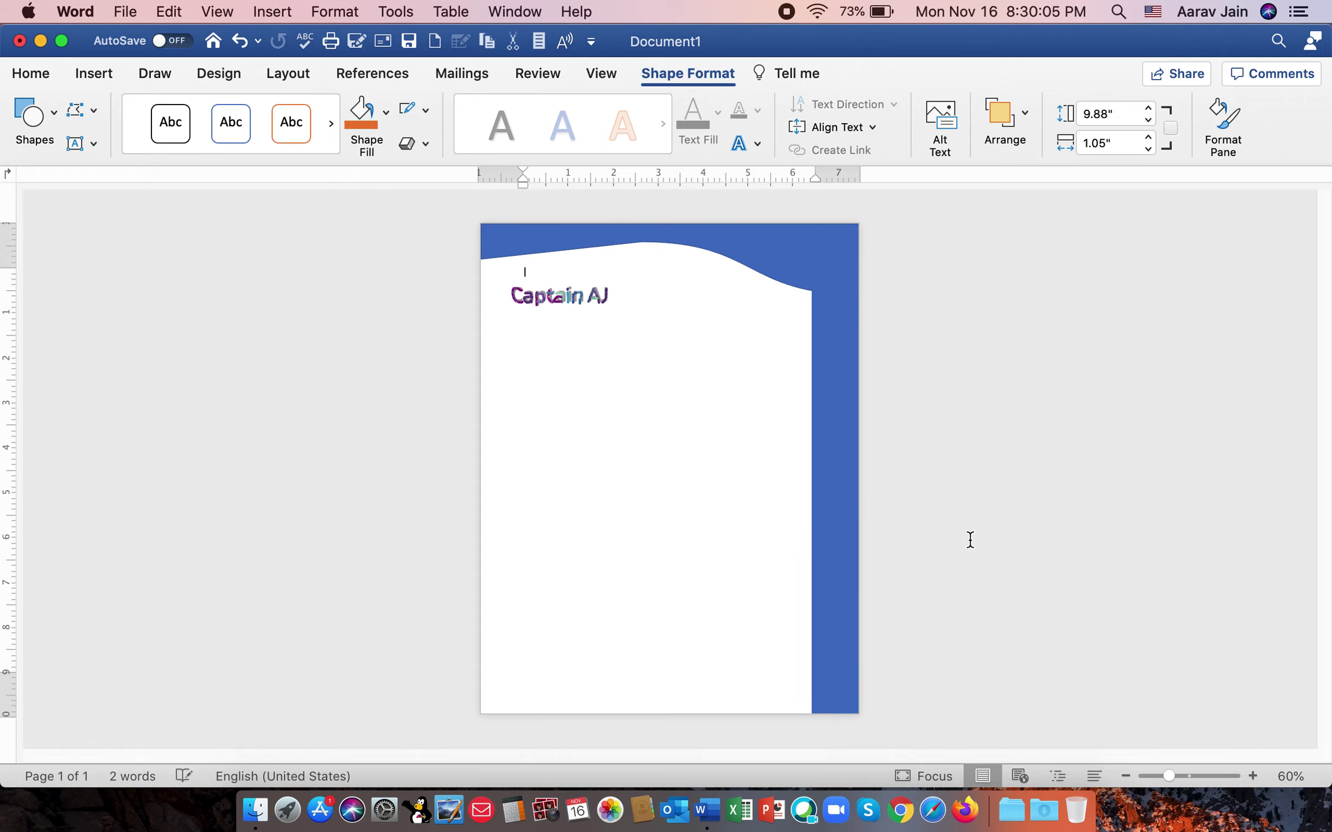
With the right bar selected, zoom out to 60% and open the Edit Shape options.
click(852, 462)
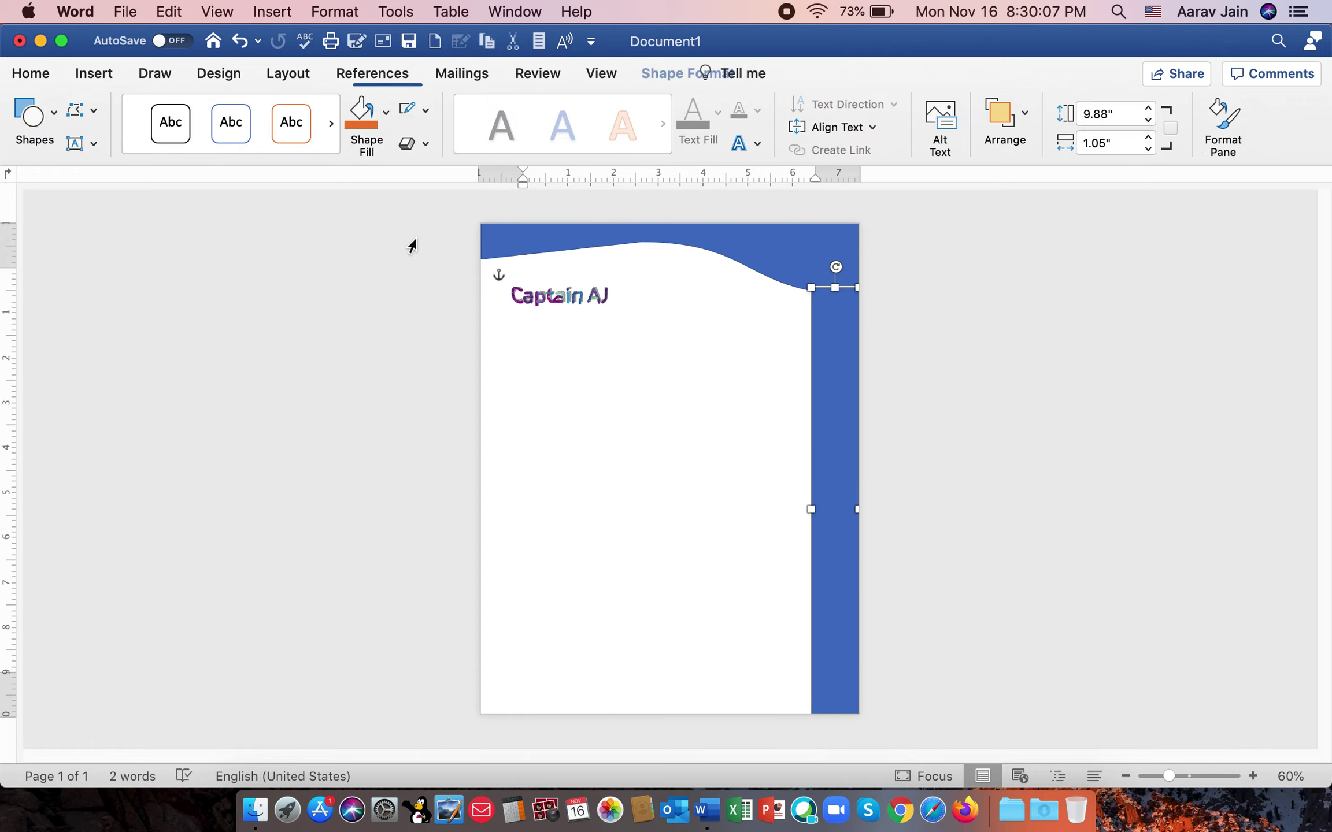
click(1256, 770)
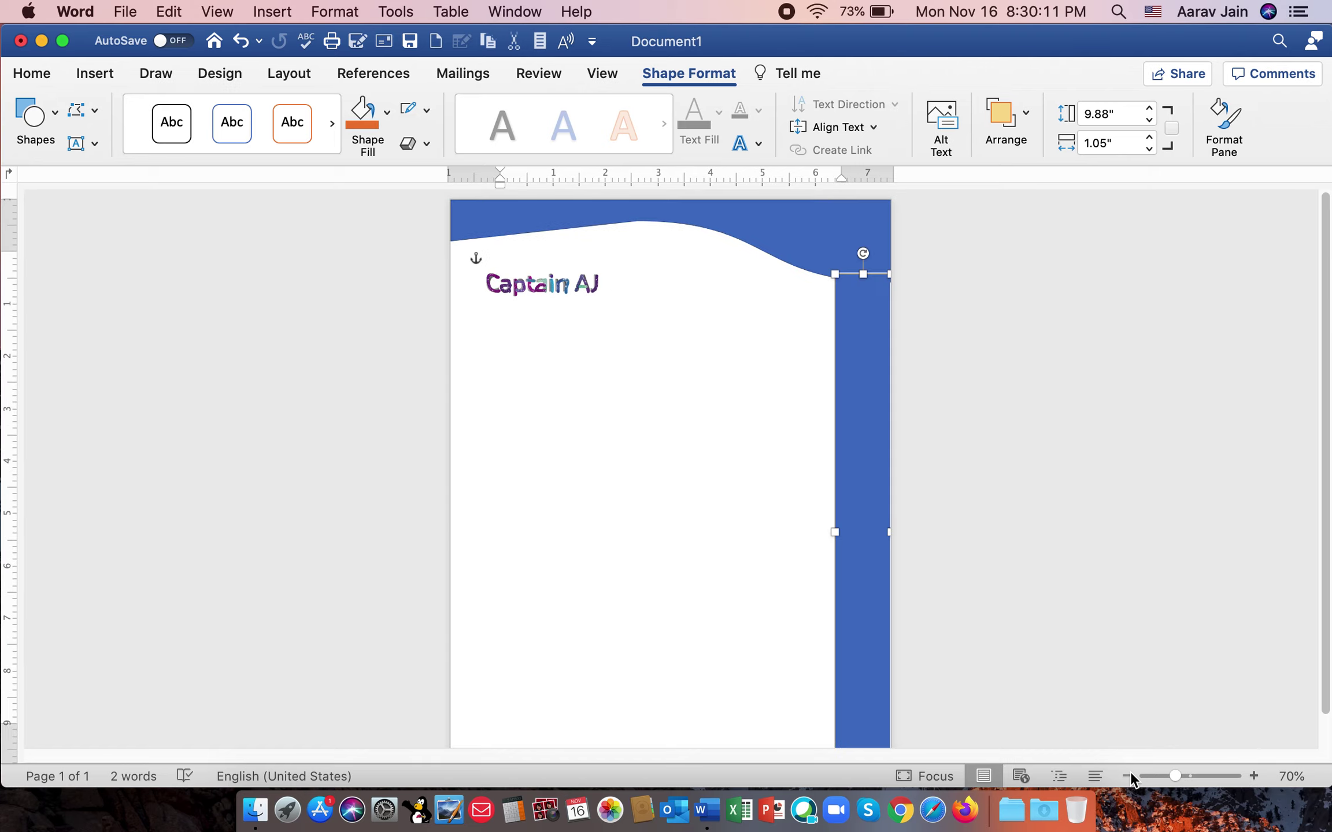
click(1127, 775)
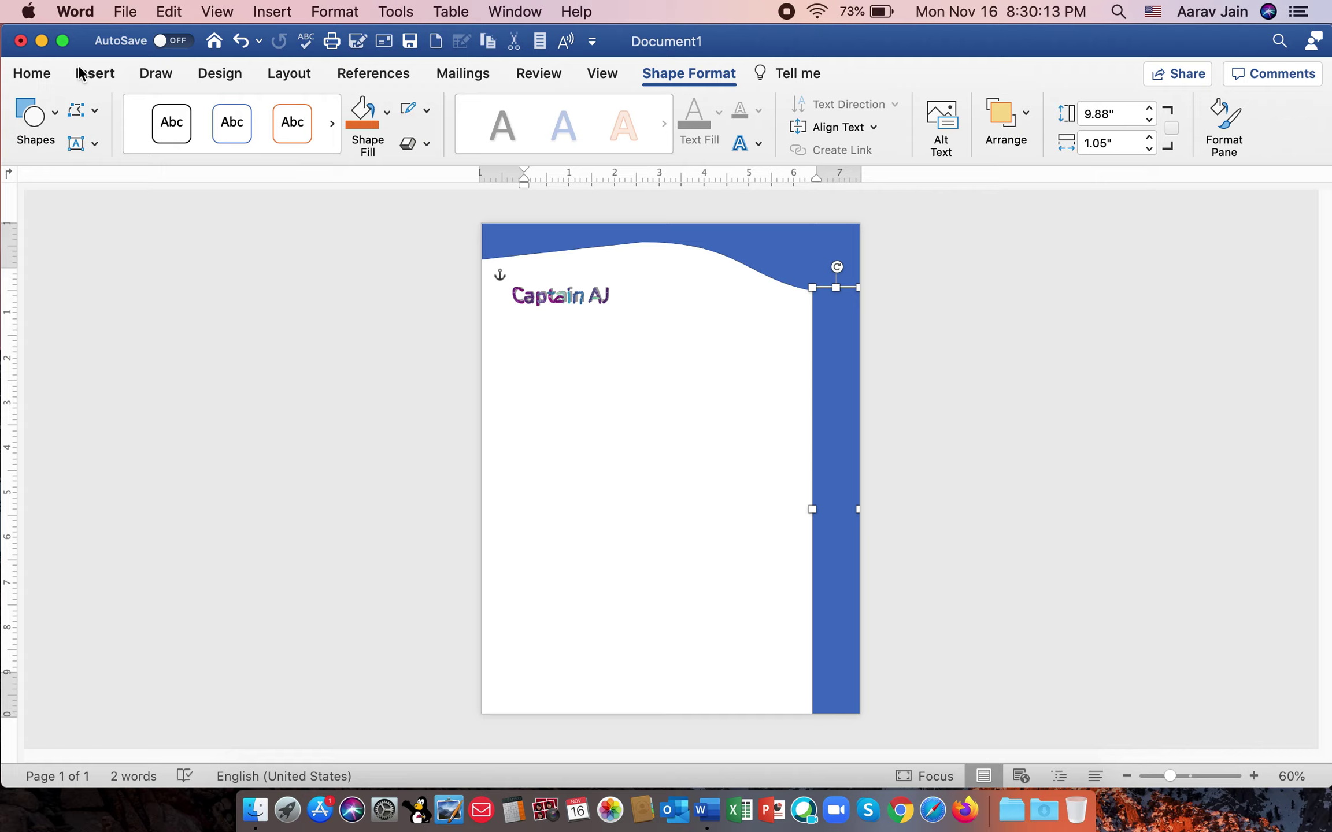
click(85, 110)
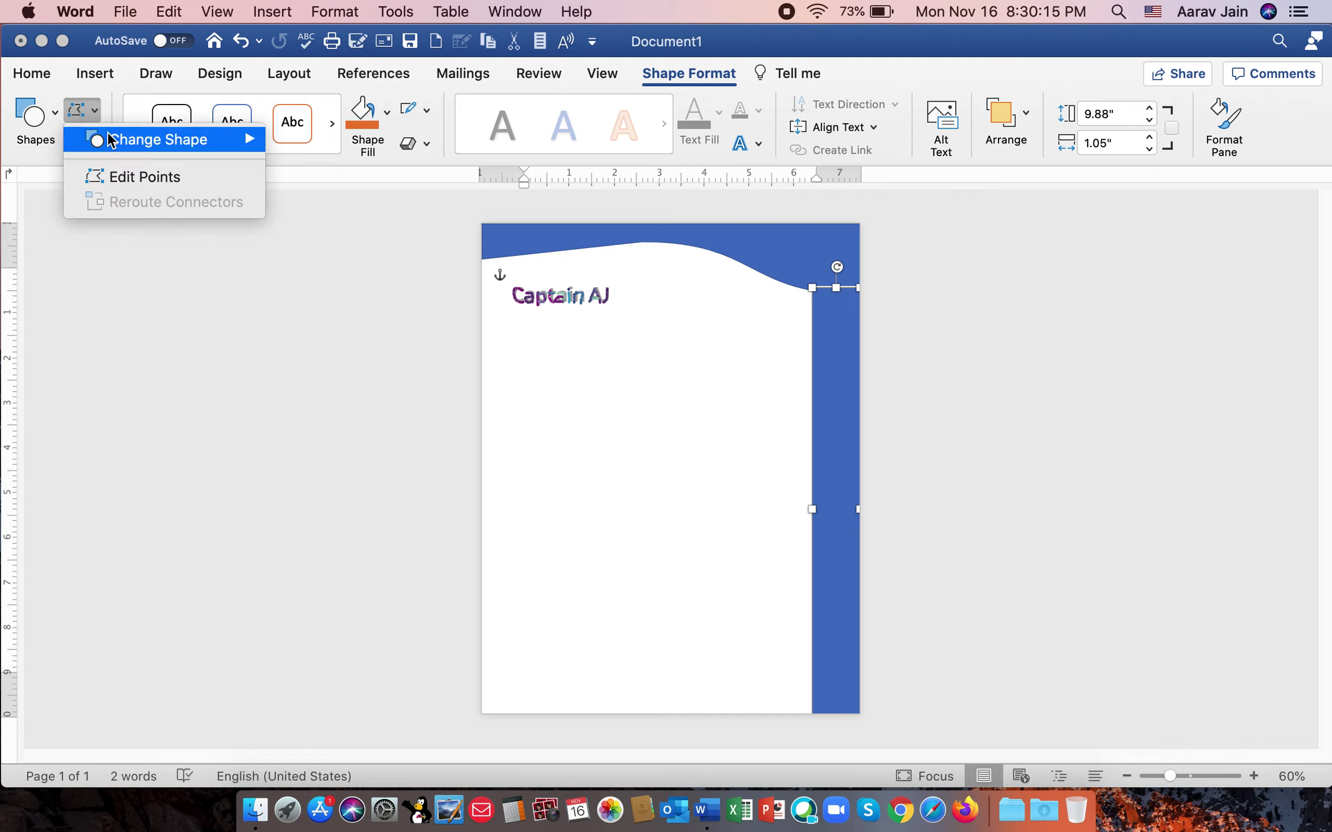
Use Edit Points to bend the right band's inner edge into a wave matching the top banner.
click(138, 177)
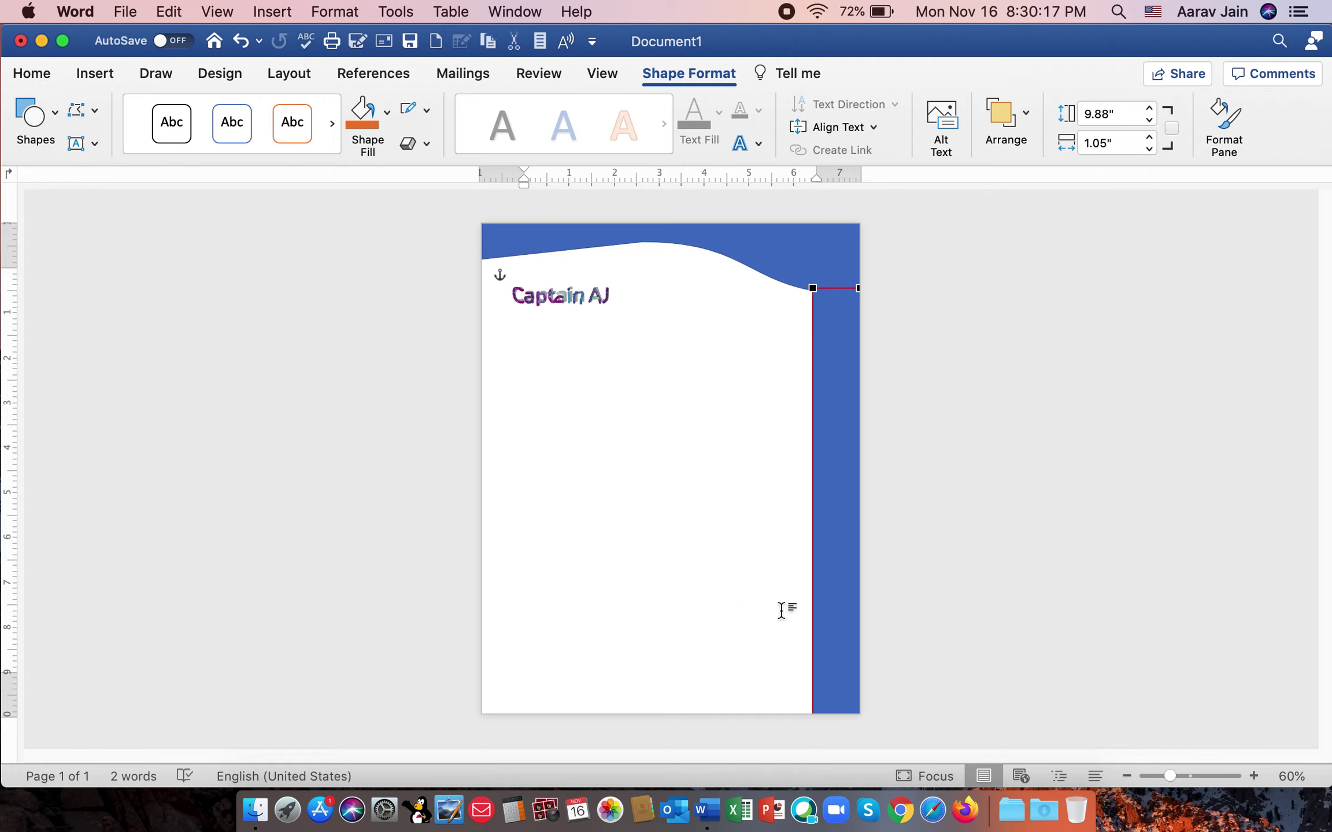
drag(820, 611, 794, 628)
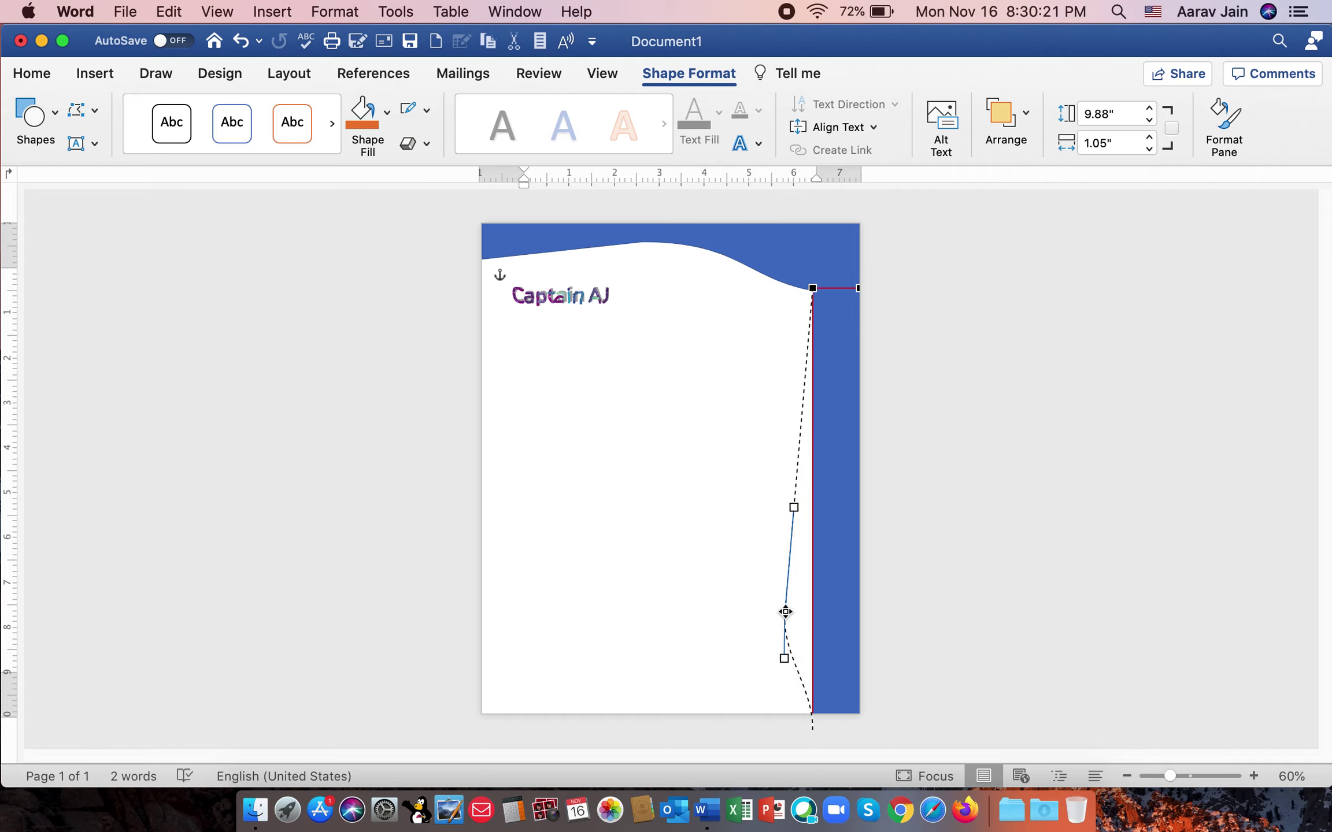
mouse_move(795, 628)
mouse_down()
mouse_move(836, 433)
mouse_move(830, 446)
mouse_up()
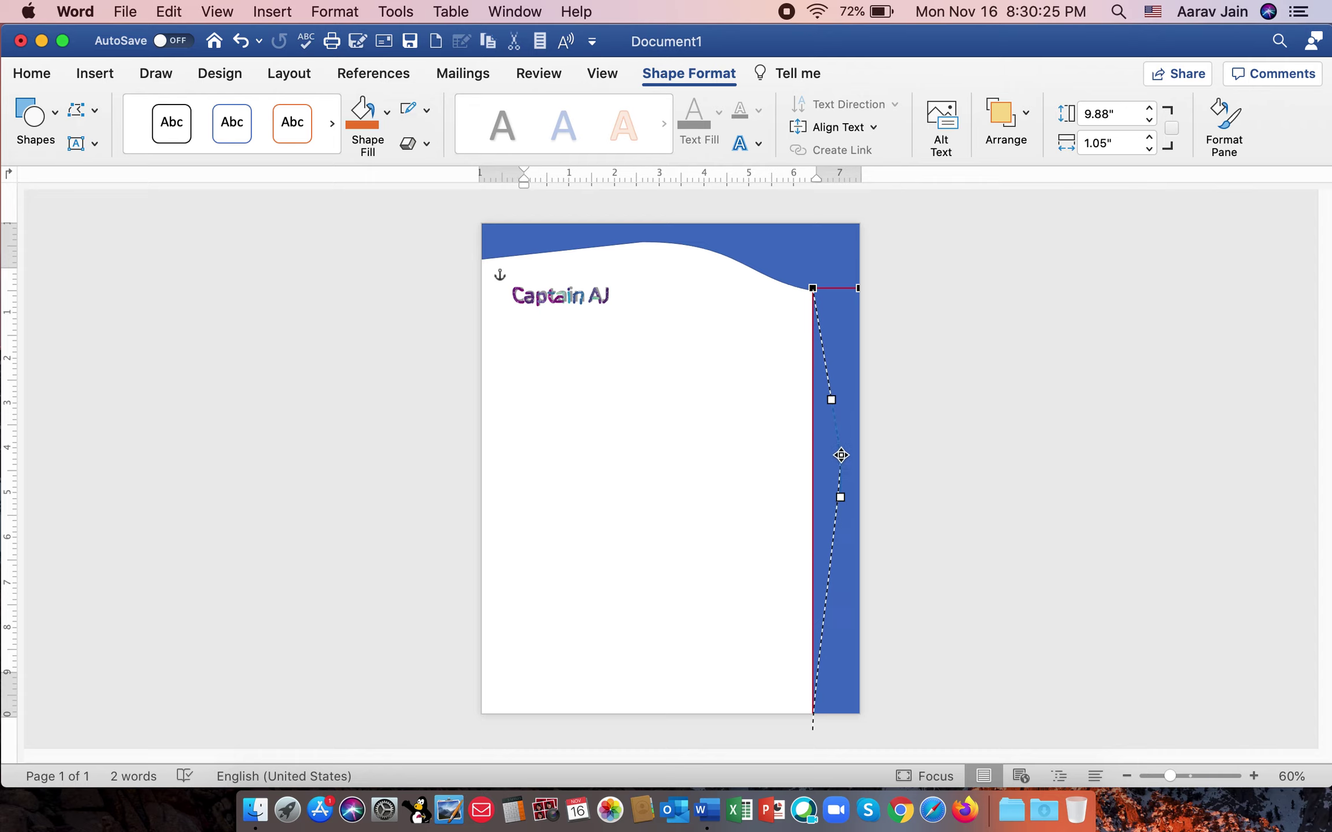
drag(831, 446, 812, 447)
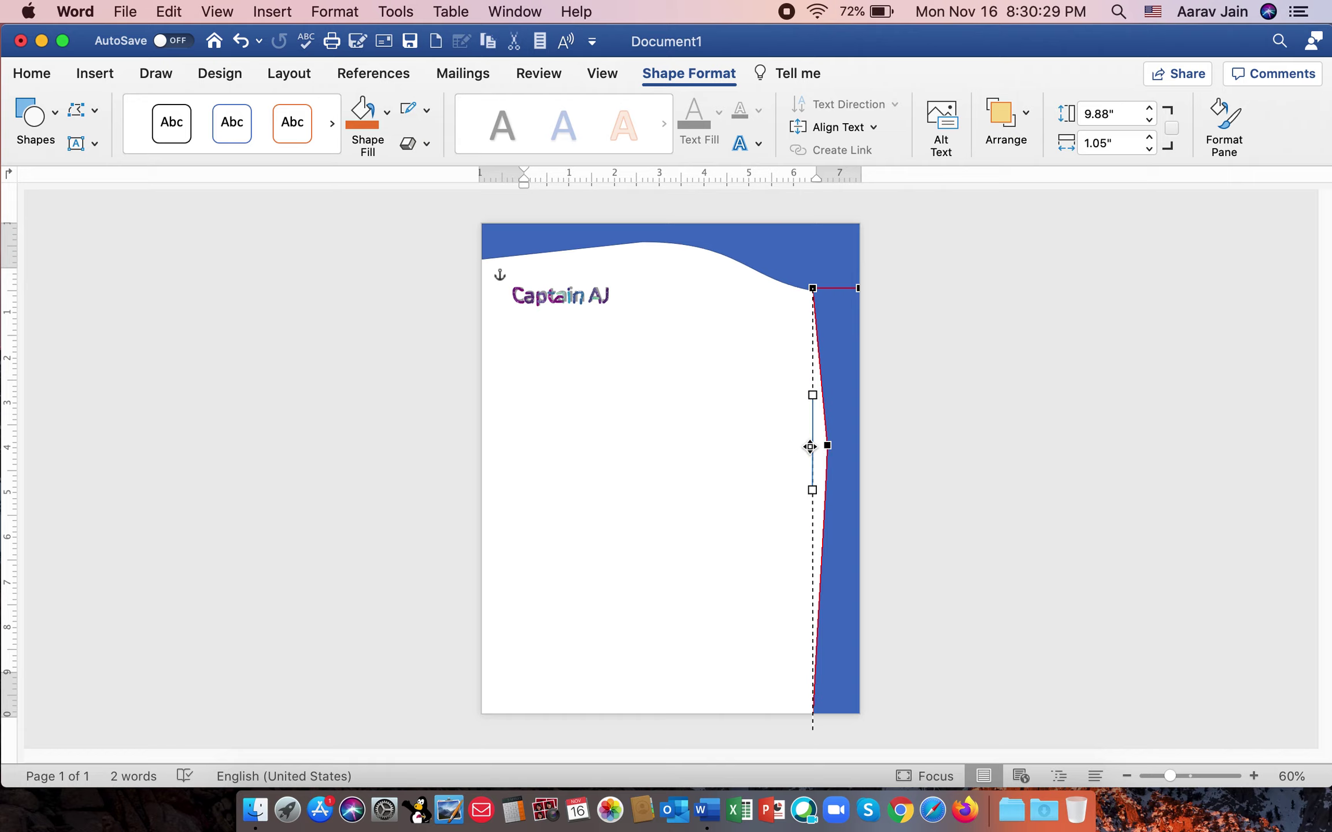
drag(818, 447, 822, 448)
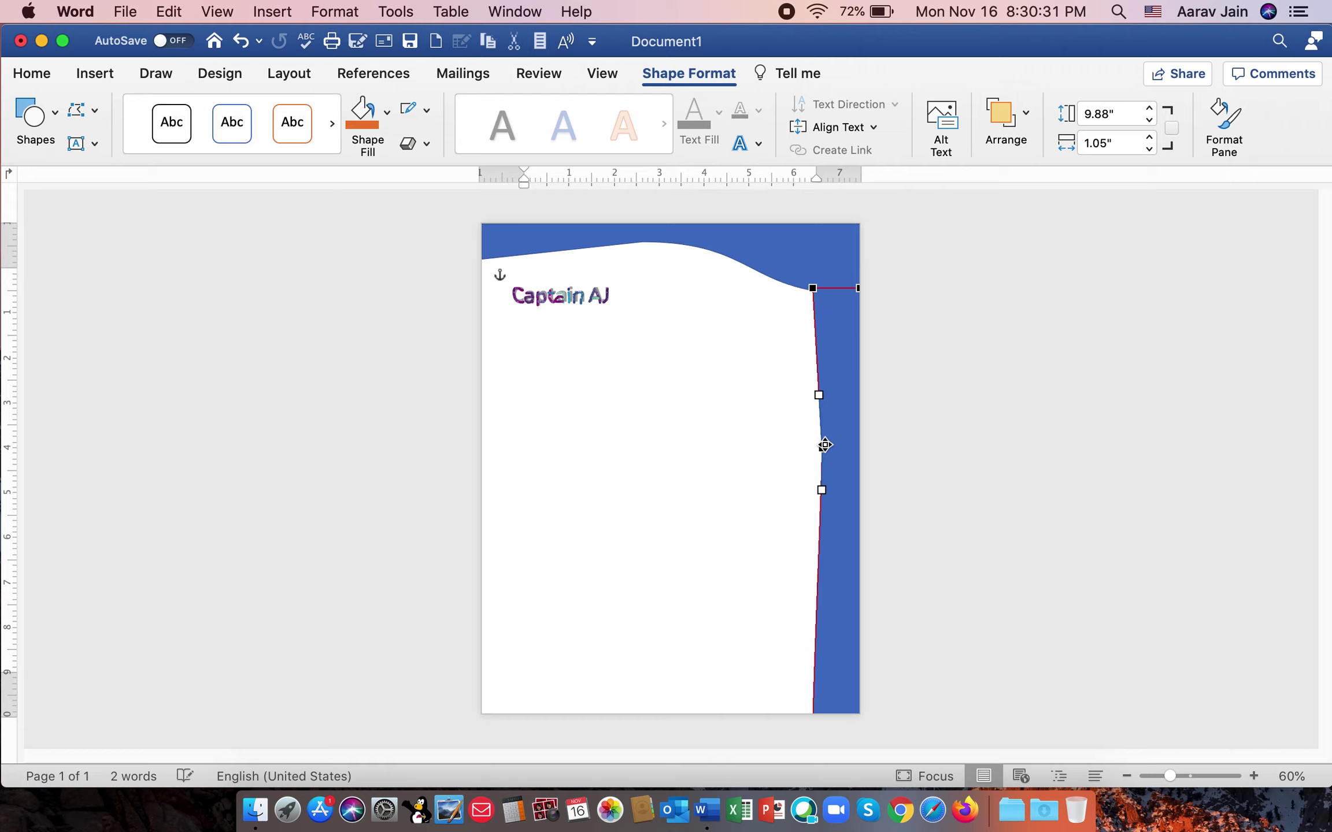
drag(830, 395, 848, 417)
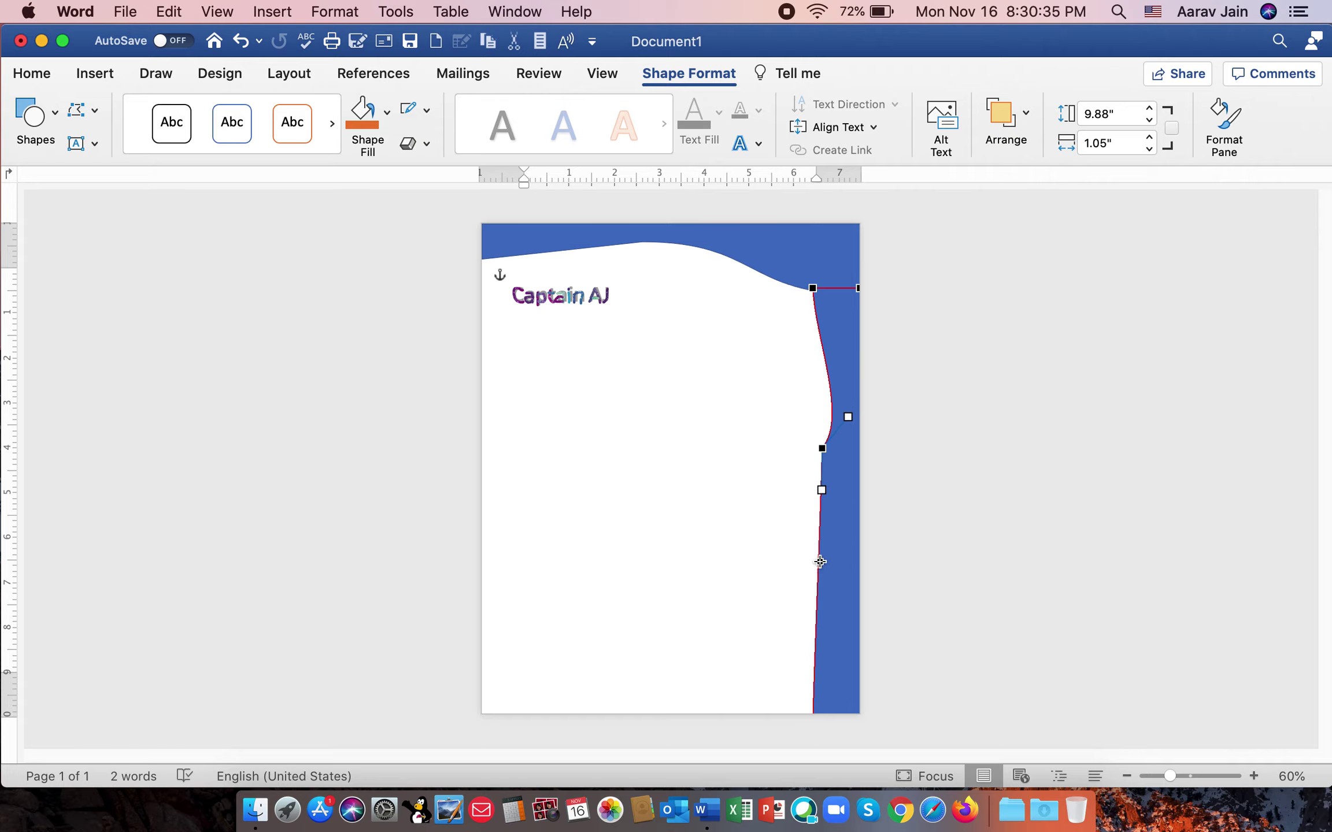
drag(816, 566, 842, 570)
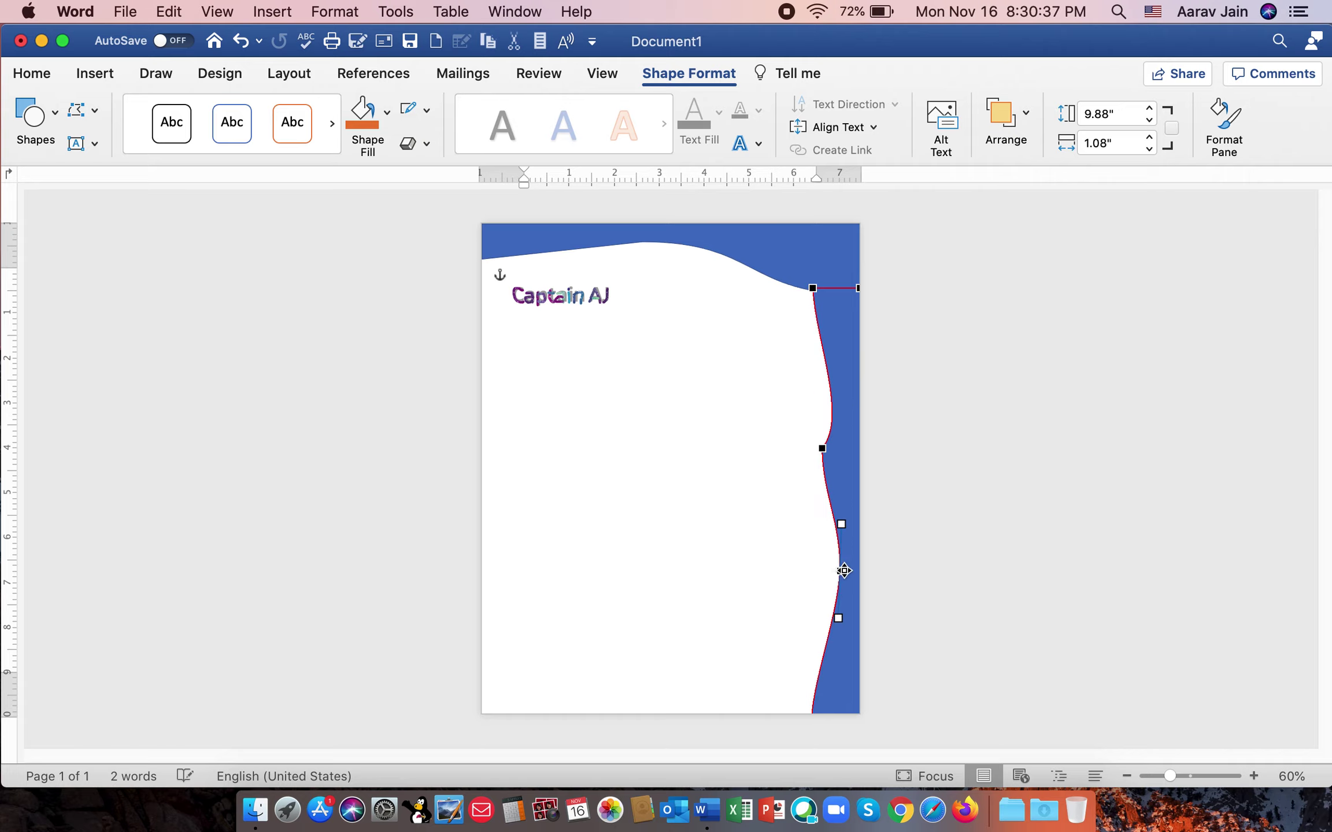
click(890, 485)
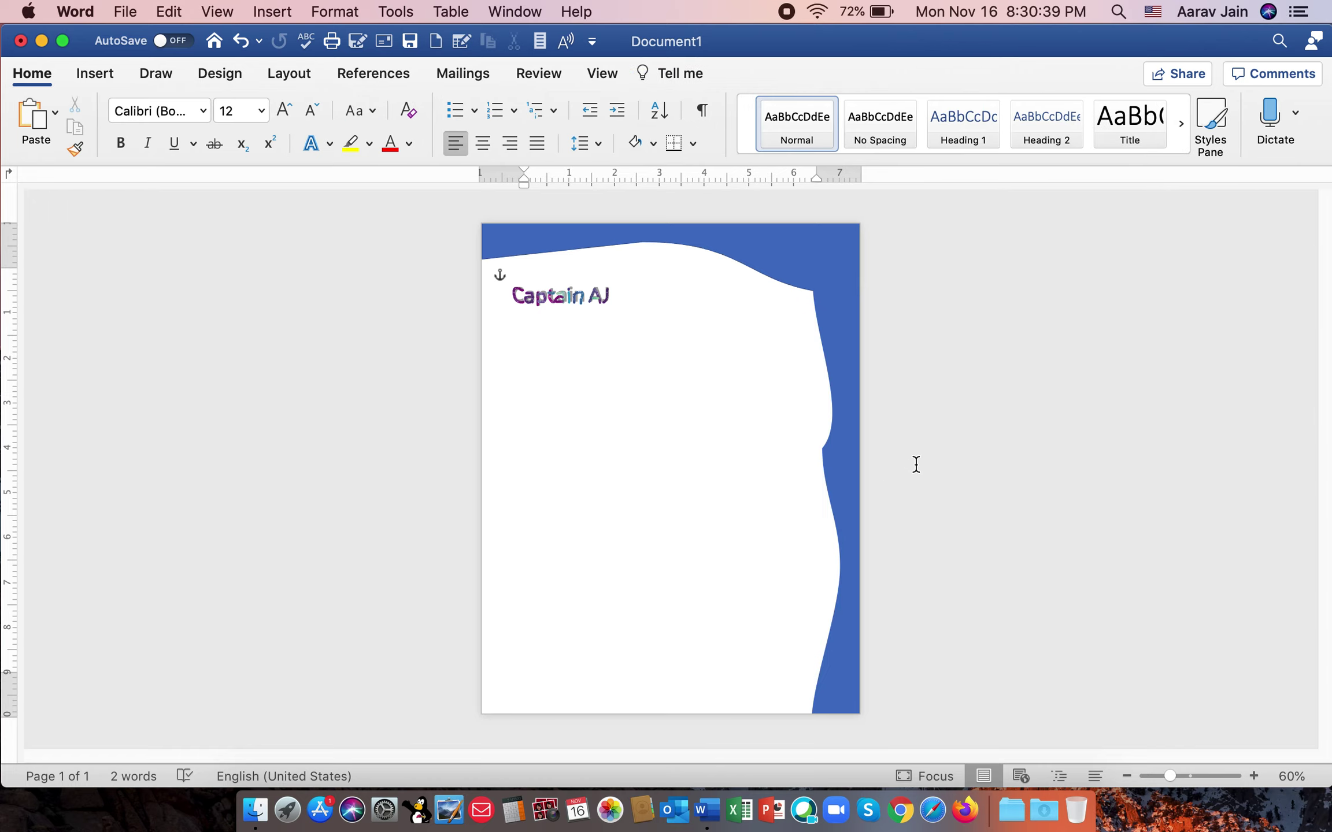
Select the right wave band and the top wave shape and group them.
click(838, 345)
shift+click(803, 265)
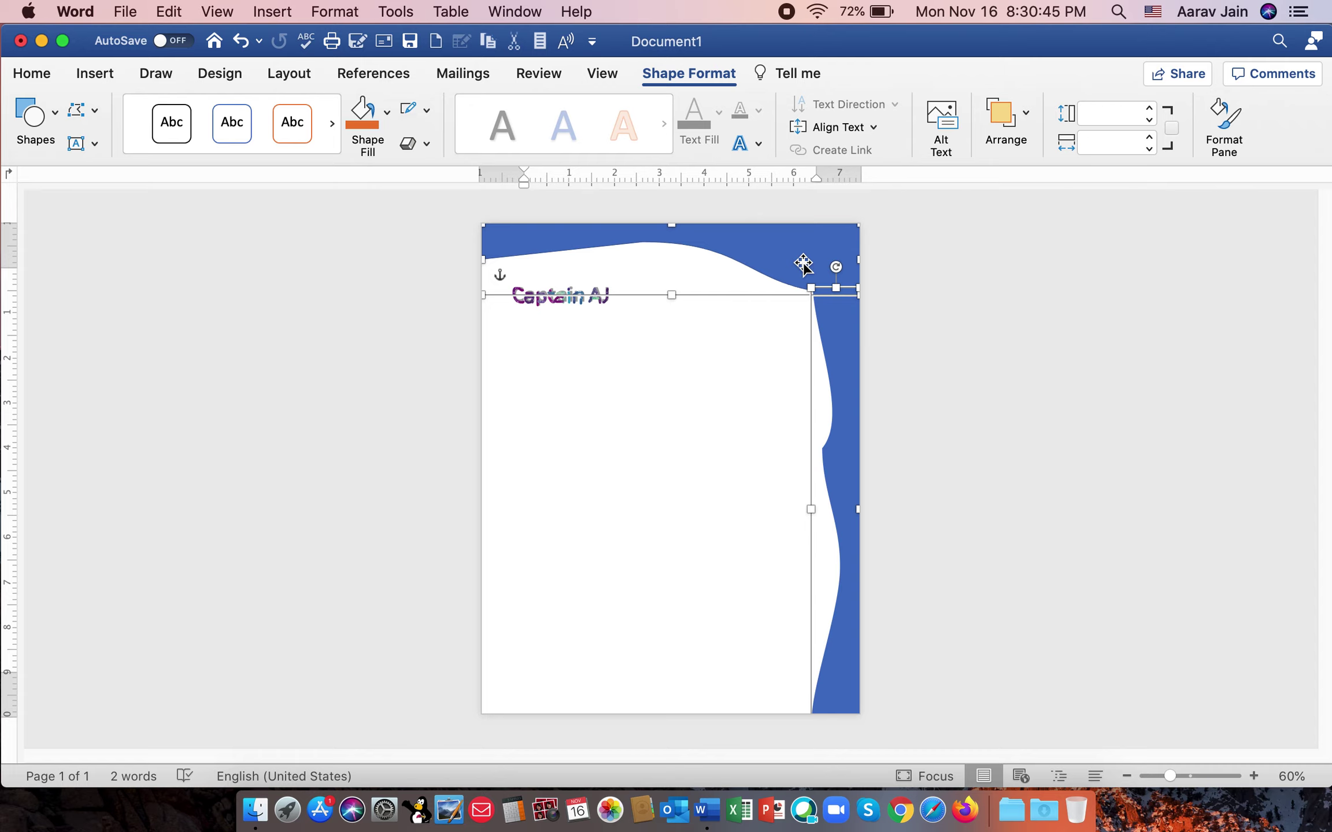
right_click(803, 263)
mouse_move(845, 344)
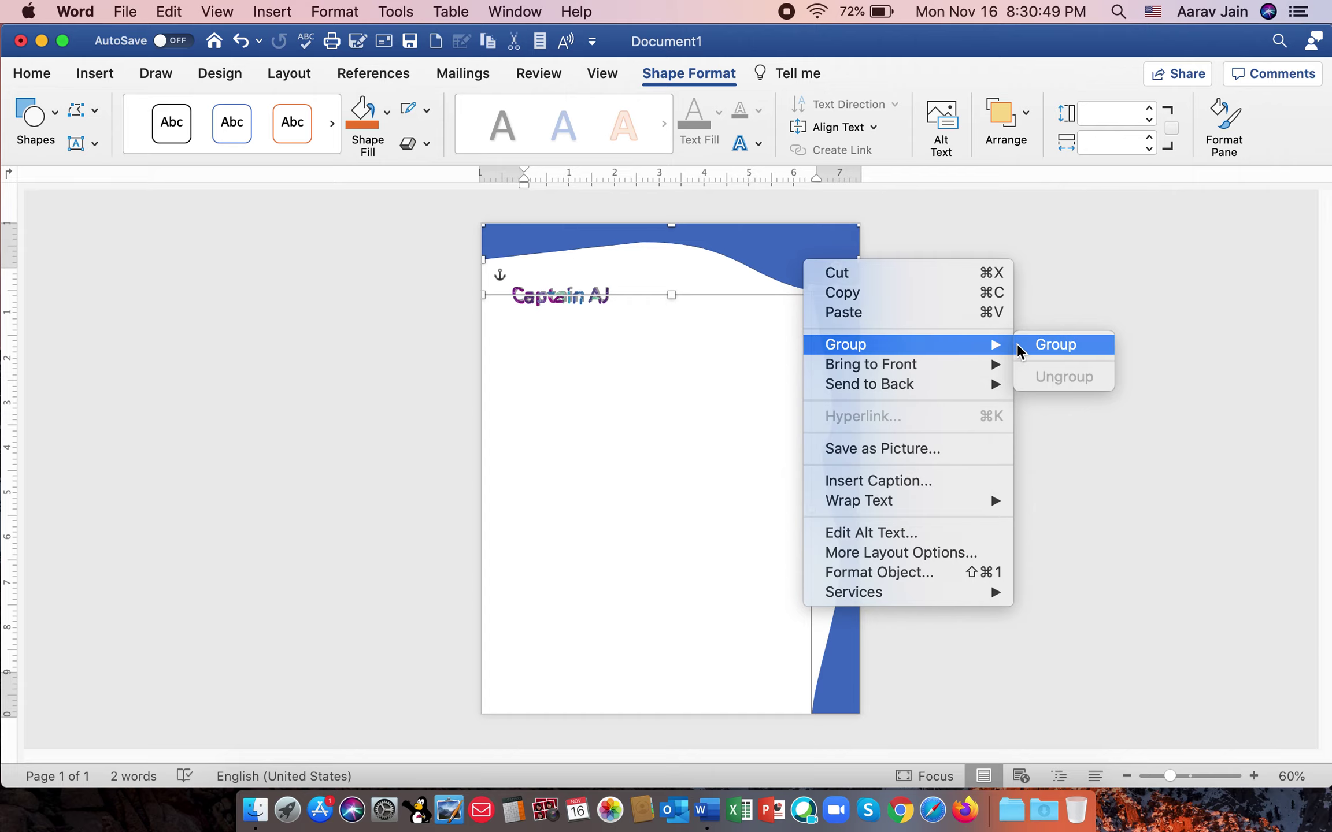
click(1052, 345)
Reselect the grouped waves, undoing an accidental move so they stay in place.
click(841, 309)
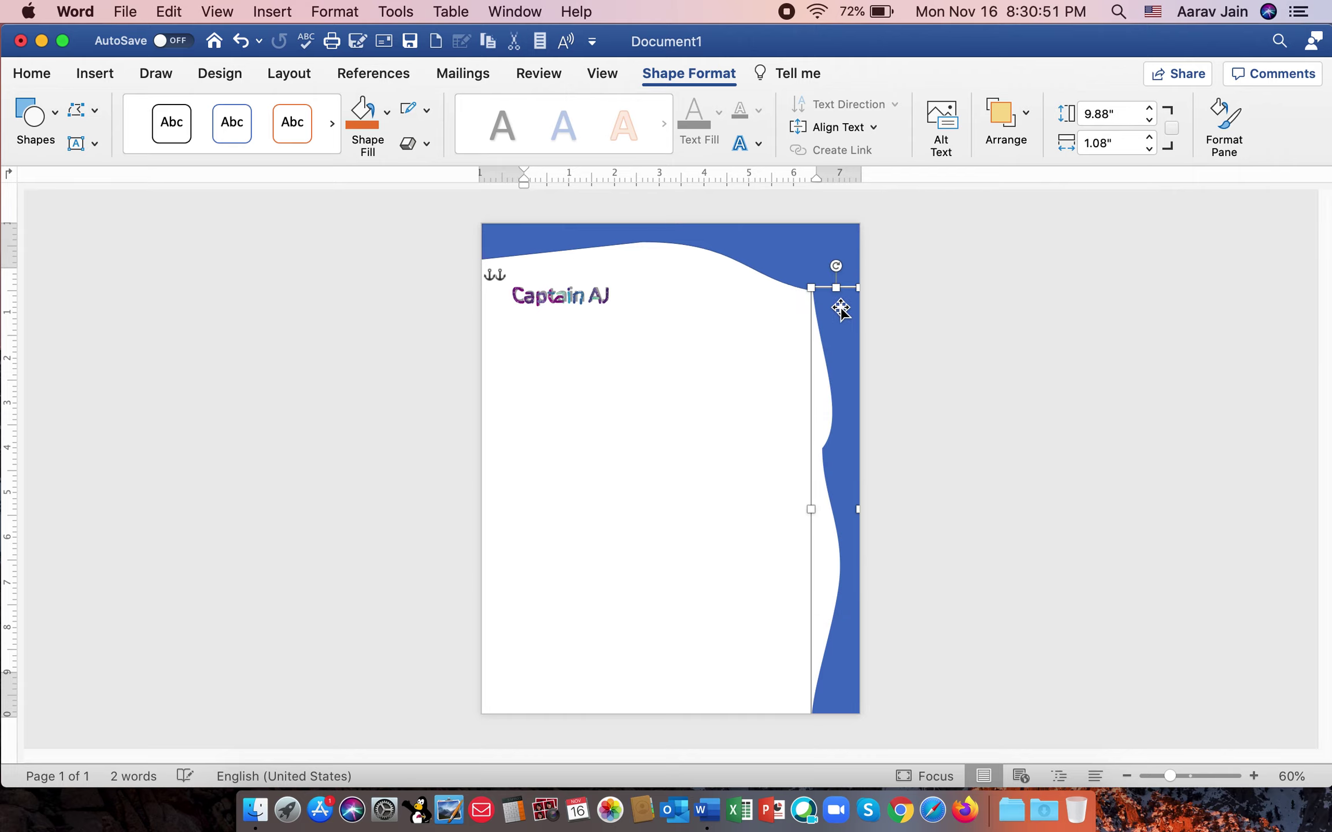
click(828, 273)
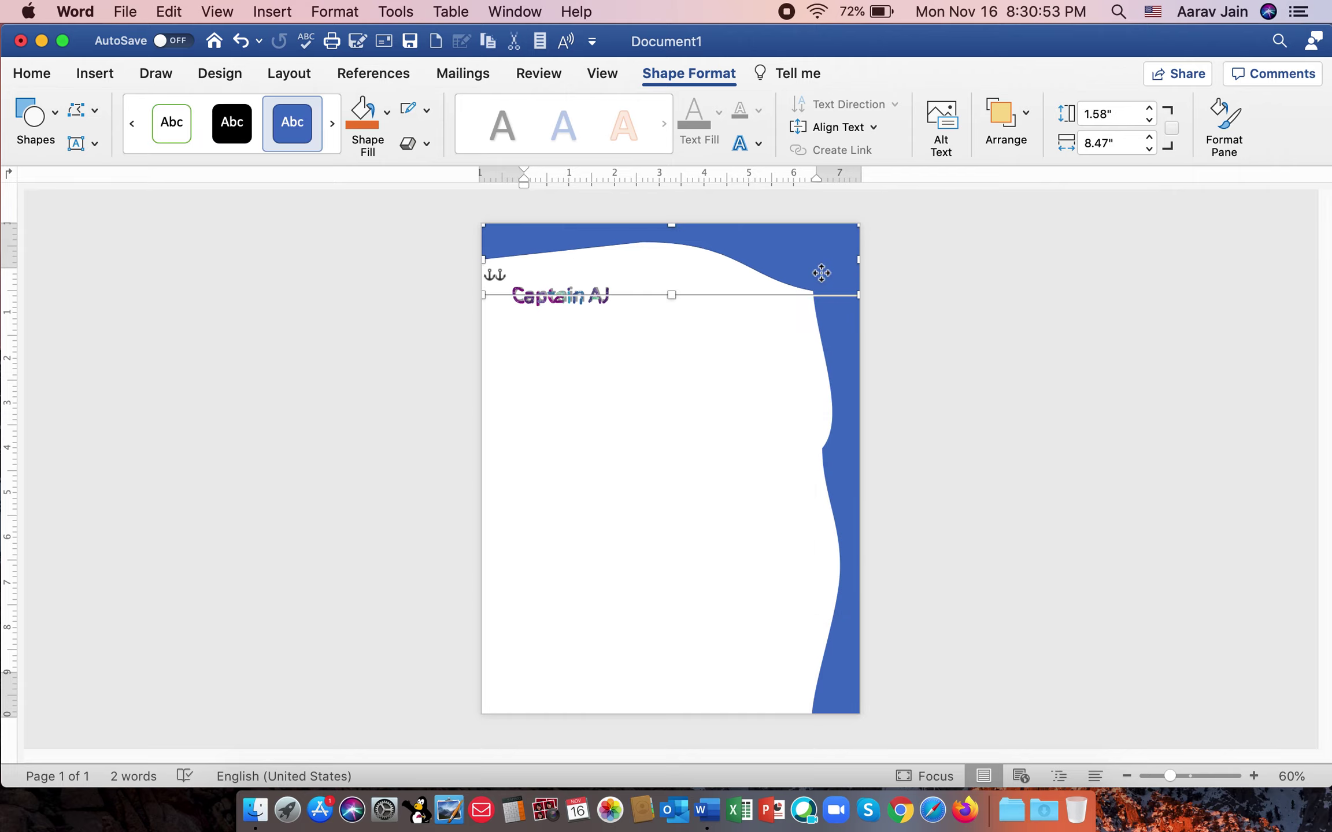
shift+click(834, 305)
right_click(834, 304)
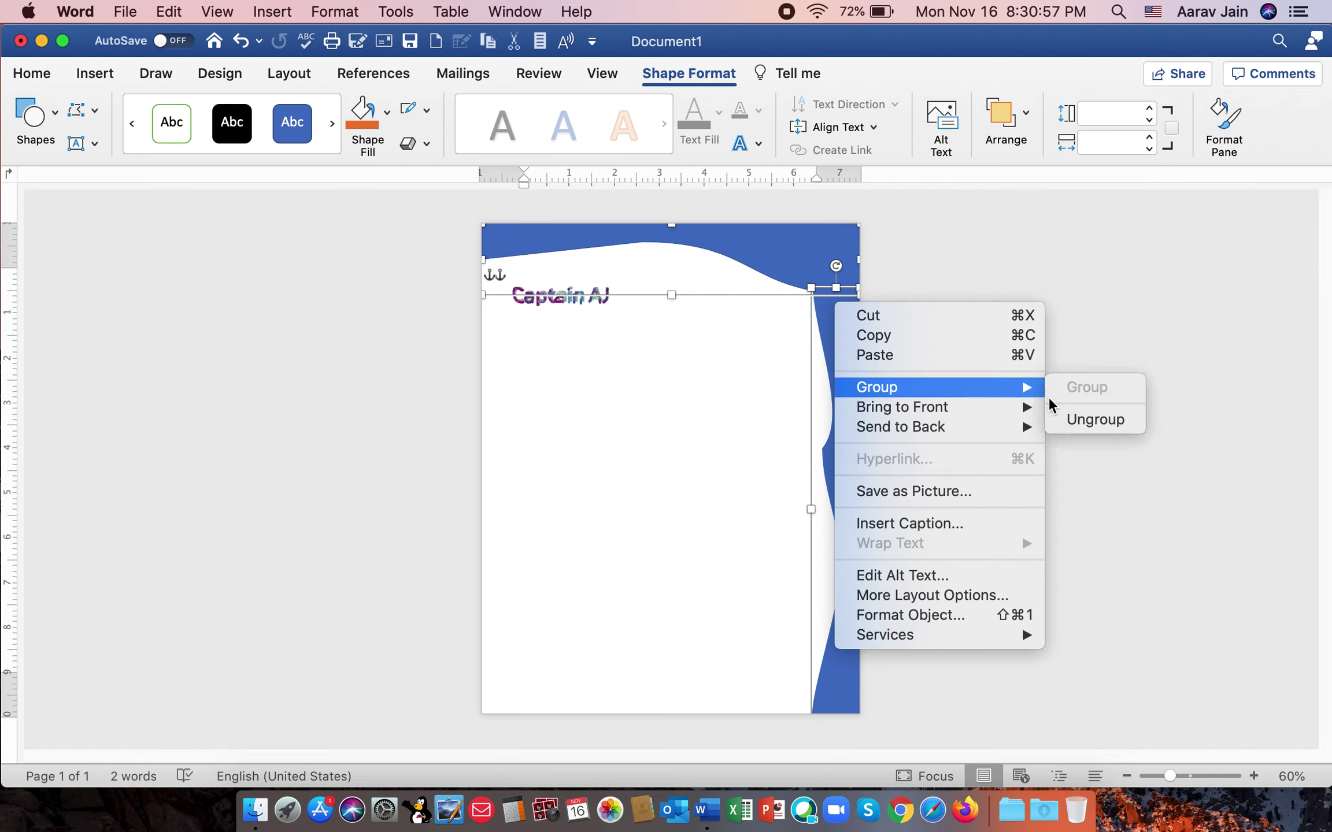
click(1081, 350)
drag(737, 255, 715, 267)
key(super+z)
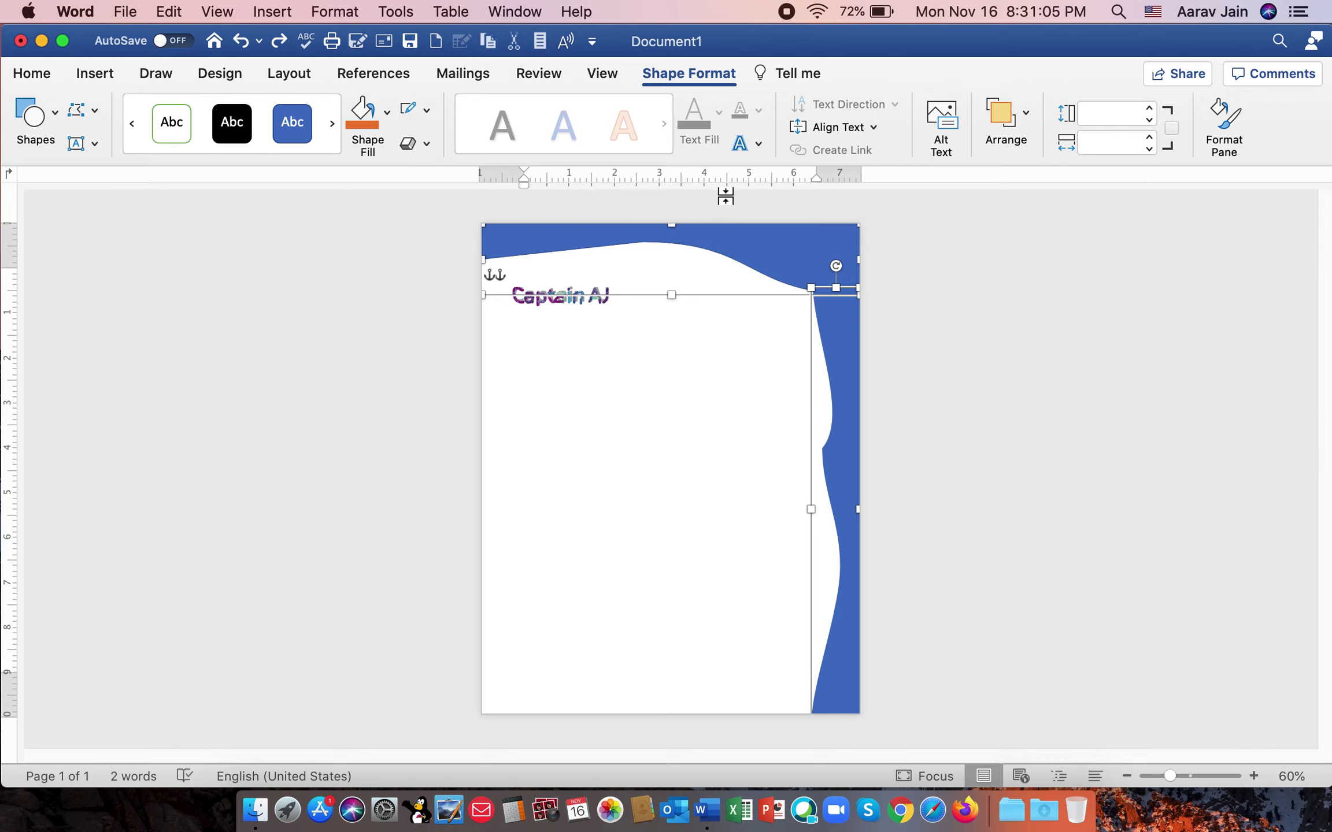
right_click(798, 236)
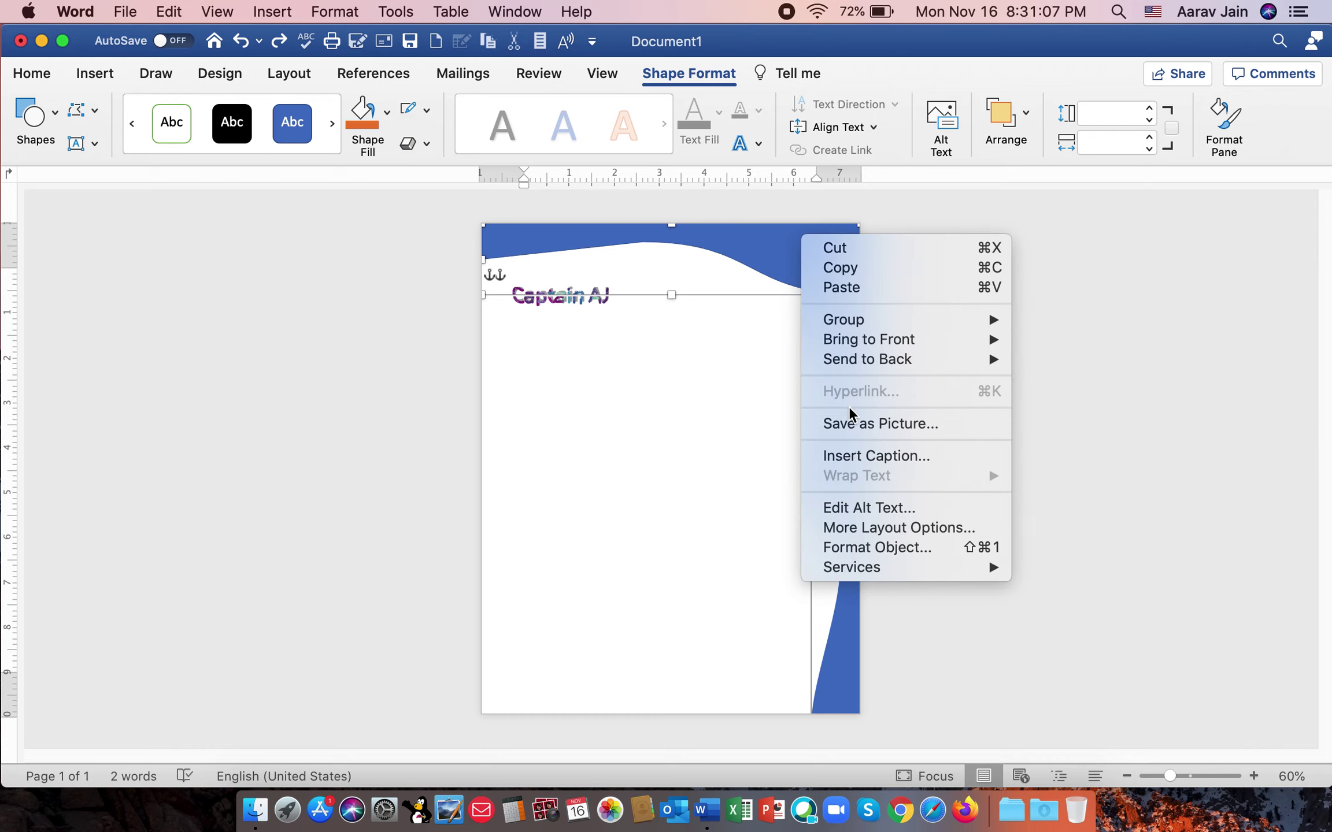
click(228, 335)
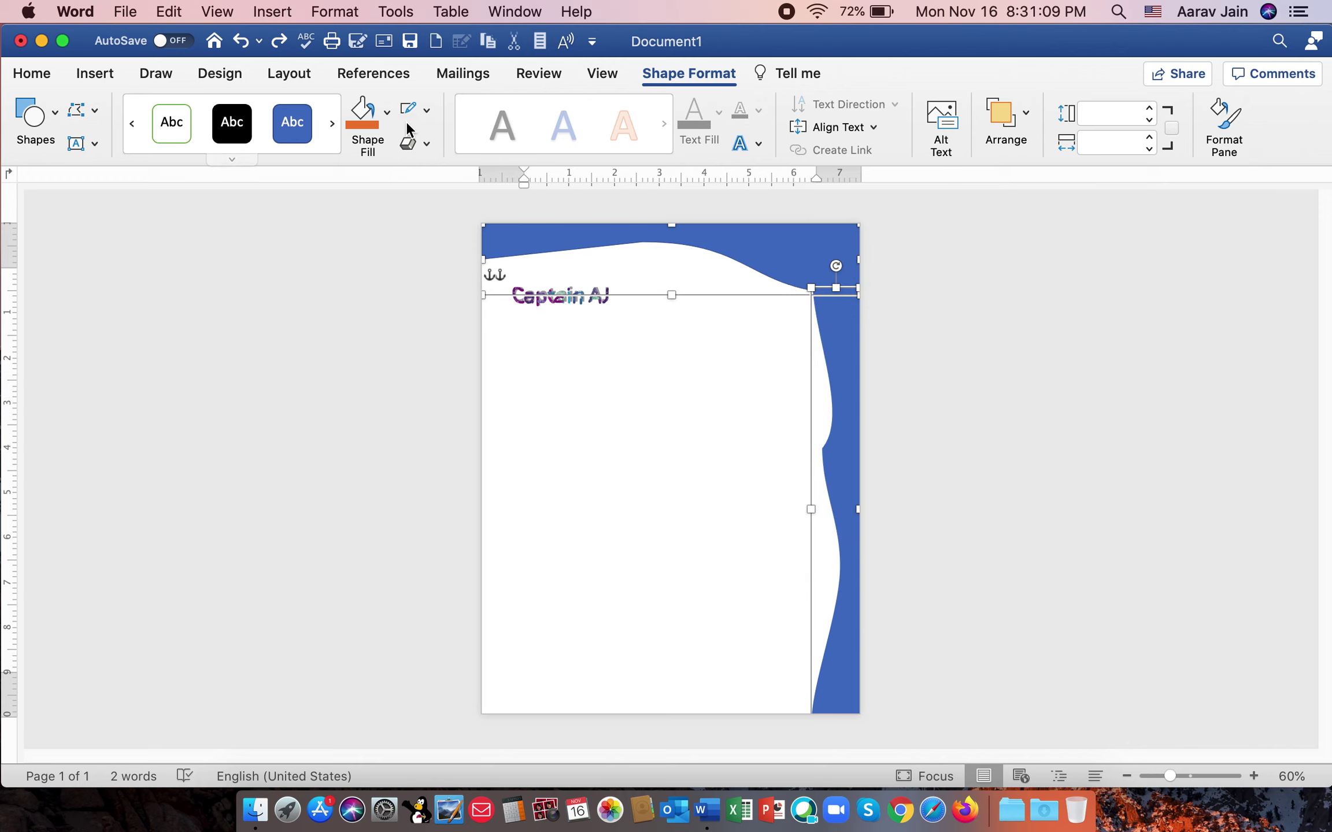
click(718, 355)
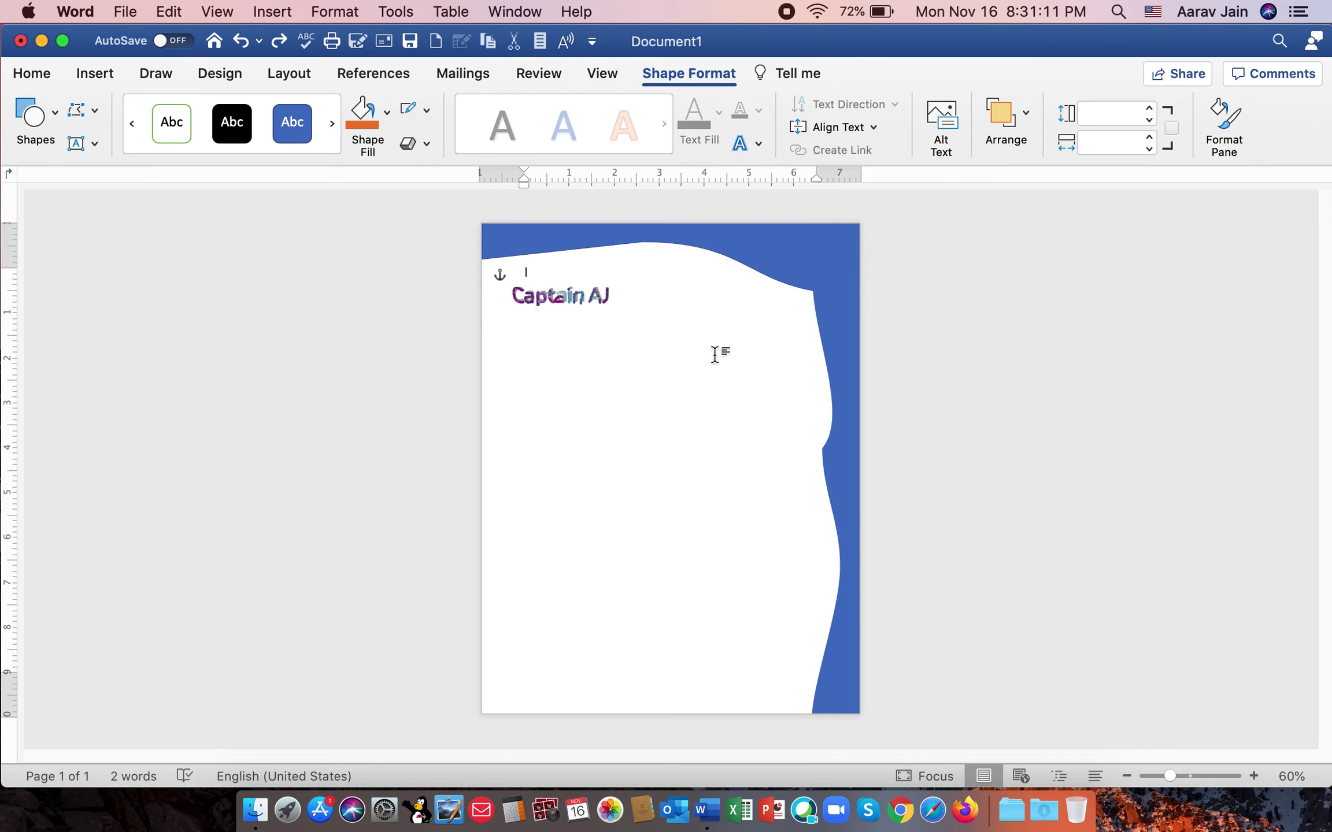
click(752, 267)
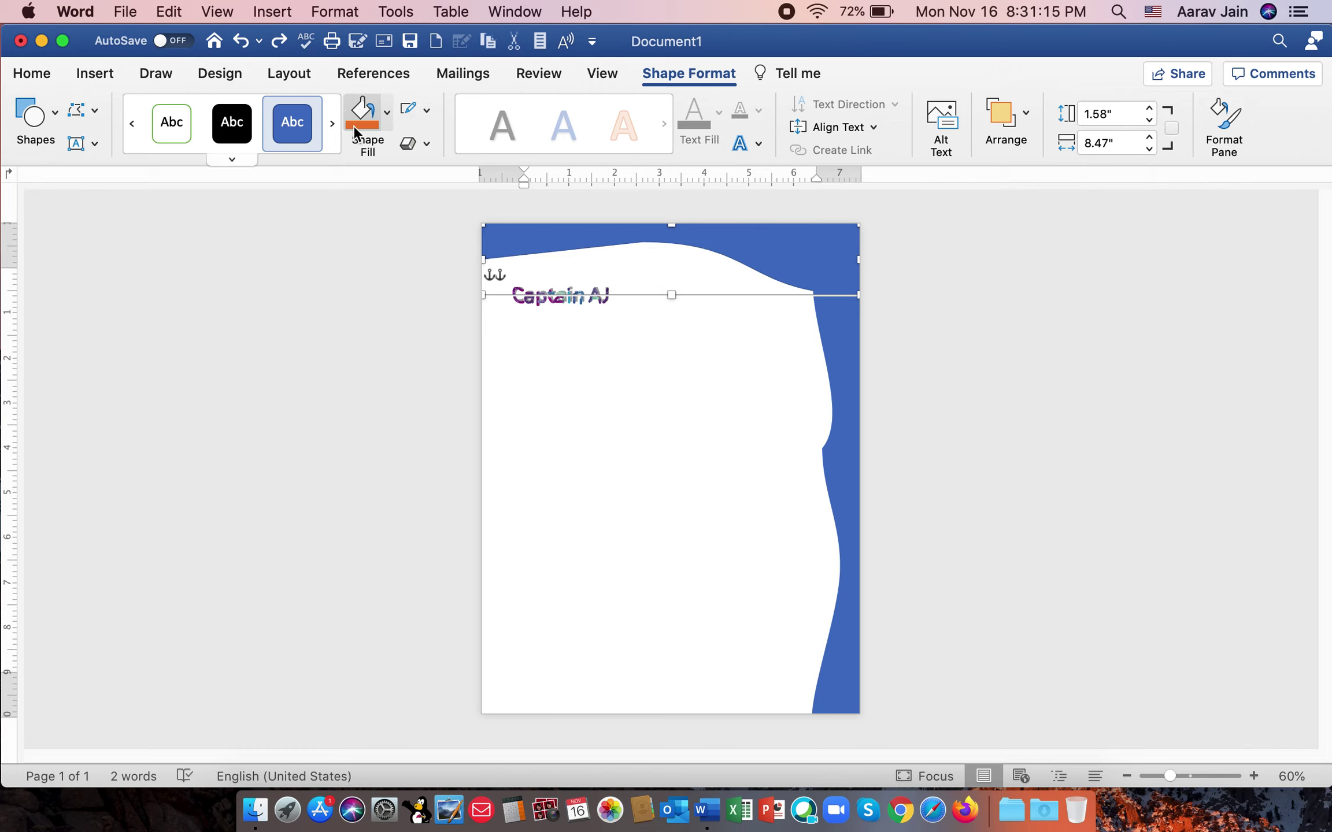
Fill the grouped header and right band with the dark purple texture.
click(387, 112)
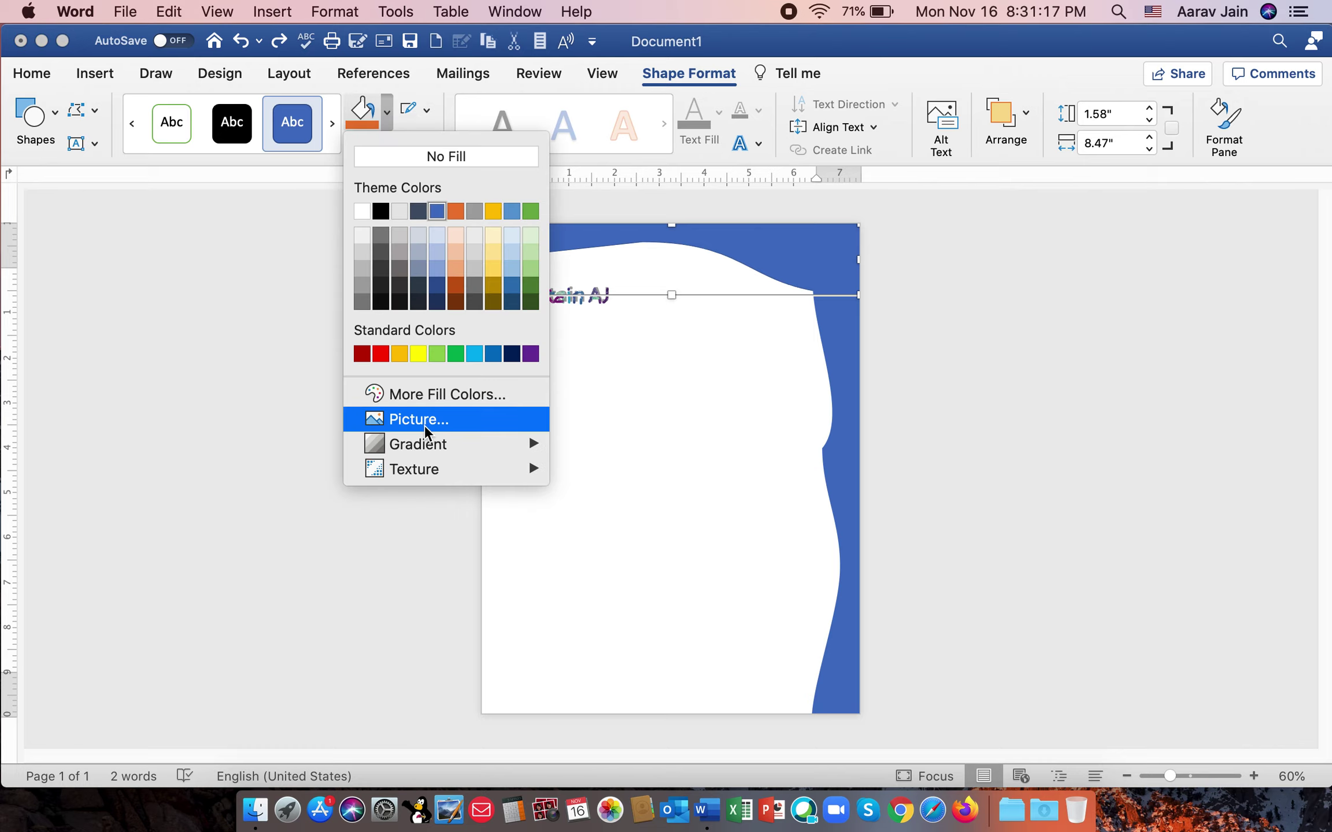
click(734, 429)
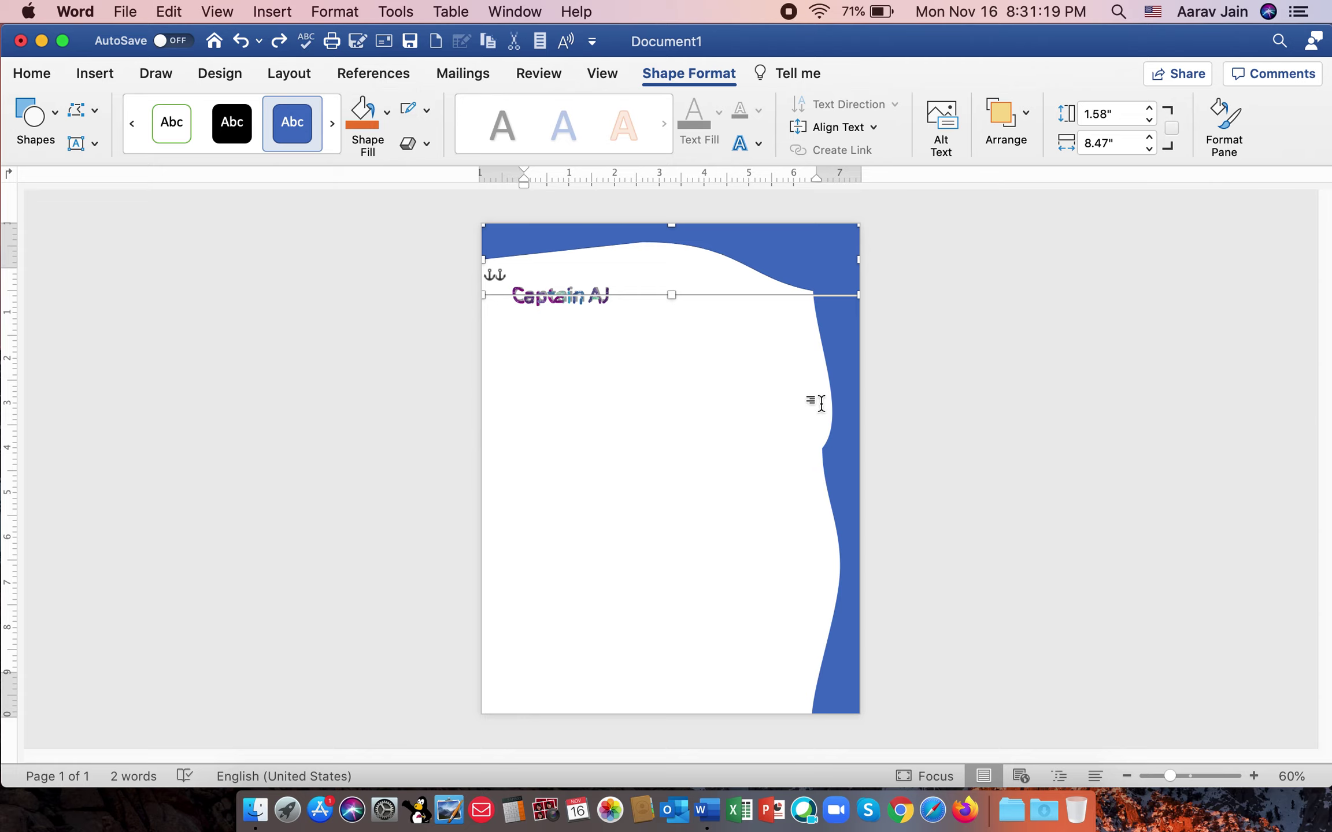
click(850, 409)
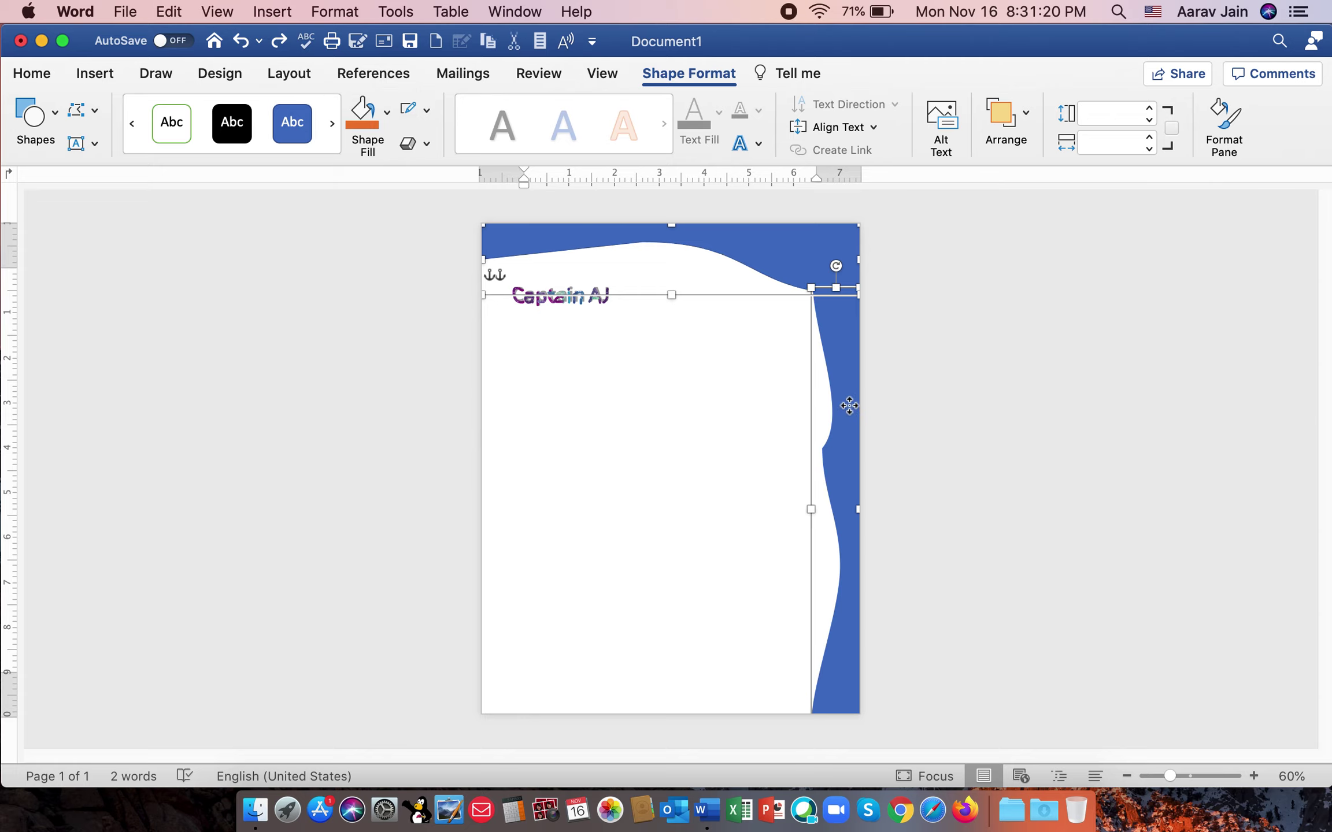
click(384, 109)
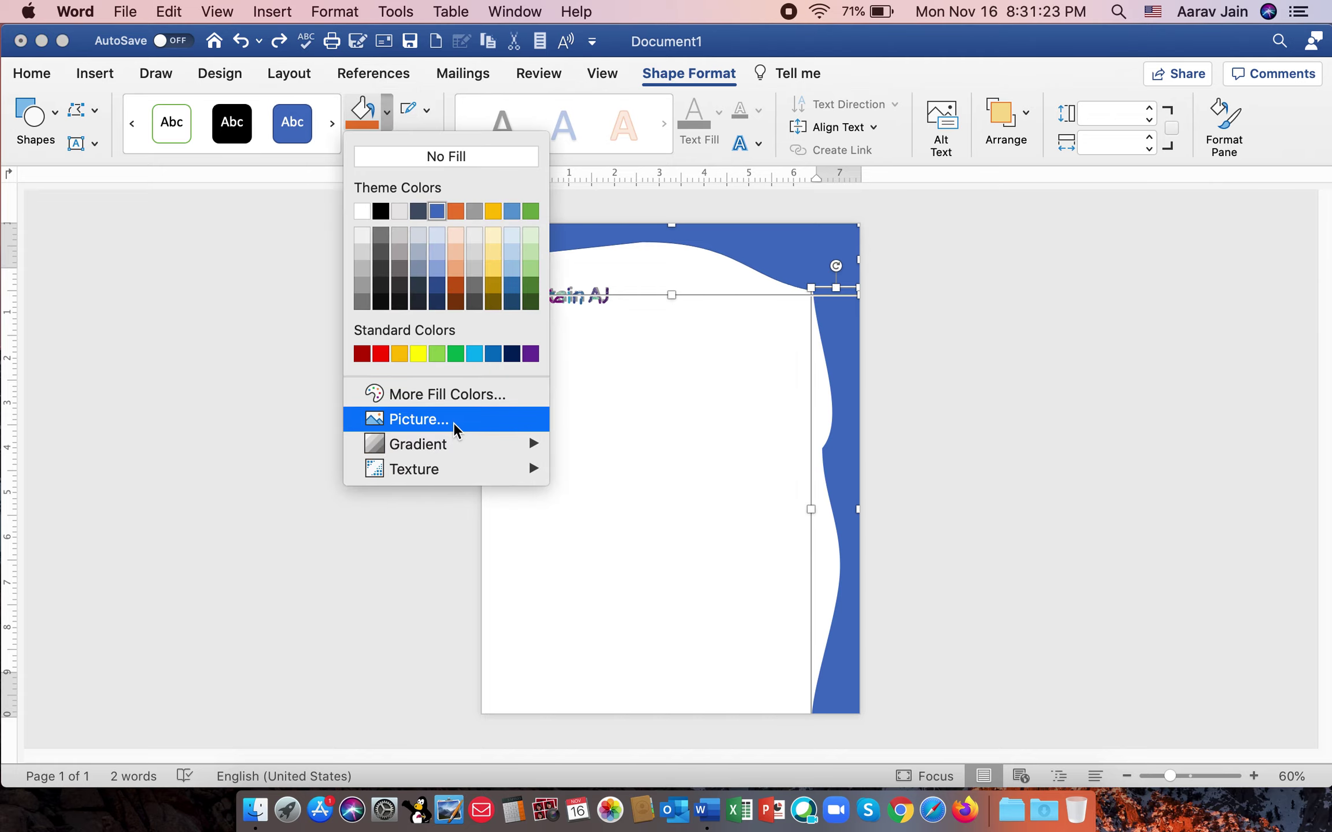
mouse_move(445, 469)
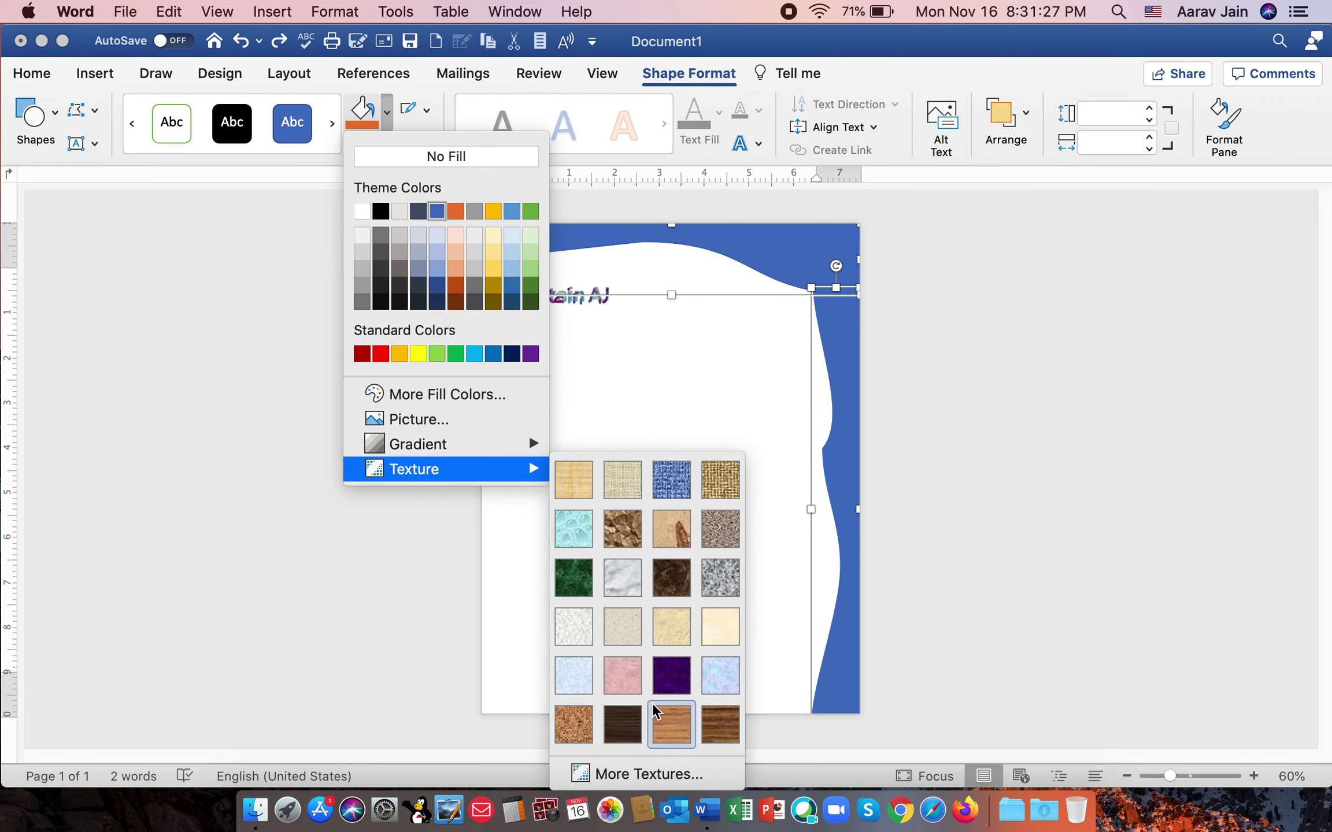
click(671, 676)
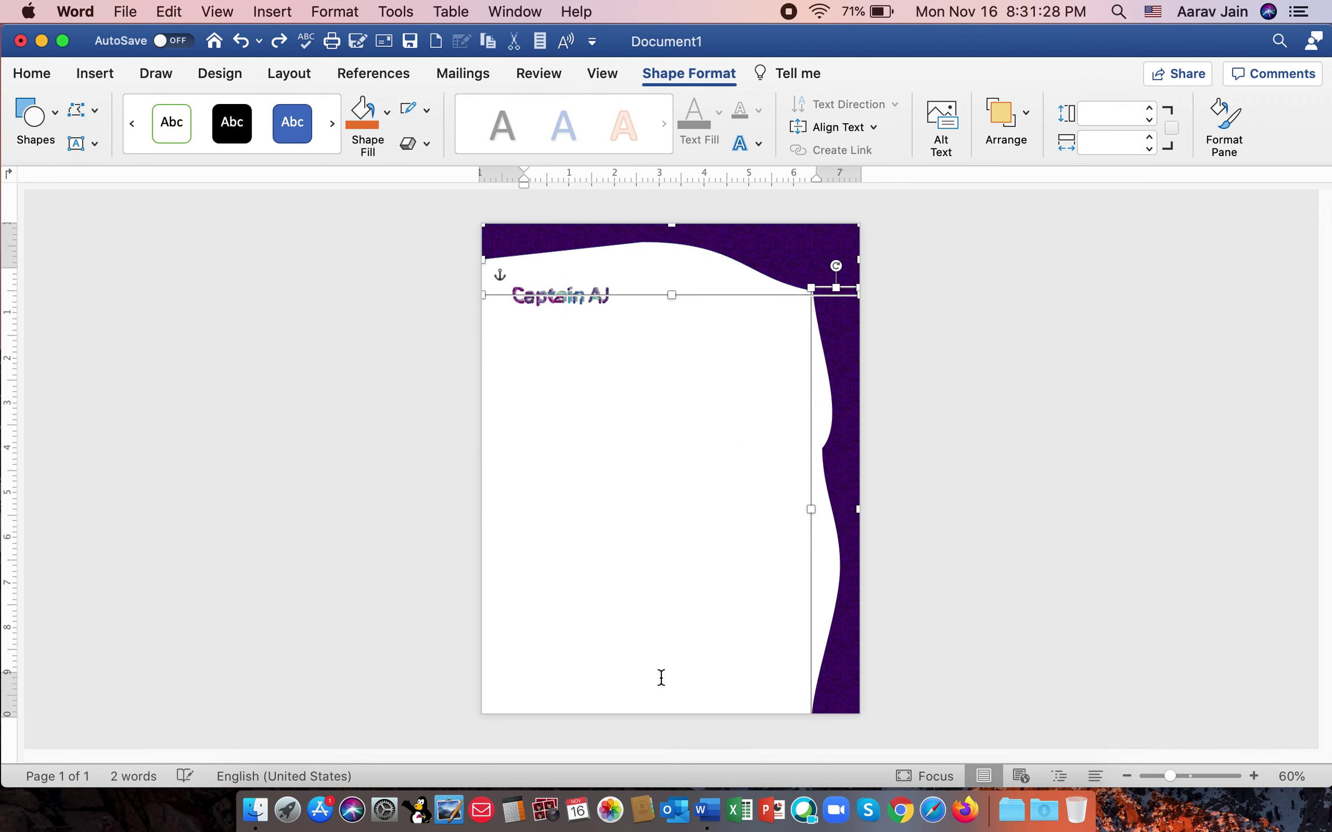
click(944, 440)
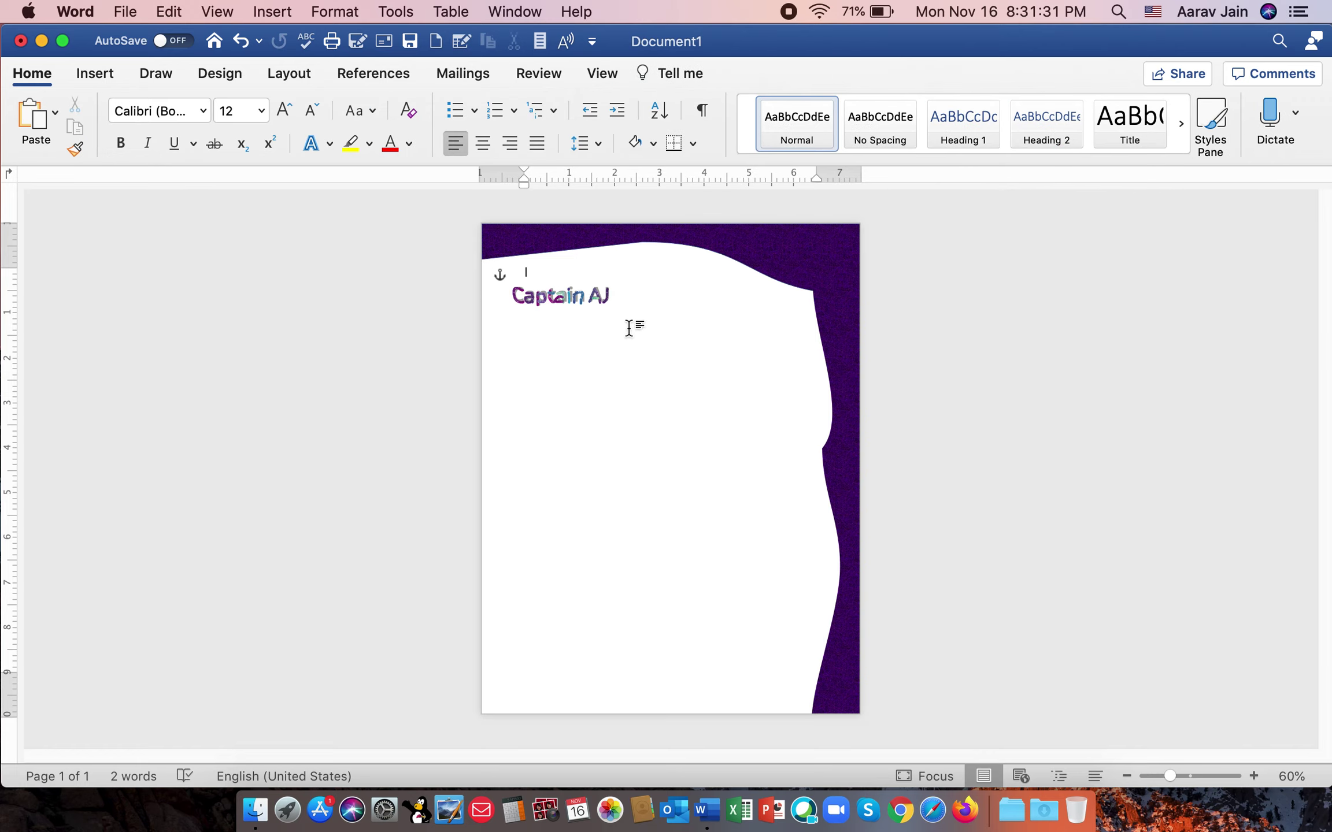
Cut and paste back the small title box, then undo an accidental move of both title boxes.
click(590, 295)
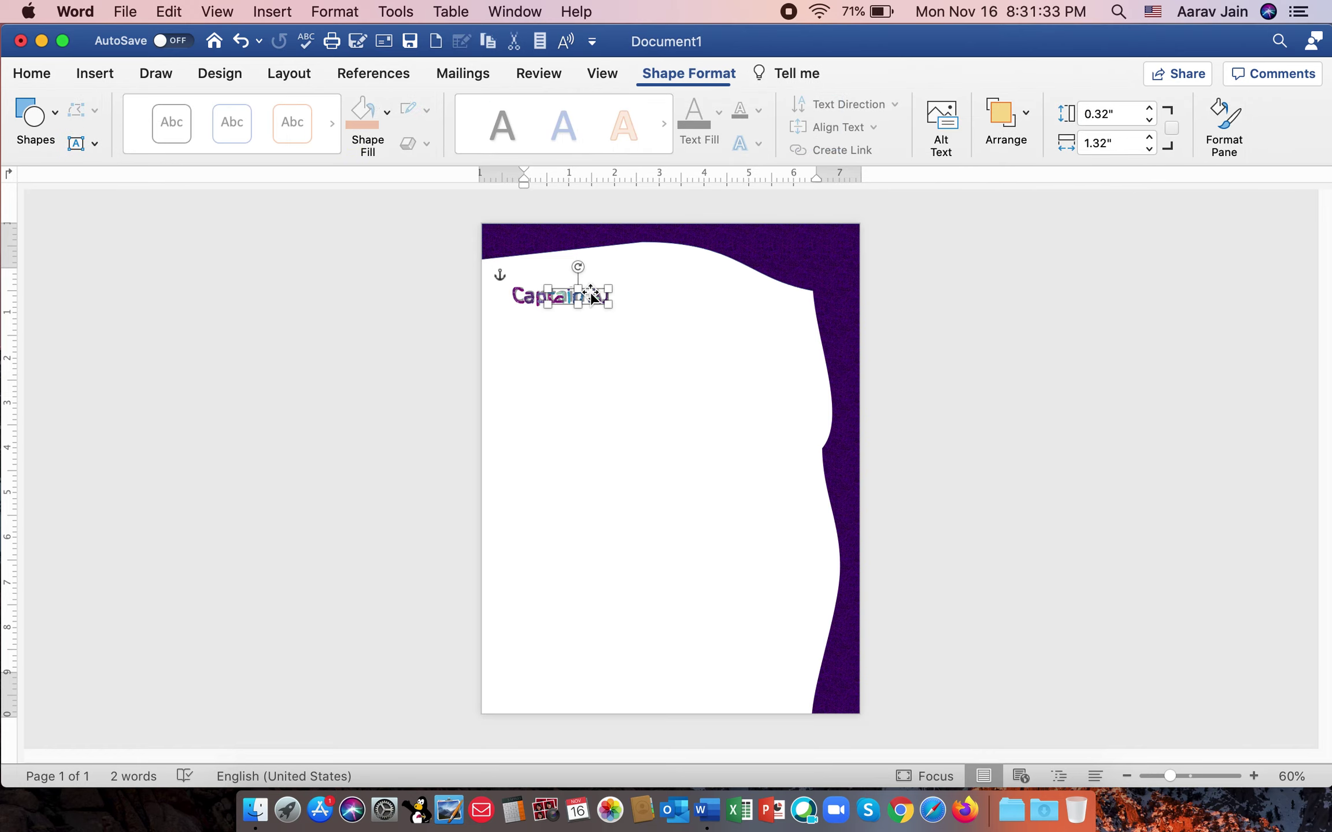
right_click(598, 295)
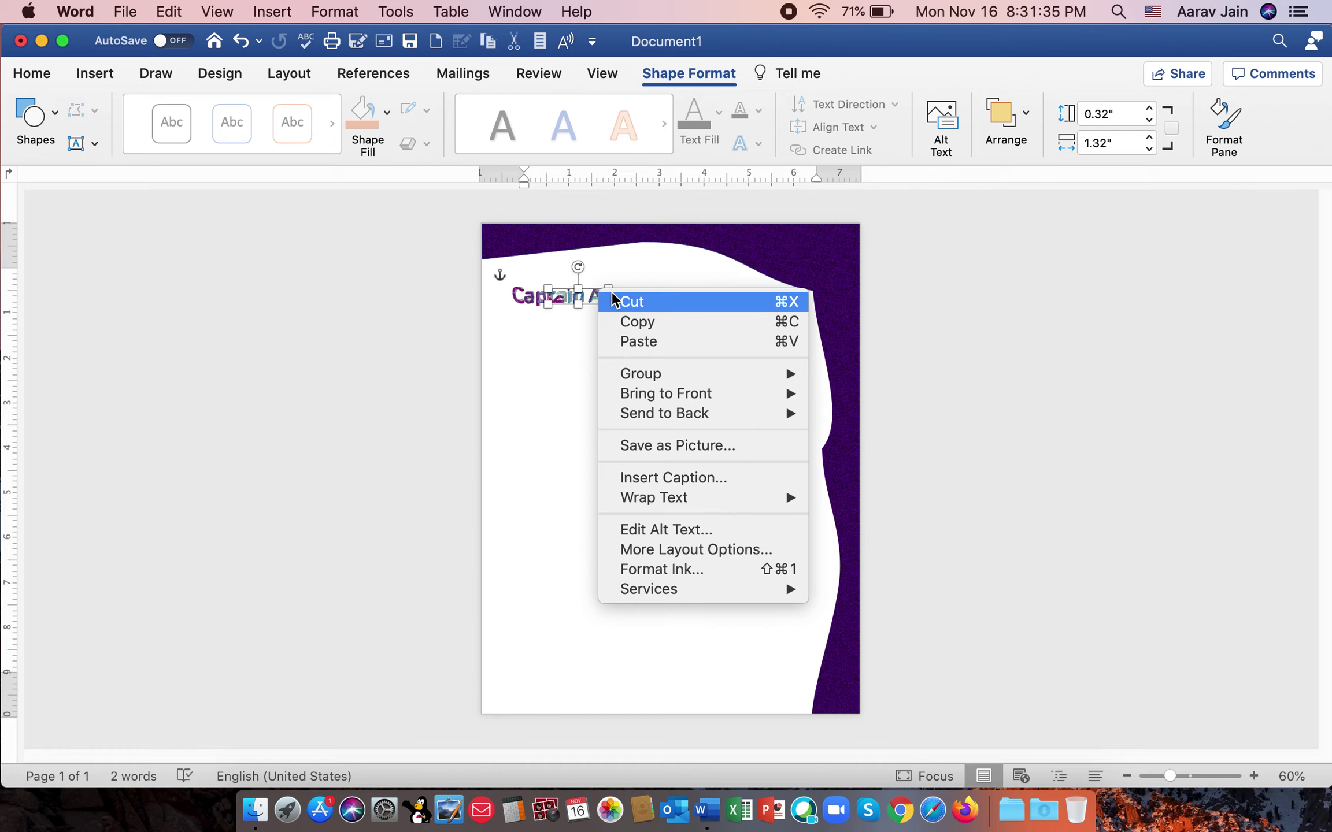
click(629, 300)
key(super+v)
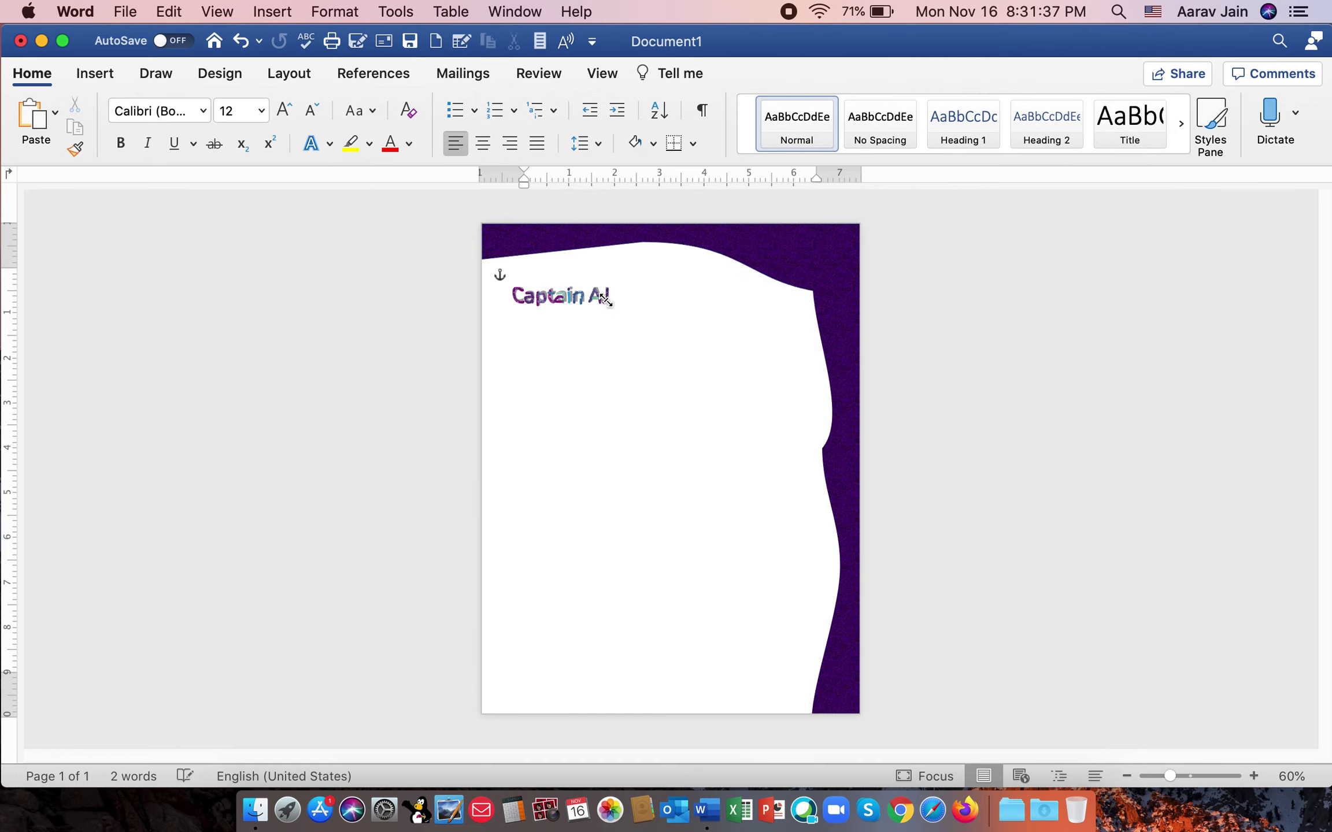
shift+click(536, 298)
drag(533, 295, 578, 350)
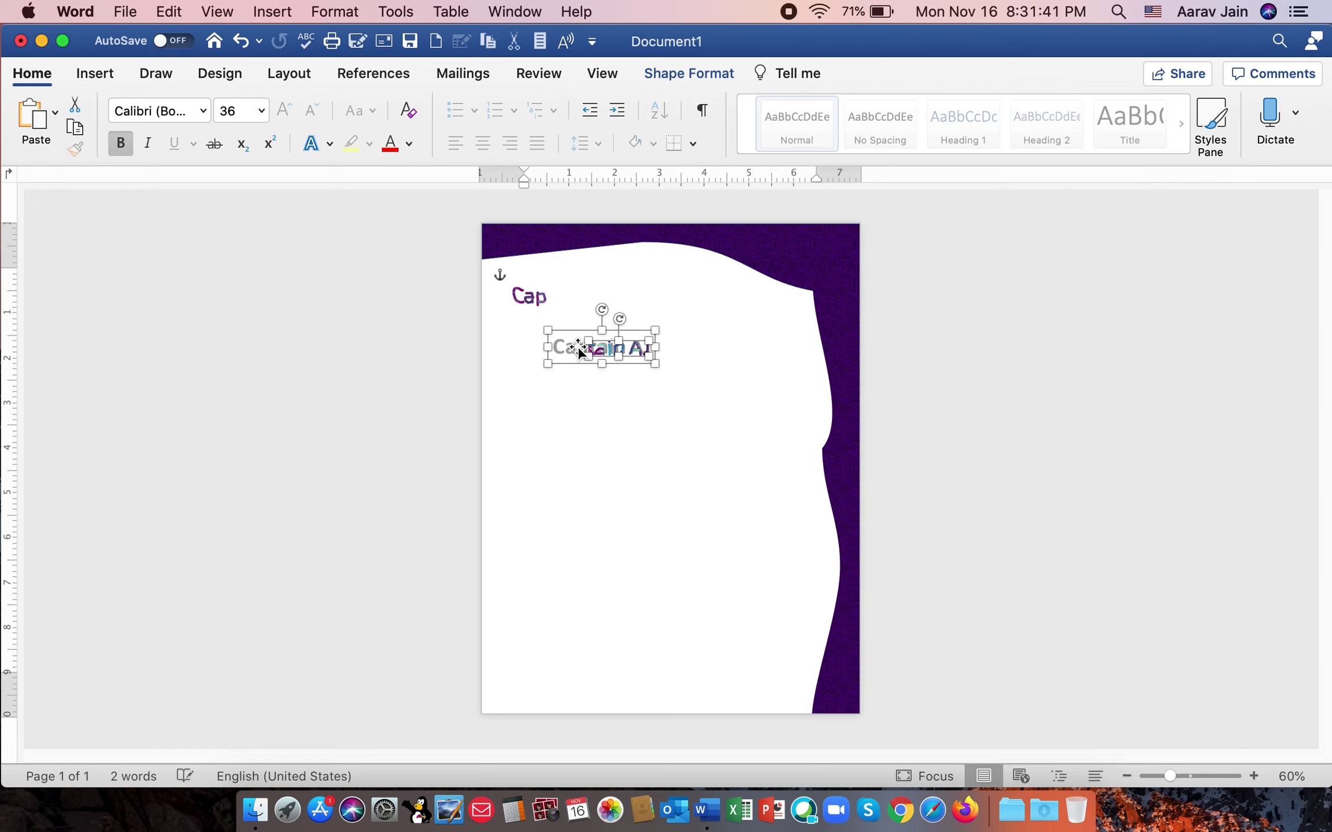
click(572, 309)
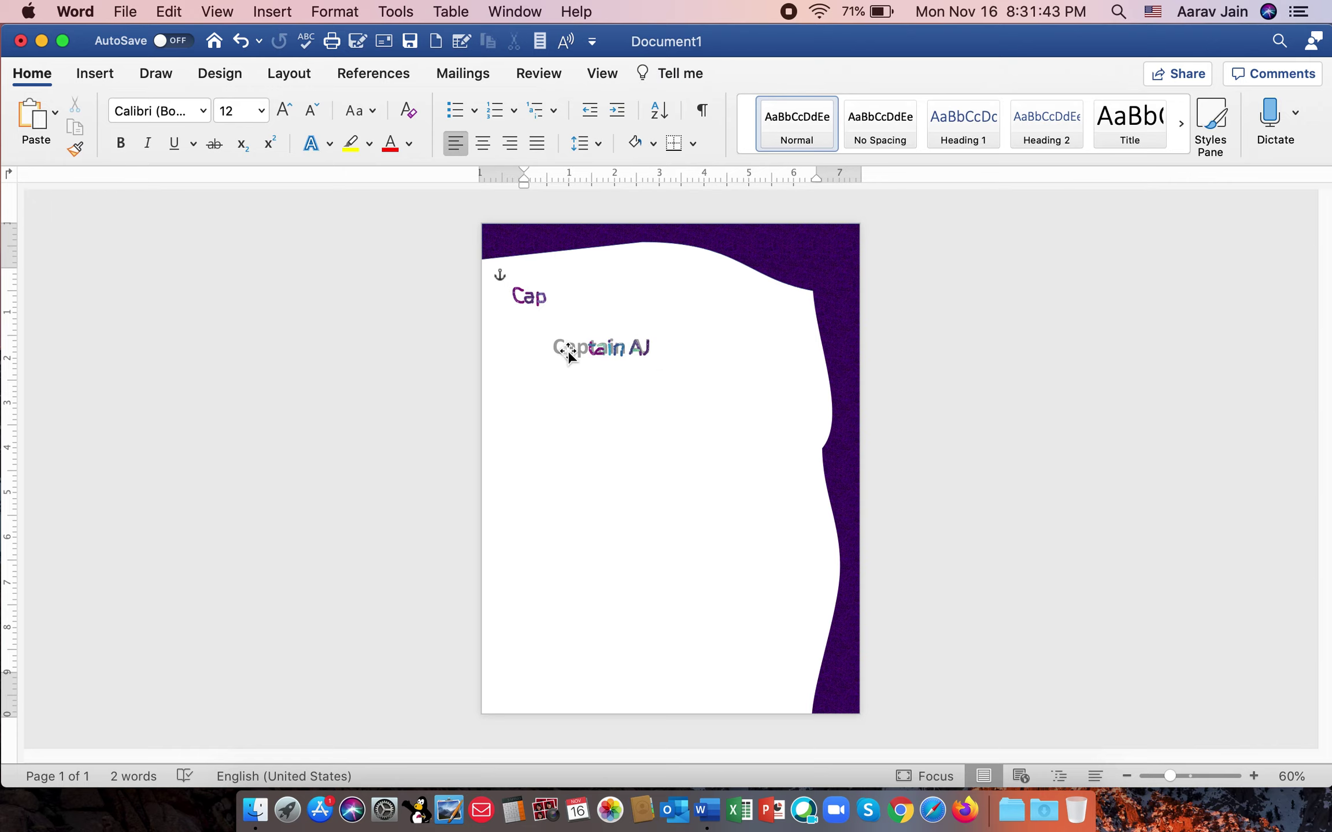
key(super+z)
key(super+z)
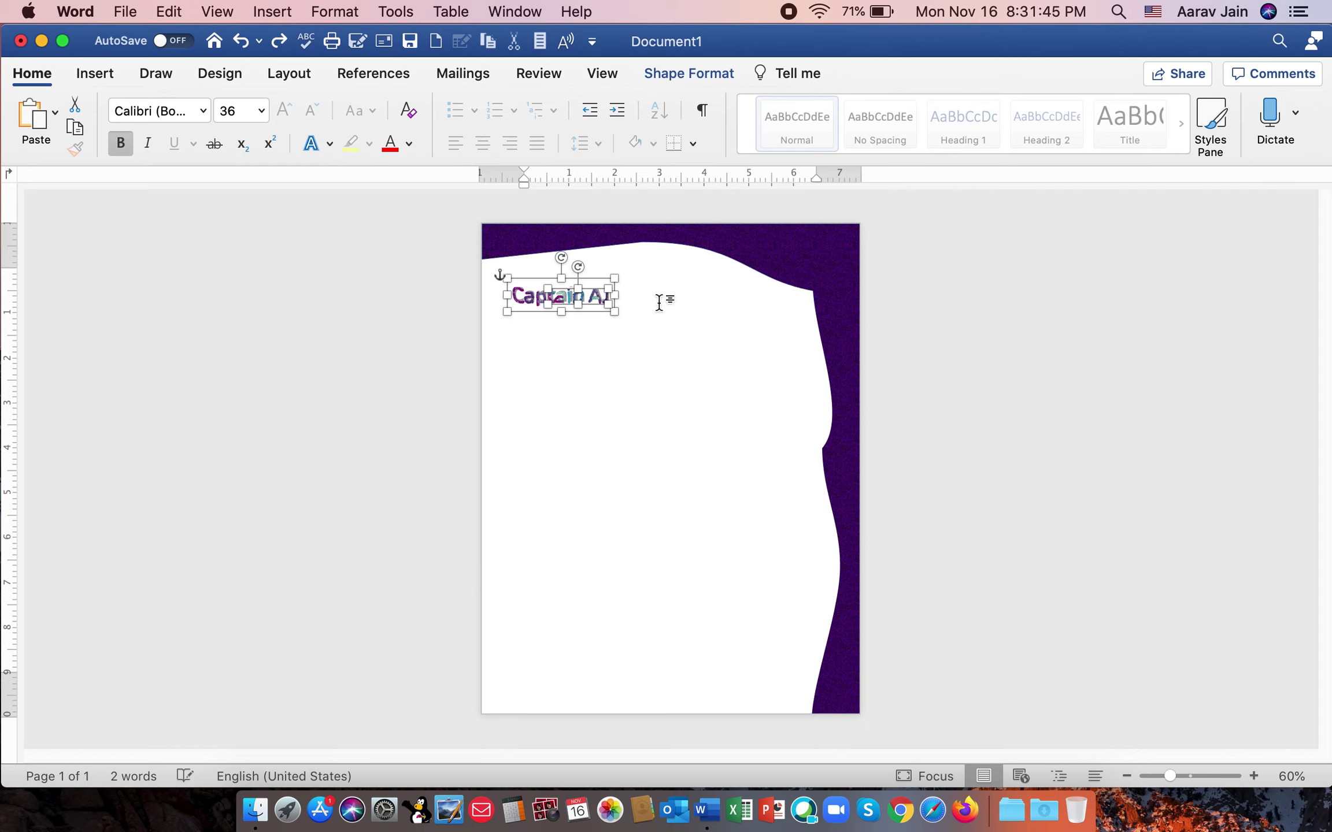
click(658, 301)
Align the smaller Captain AJ box over the other and cut the larger duplicate.
click(603, 297)
drag(562, 298, 529, 295)
click(552, 296)
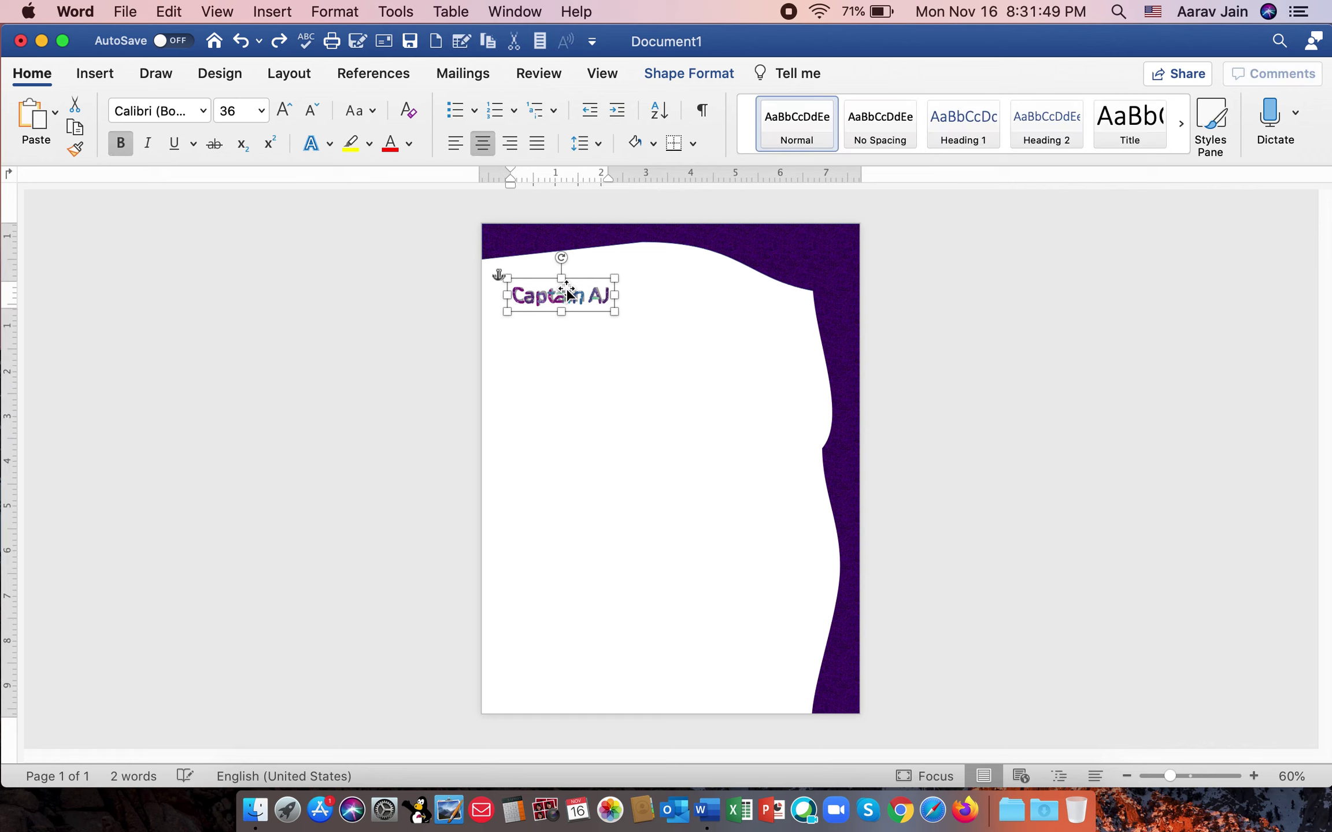
right_click(572, 294)
click(607, 297)
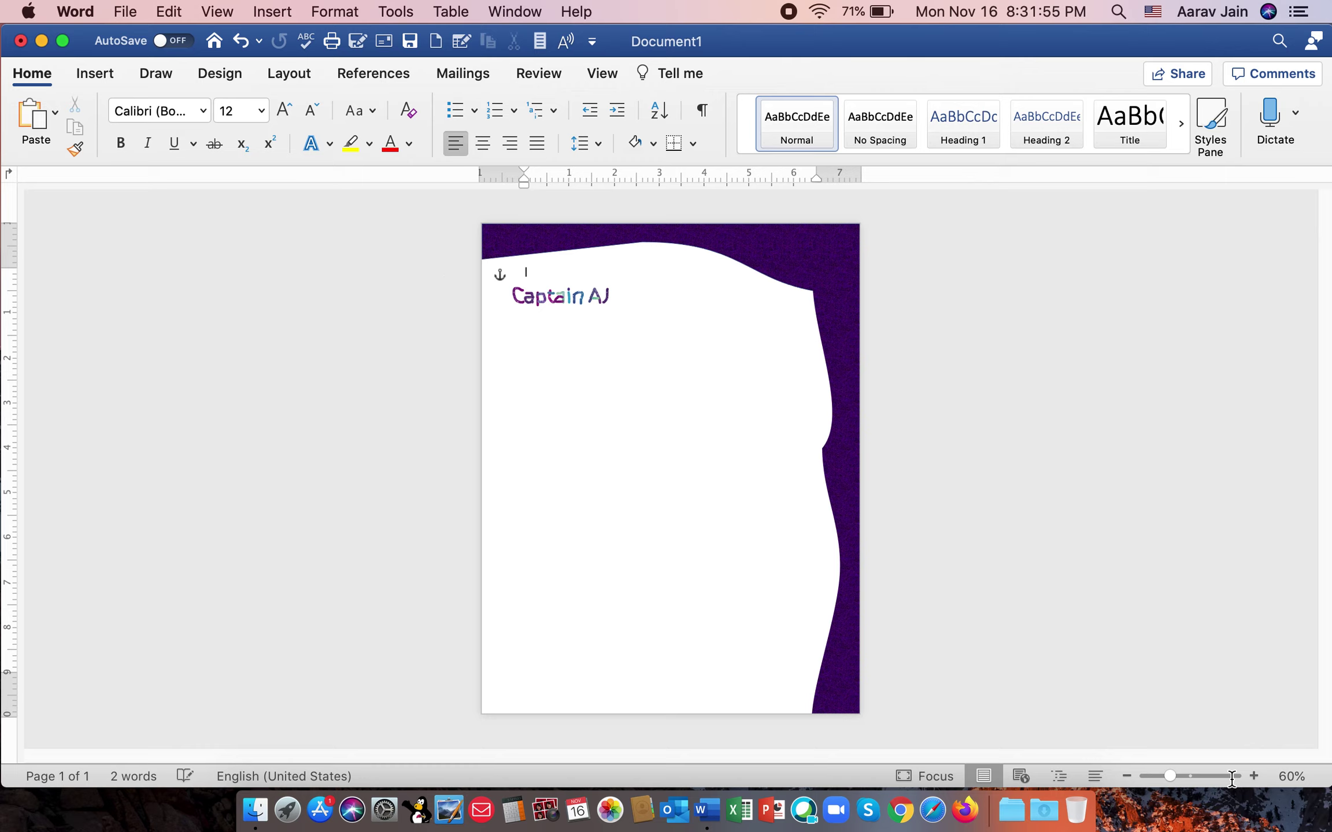
Fill the header and right band with the light tan canvas texture, replacing an interim wood texture.
click(828, 316)
click(823, 301)
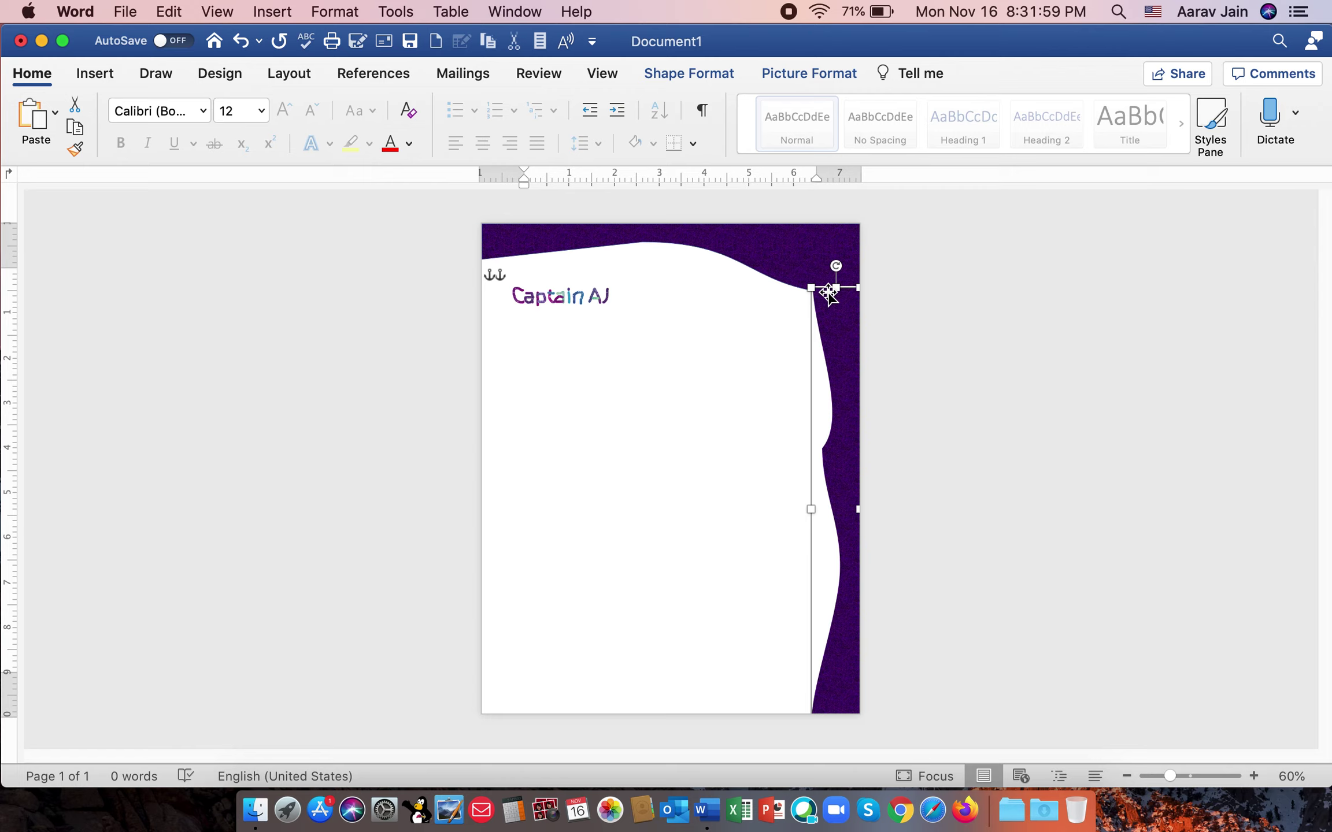
shift+click(817, 273)
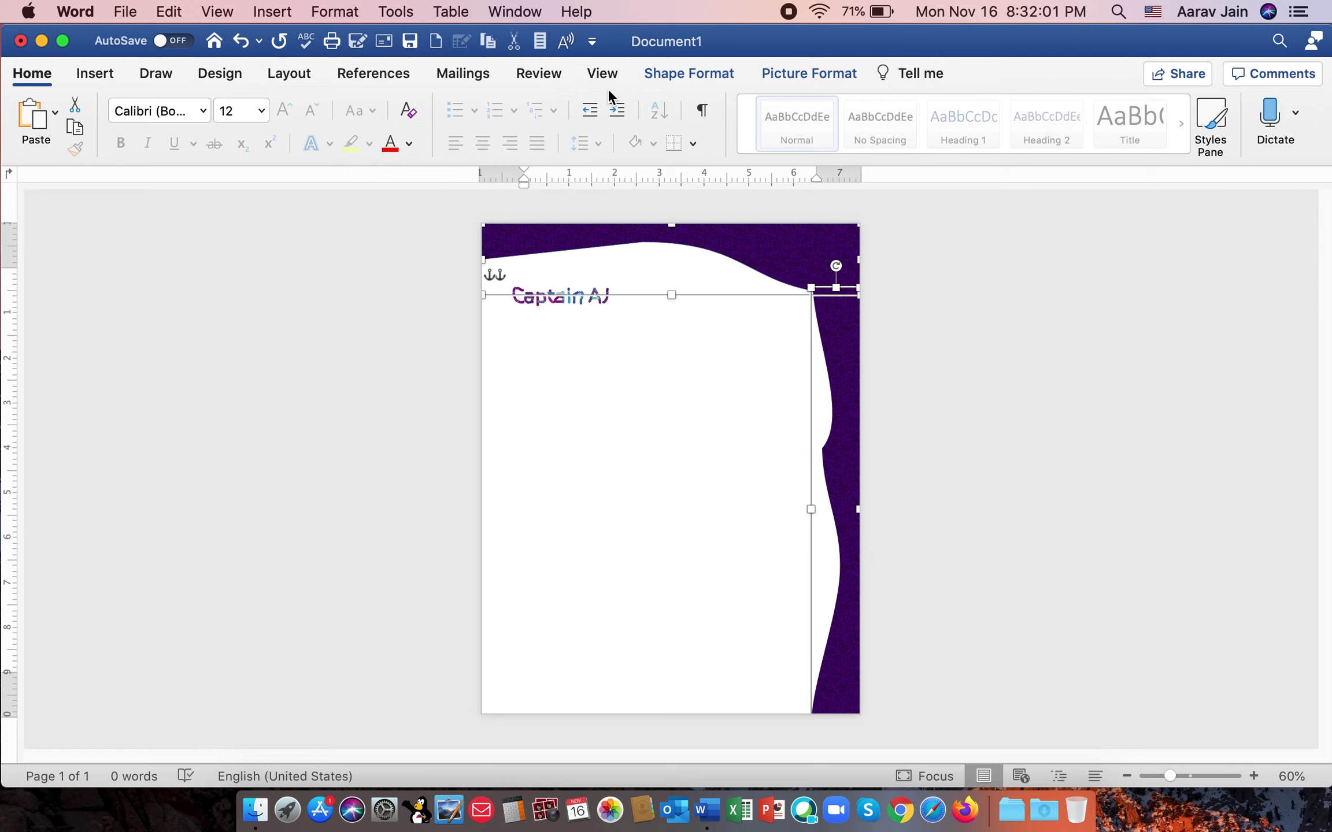
click(718, 77)
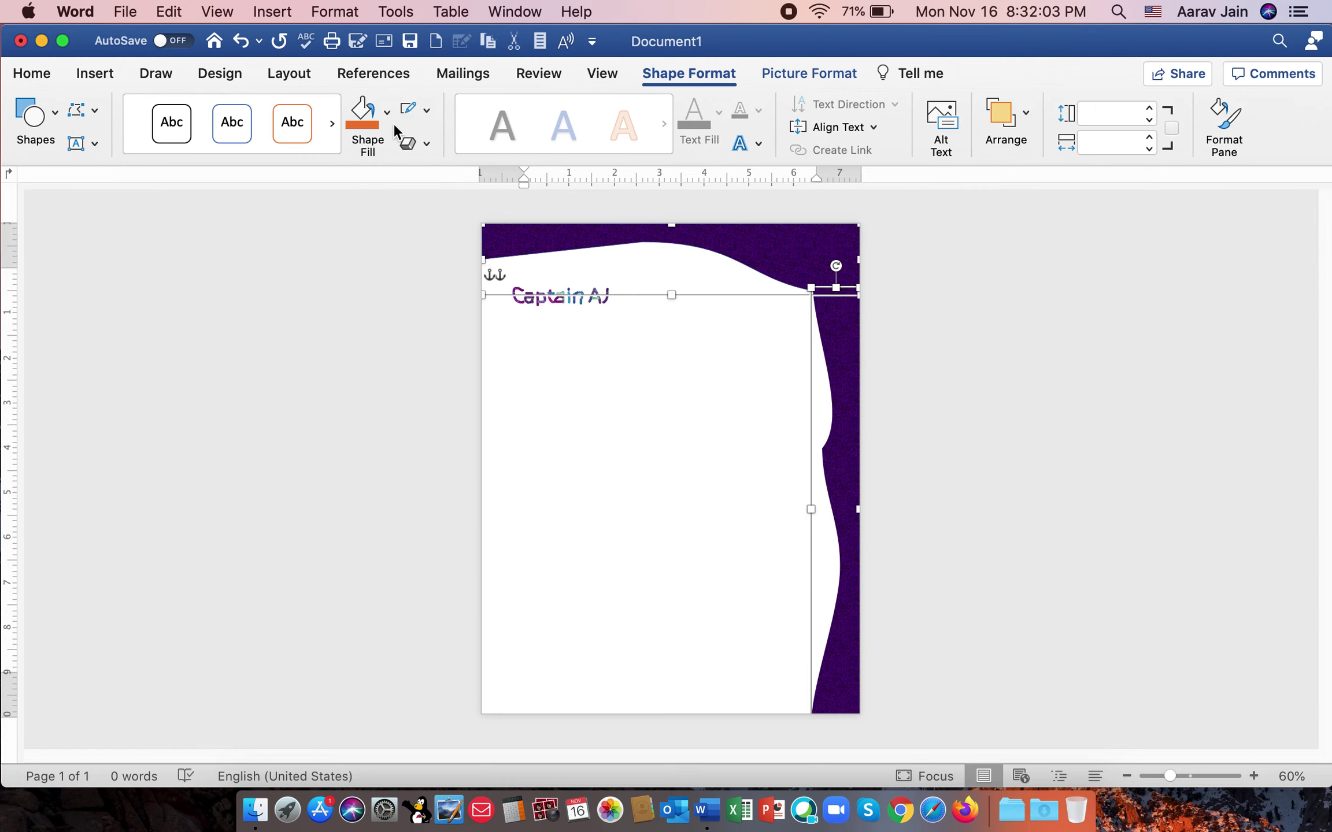
click(387, 113)
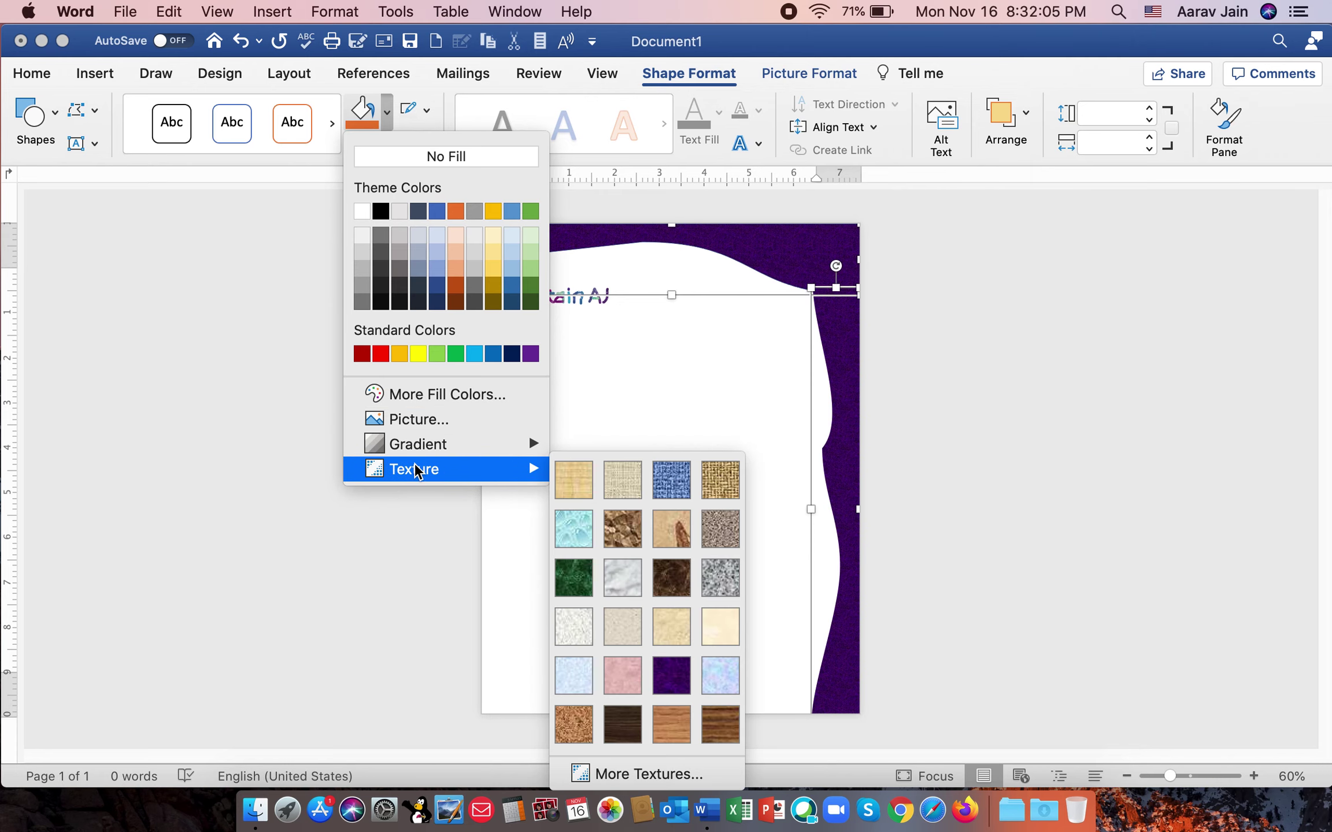
mouse_move(445, 469)
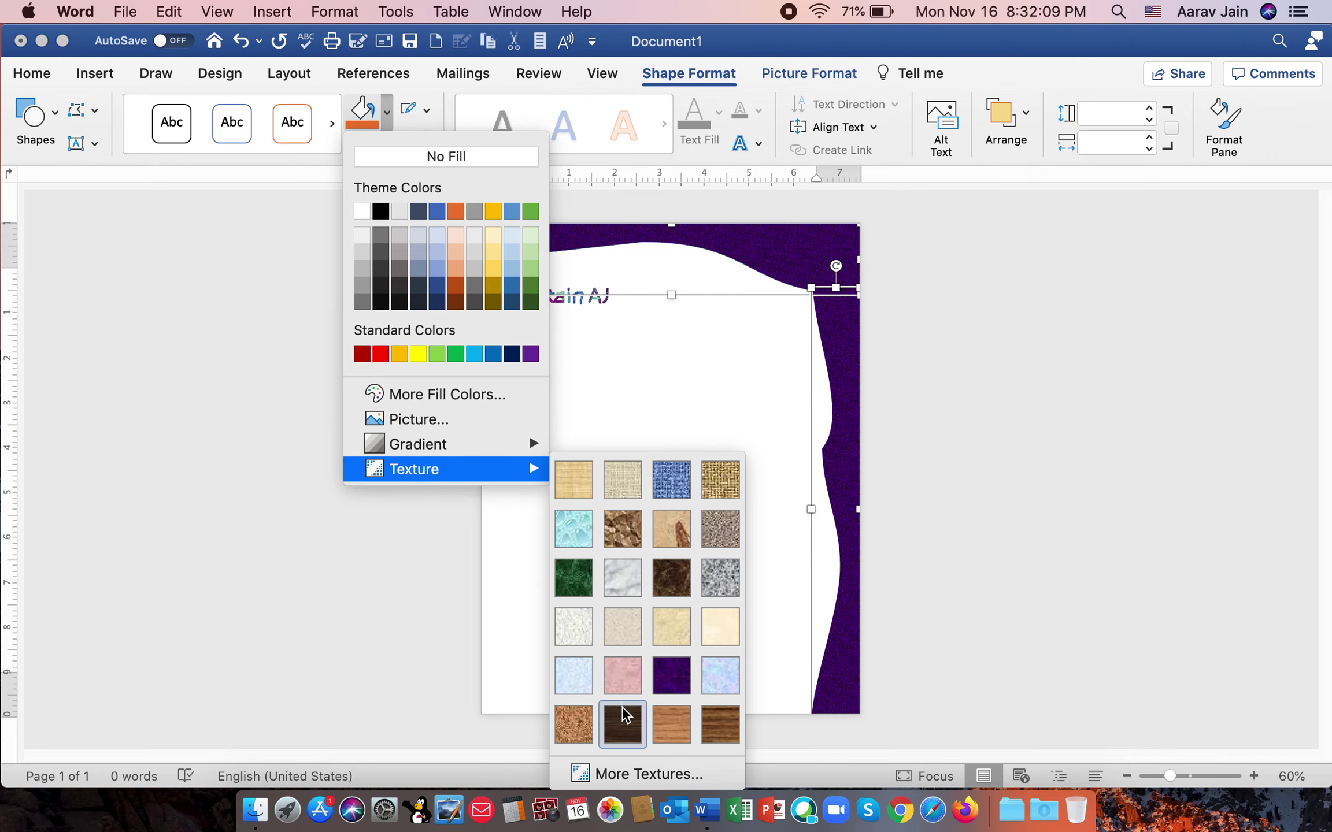
click(671, 720)
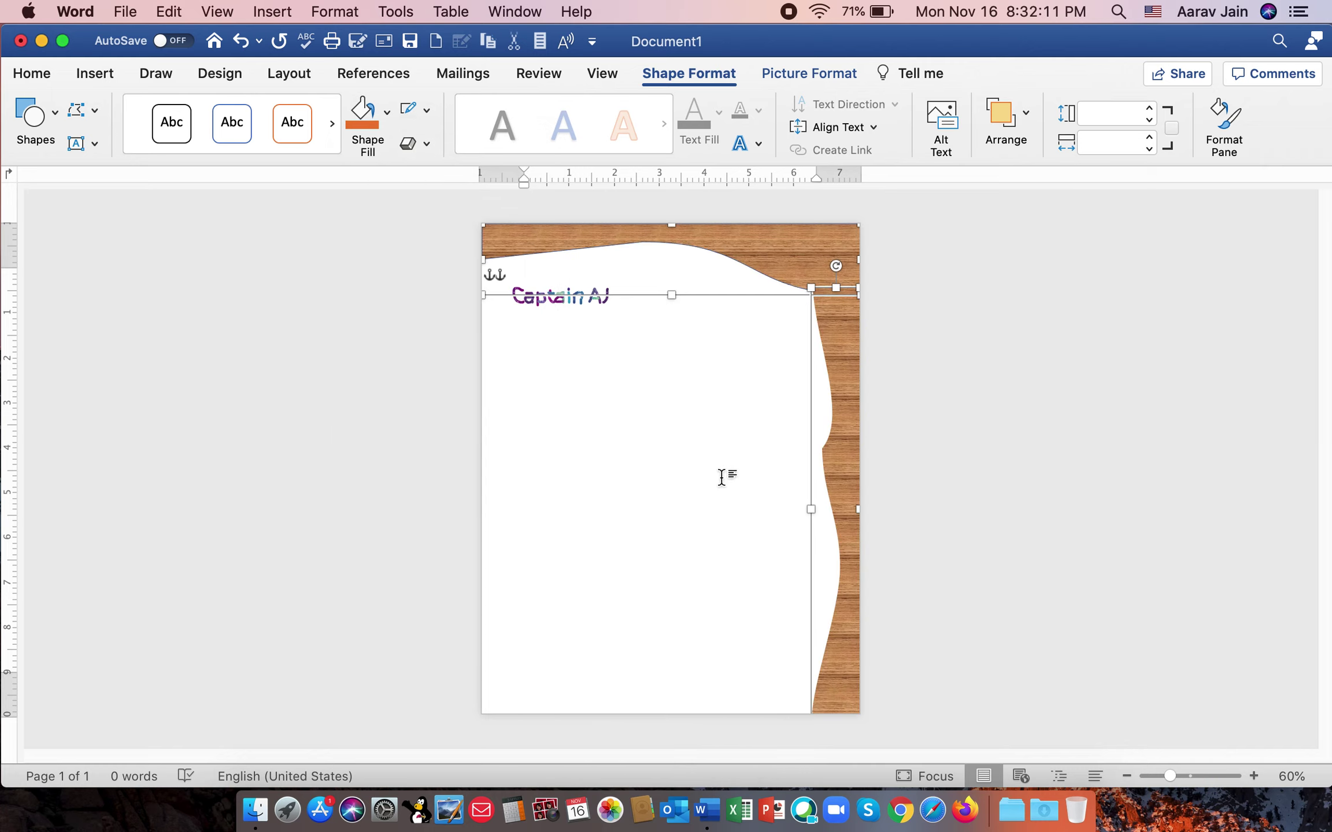
click(386, 111)
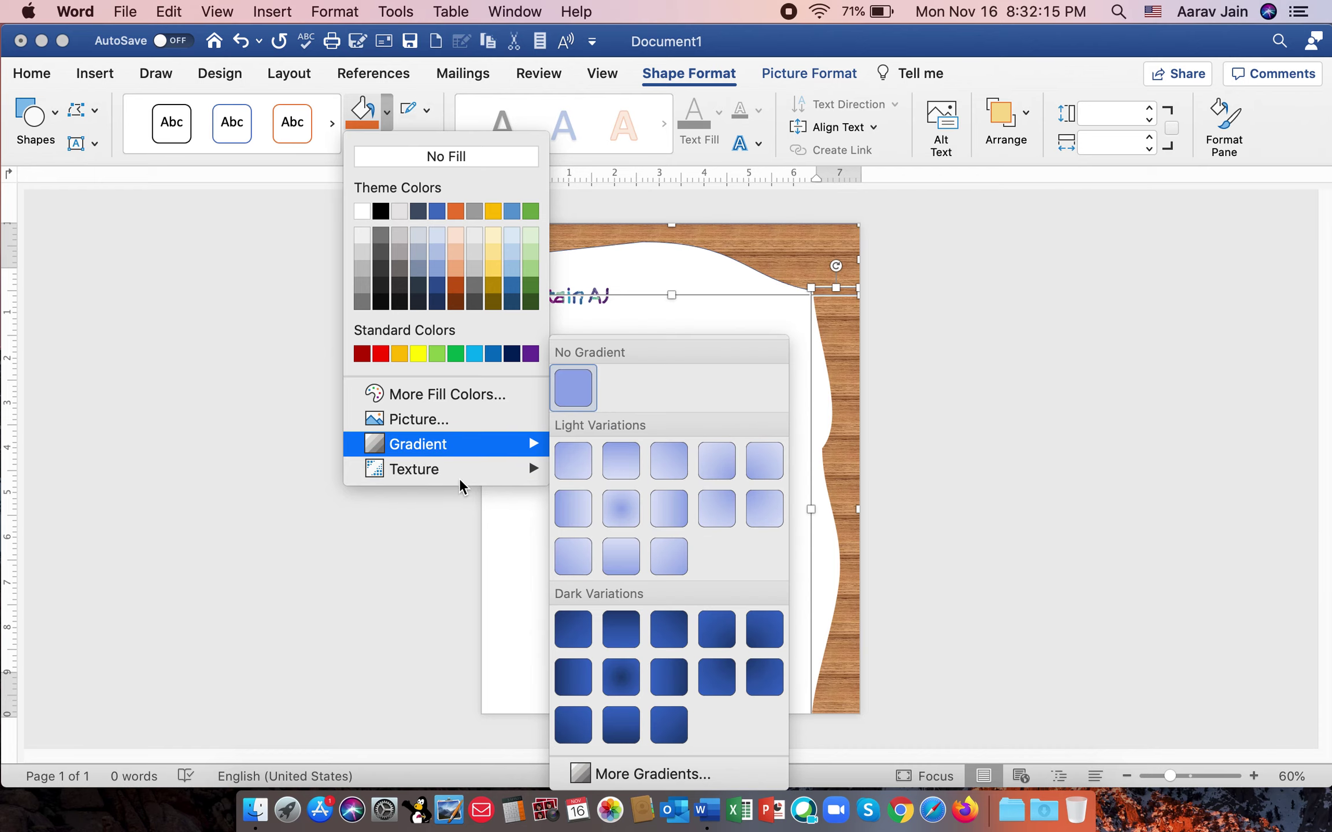
mouse_move(447, 470)
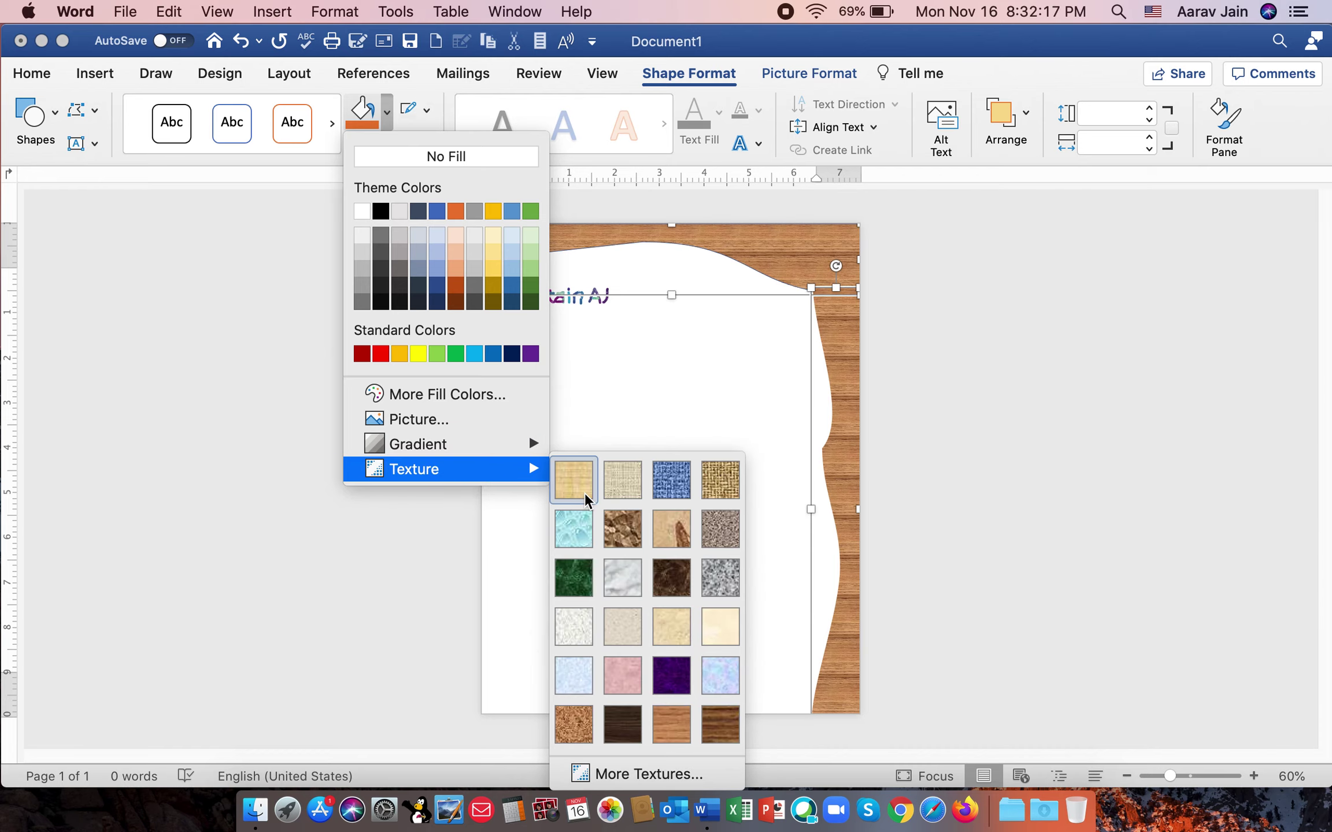
click(574, 487)
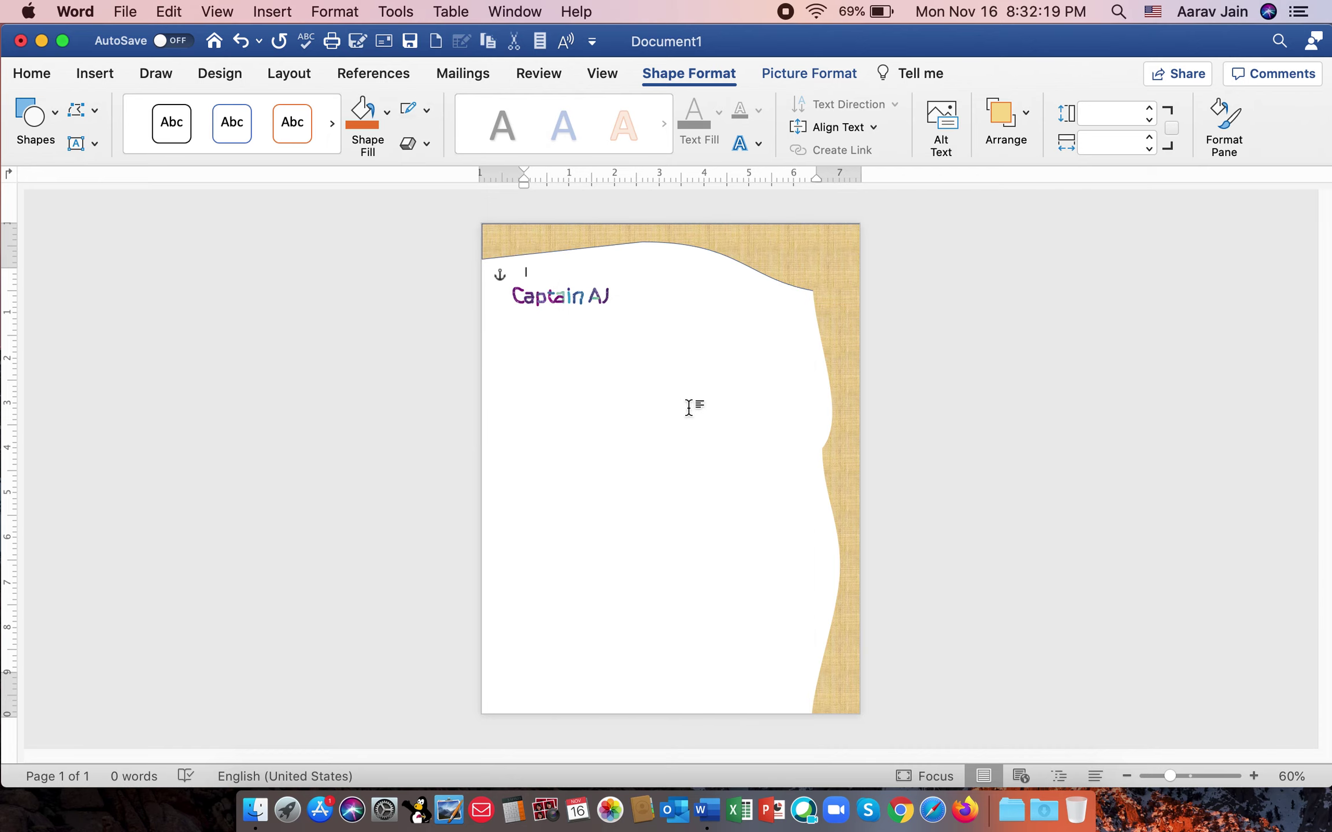
Set the curved header shape to No Outline.
click(765, 260)
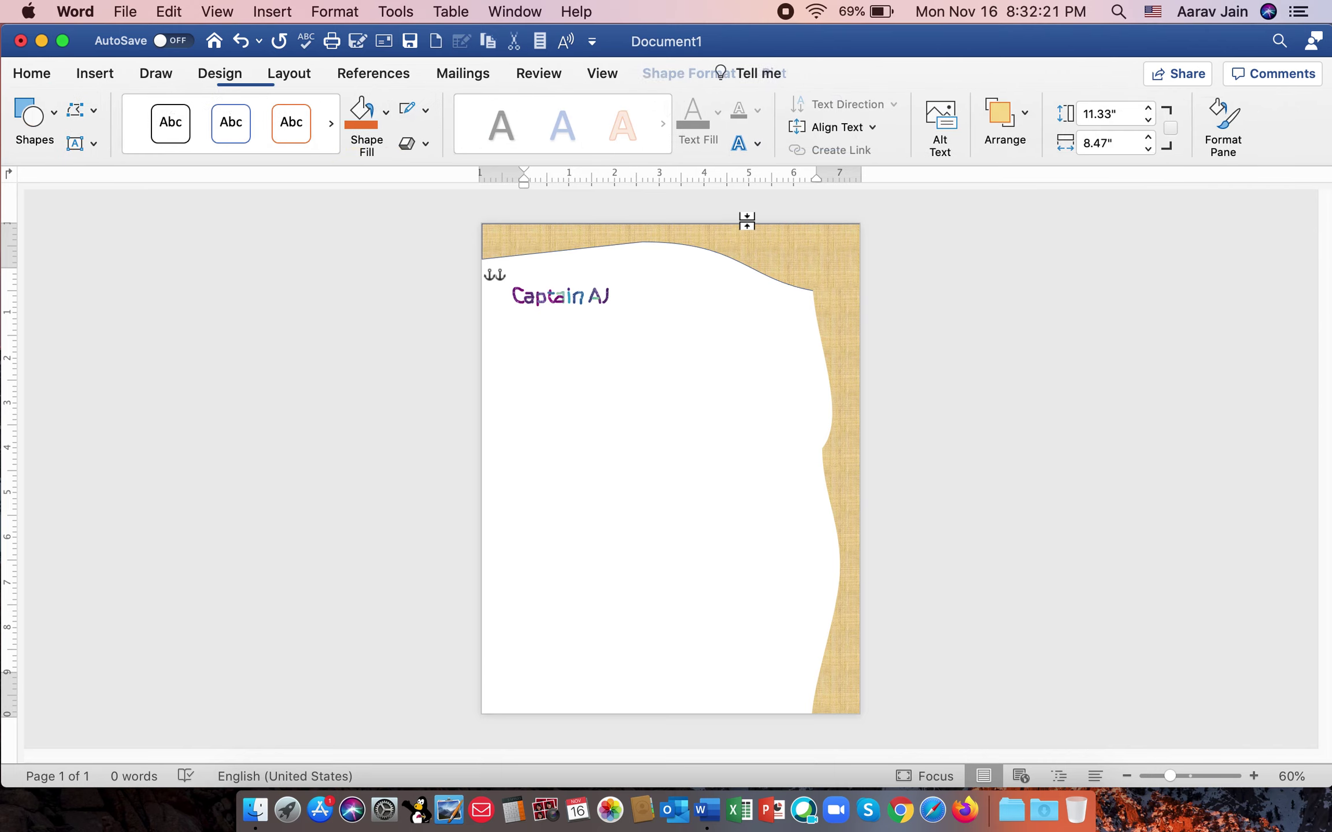
click(767, 256)
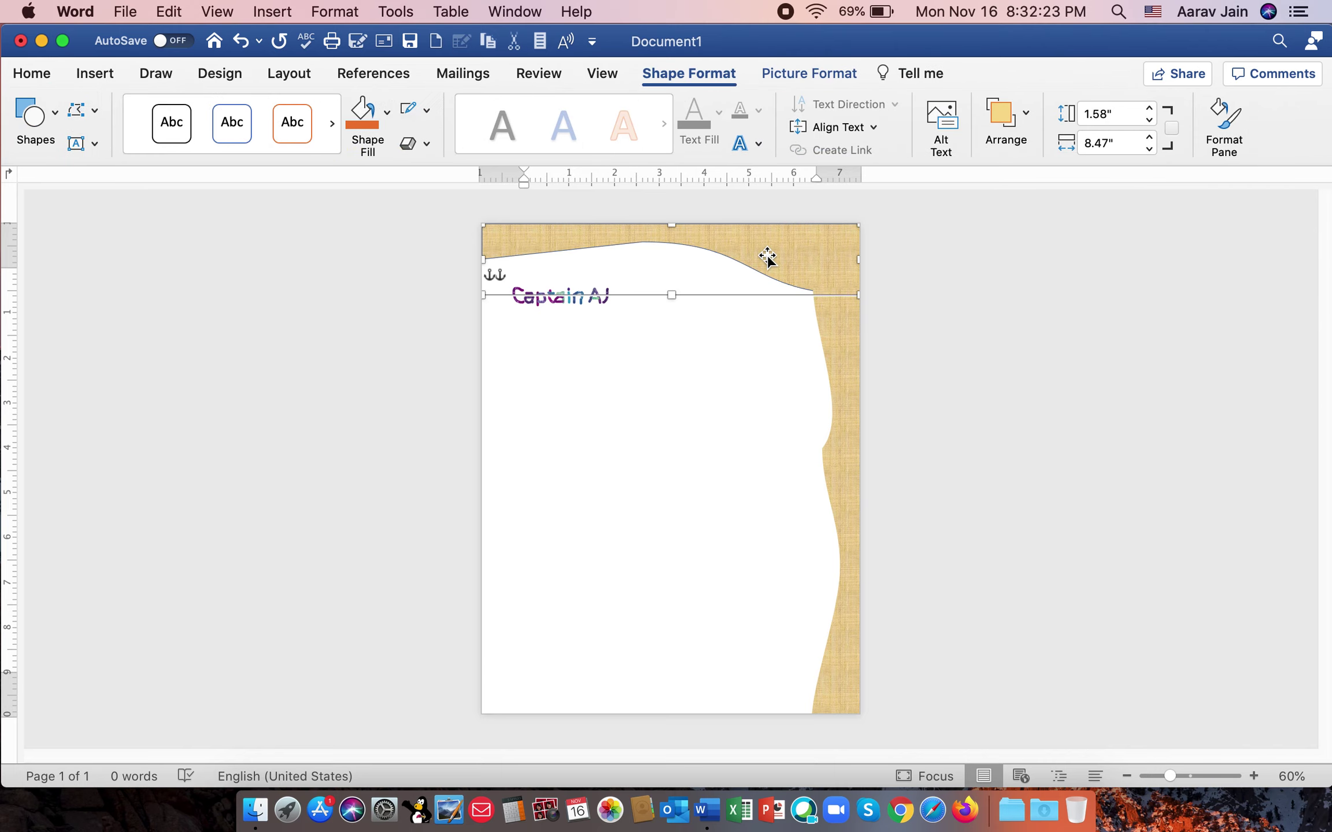
click(428, 110)
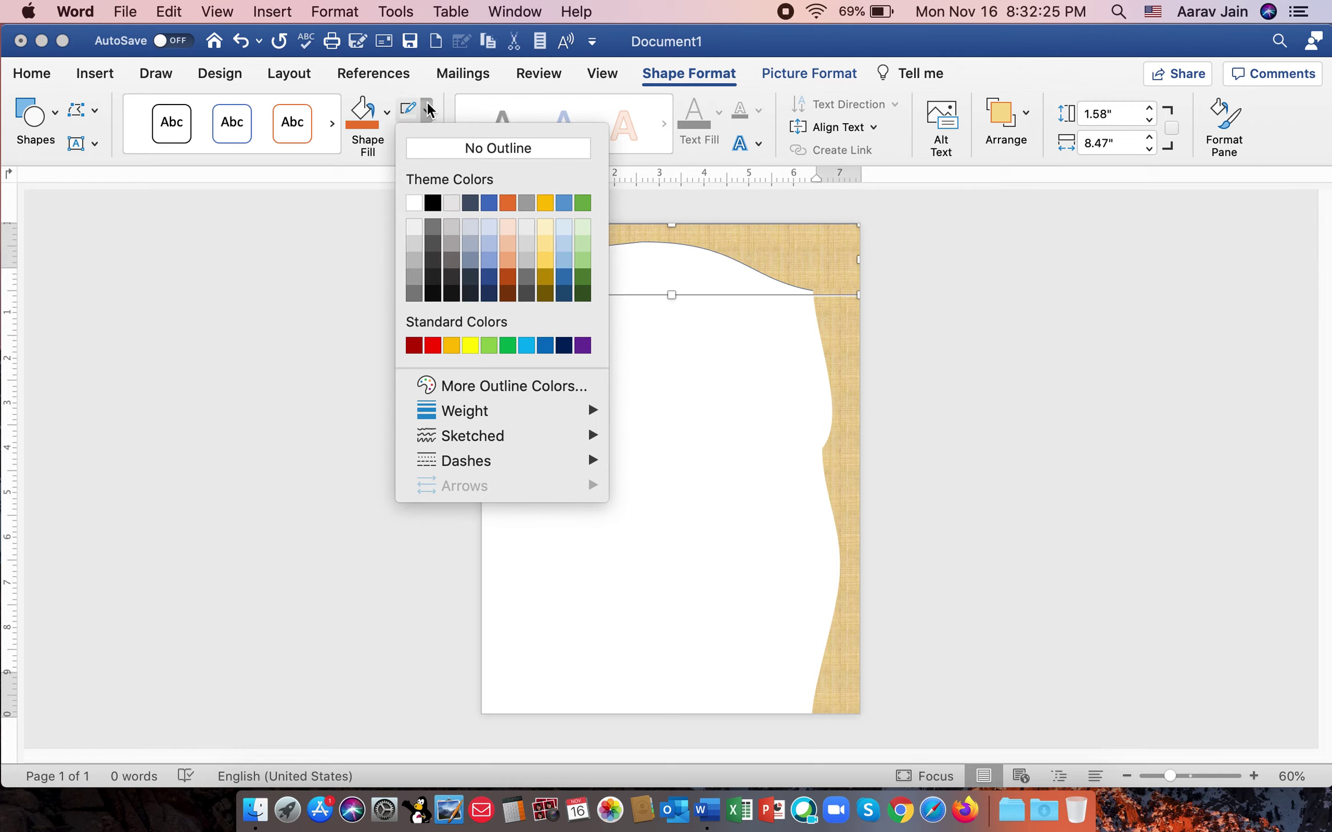
click(498, 148)
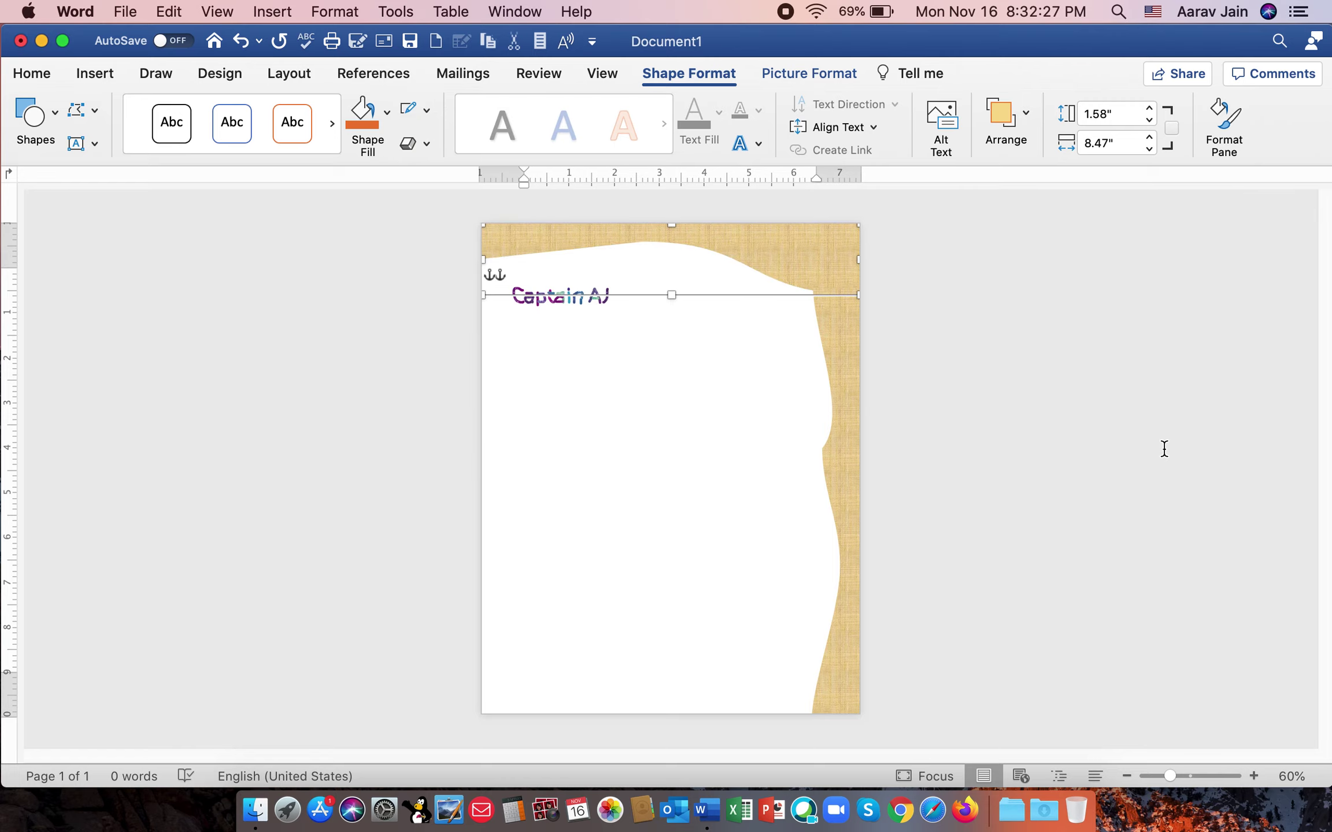
click(611, 377)
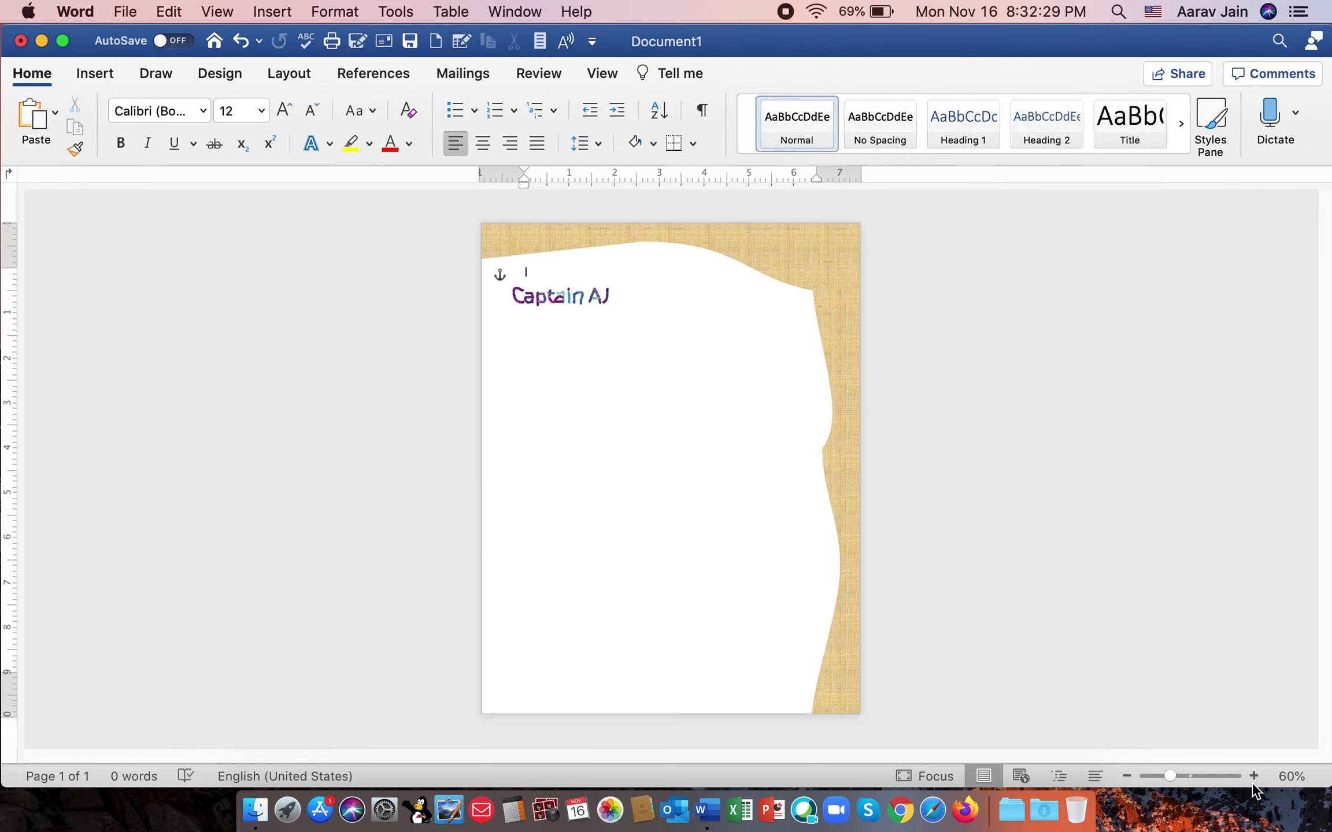
Zoom the page in to 100%.
click(1254, 776)
click(1254, 775)
click(1254, 776)
click(1254, 776)
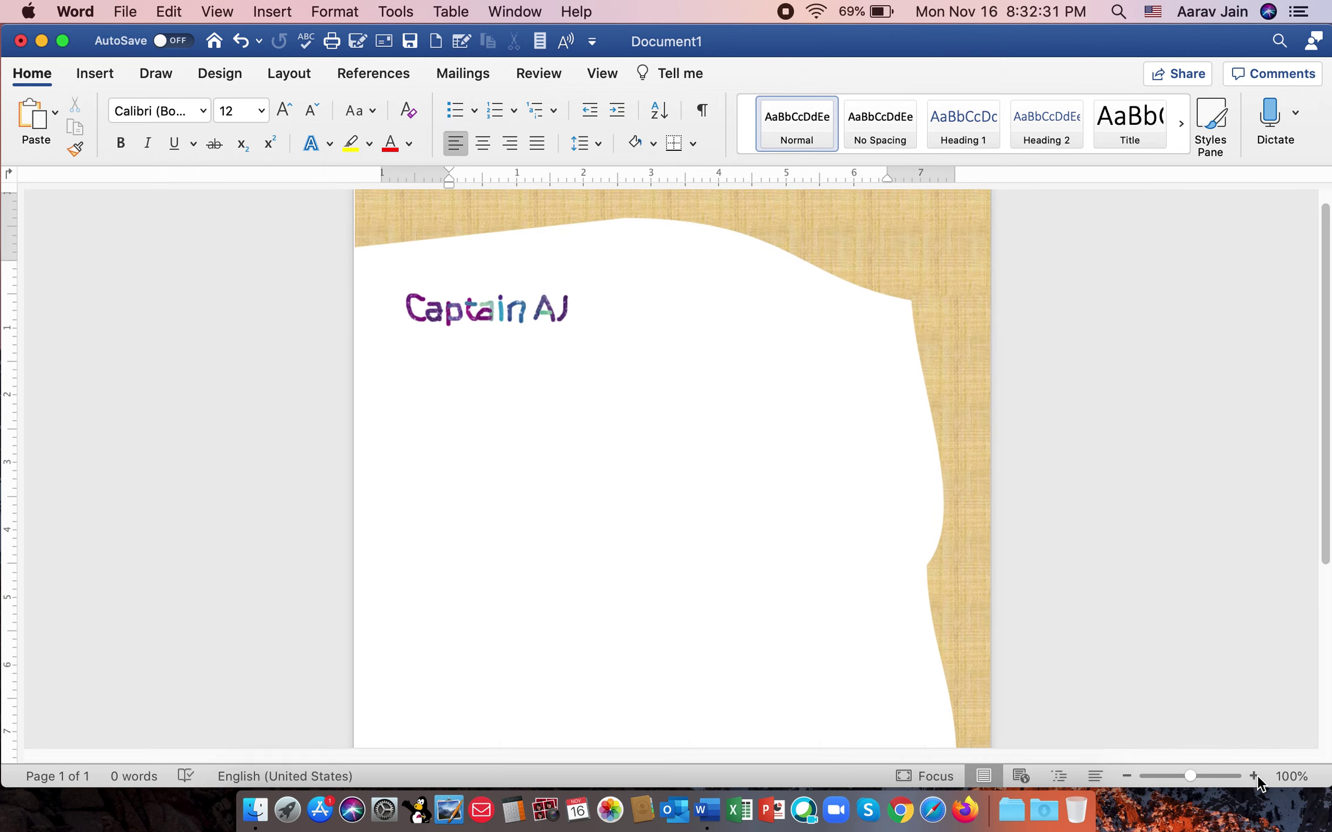
key(super+a)
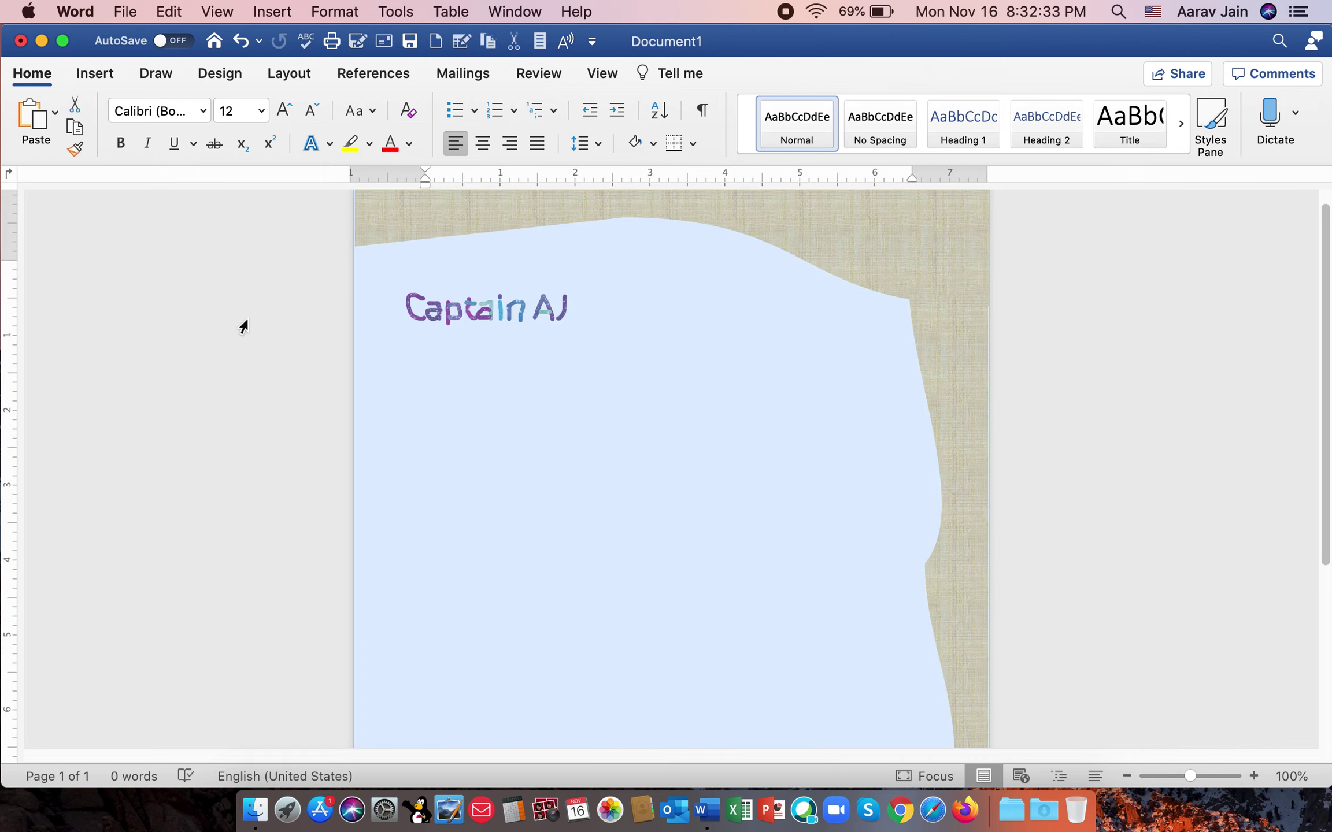
click(1182, 461)
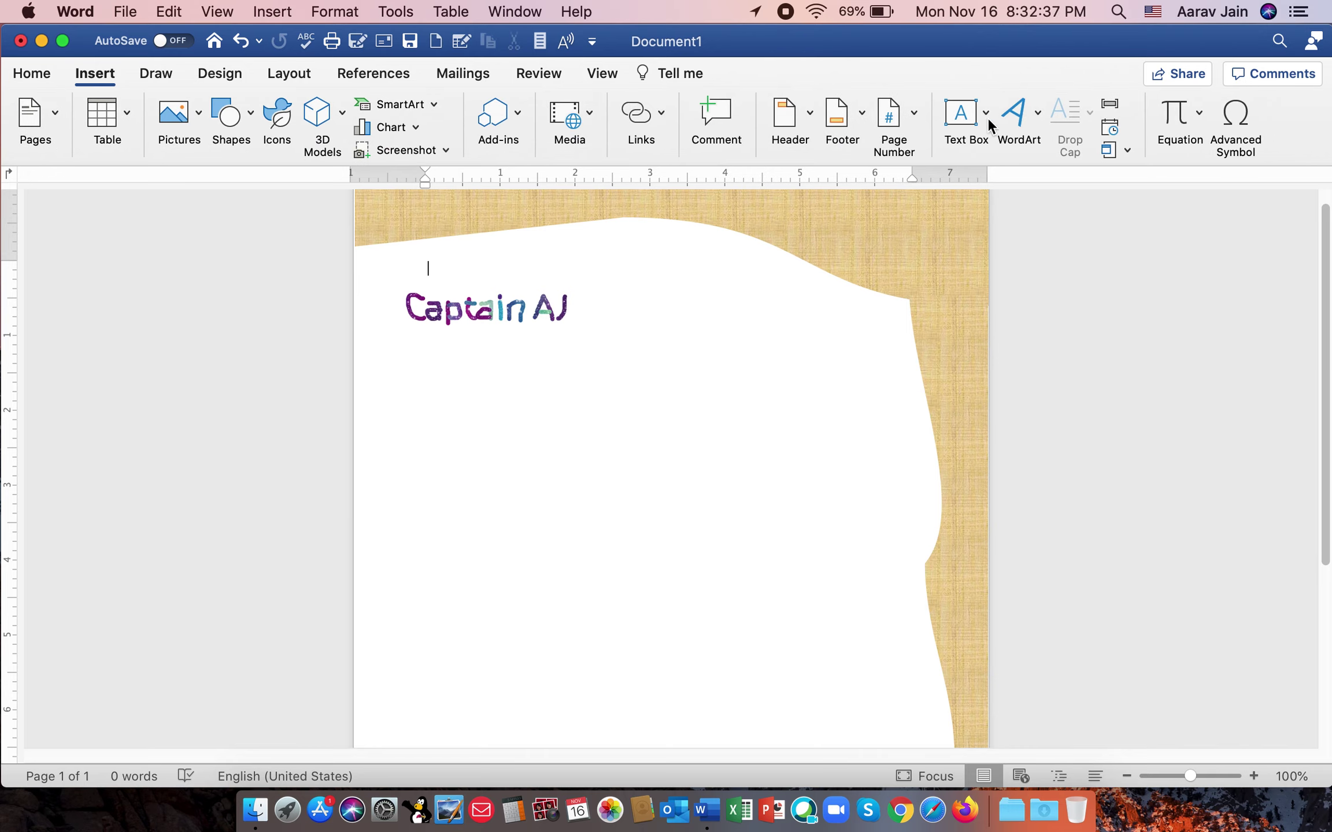
Draw a large 7.37" × 8.86" text box below the Captain AJ title.
click(986, 120)
click(382, 354)
click(987, 119)
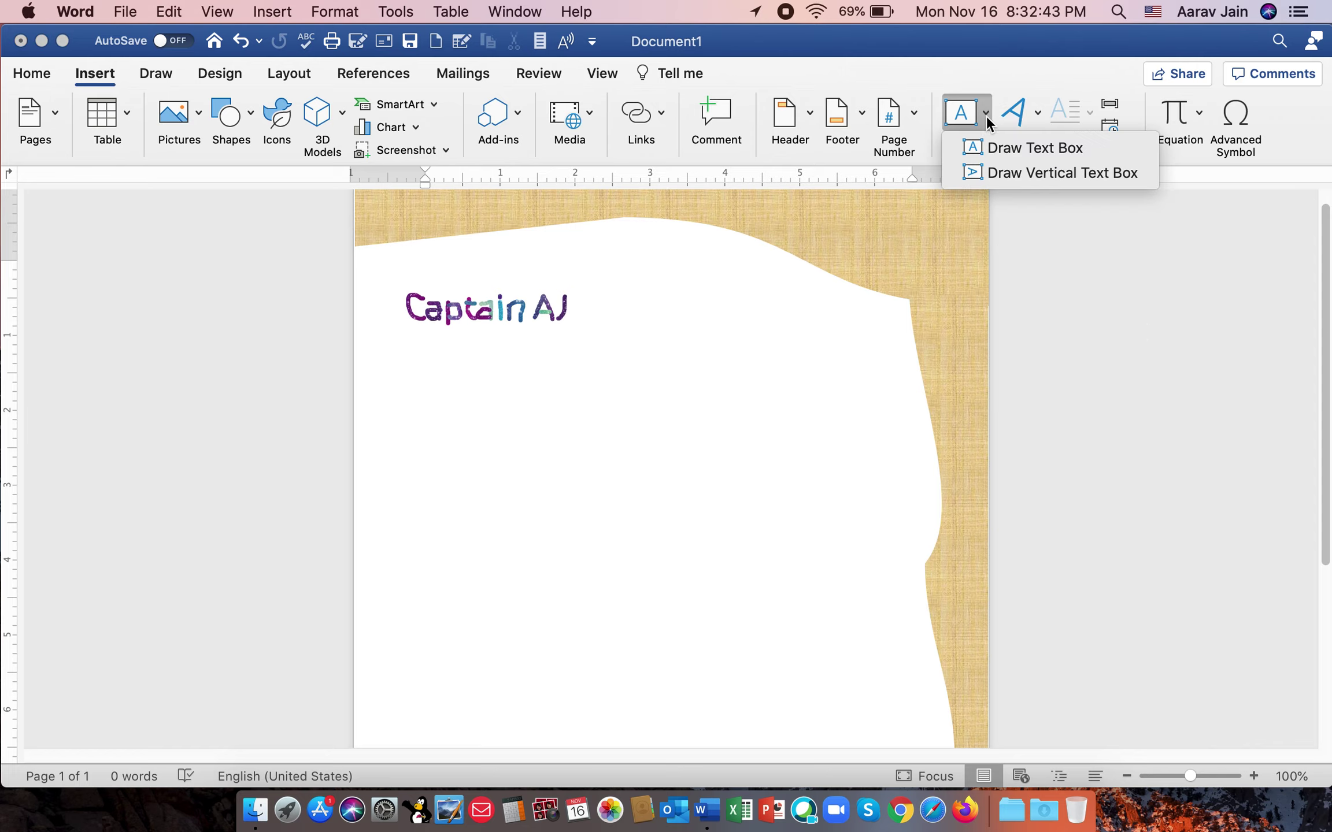
click(1000, 151)
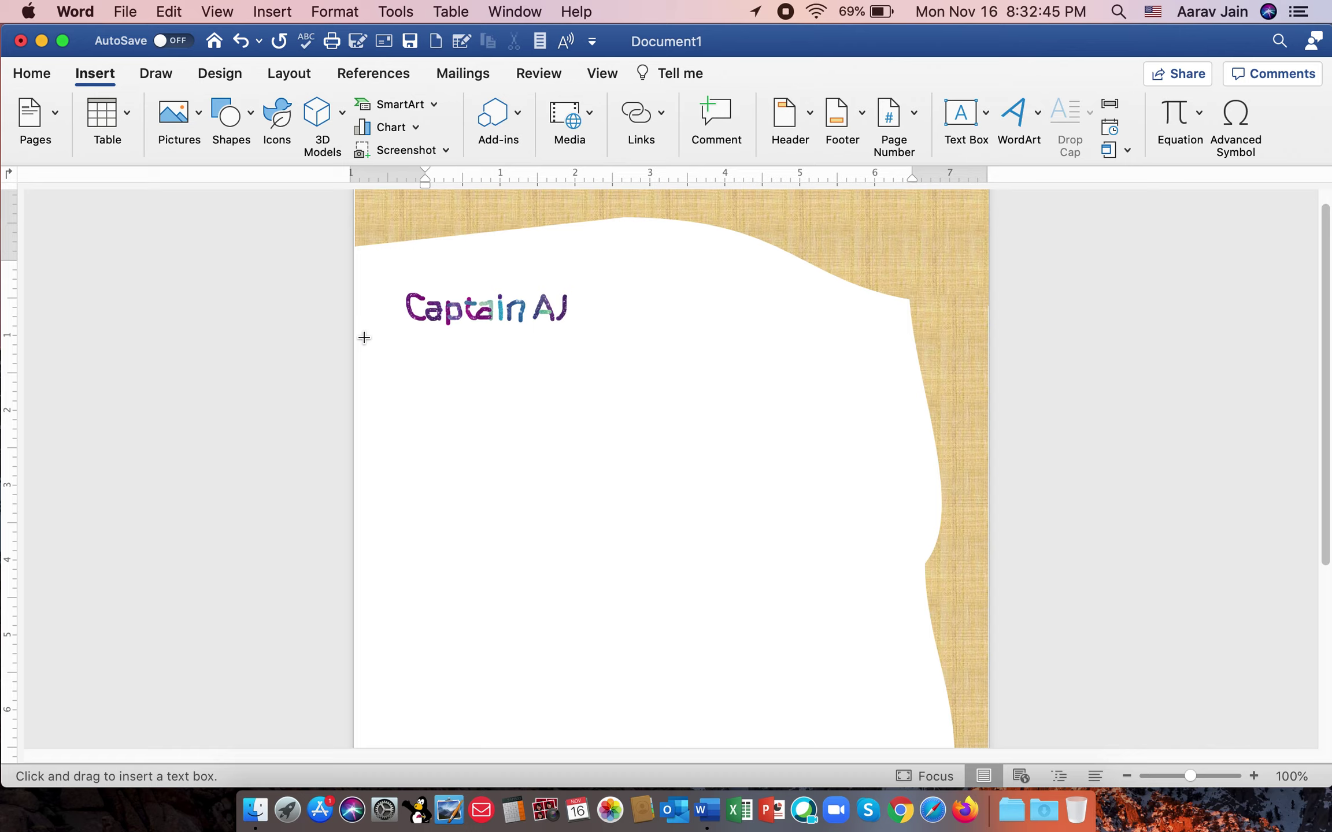
mouse_move(354, 343)
mouse_down()
mouse_move(870, 830)
mouse_move(956, 746)
mouse_up()
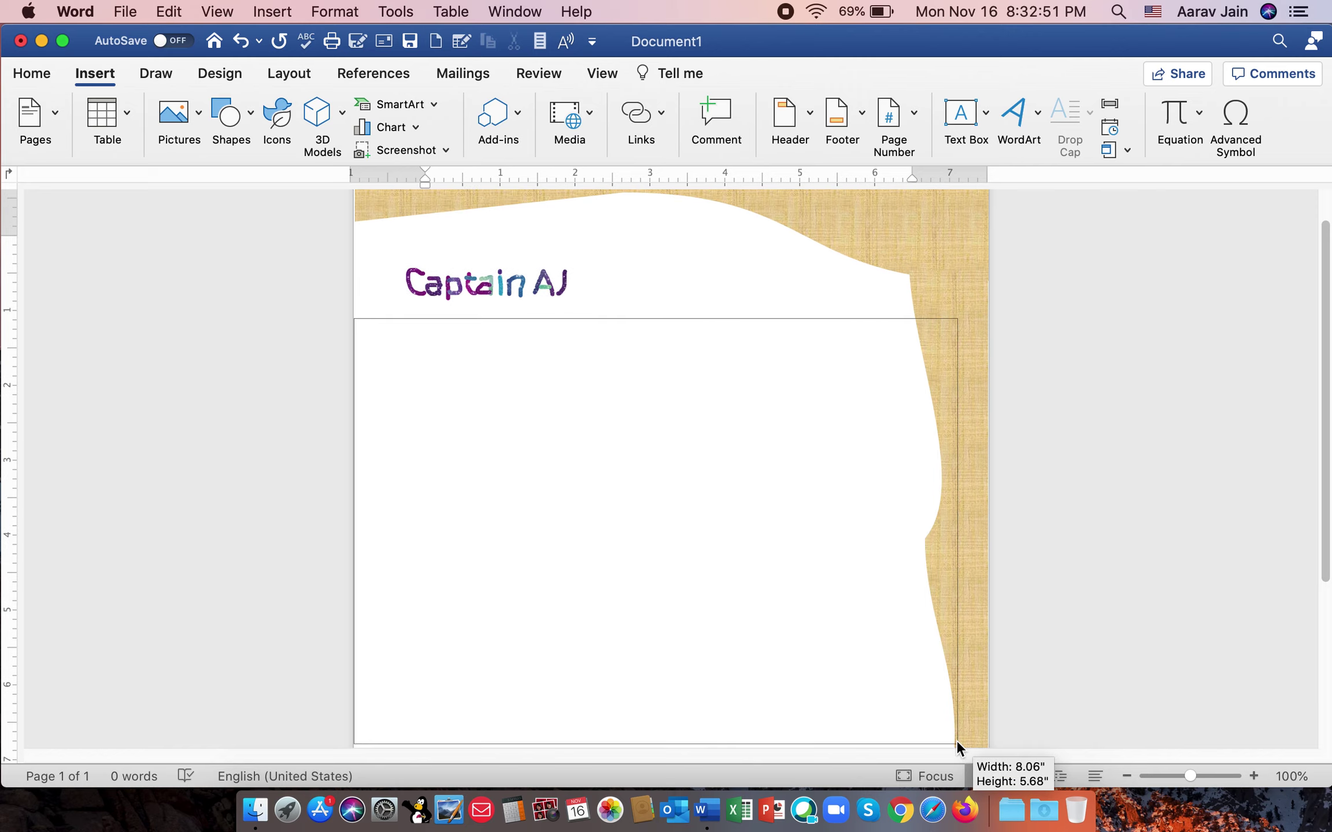
mouse_move(956, 741)
mouse_down()
mouse_move(964, 808)
mouse_move(957, 746)
mouse_move(920, 765)
mouse_move(958, 708)
mouse_move(910, 744)
mouse_up()
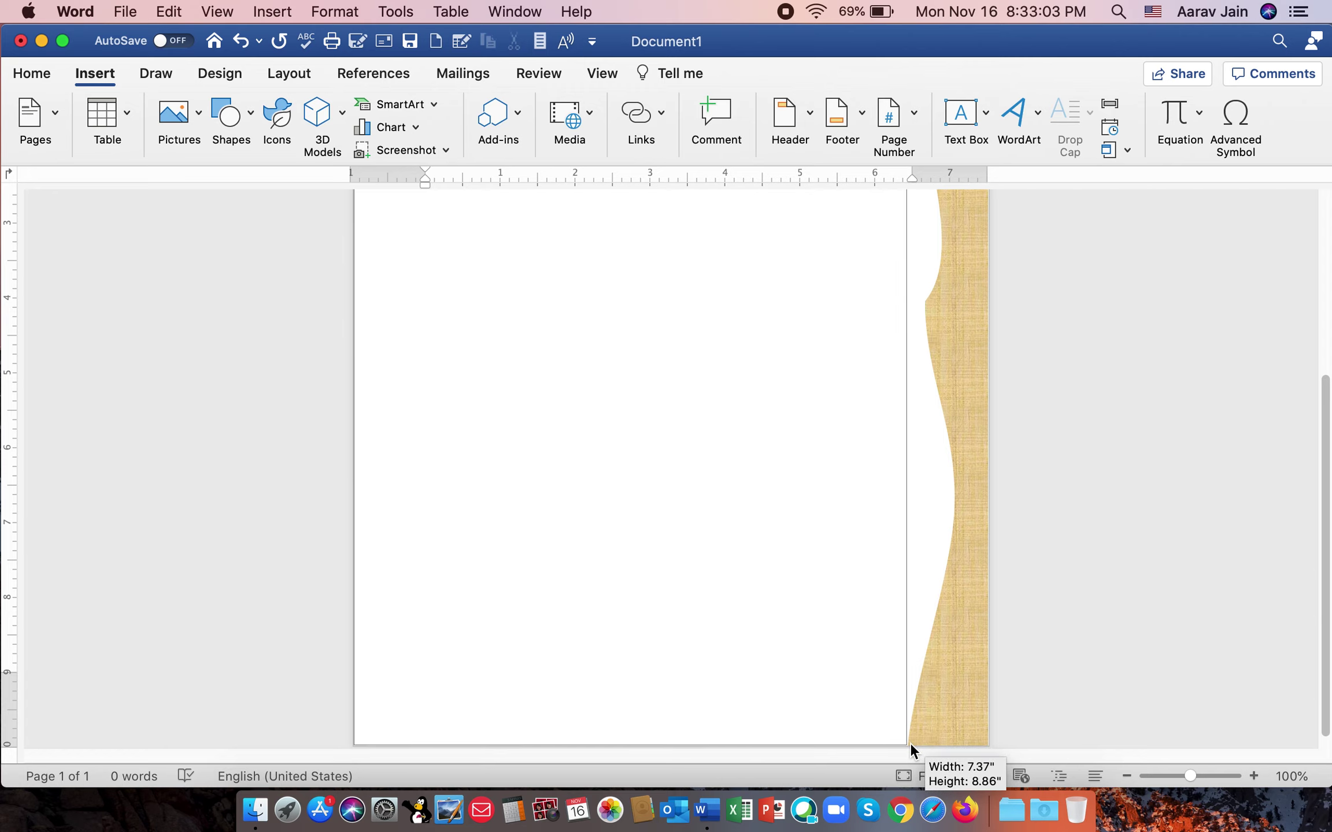
drag(909, 743, 910, 742)
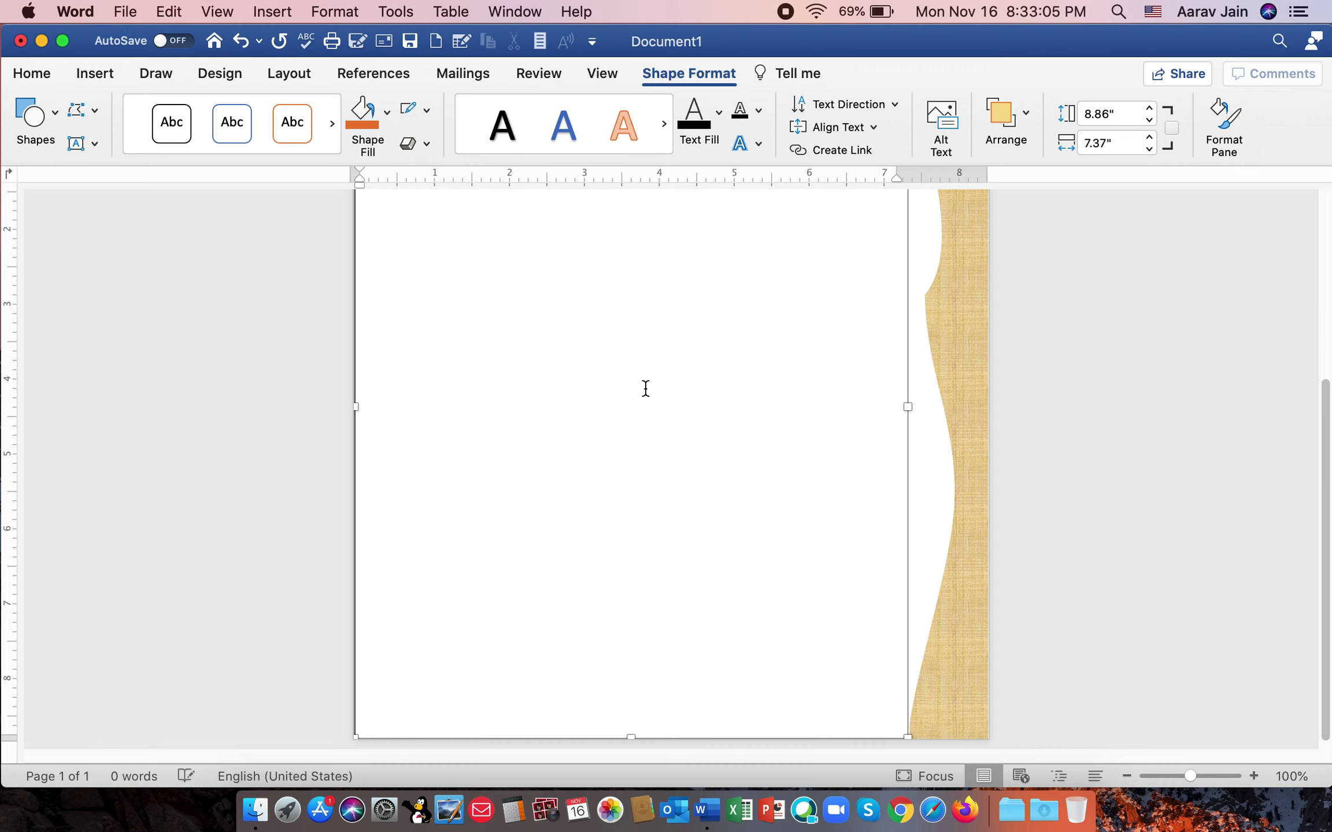
Type the intro sentence ending "like and share my videos." and correct its typos.
scroll(642, 393, up, 5)
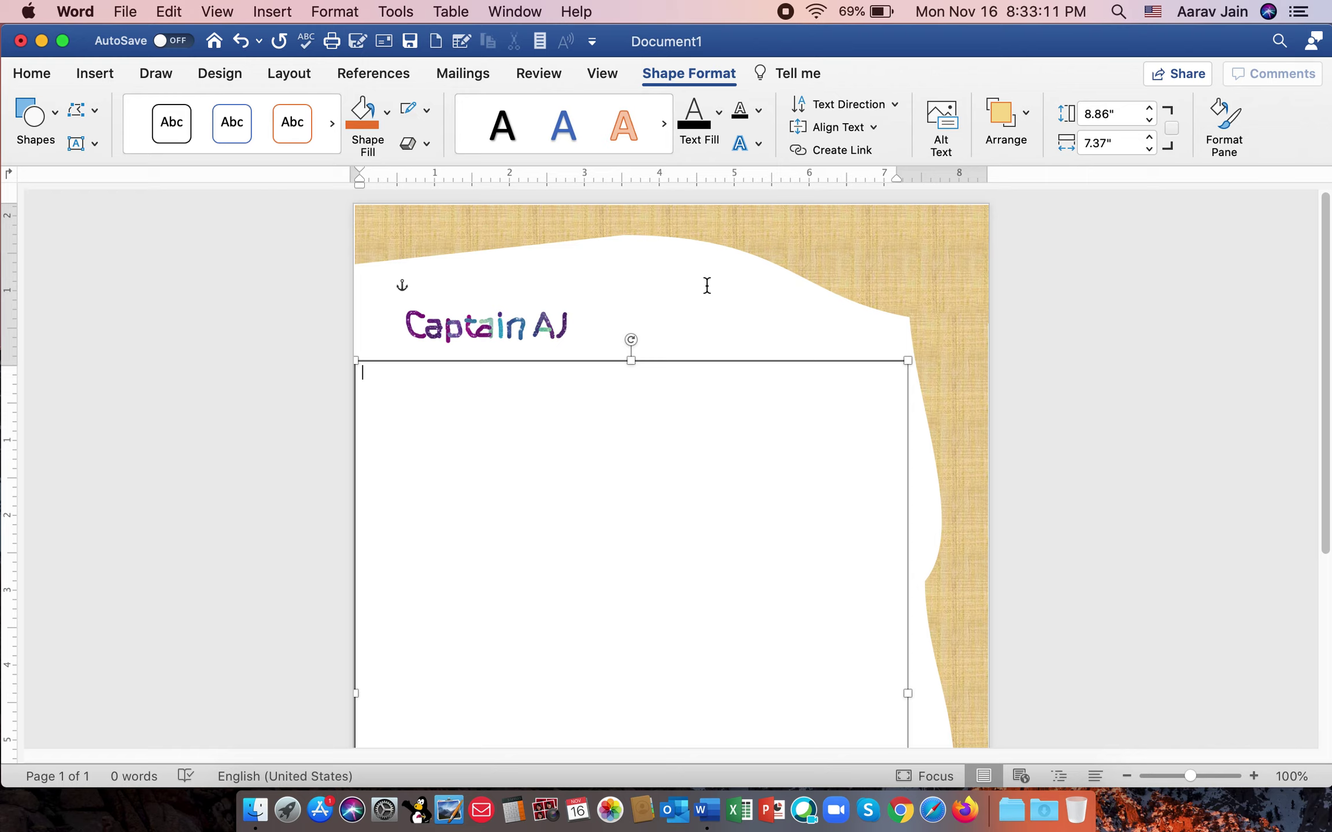
text(Iam Captain AJ)
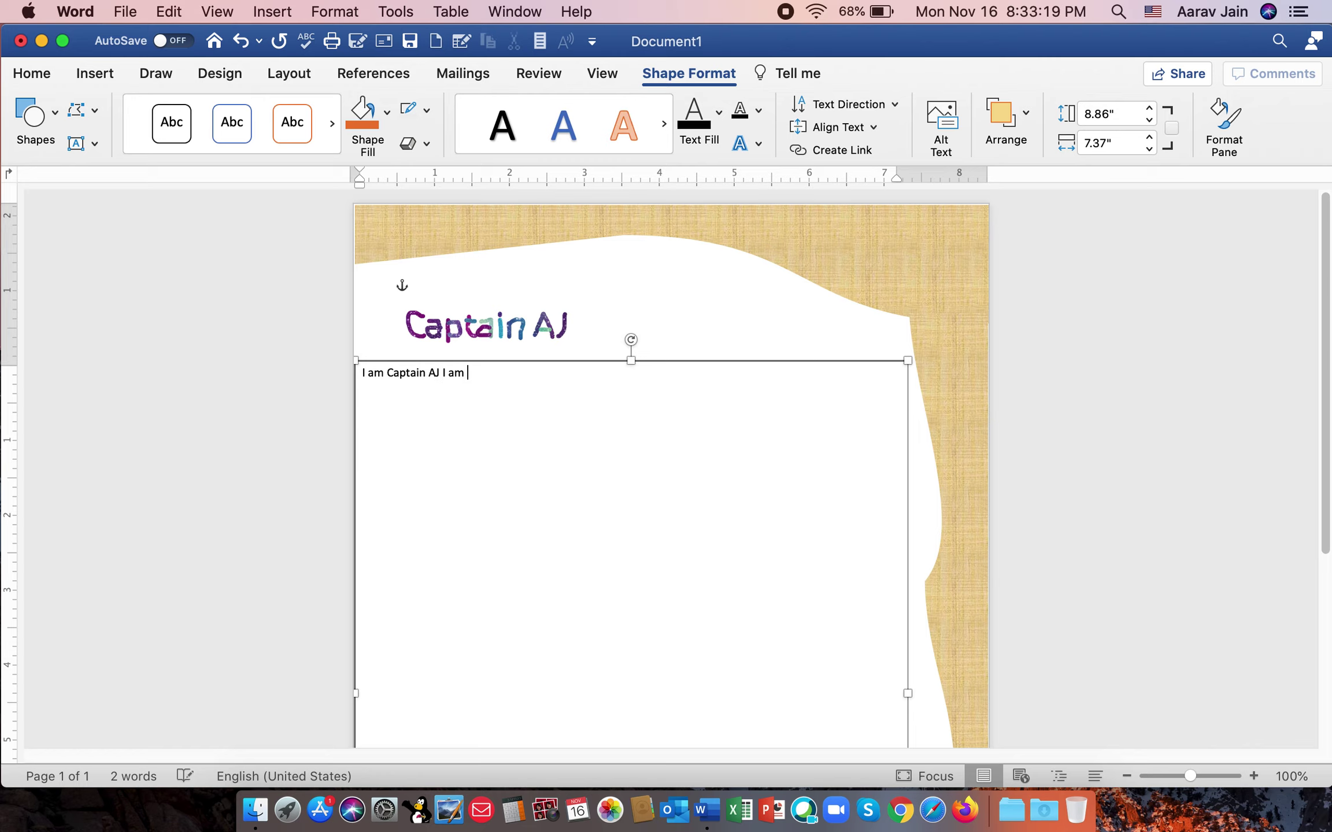
key(BackSpace)
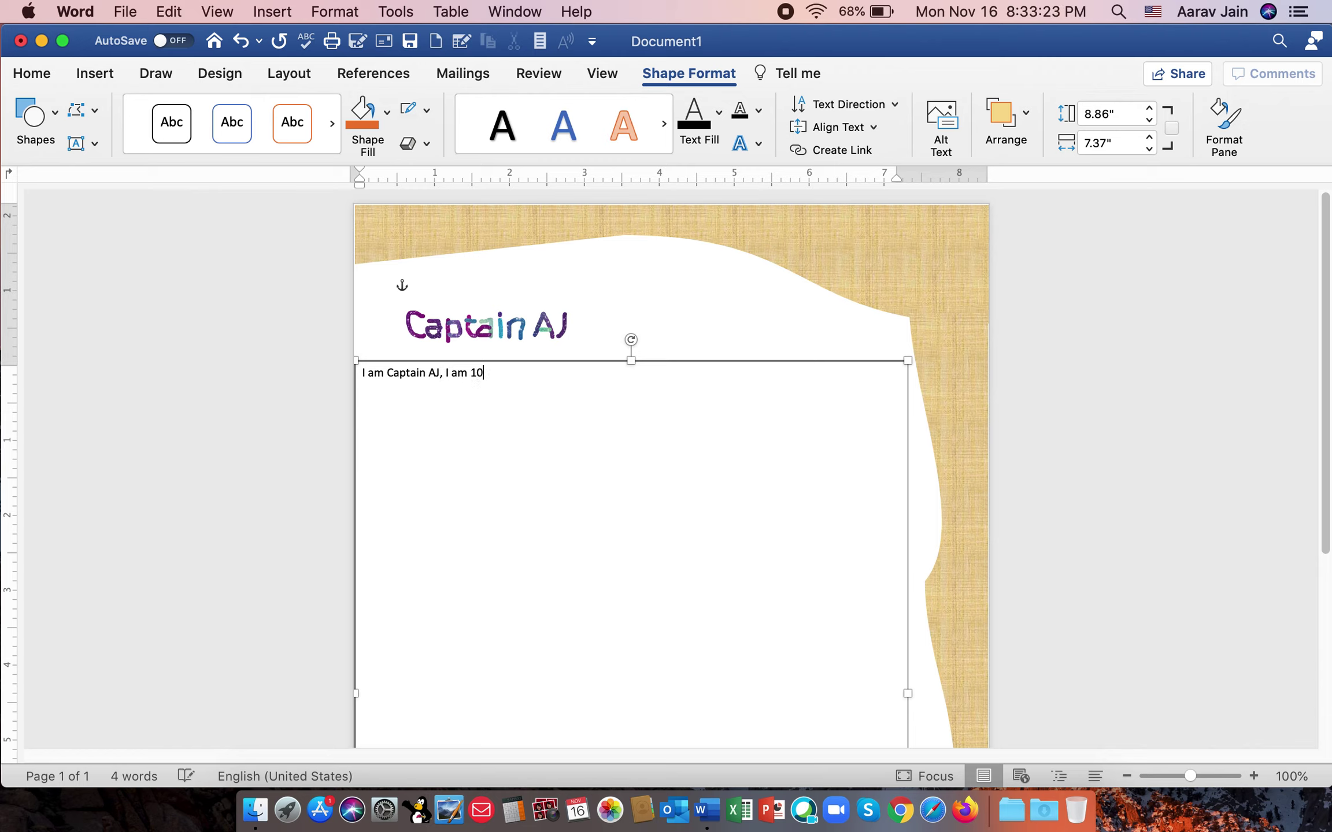
key(BackSpace)
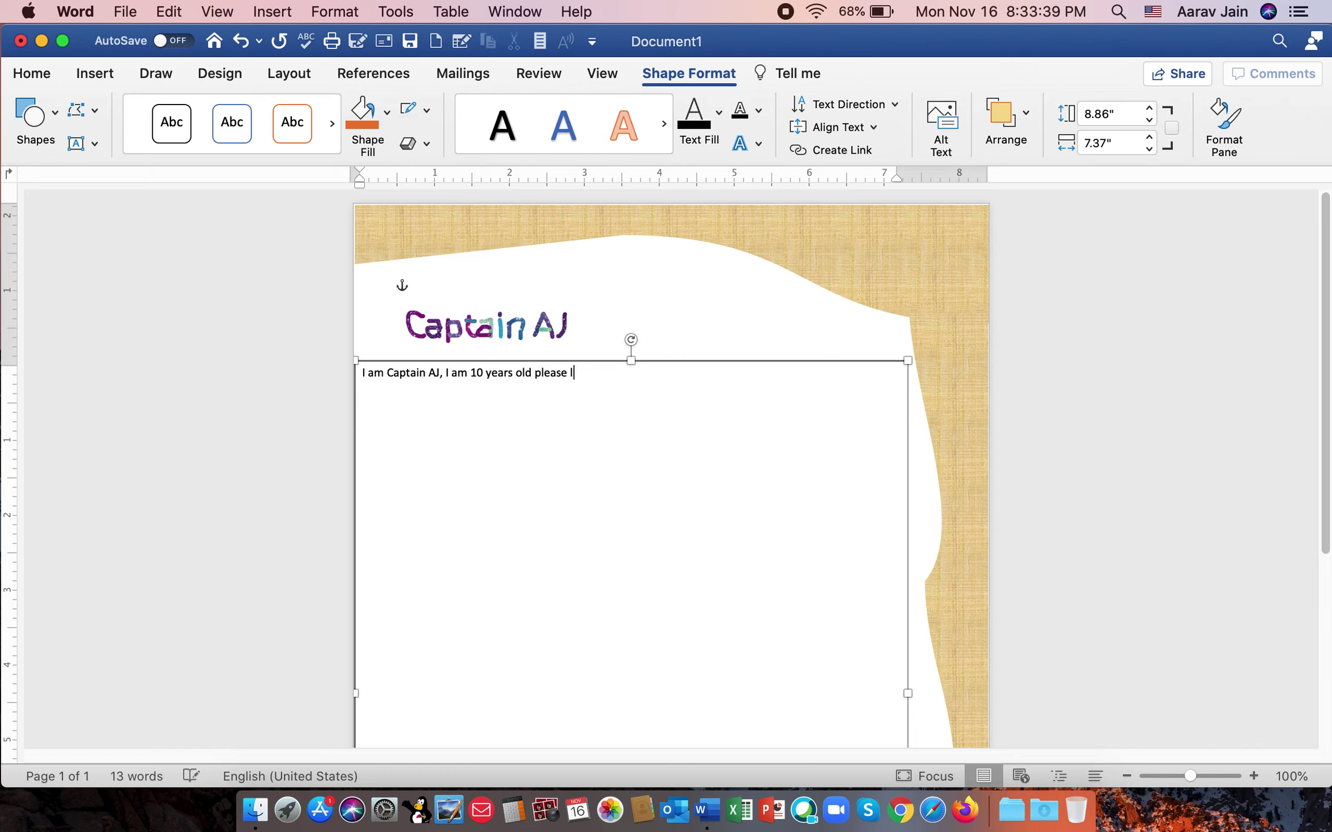
key(BackSpace)
key(BackSpace)
text(s)
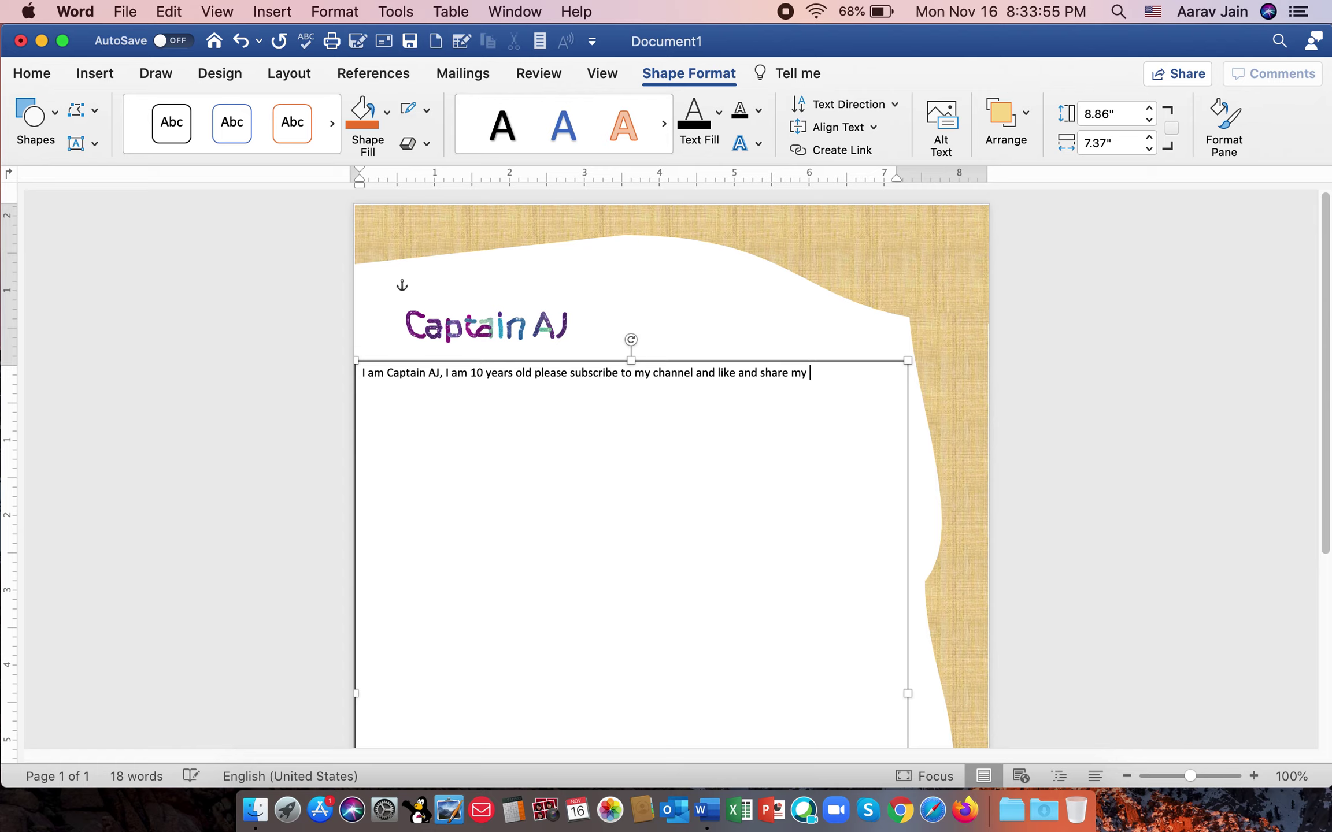
text(deos.)
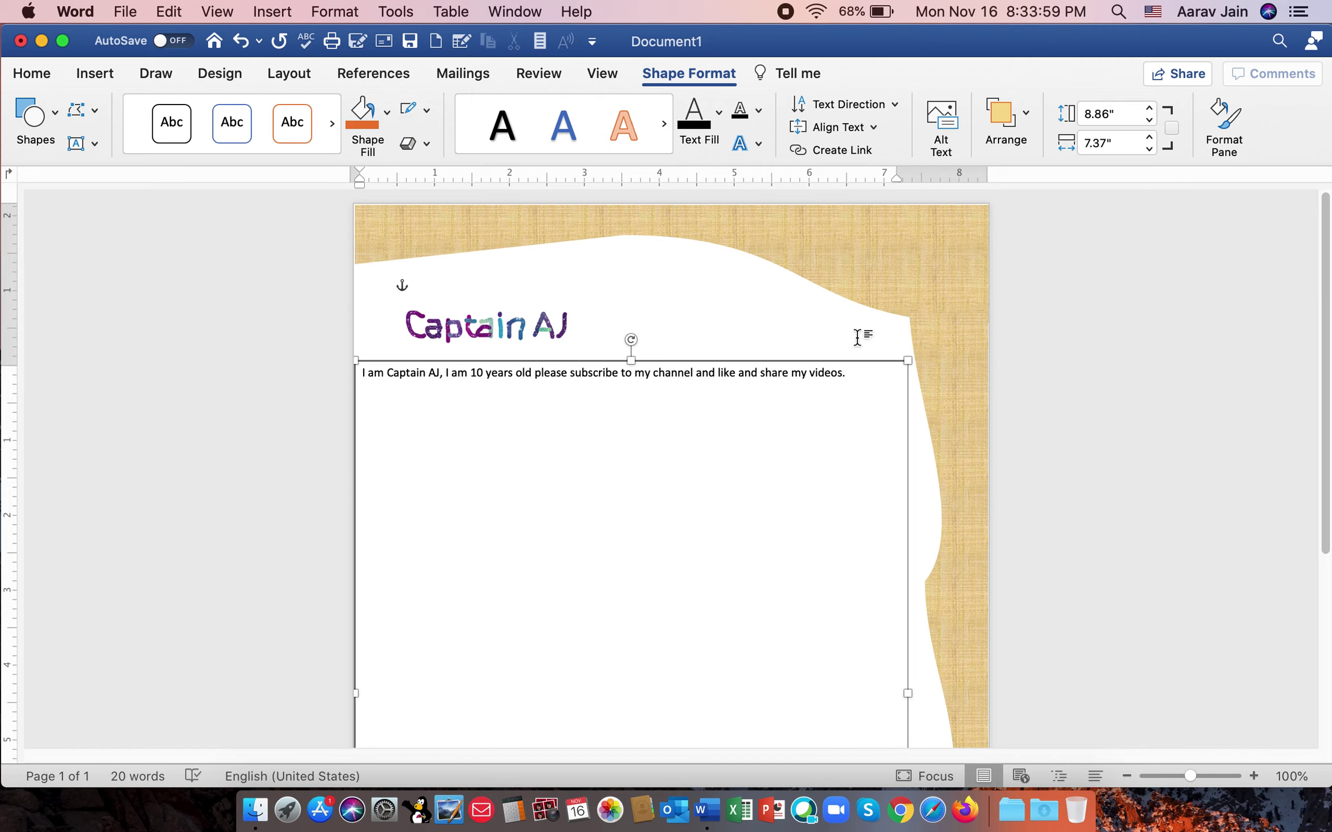
click(858, 337)
Set the intro text box to No Outline.
click(845, 371)
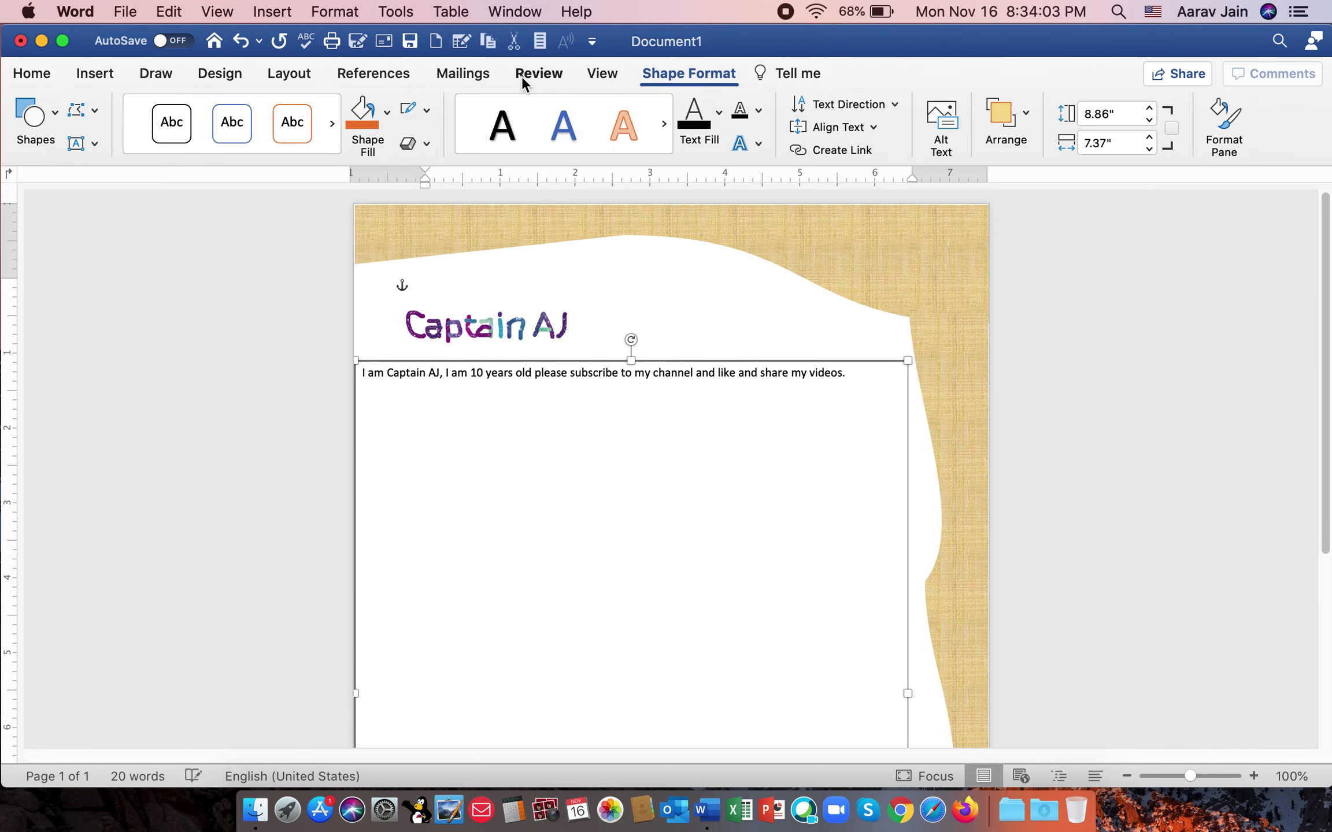
click(426, 109)
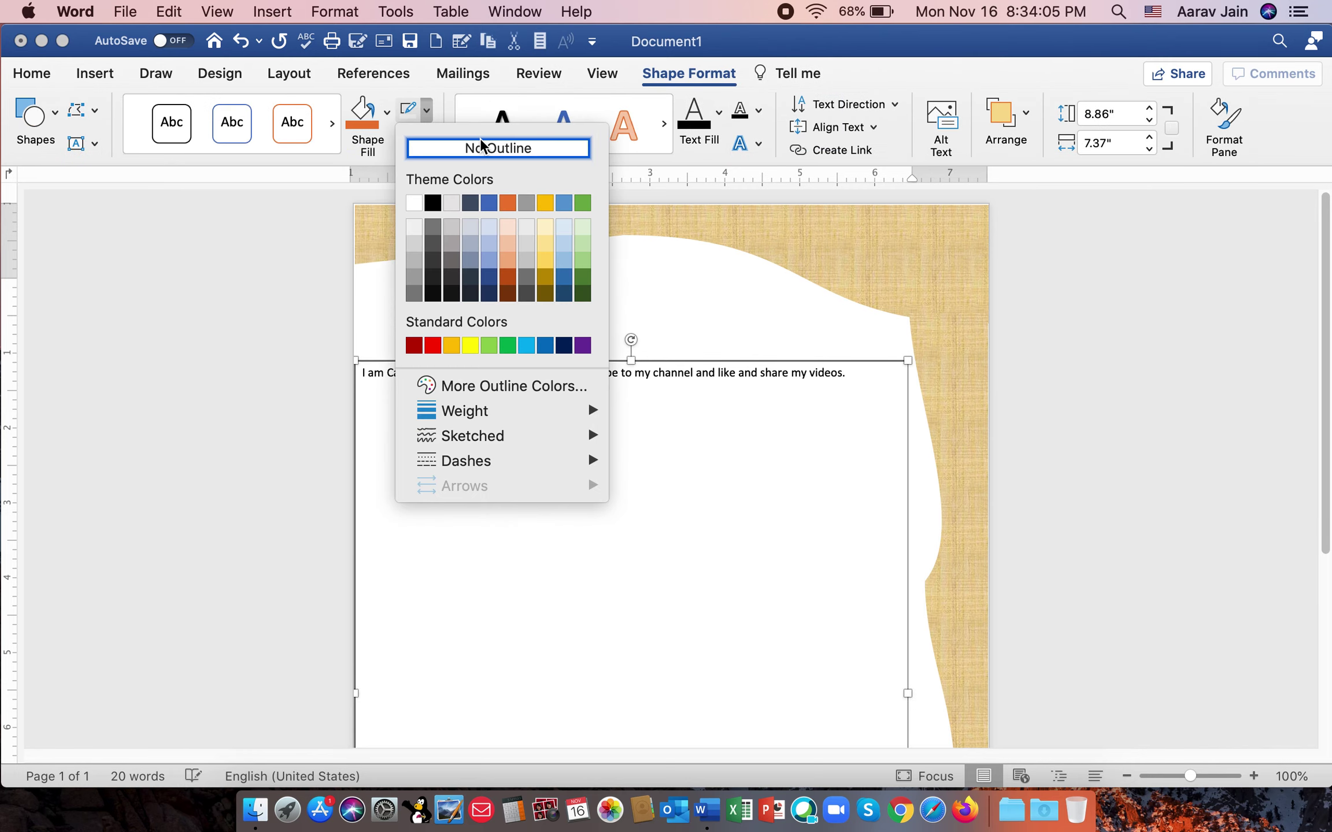
click(481, 148)
Multi-select the Captain AJ WordArt letter pieces and group them together.
click(515, 321)
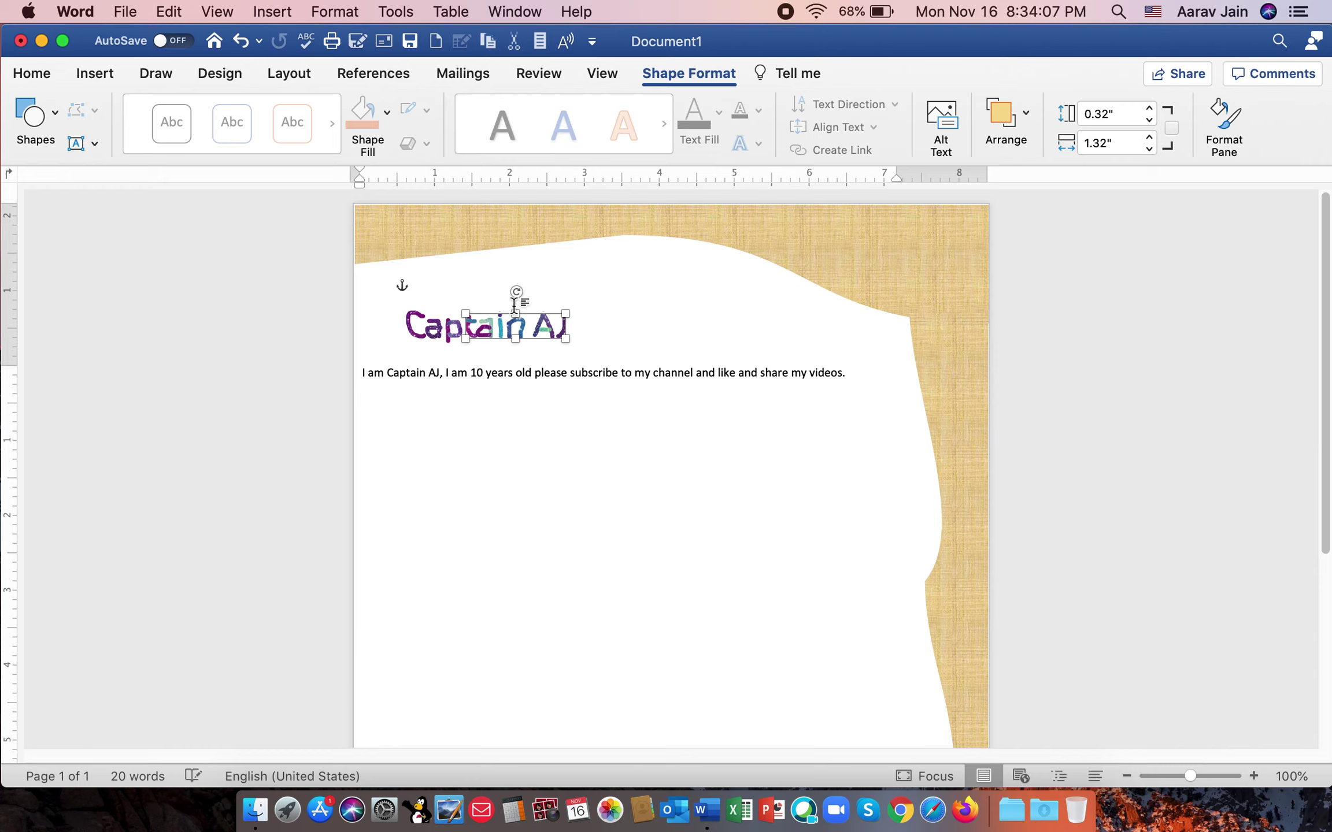
click(444, 326)
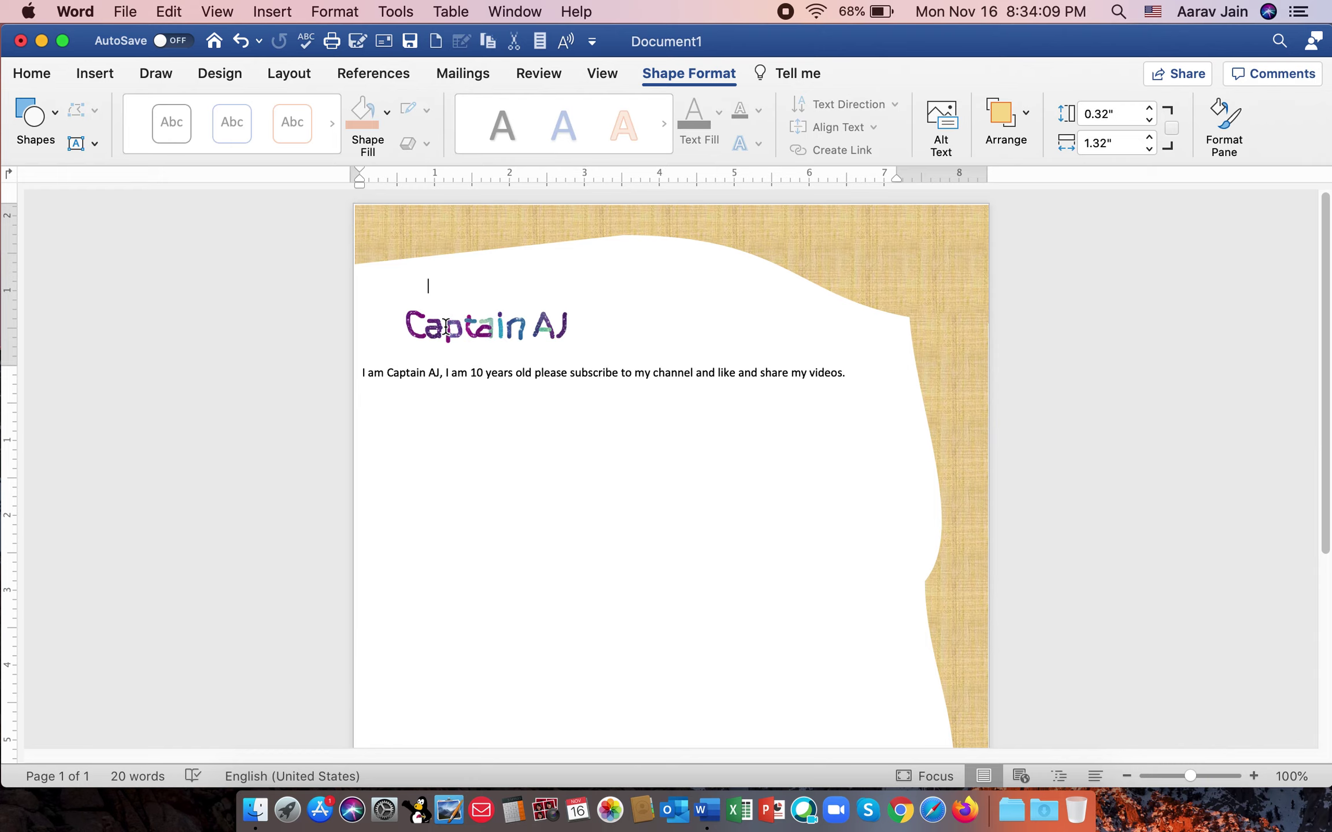
click(485, 321)
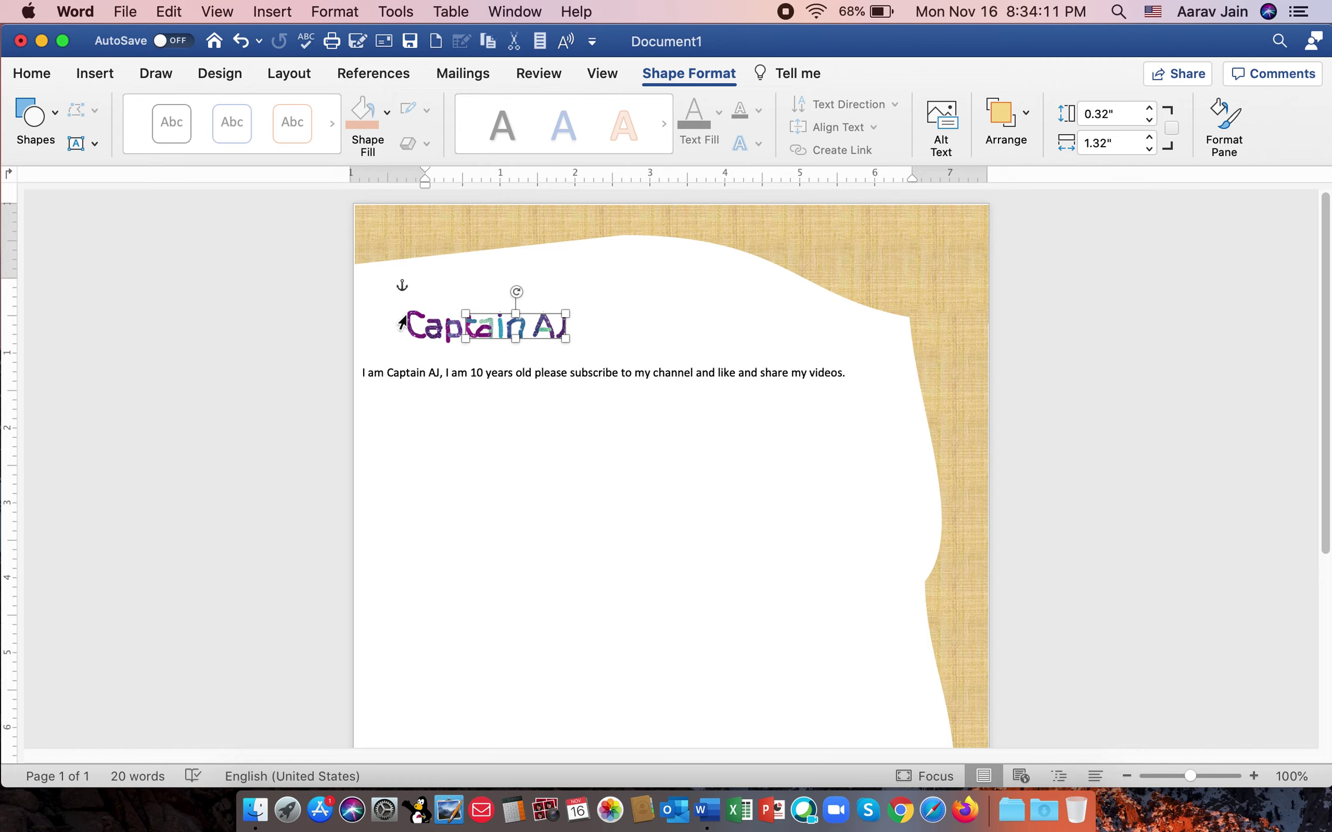
click(416, 321)
click(437, 325)
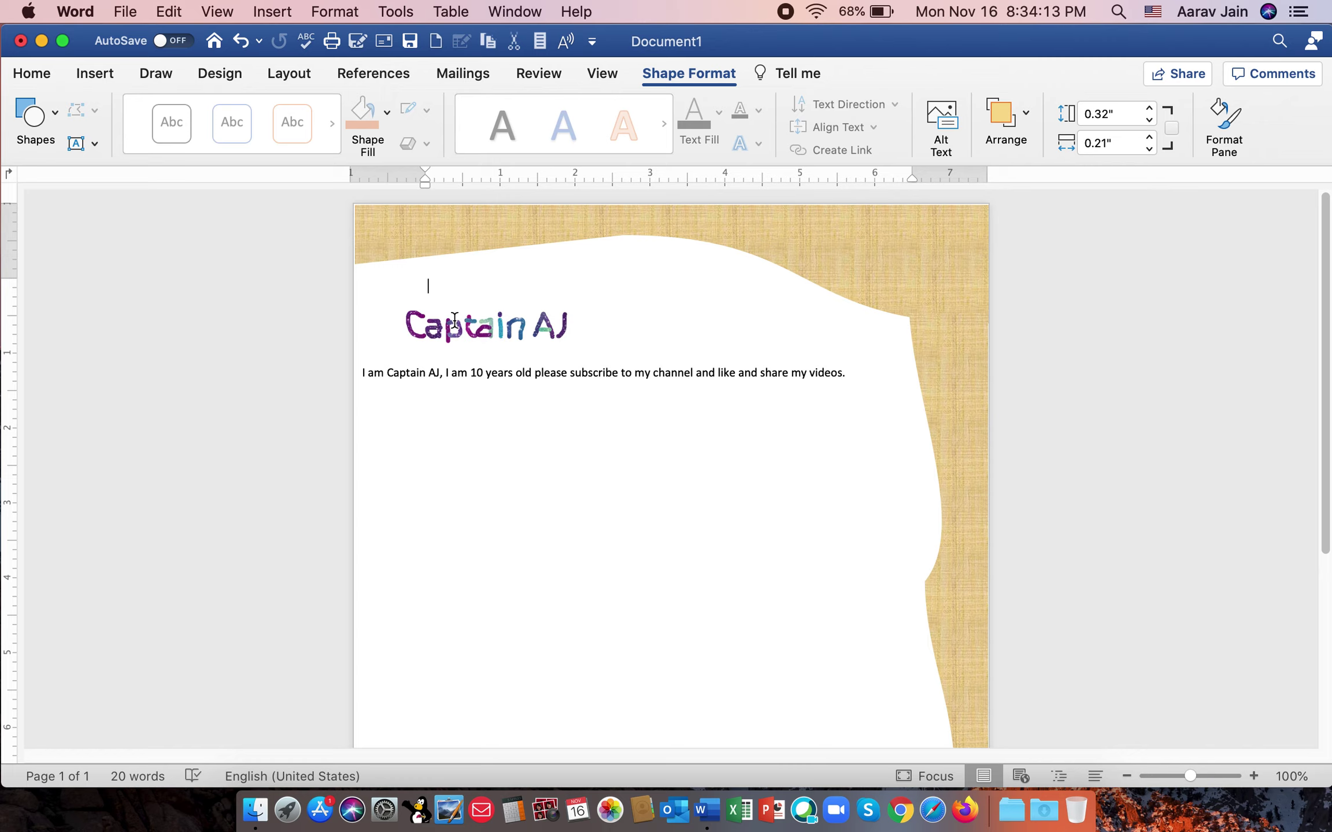
click(450, 324)
shift+click(434, 325)
shift+click(416, 321)
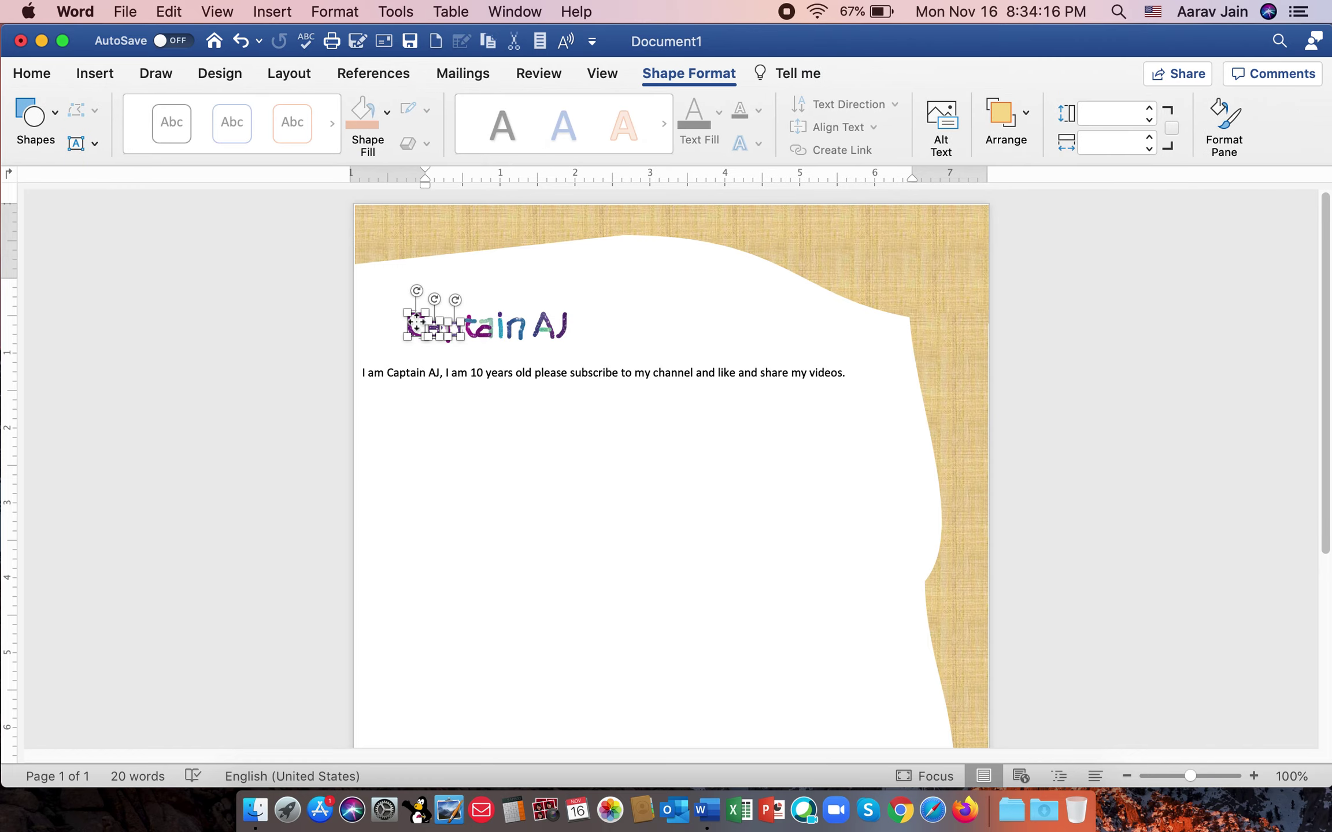
shift+click(468, 323)
shift+click(456, 328)
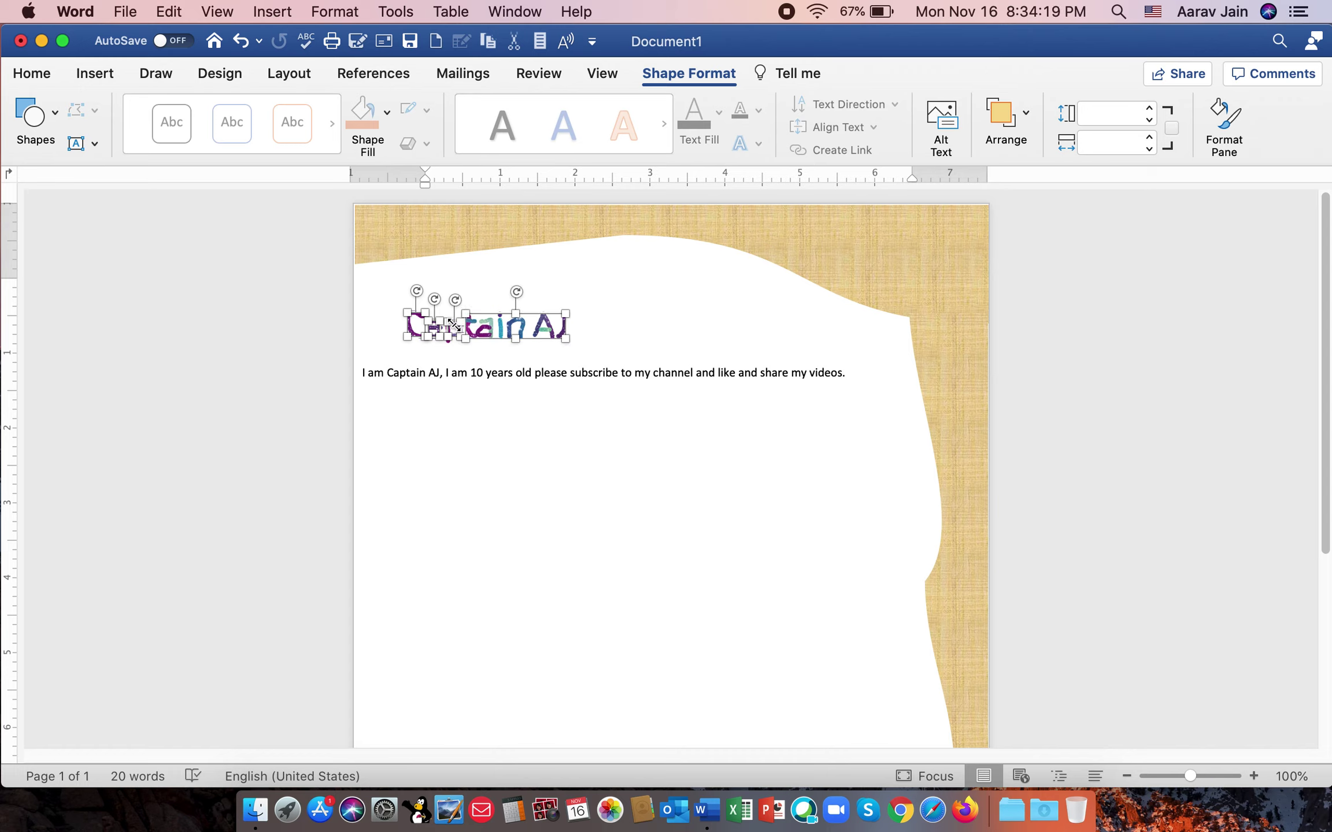
right_click(489, 316)
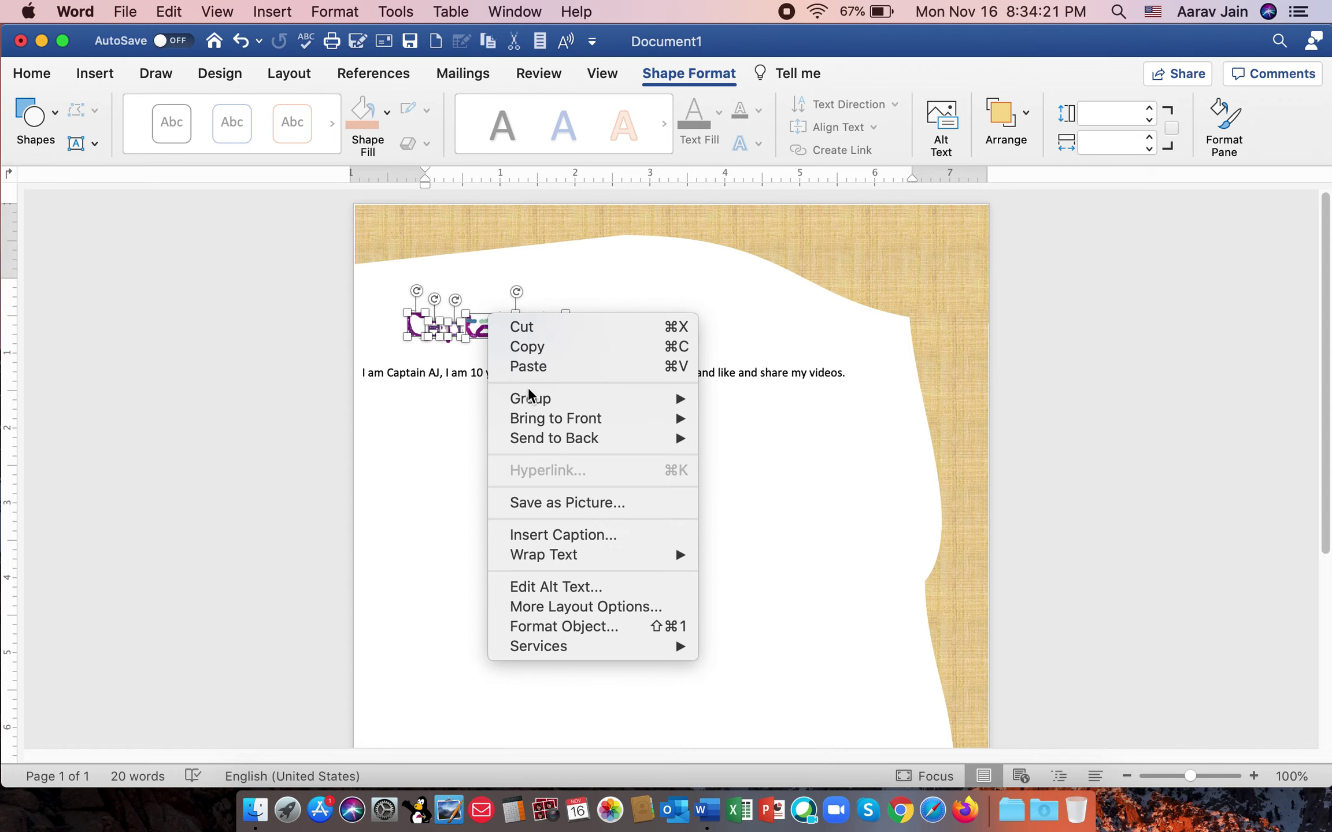
mouse_move(531, 398)
click(733, 399)
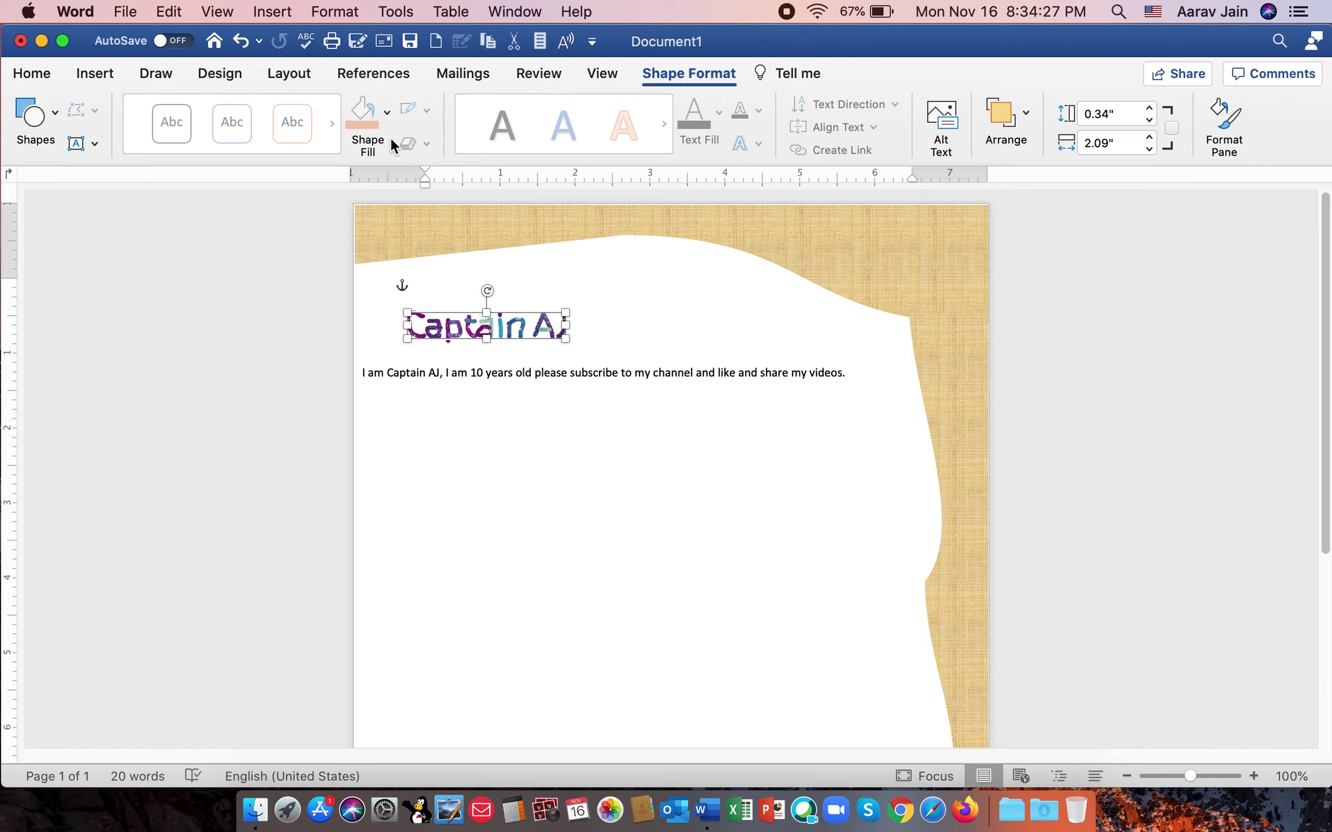
Nudge the intro text box slightly upward, undoing and then redoing the move.
click(602, 314)
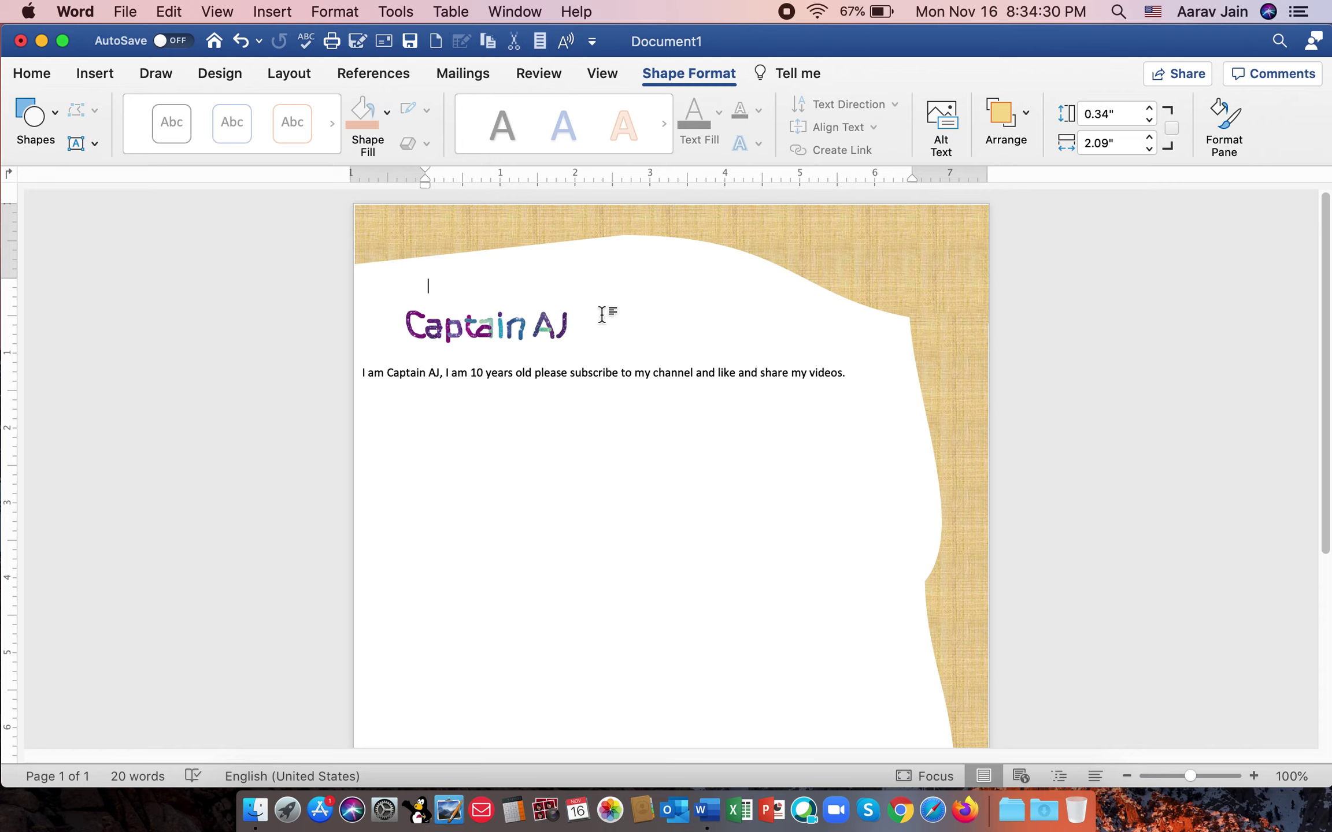
click(552, 333)
key(super+z)
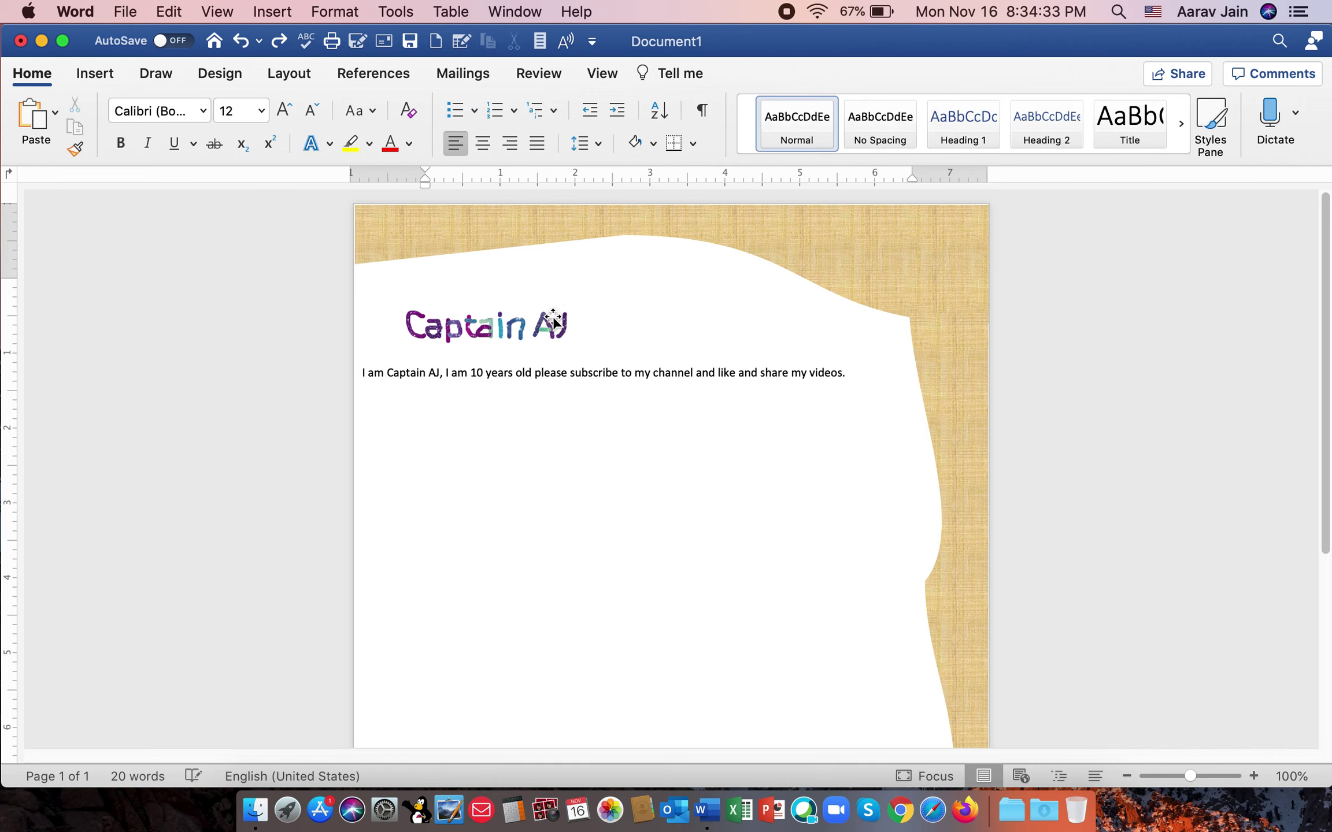
click(552, 321)
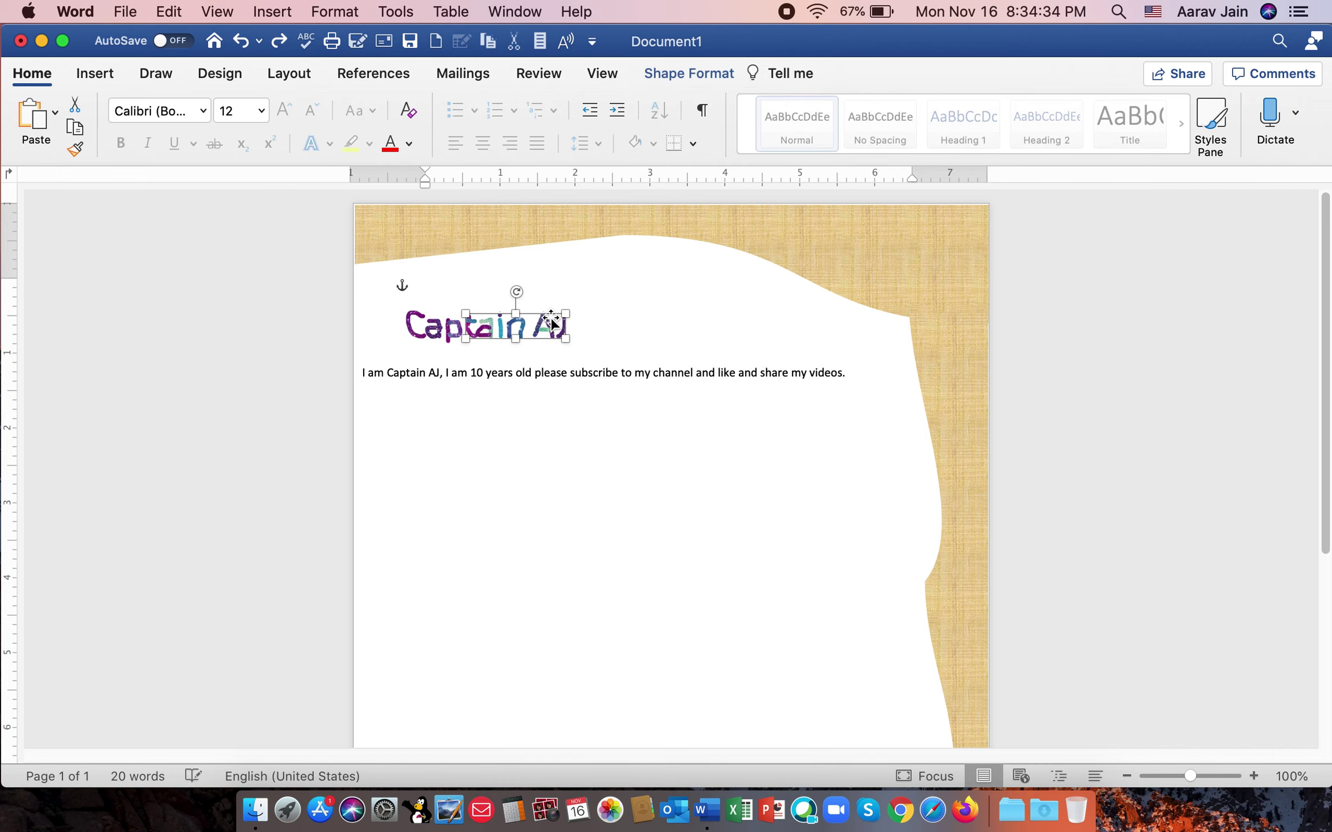
click(700, 74)
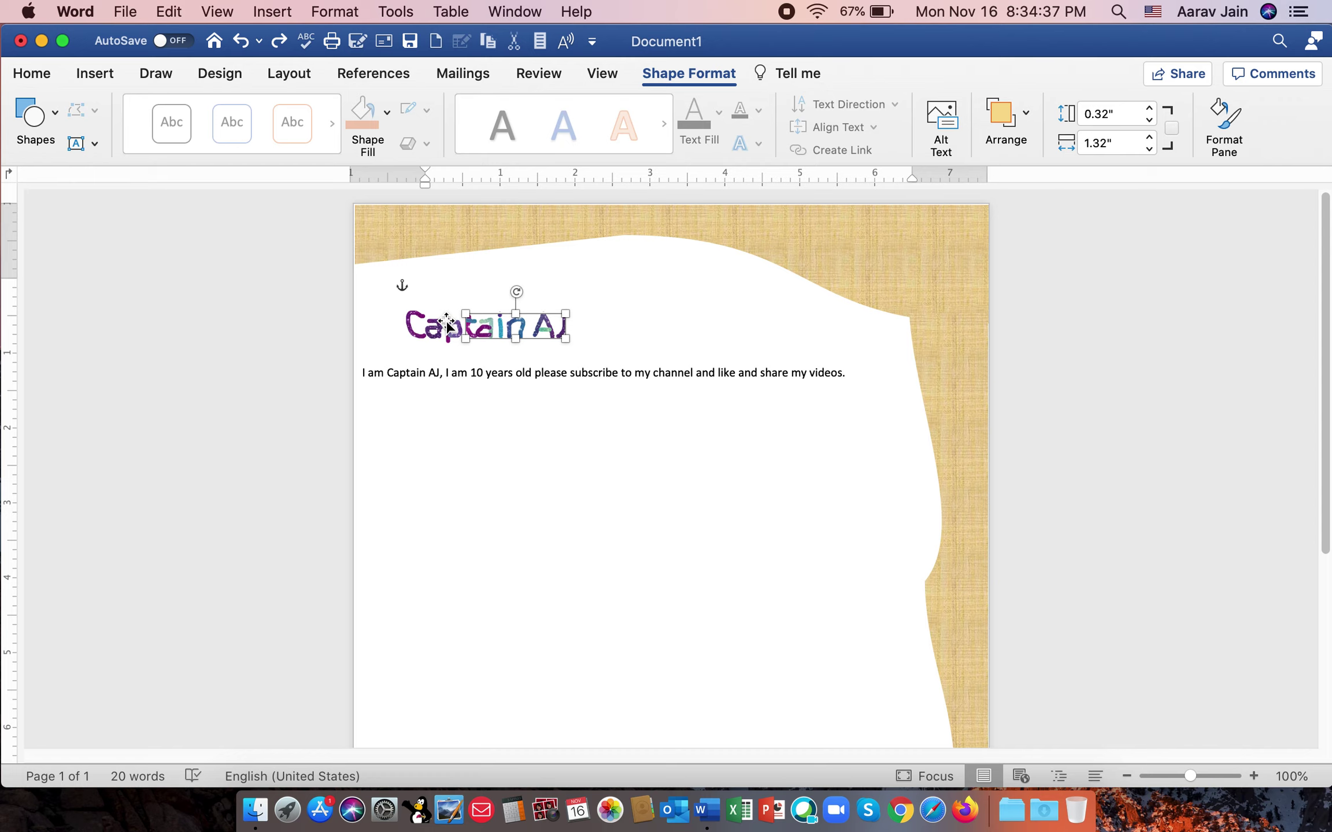
drag(487, 380, 487, 372)
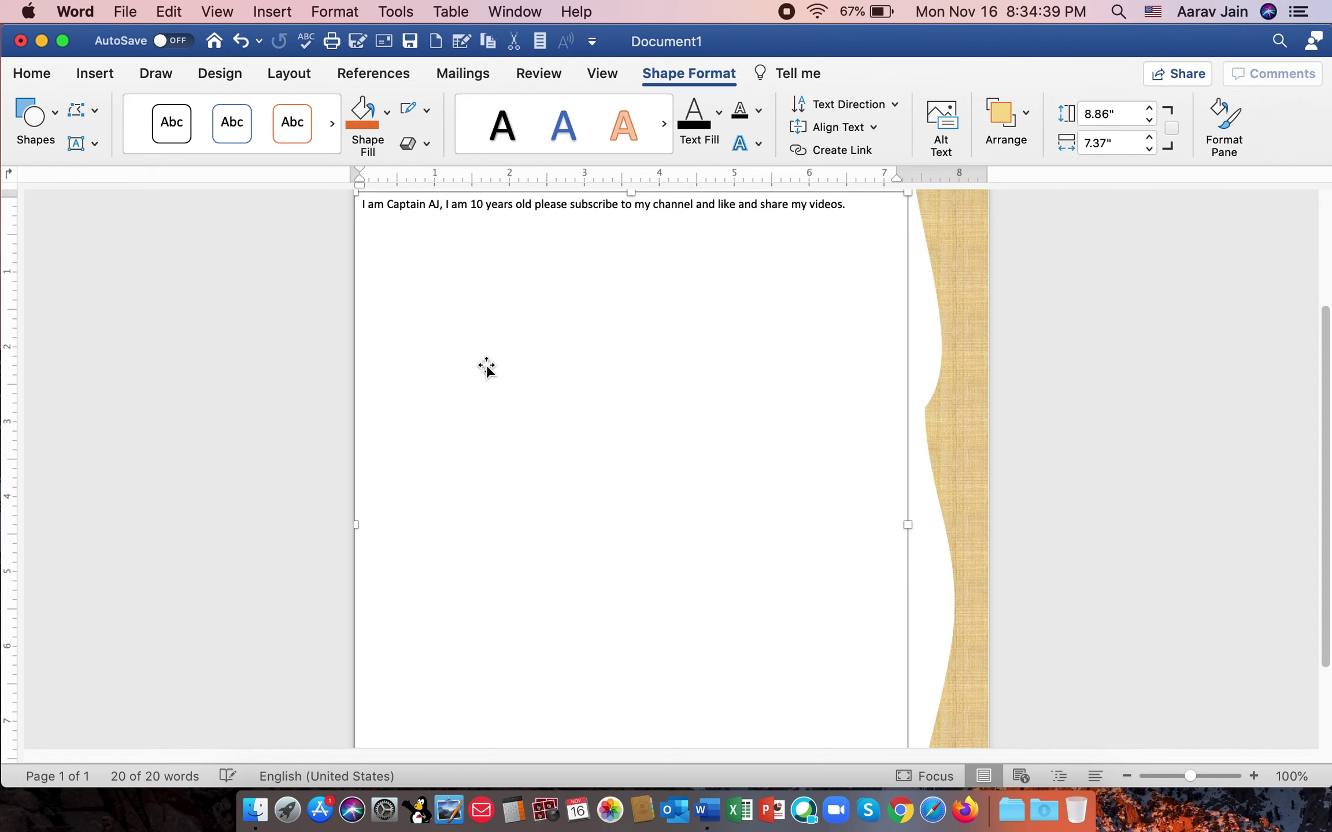
scroll(797, 265, up, 3)
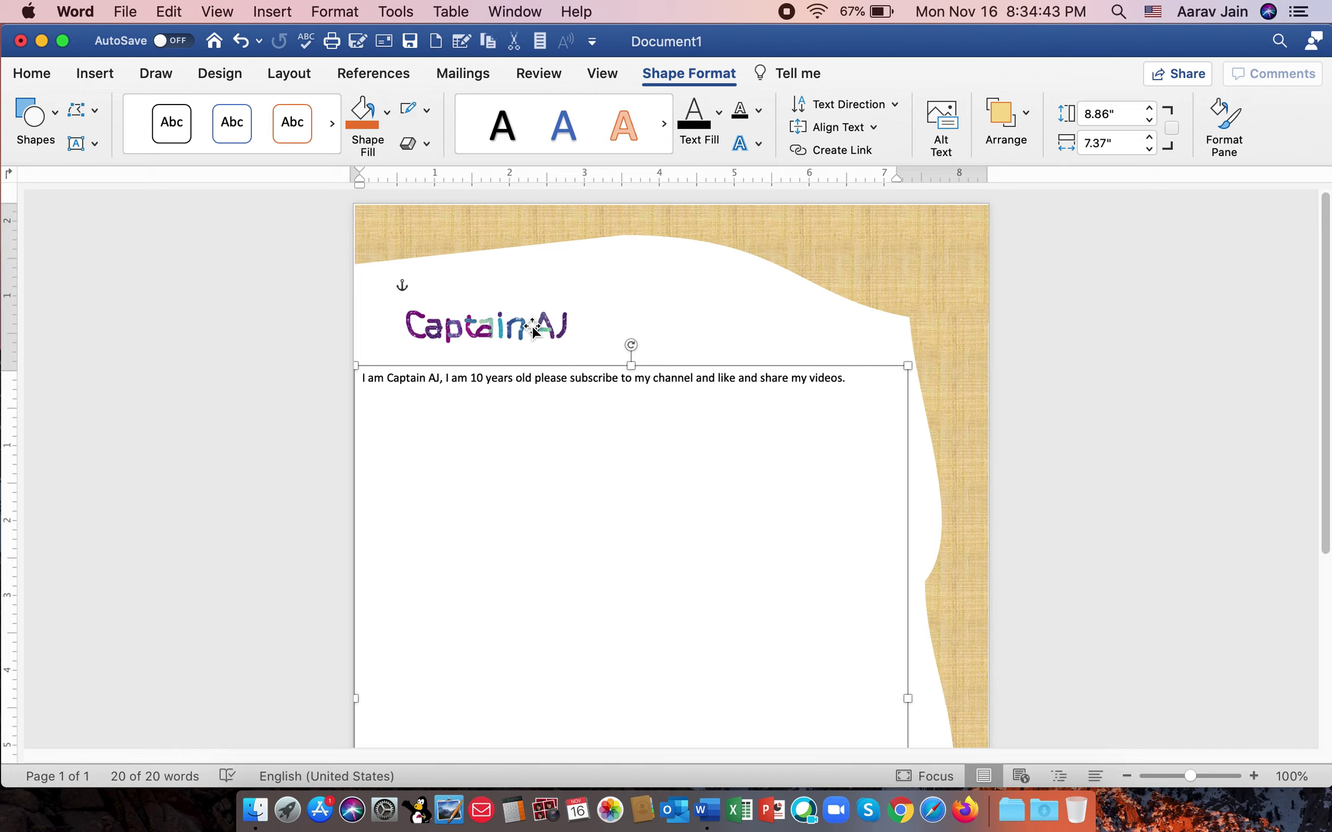
key(super+z)
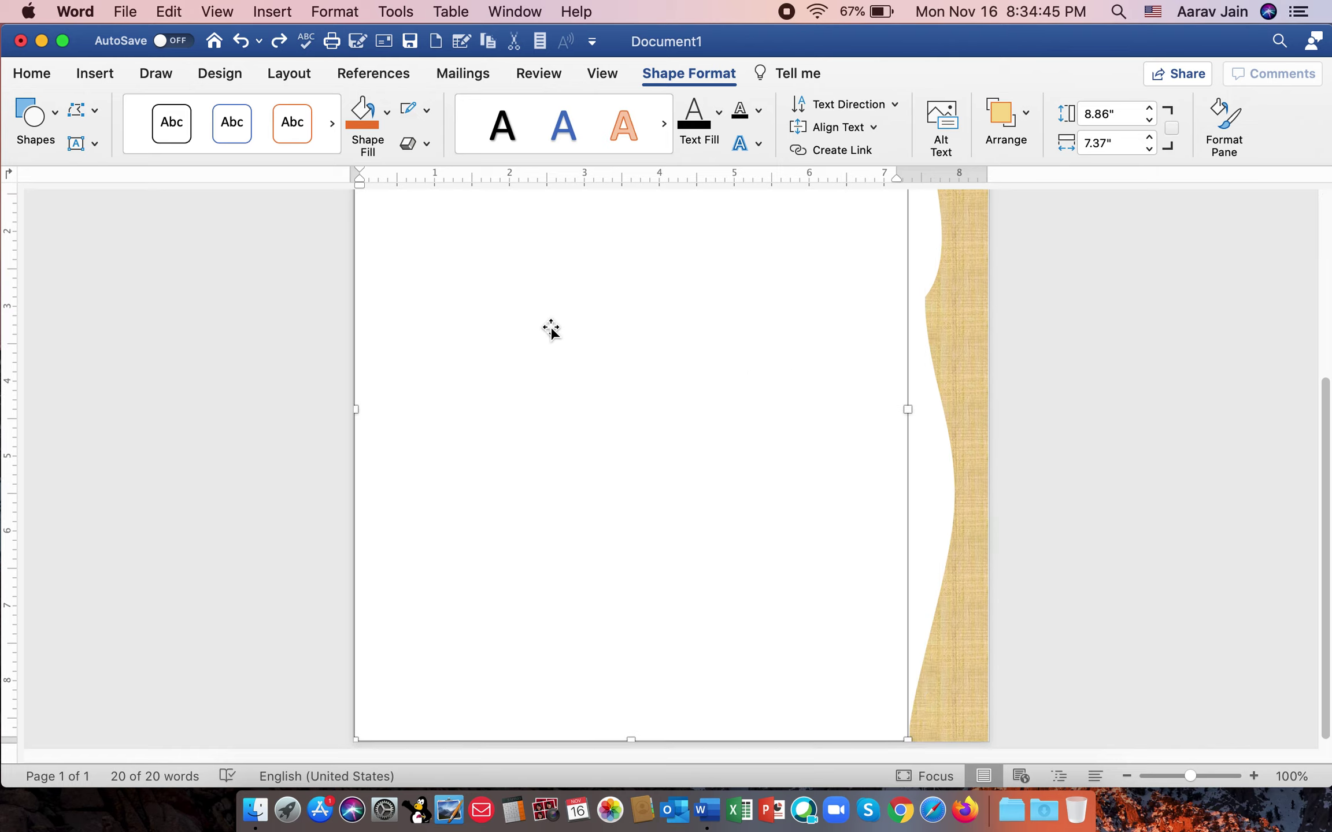
scroll(551, 328, up, 3)
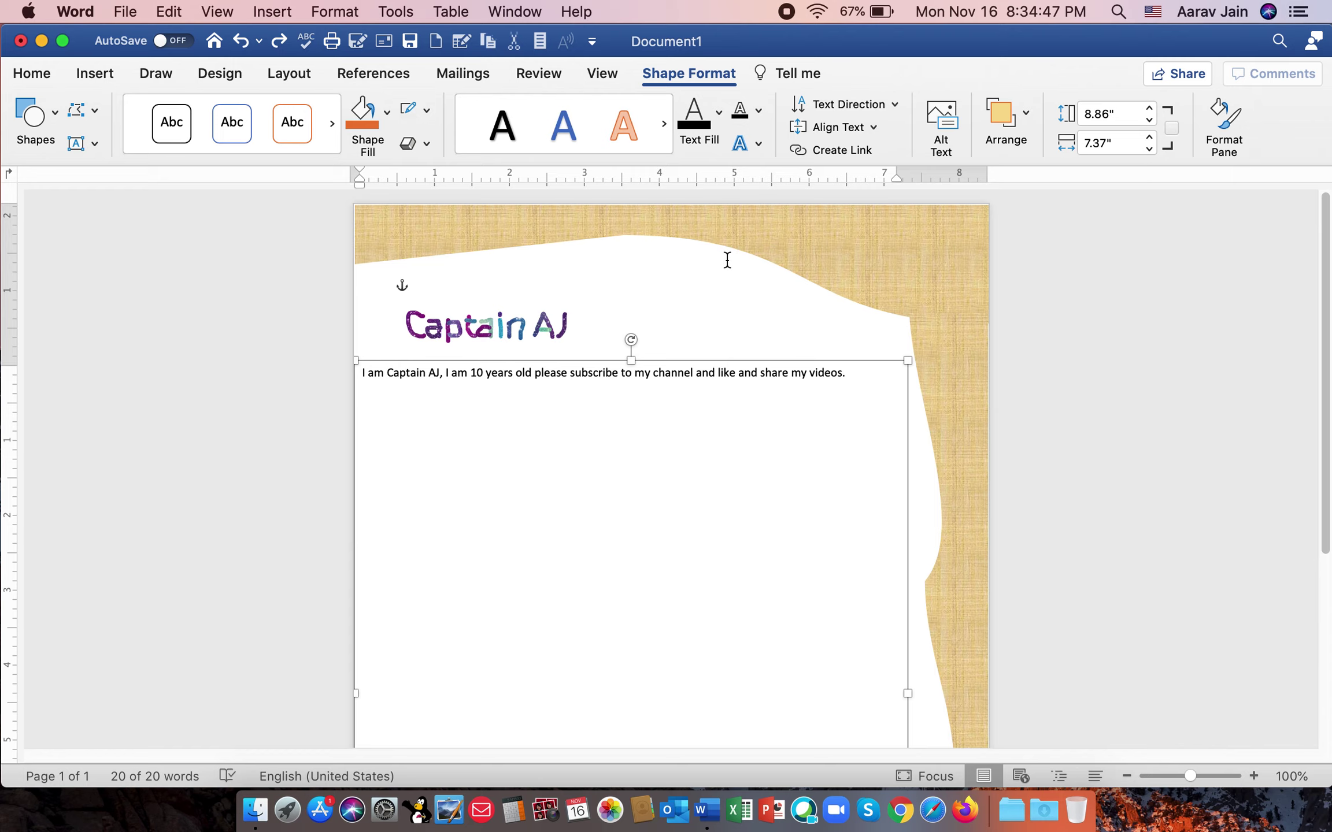
key(super+y)
scroll(636, 297, up, 3)
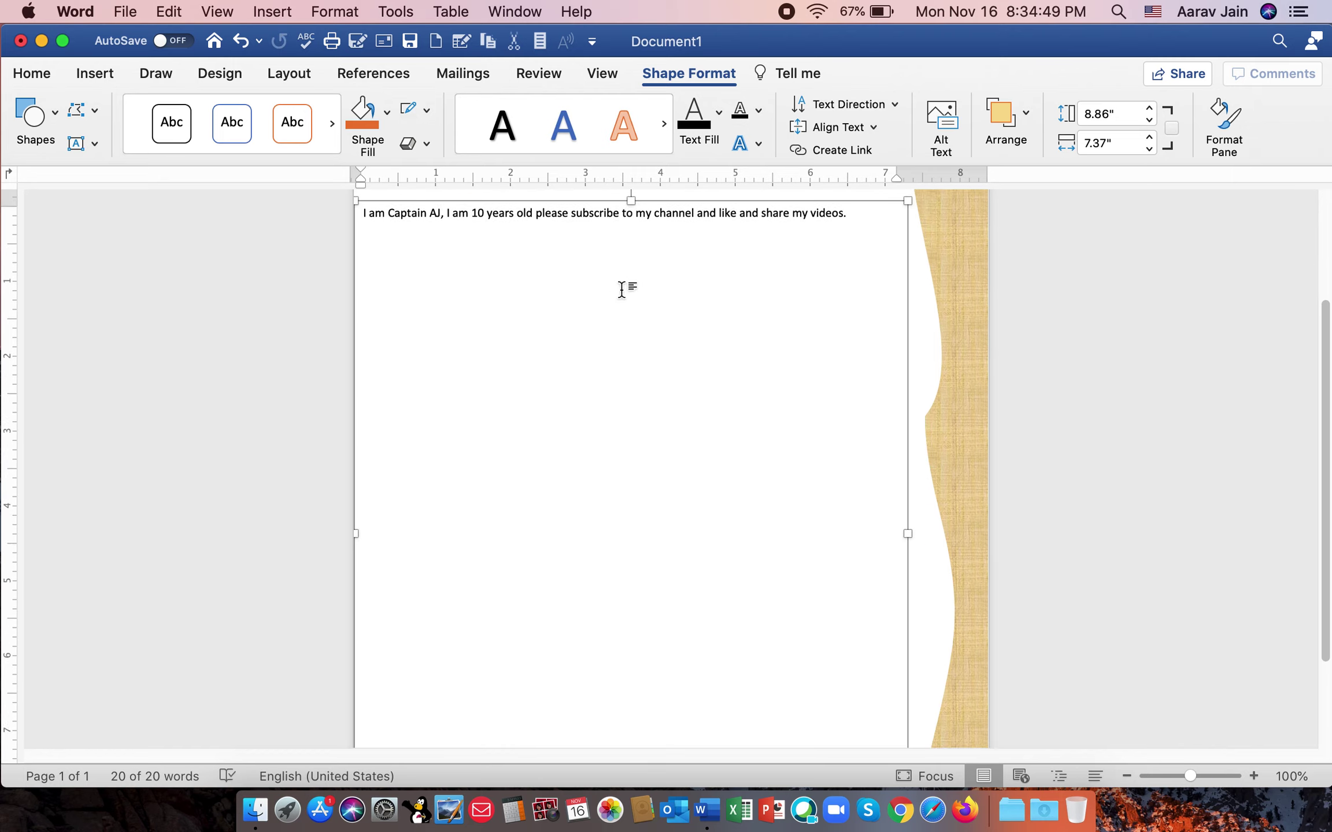
scroll(622, 292, up, 2)
Select the Captain AJ title's letter pieces again, including the letter C.
click(552, 330)
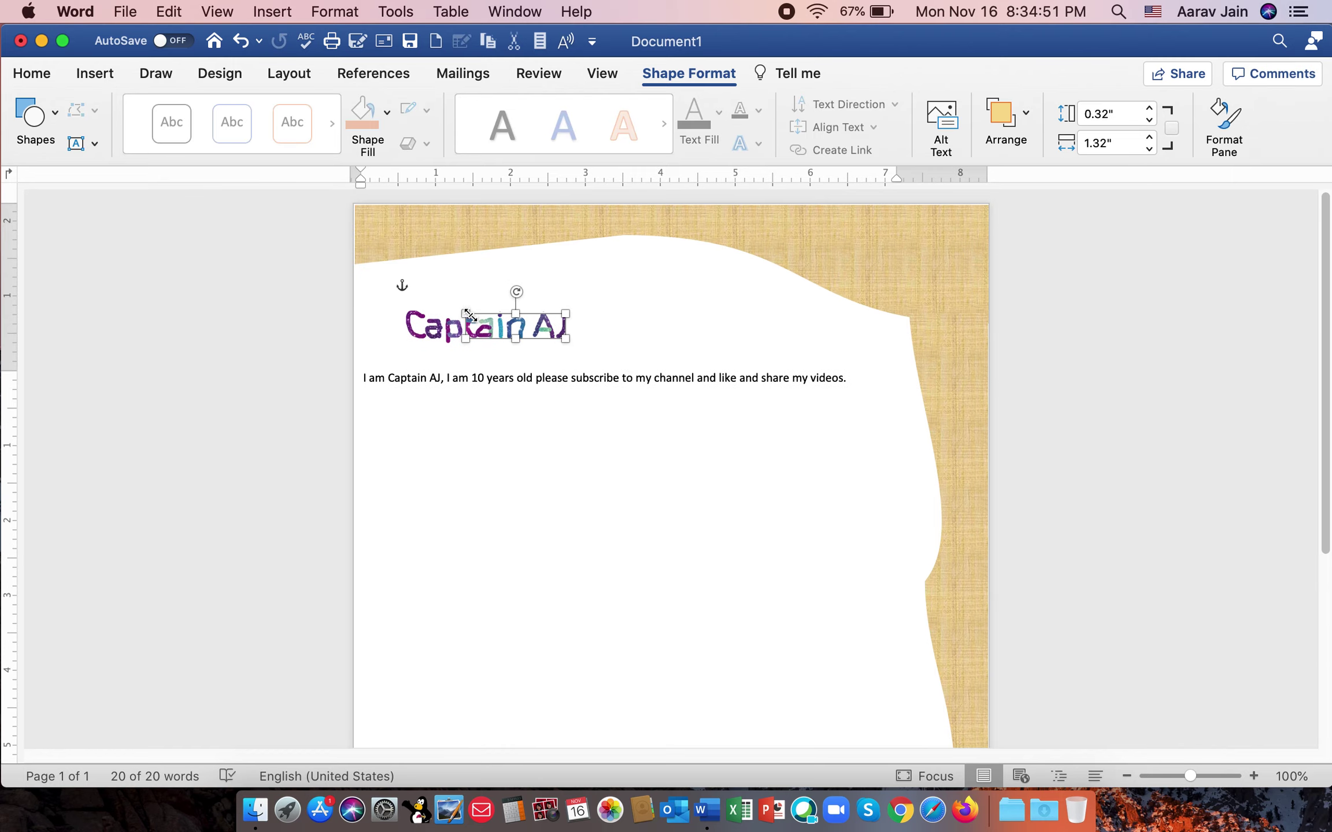
click(455, 326)
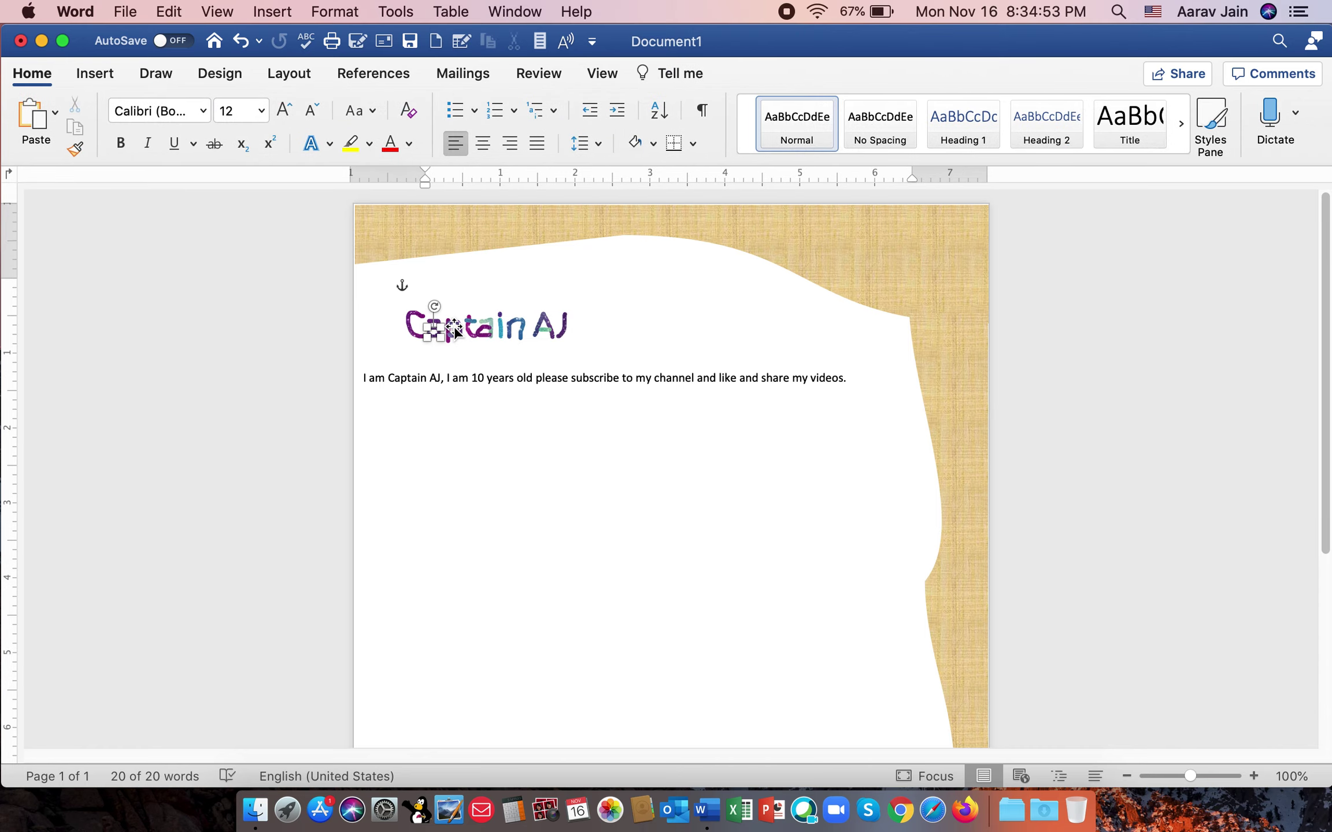
click(448, 327)
shift+click(491, 334)
shift+click(413, 317)
Group the selected Captain AJ WordArt letter pieces into one object, then select the intro text box.
right_click(475, 329)
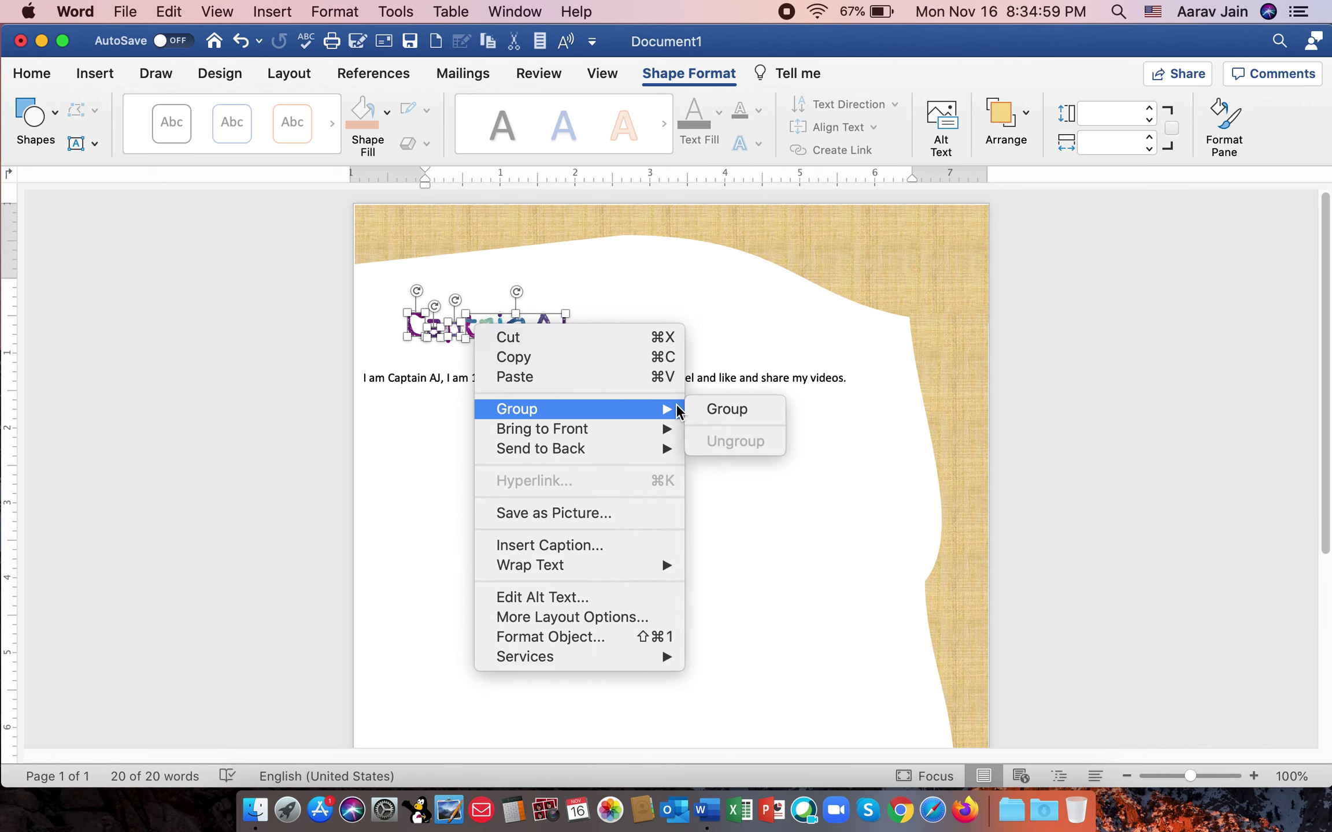
click(638, 291)
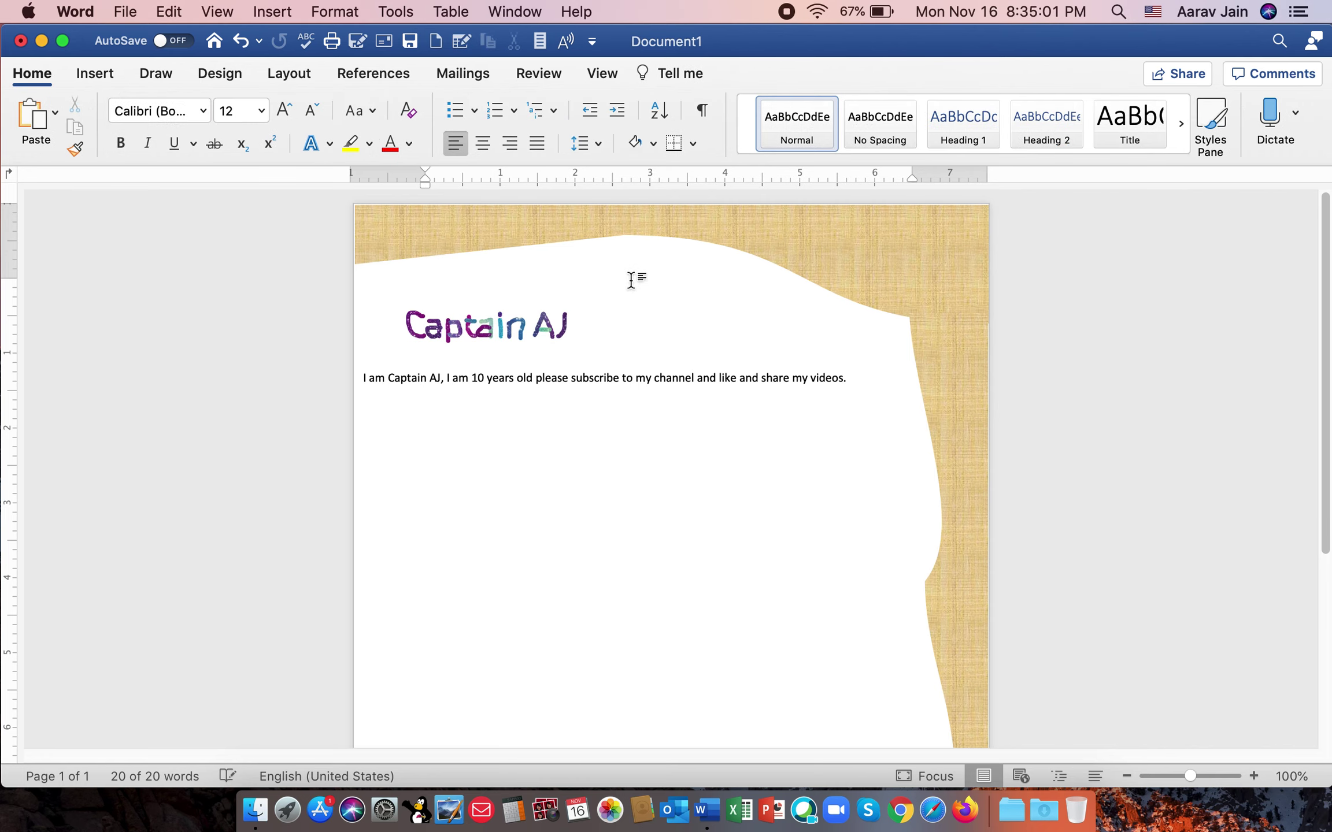
click(634, 377)
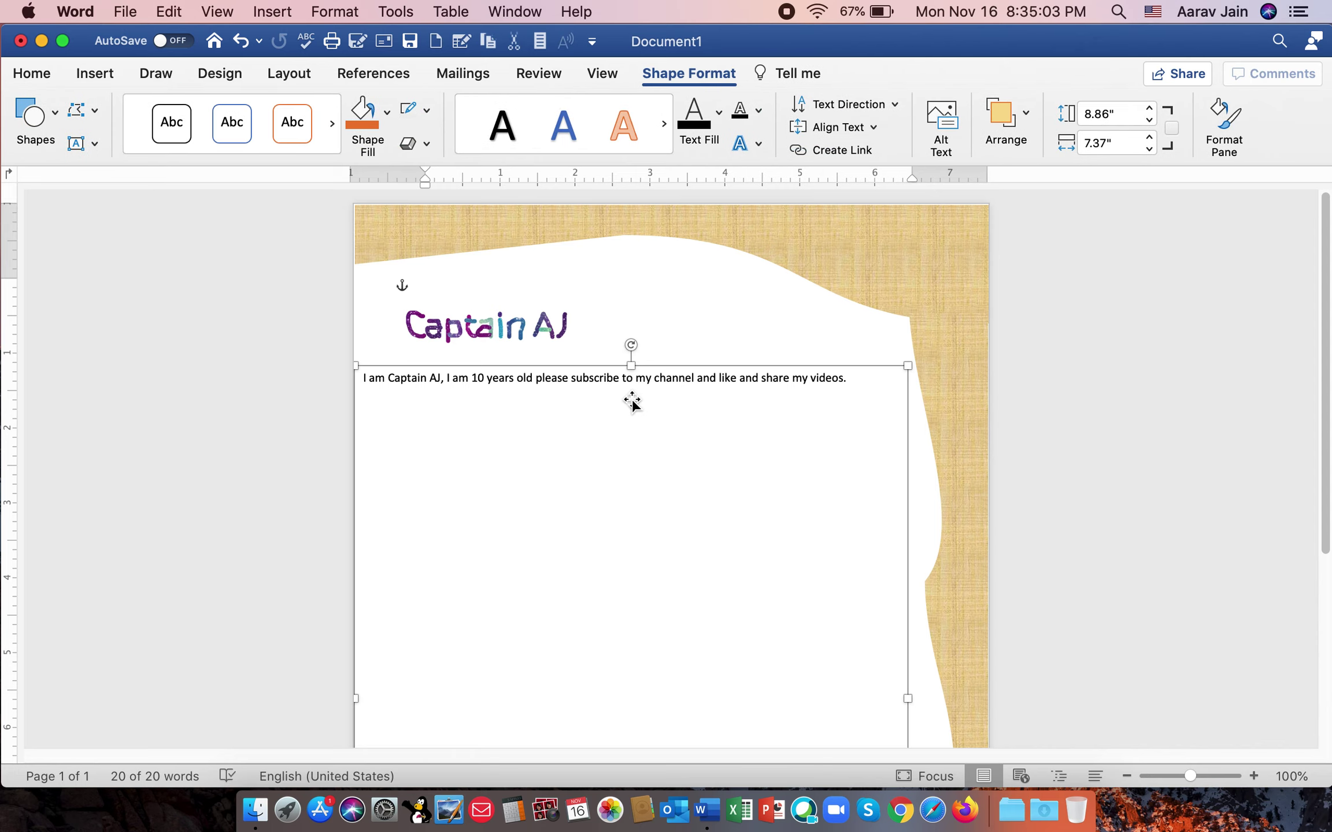
scroll(635, 394, down, 3)
scroll(634, 395, down, 6)
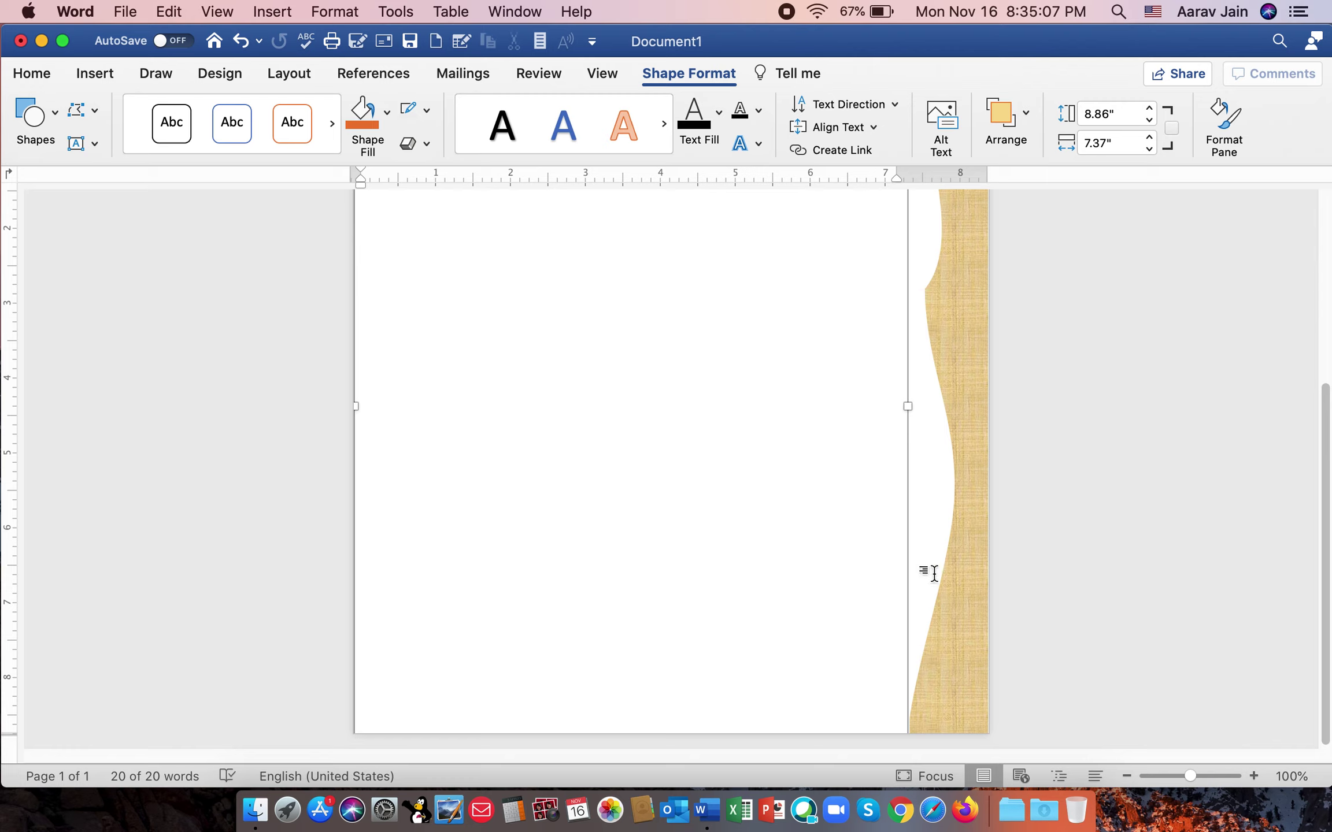
Shrink the intro text box to about 6.43" by 3.63" and place it just below the title.
mouse_move(899, 716)
mouse_down()
mouse_move(725, 280)
mouse_move(827, 298)
mouse_up()
drag(627, 348, 643, 377)
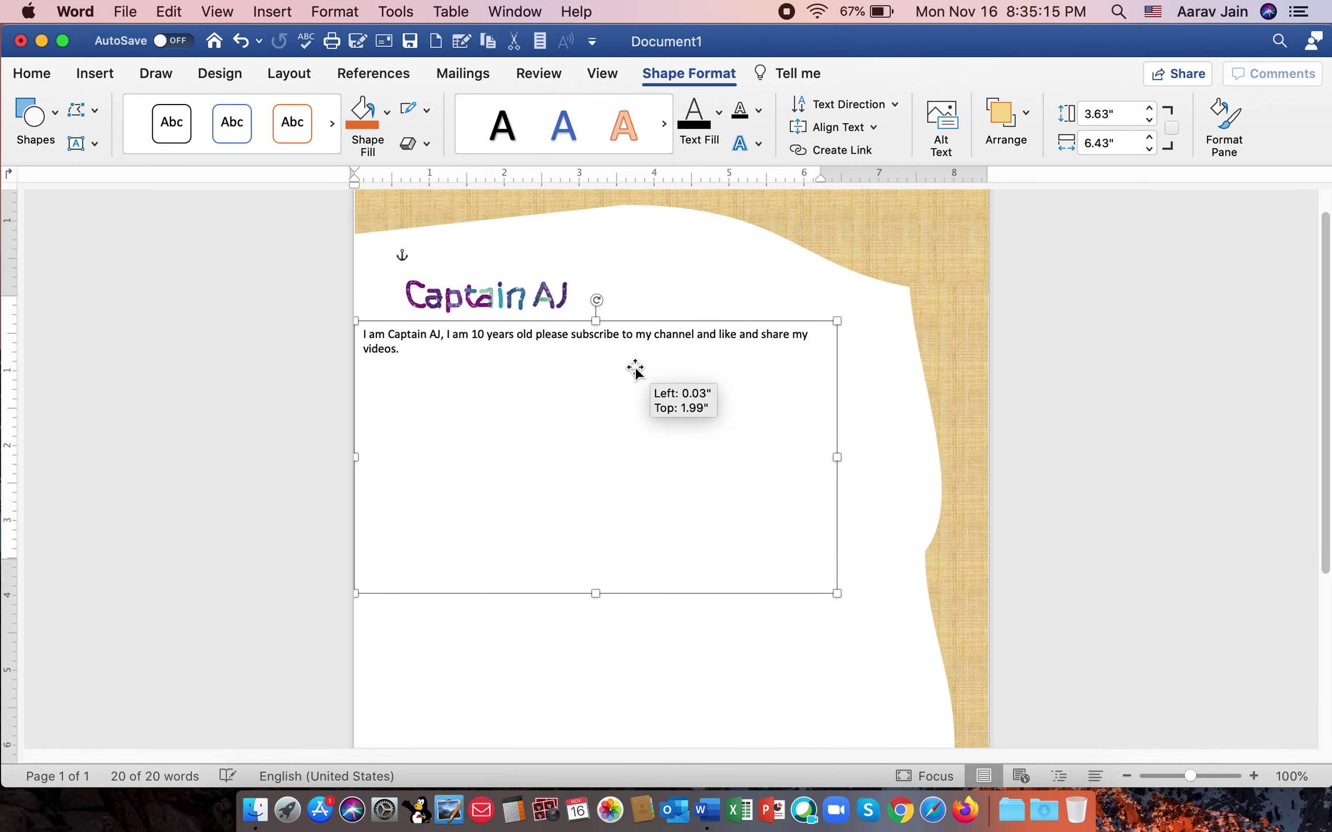
drag(643, 377, 630, 369)
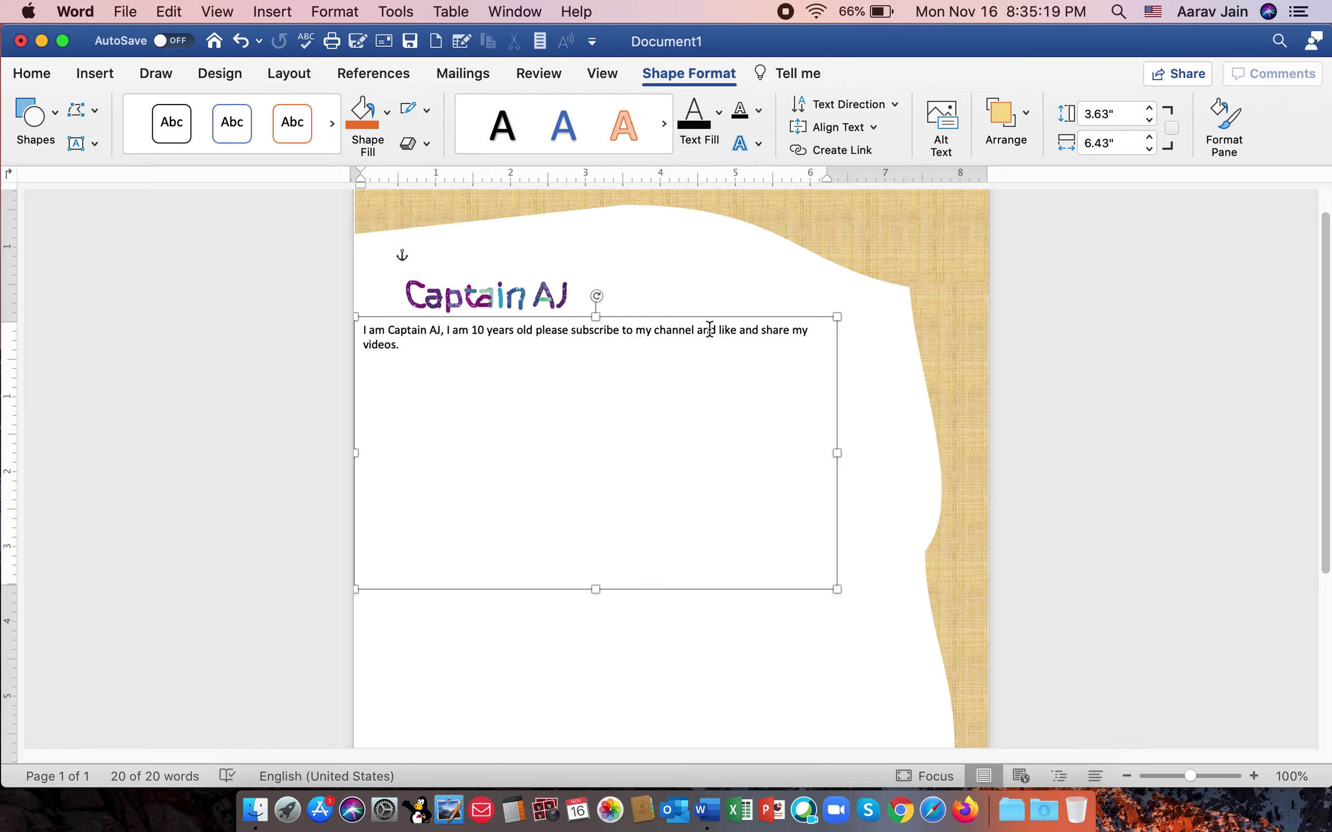
Undo back to the larger 18 pt size for the intro text.
key(super+a)
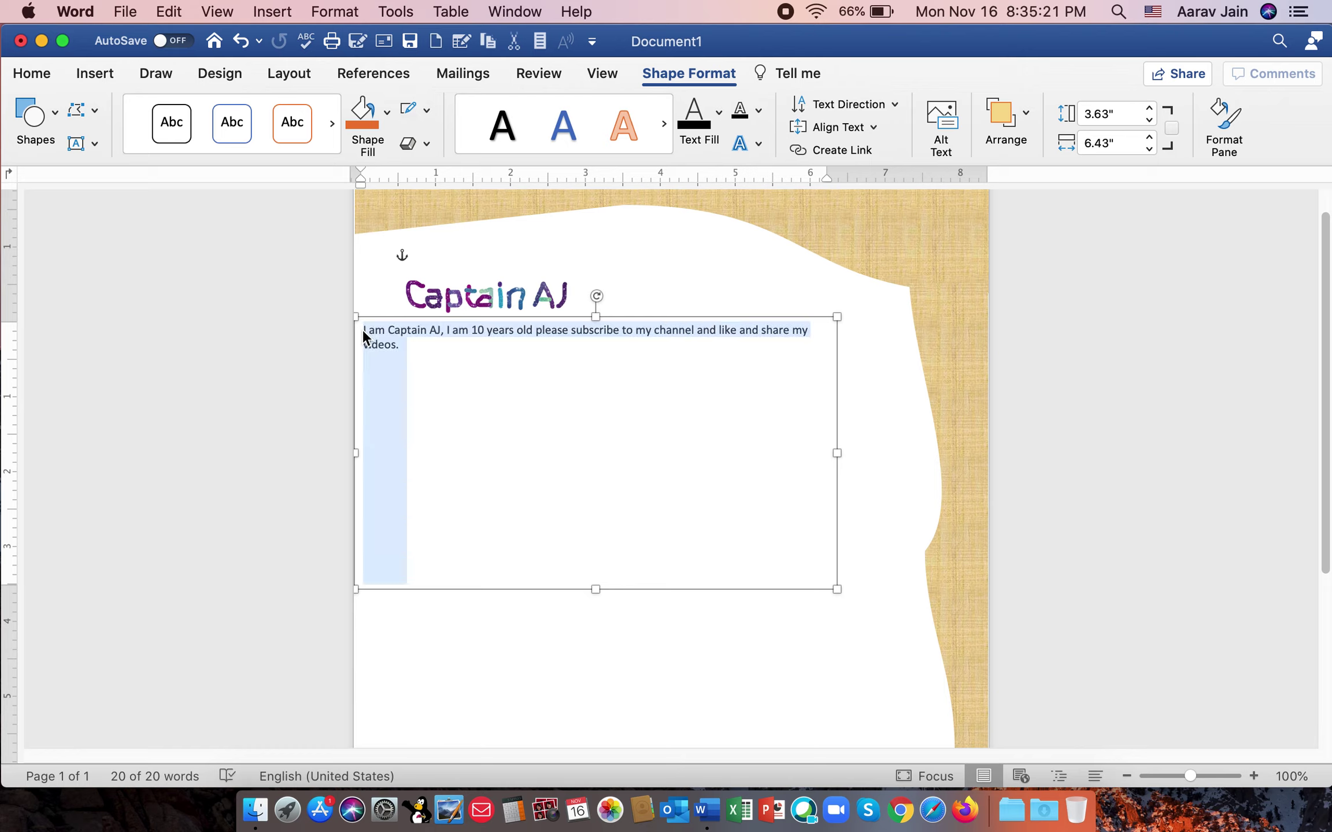
key(super+z)
key(super+z)
key(super+z)
key(super+z)
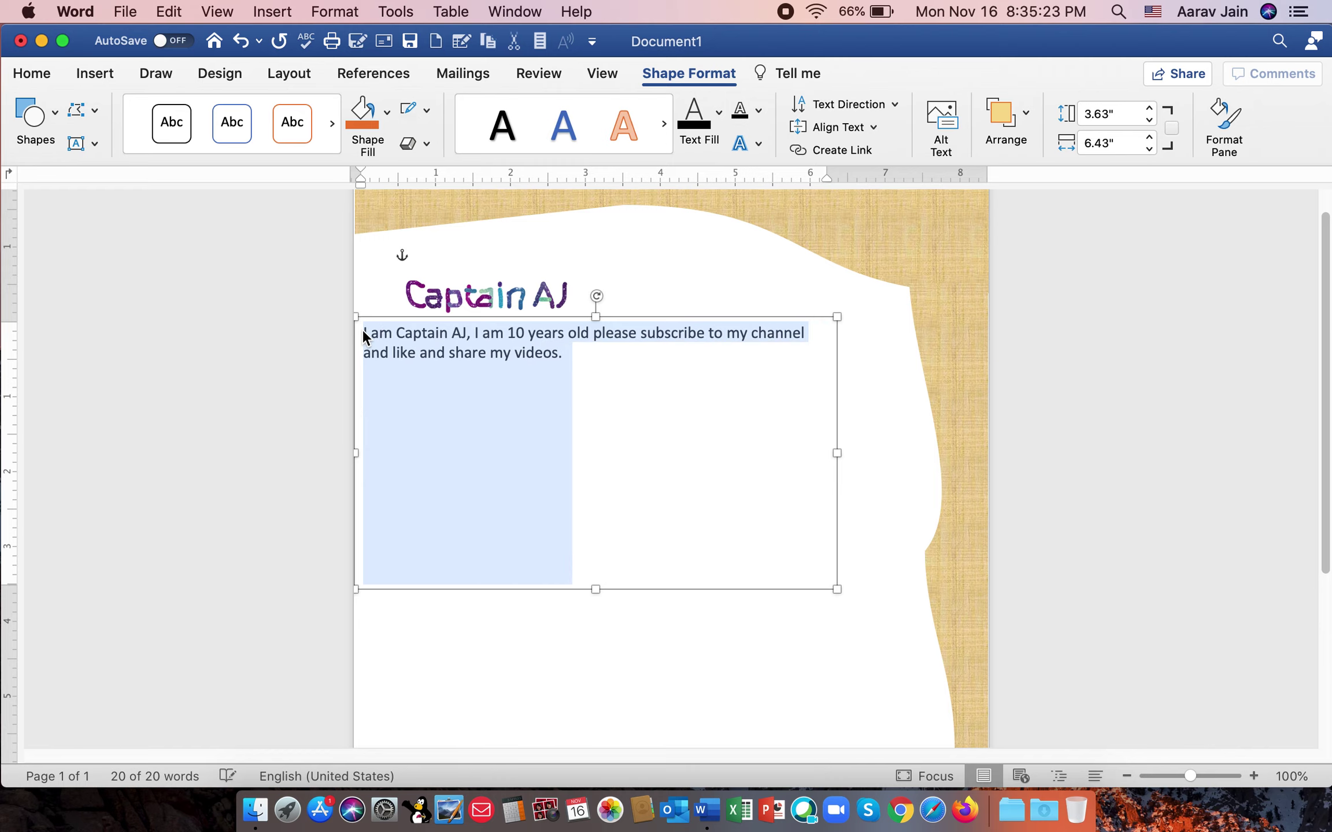
key(super+z)
key(super+z)
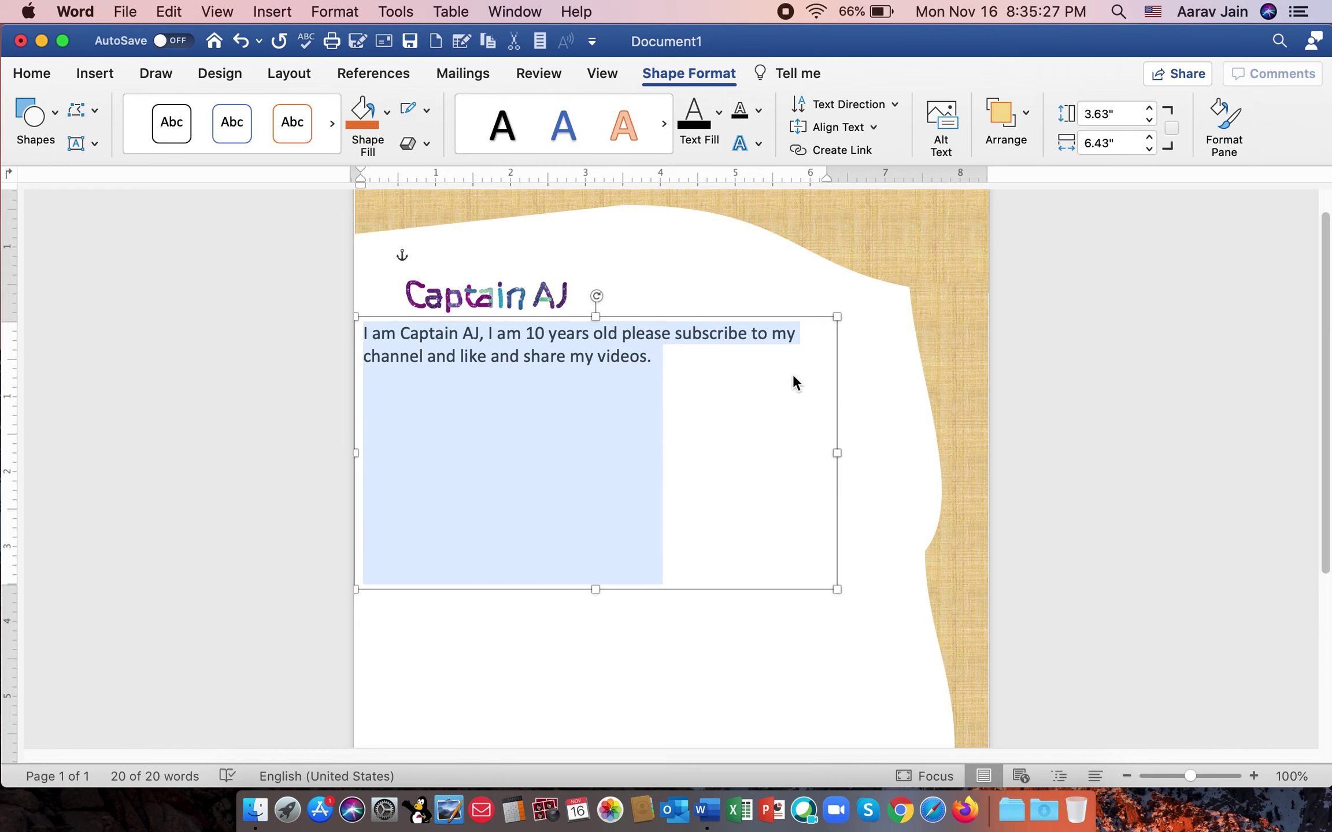
Nudge the intro text box slightly right and down, then select all its text.
drag(760, 317, 773, 318)
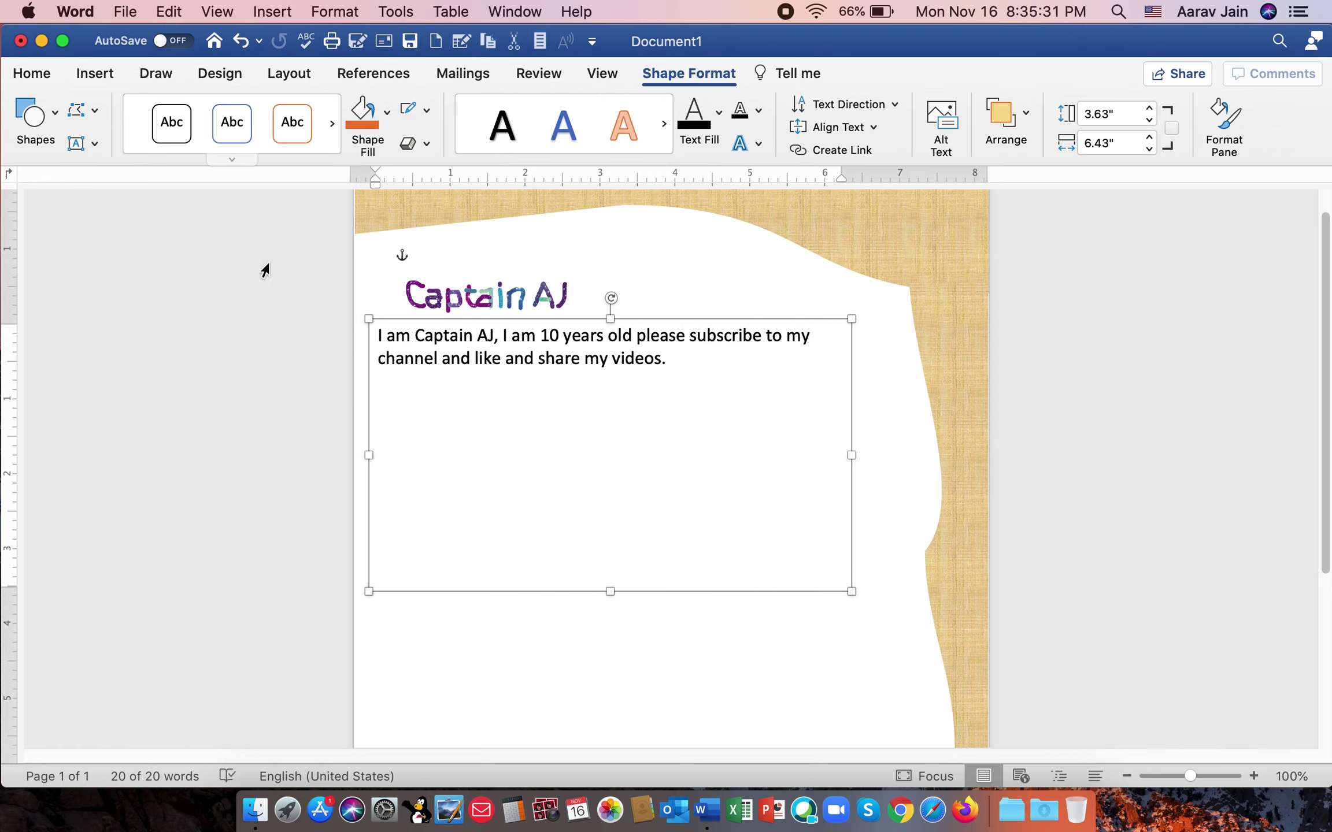
key(super+a)
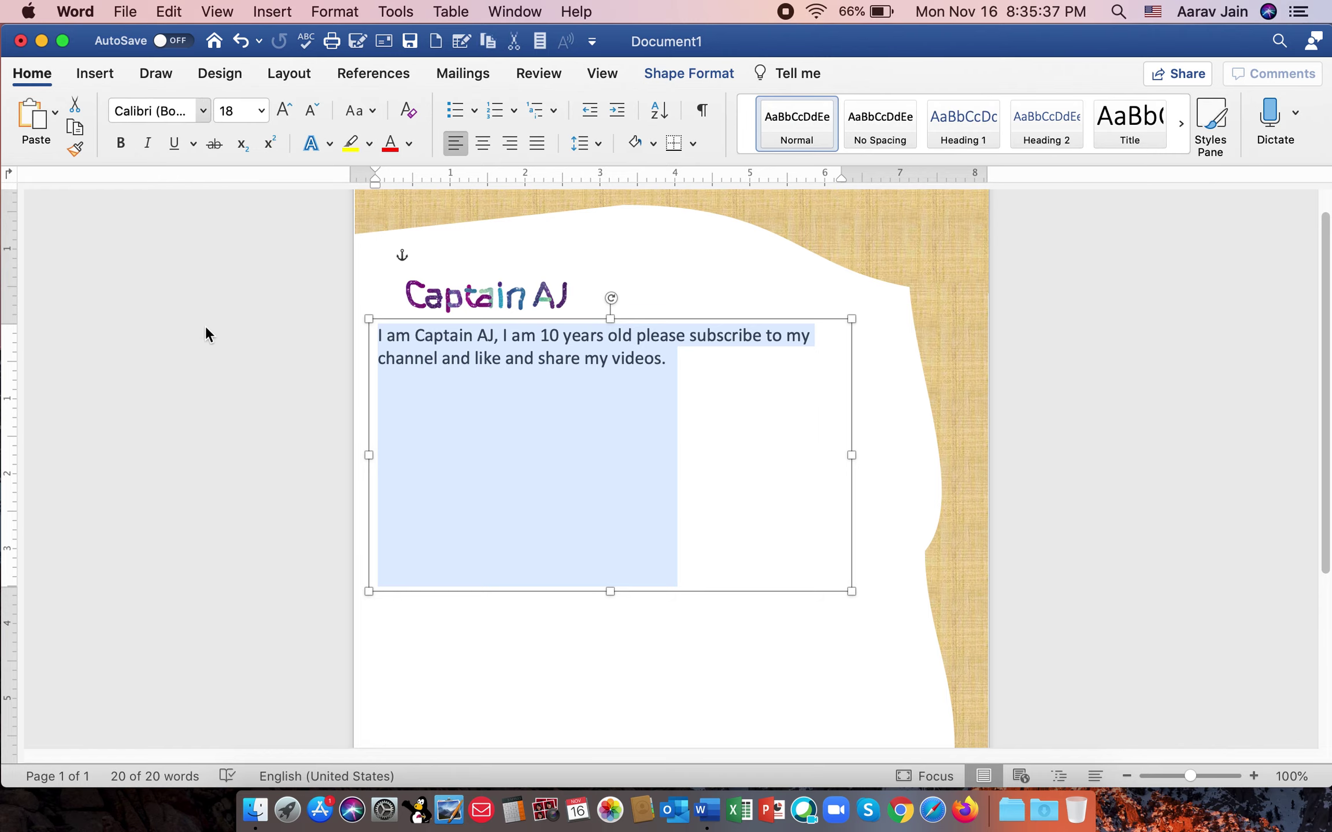
key(super+shift+f)
Apply the Noto Sans Mongolian font to the intro text.
scroll(317, 476, down, 3)
scroll(315, 477, down, 6)
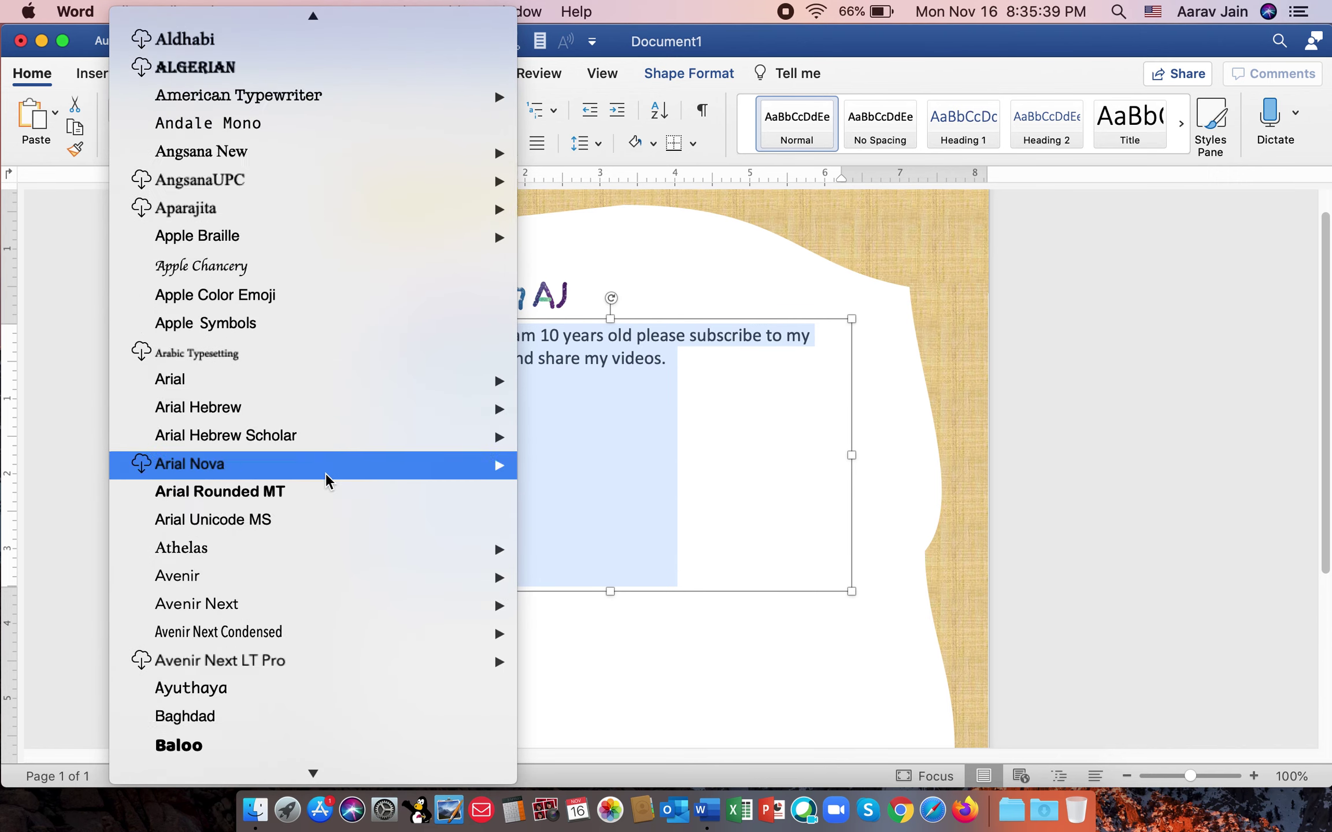
scroll(326, 474, down, 5)
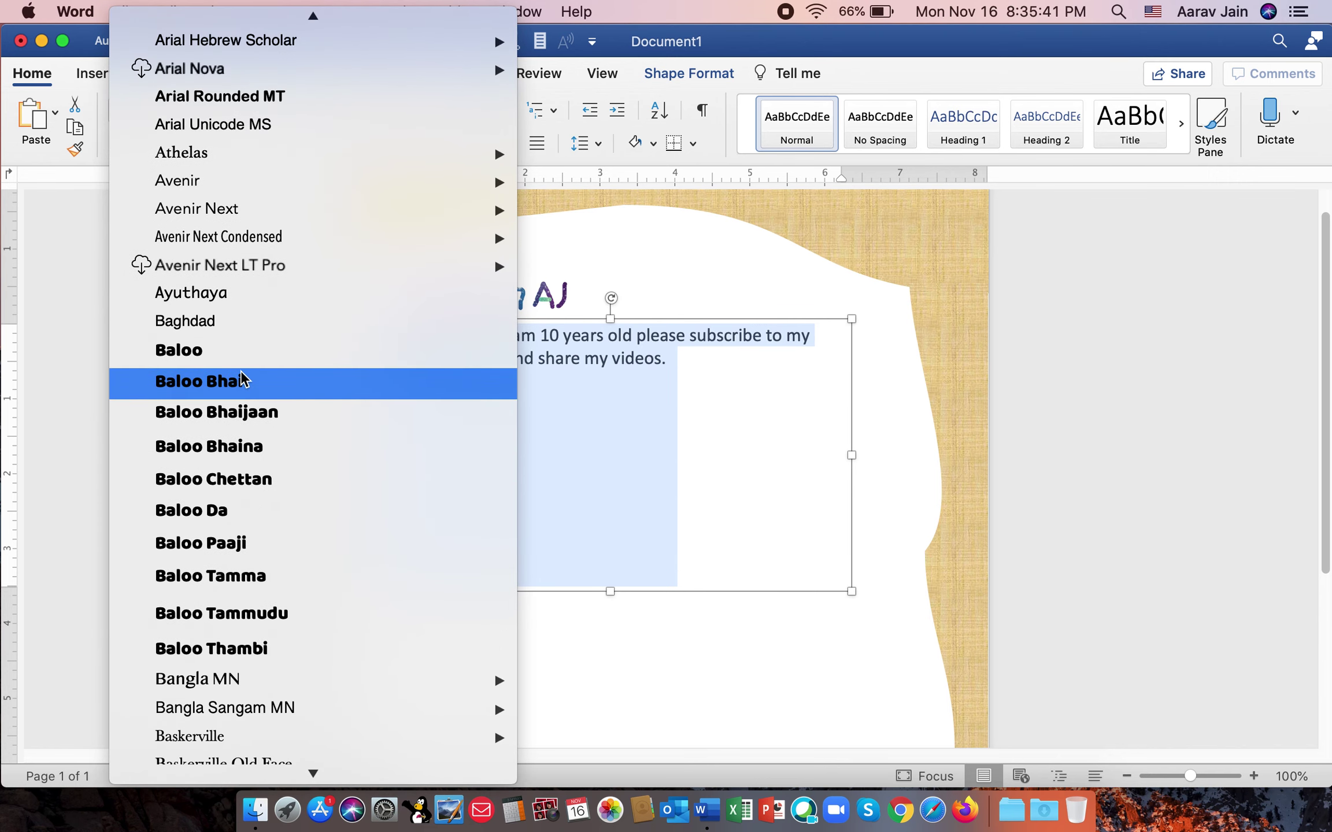
scroll(243, 379, down, 1)
scroll(243, 379, down, 3)
scroll(243, 379, down, 5)
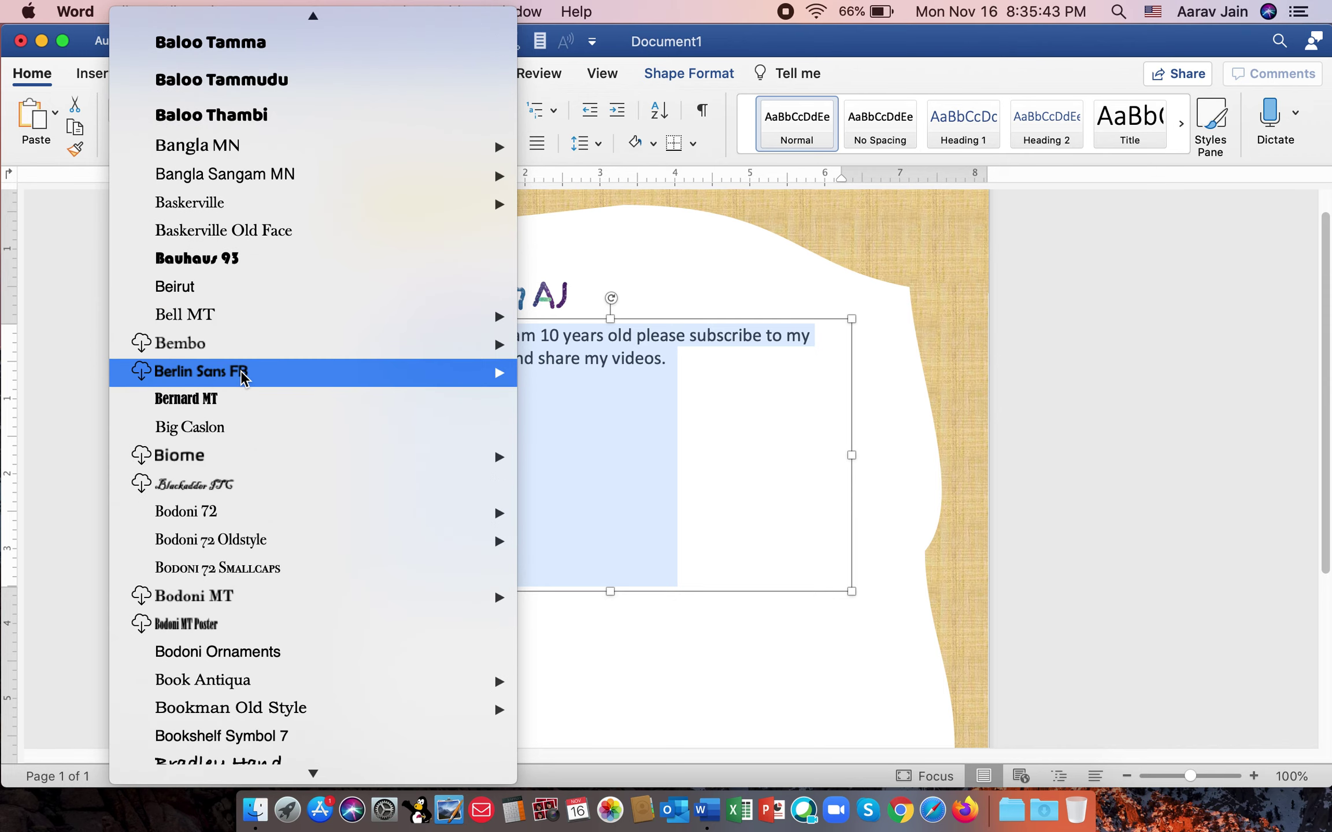
scroll(243, 376, down, 5)
scroll(243, 378, down, 2)
scroll(242, 378, down, 2)
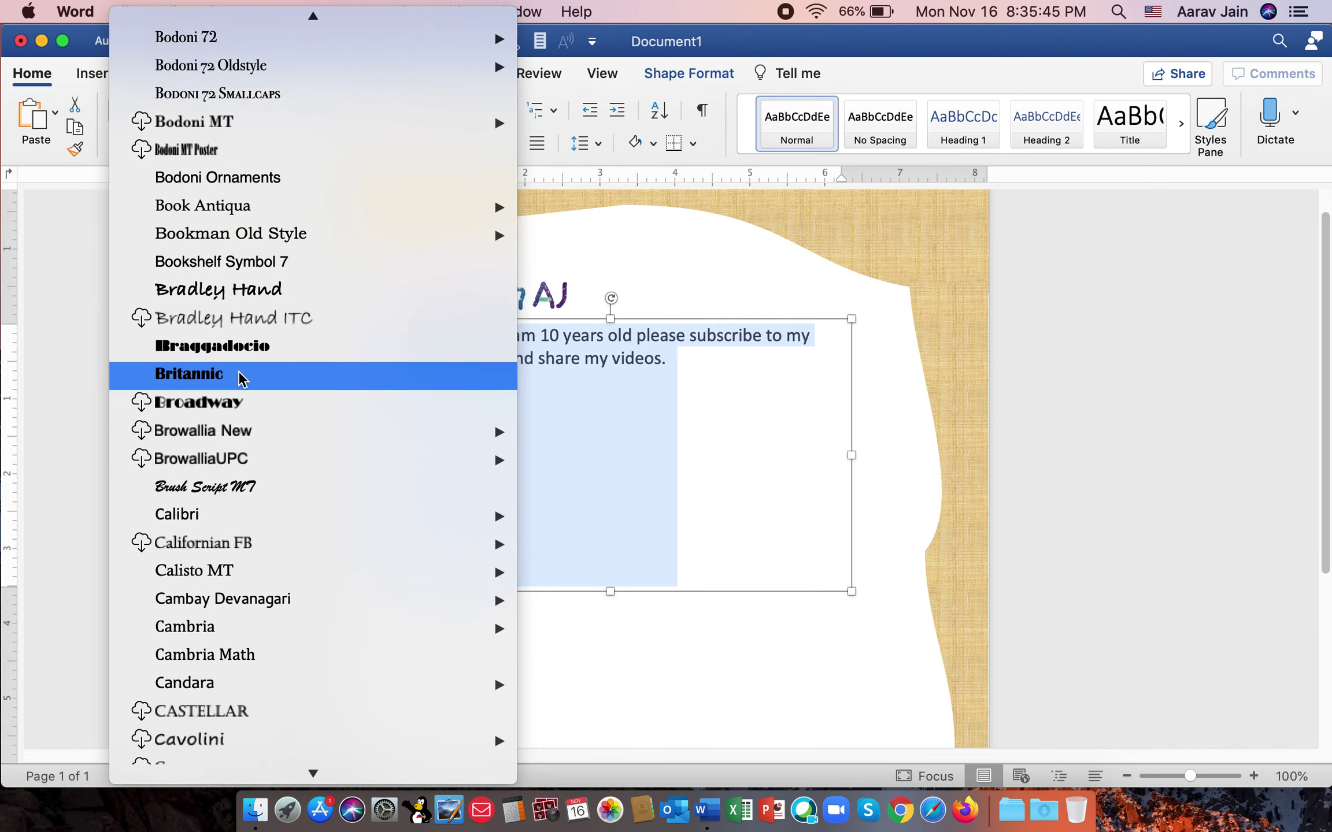
scroll(241, 379, down, 9)
scroll(241, 376, down, 5)
scroll(243, 372, down, 2)
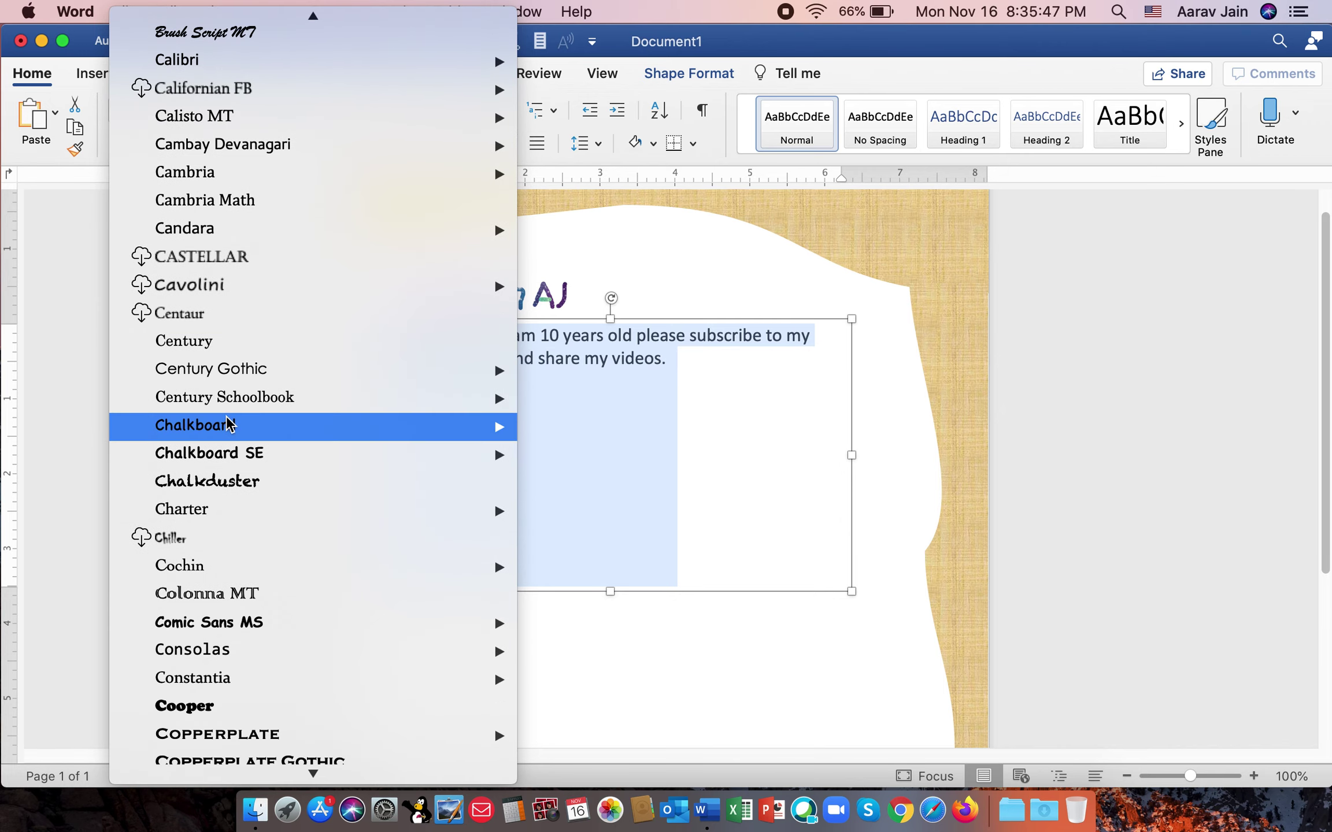
scroll(215, 454, down, 1)
scroll(215, 454, down, 6)
scroll(215, 454, down, 6)
scroll(223, 457, down, 10)
scroll(228, 457, down, 15)
scroll(211, 454, down, 15)
scroll(213, 453, down, 15)
scroll(238, 451, down, 20)
scroll(219, 457, down, 20)
scroll(216, 457, down, 20)
scroll(213, 457, down, 3)
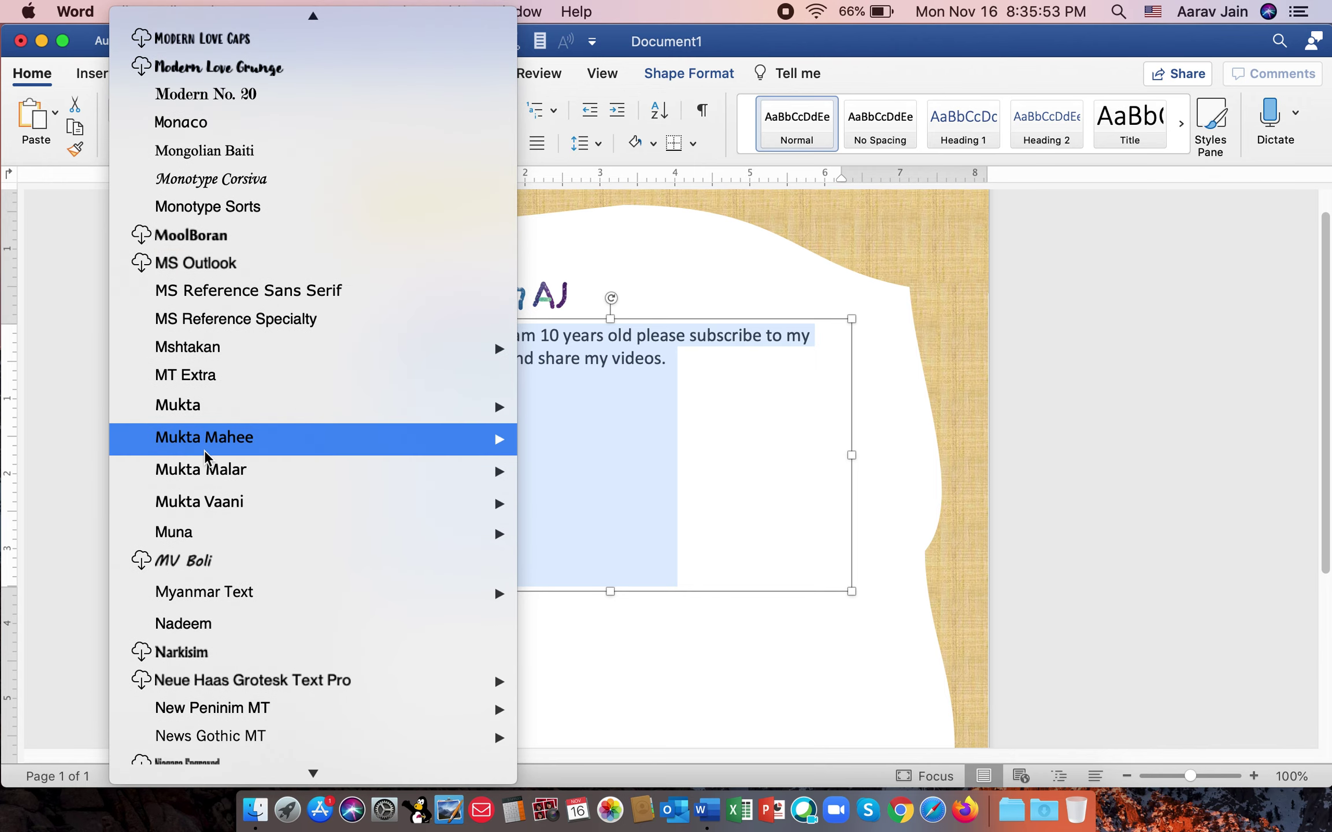
scroll(208, 458, down, 15)
scroll(203, 457, down, 5)
scroll(204, 457, down, 8)
click(203, 456)
Browse the font list again and close it without changing the font.
scroll(203, 458, down, 5)
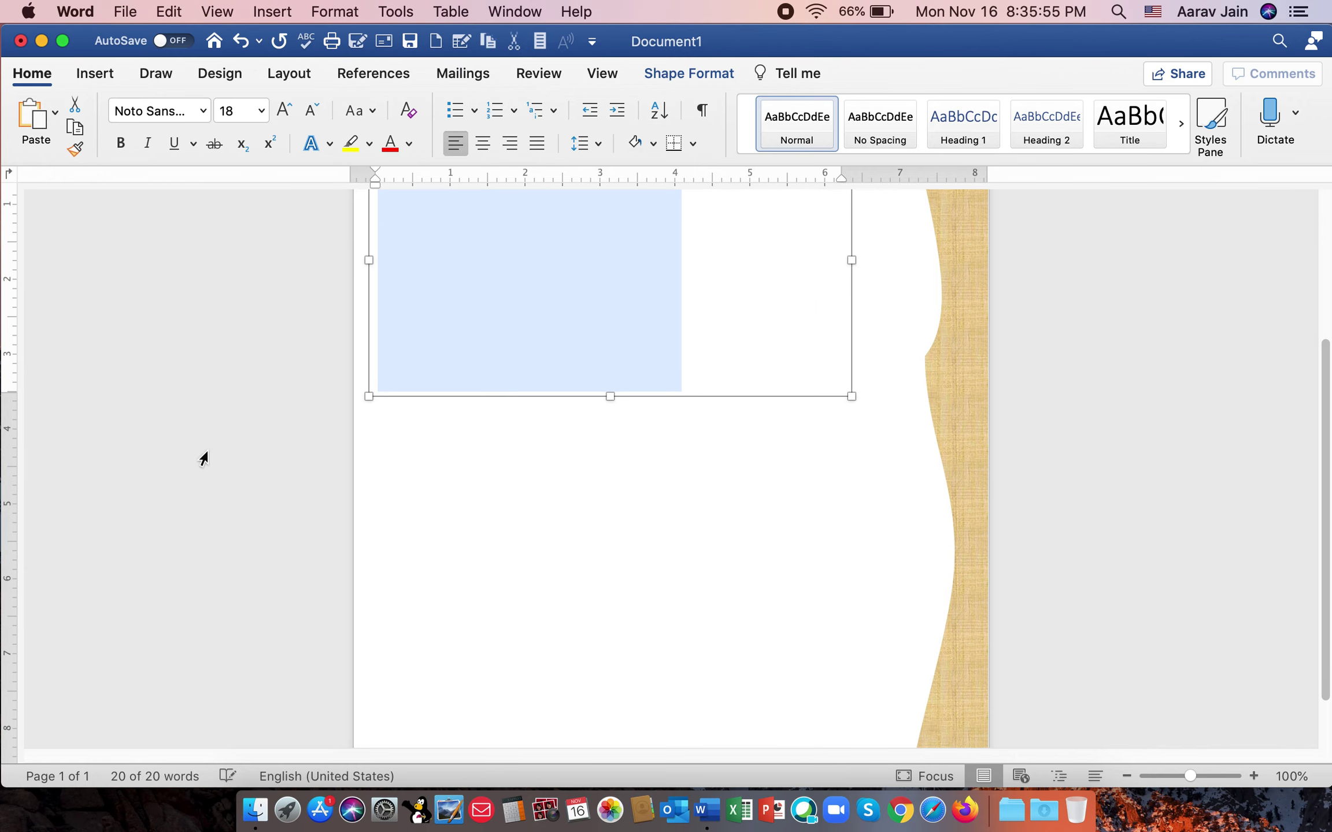
scroll(540, 506, up, 5)
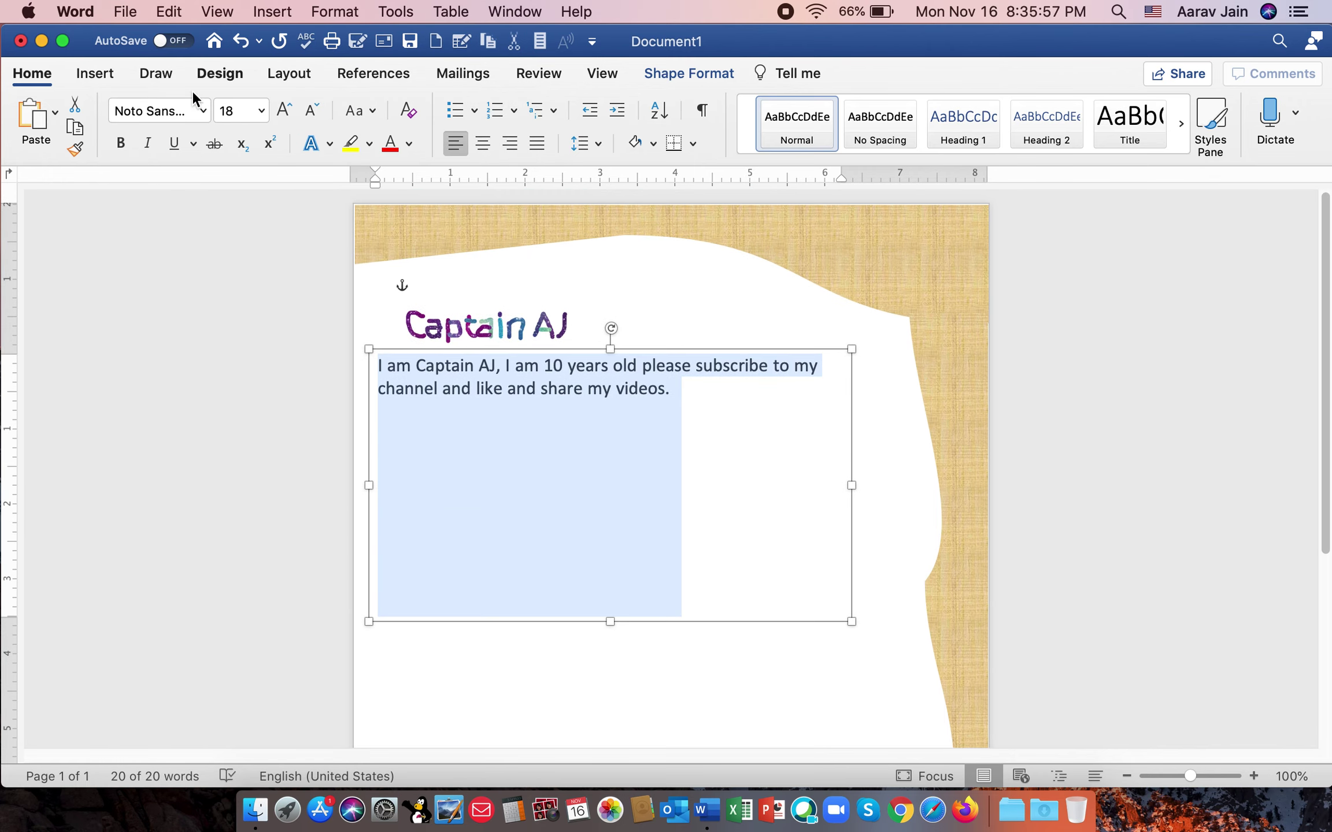
click(204, 115)
scroll(185, 289, down, 5)
scroll(185, 312, down, 15)
scroll(184, 338, down, 15)
scroll(184, 342, down, 15)
scroll(184, 344, down, 5)
scroll(184, 347, down, 15)
scroll(184, 349, down, 3)
scroll(184, 352, down, 10)
scroll(184, 352, down, 1)
scroll(183, 353, down, 2)
scroll(183, 356, down, 10)
scroll(181, 354, down, 3)
scroll(174, 351, down, 10)
scroll(174, 350, down, 5)
scroll(190, 352, down, 5)
scroll(203, 353, down, 10)
scroll(202, 347, down, 5)
scroll(202, 347, down, 10)
scroll(202, 341, down, 8)
scroll(202, 341, down, 1)
scroll(202, 338, down, 9)
scroll(203, 338, down, 10)
scroll(206, 341, down, 6)
scroll(203, 341, down, 5)
scroll(204, 341, down, 10)
scroll(203, 341, down, 8)
scroll(205, 342, down, 12)
scroll(204, 342, down, 4)
scroll(204, 342, down, 1)
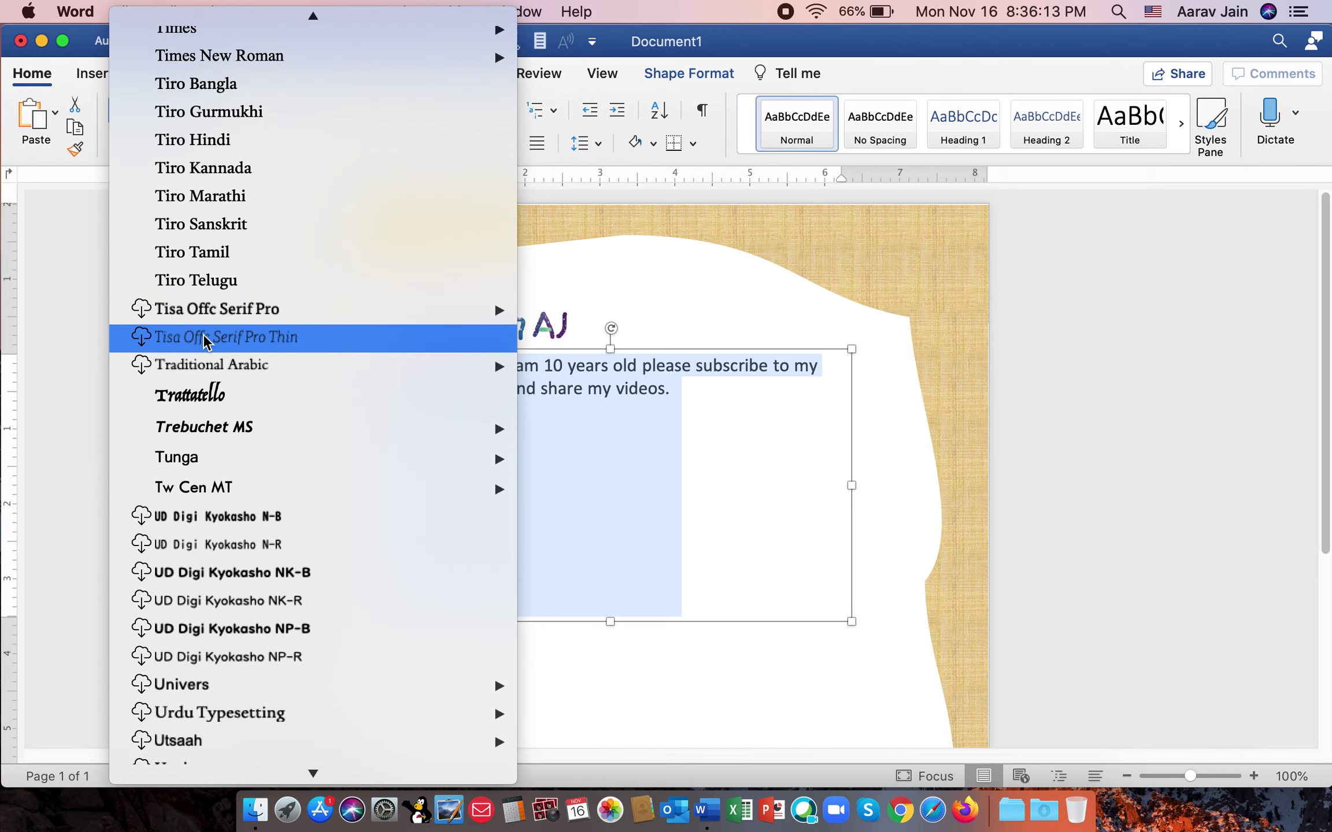
scroll(202, 341, down, 3)
scroll(202, 341, down, 15)
scroll(202, 342, down, 15)
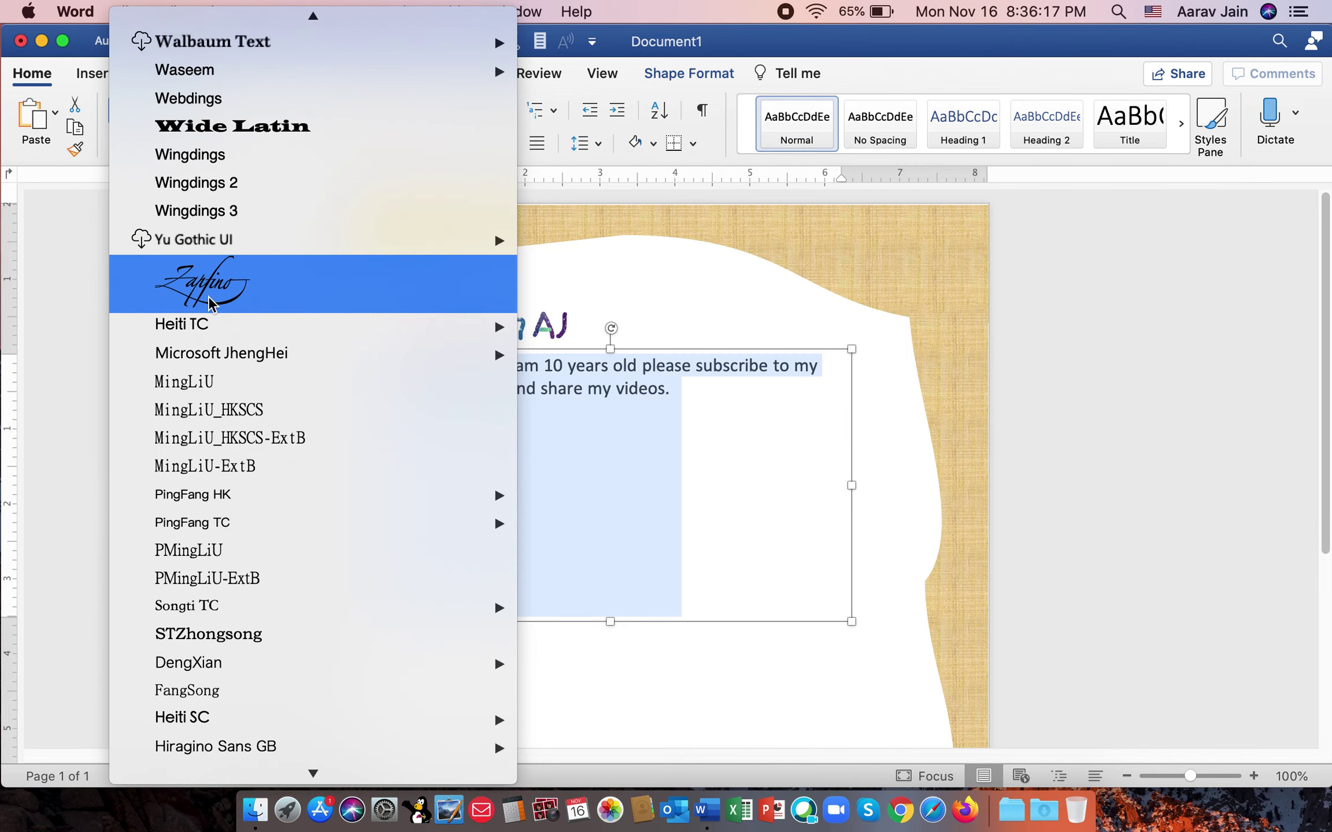
scroll(215, 410, down, 5)
scroll(215, 411, down, 15)
scroll(215, 408, down, 20)
scroll(217, 402, down, 3)
scroll(217, 402, up, 10)
scroll(220, 404, up, 15)
scroll(223, 416, up, 15)
scroll(223, 416, up, 10)
scroll(289, 404, up, 15)
scroll(289, 428, up, 15)
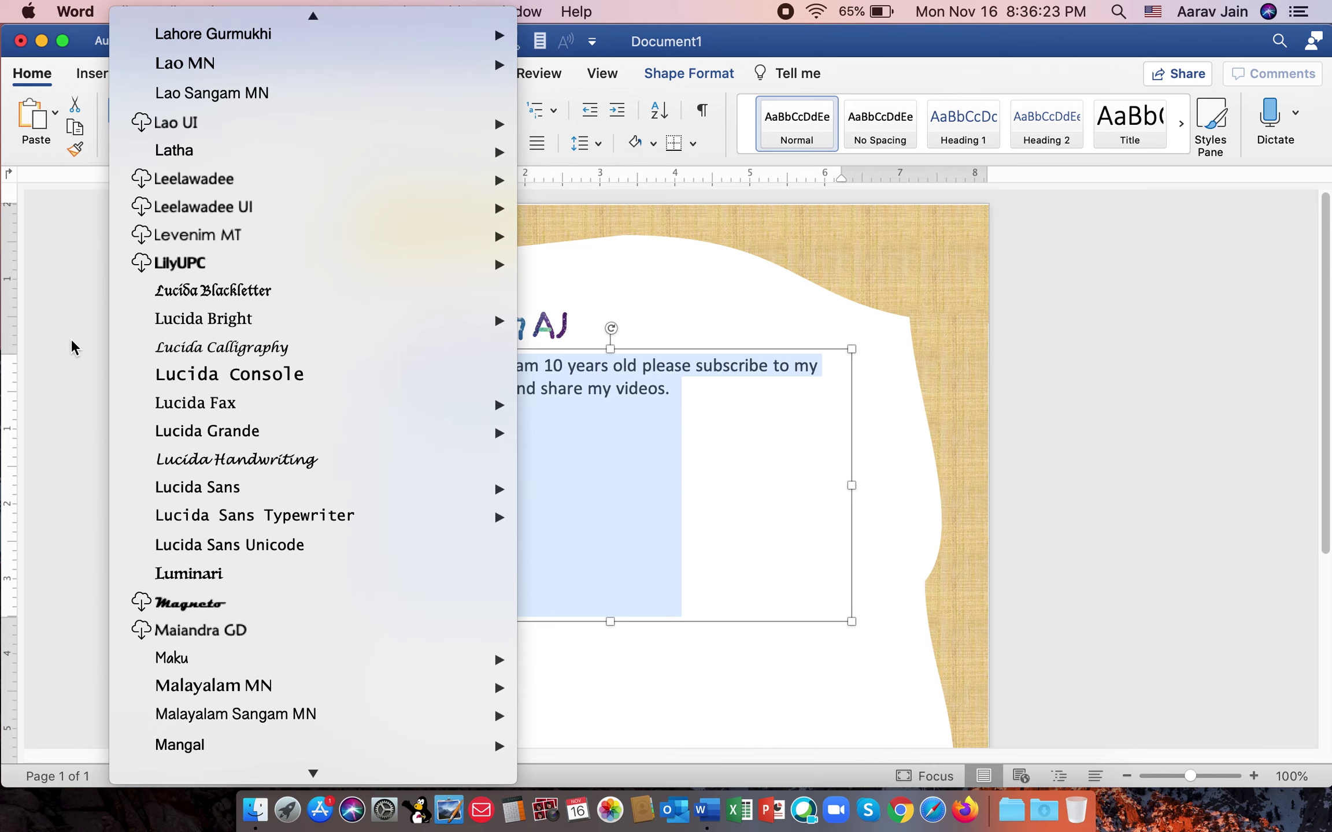
scroll(292, 449, up, 2)
scroll(291, 439, down, 10)
scroll(291, 434, down, 15)
scroll(291, 428, down, 15)
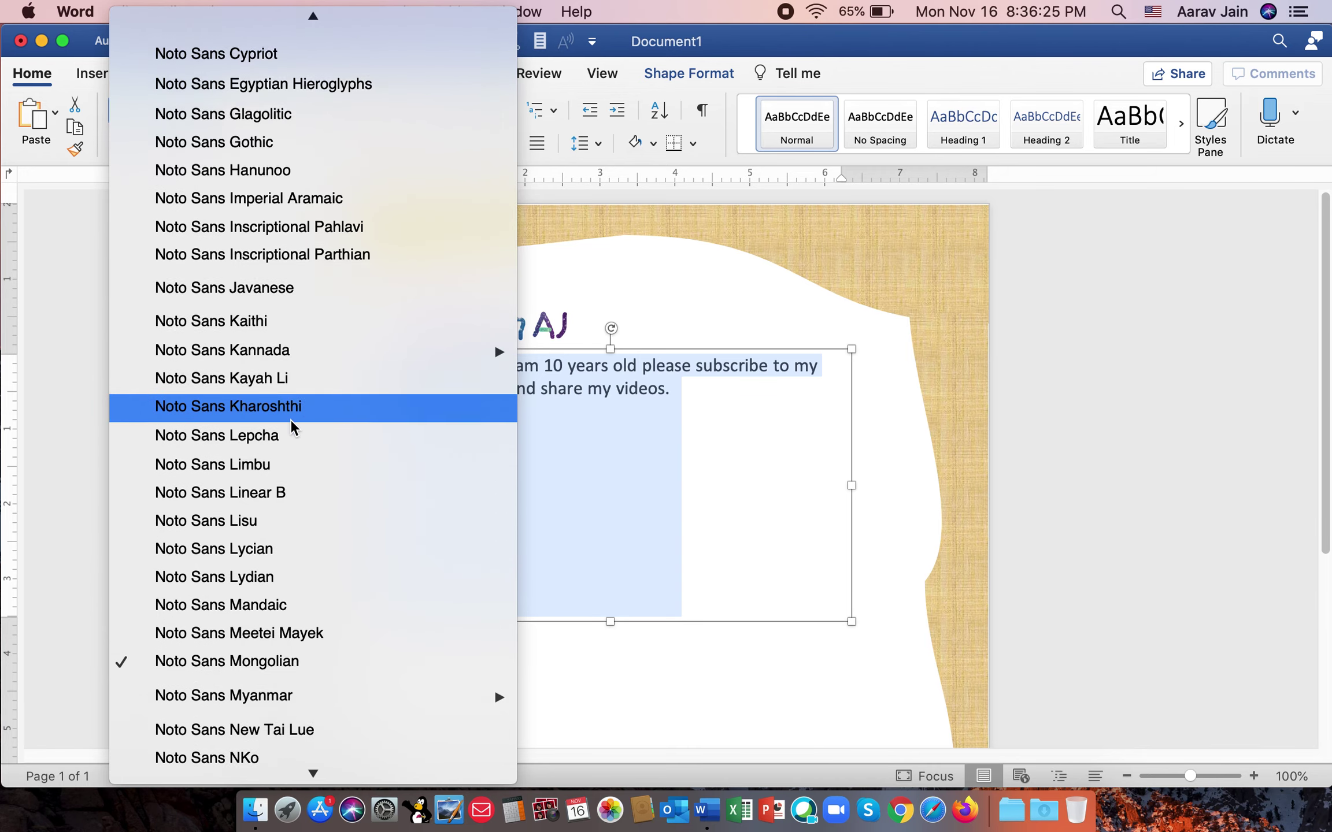
scroll(260, 417, down, 10)
scroll(232, 399, down, 5)
scroll(274, 398, down, 15)
scroll(240, 404, down, 10)
scroll(242, 399, down, 10)
scroll(220, 395, down, 15)
scroll(253, 387, down, 1)
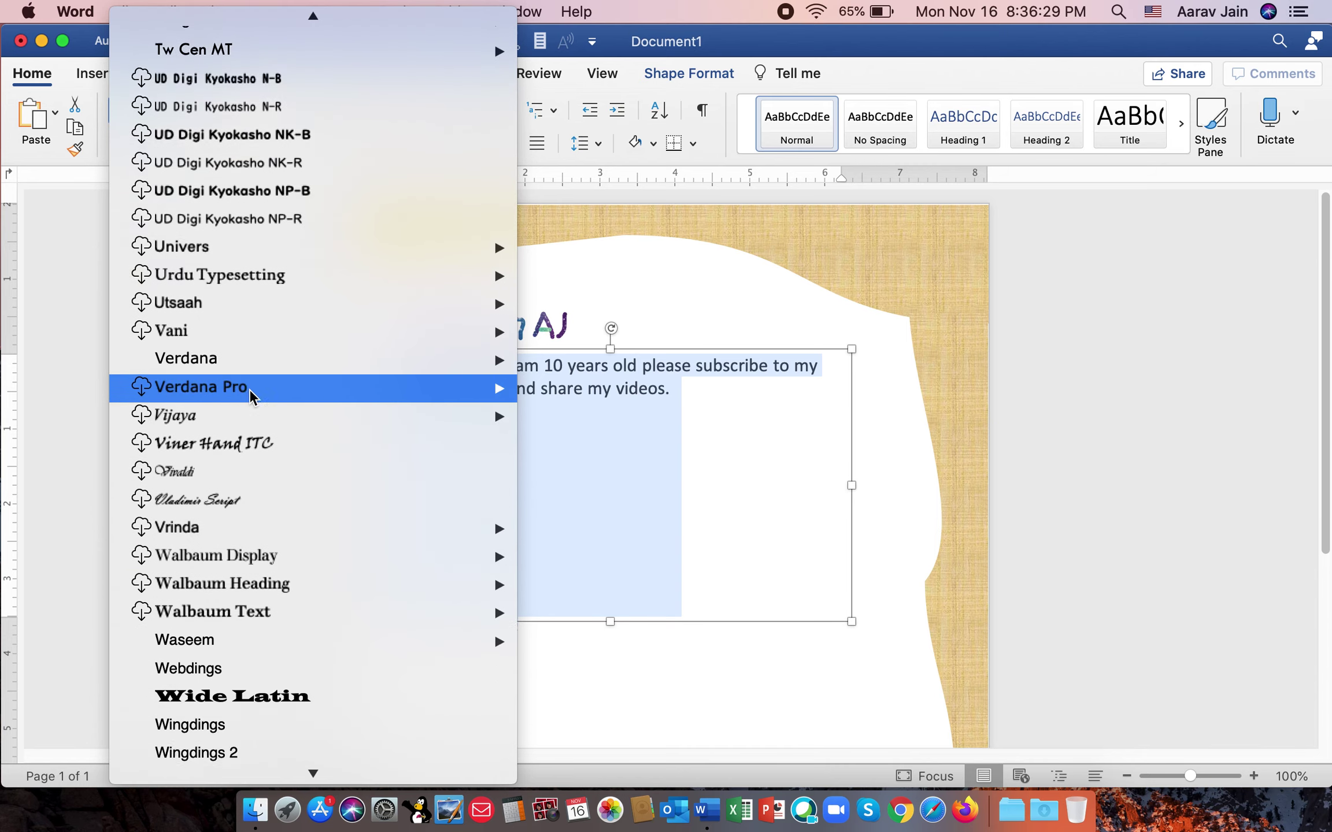
scroll(252, 396, down, 12)
scroll(252, 395, up, 5)
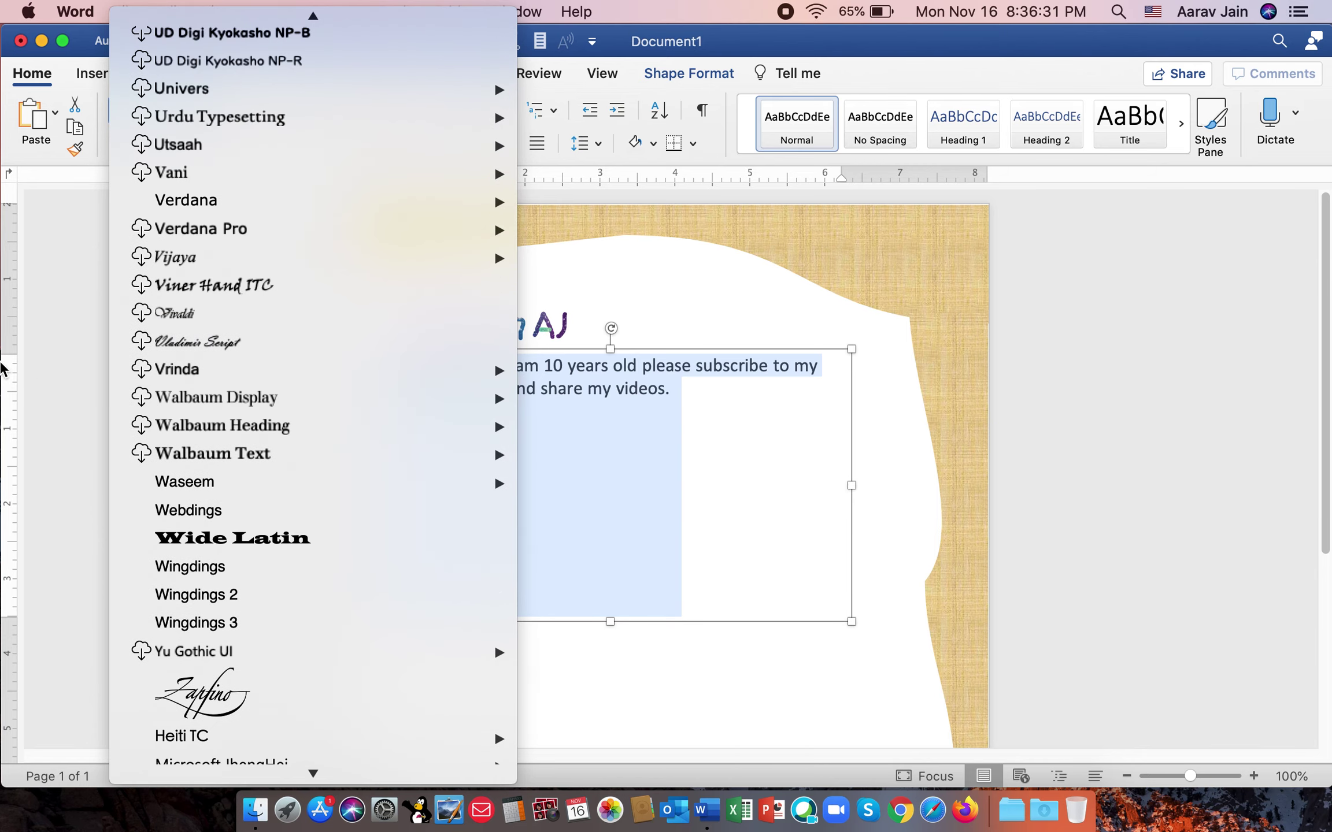
click(60, 380)
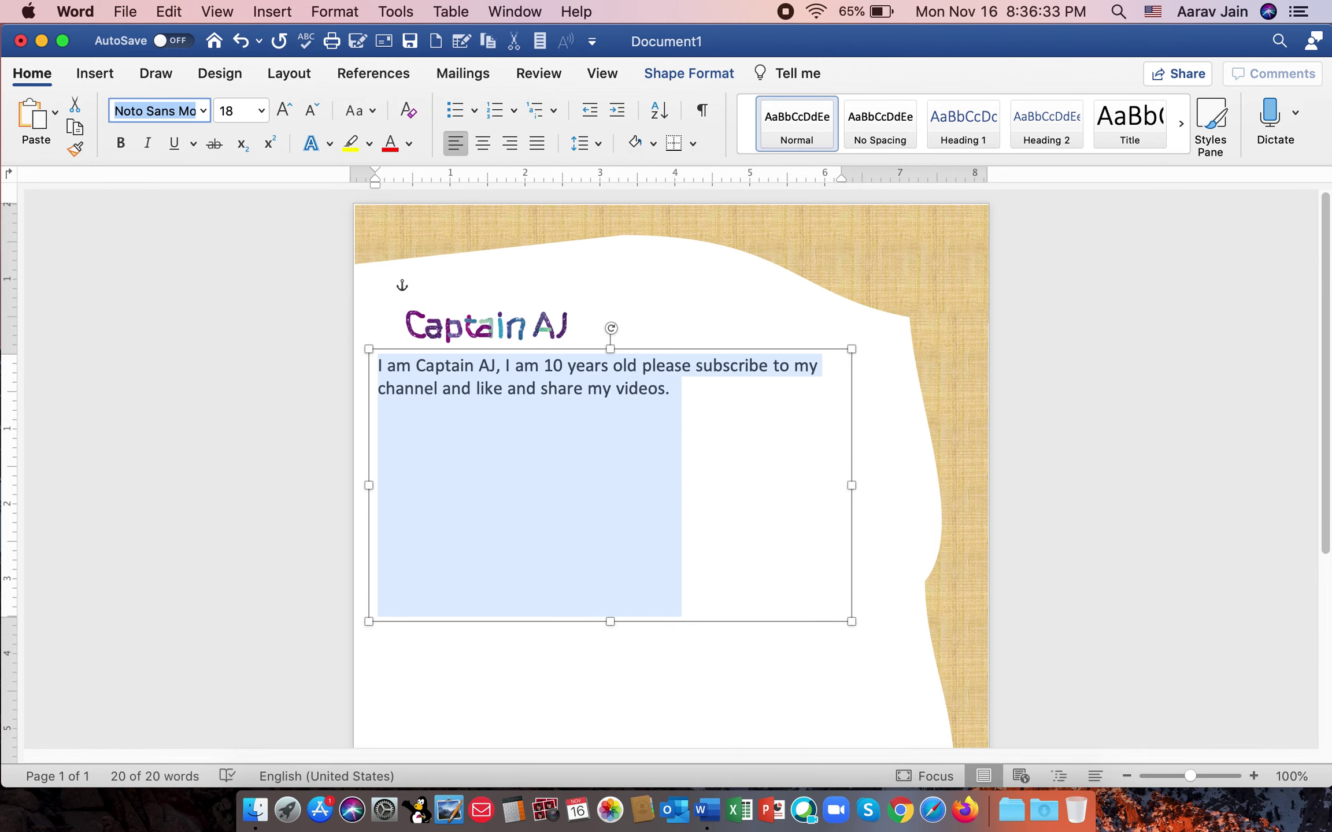
Set the intro text to Times New Roman and deselect the text box.
text(t)
key(Return)
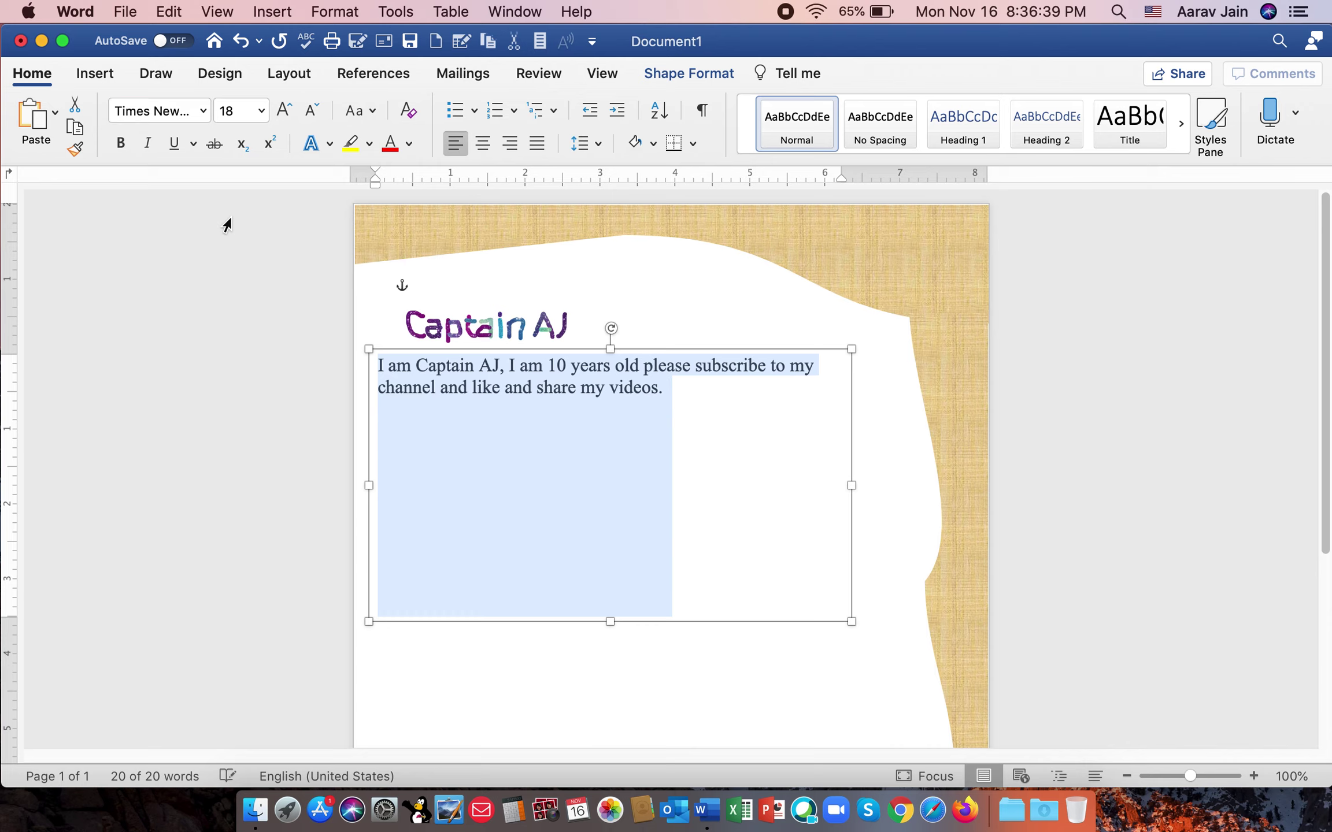
click(215, 321)
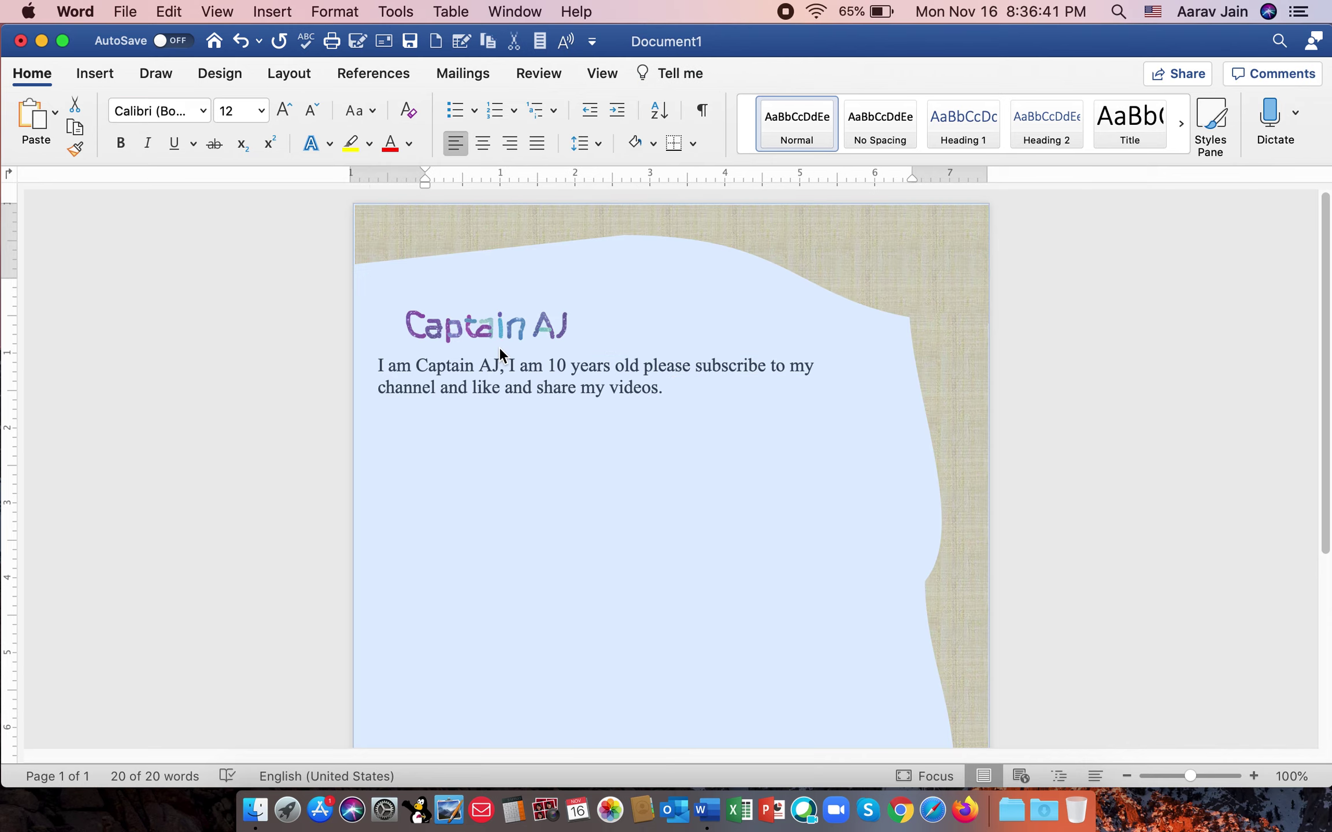
click(498, 346)
click(1217, 372)
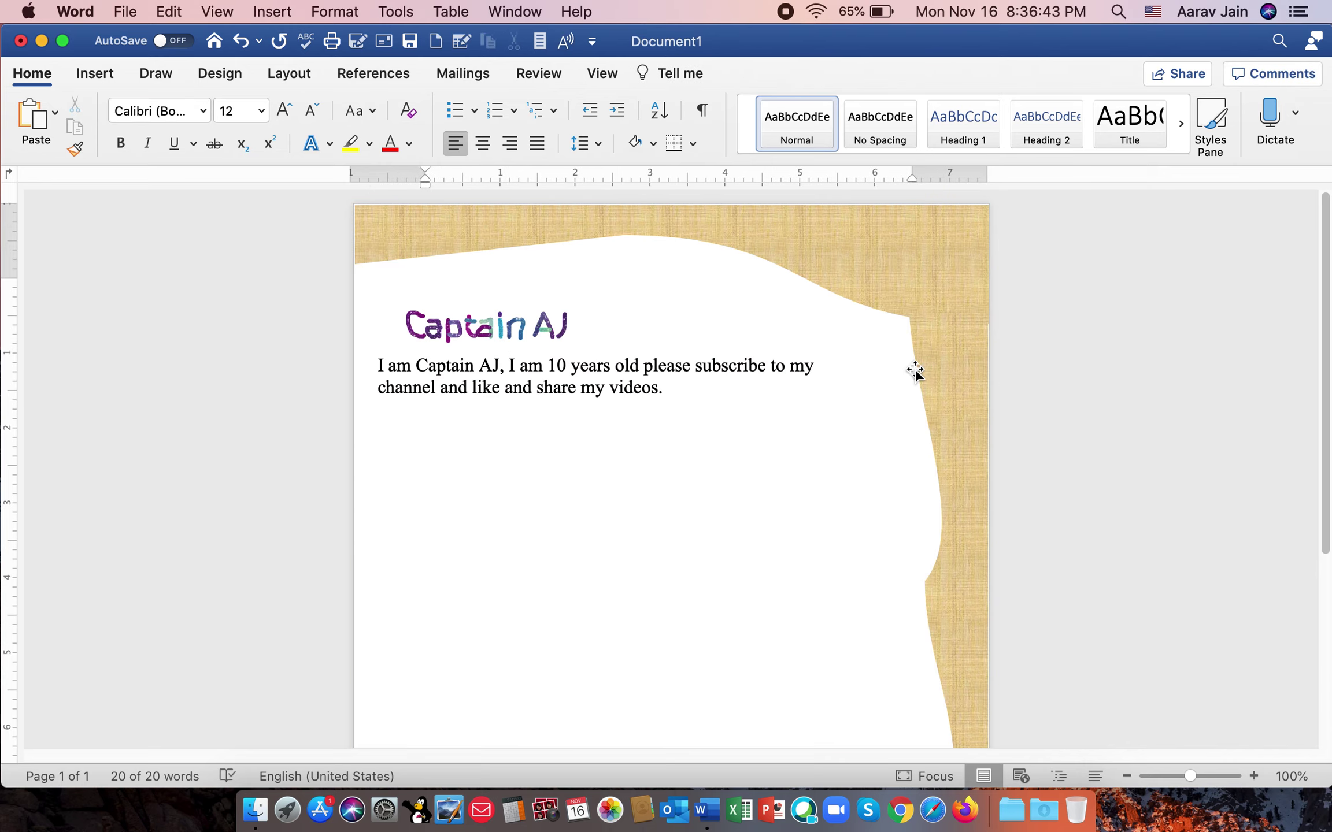
scroll(849, 532, down, 3)
scroll(849, 532, down, 2)
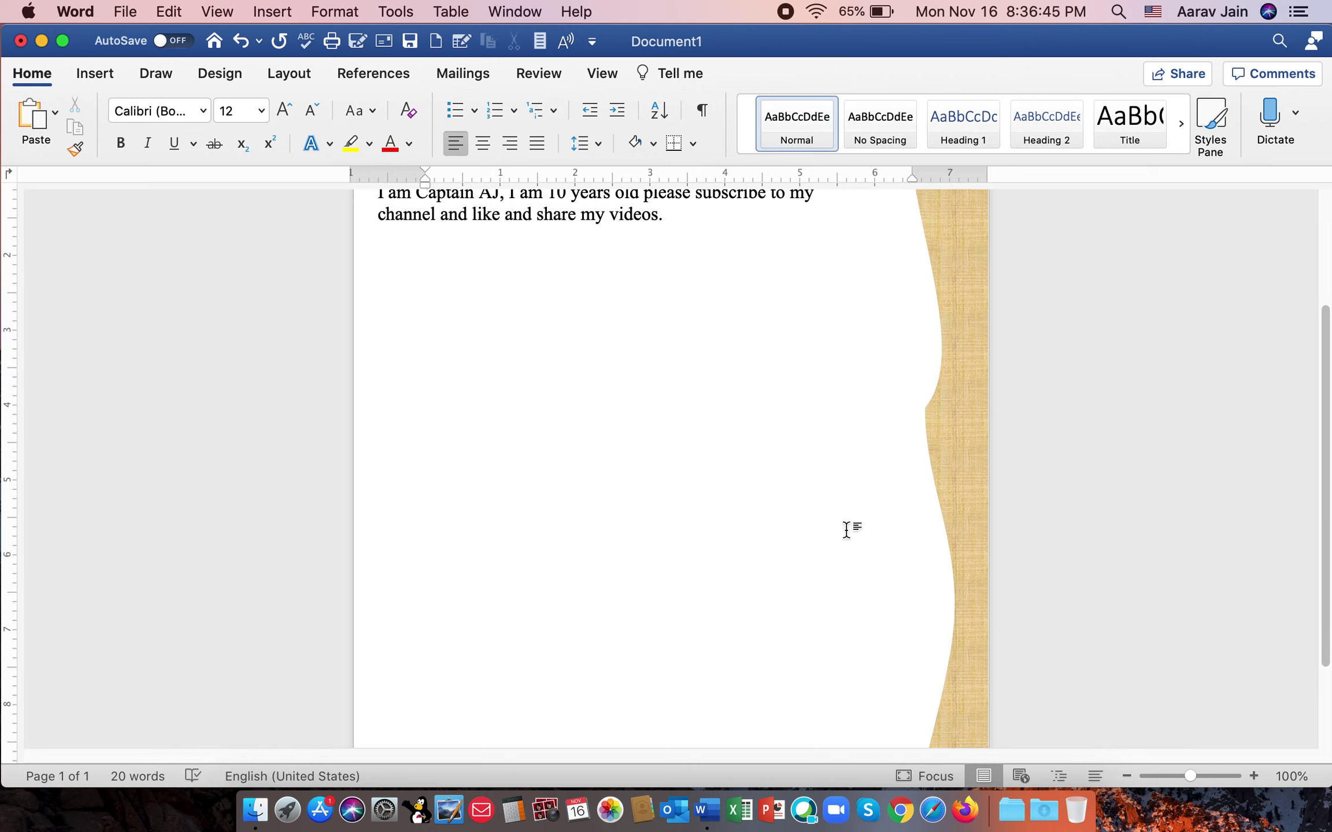
scroll(847, 455, down, 3)
scroll(846, 455, down, 2)
scroll(833, 448, up, 8)
scroll(820, 448, up, 3)
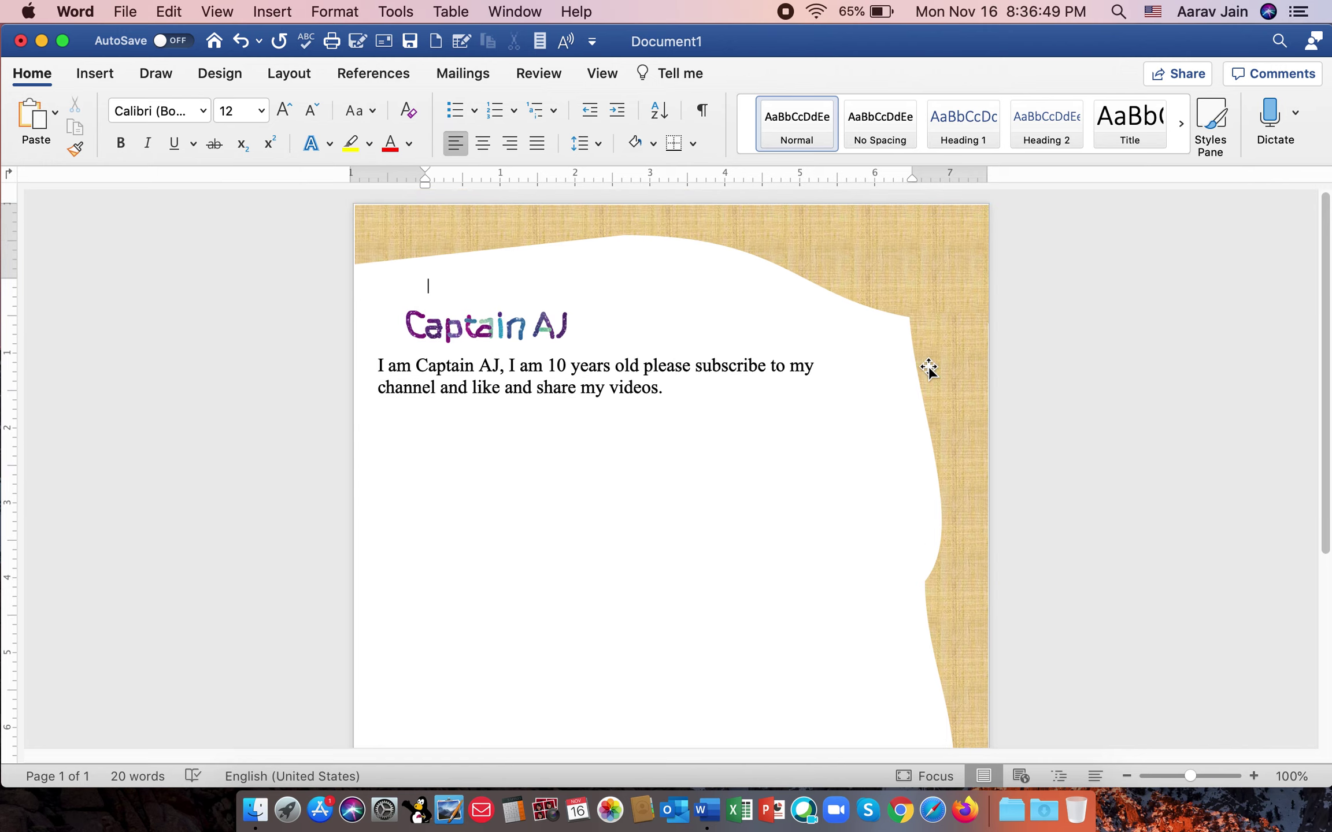